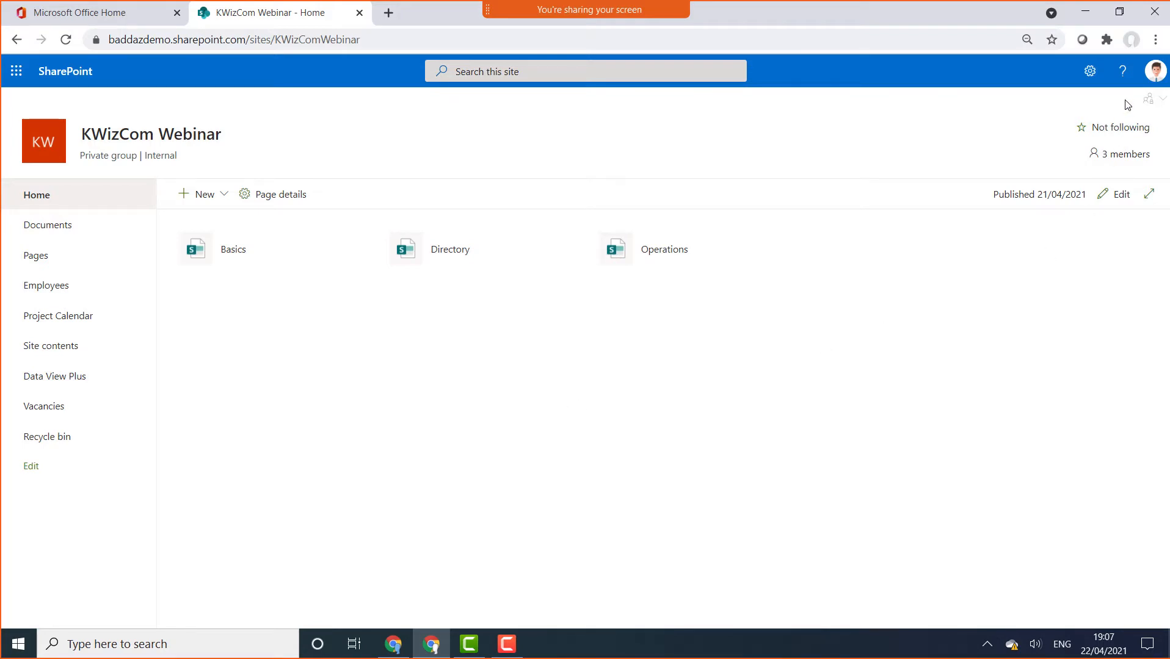
Set the browser zoom to 100% and open the Basics page
click(1157, 41)
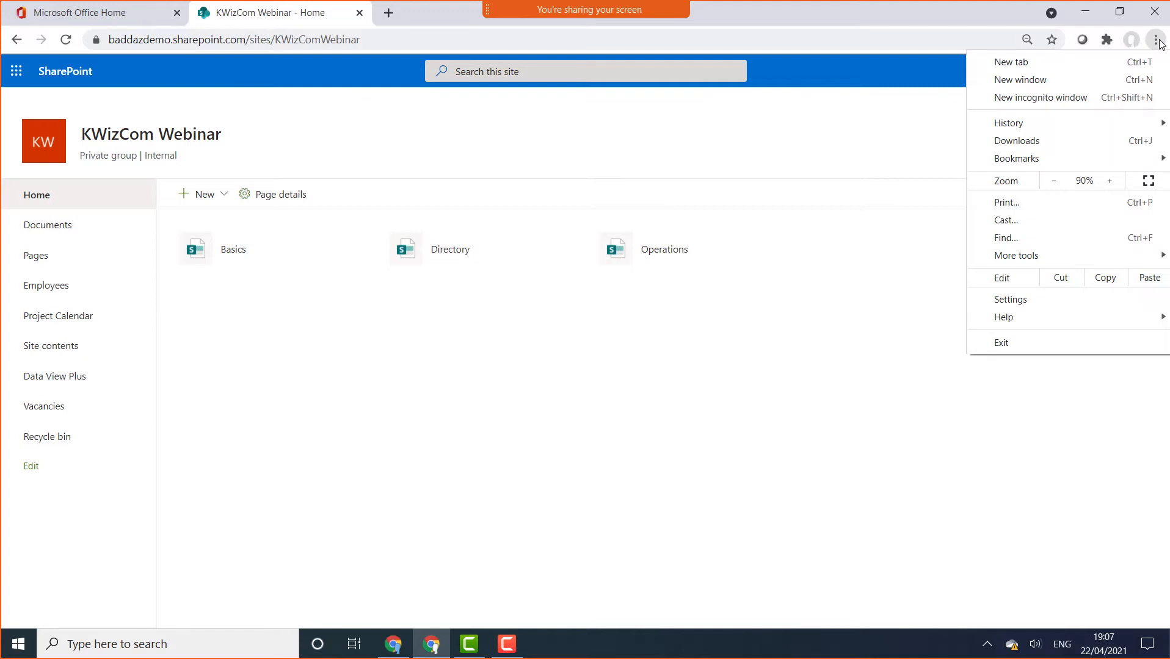
click(1109, 181)
click(834, 172)
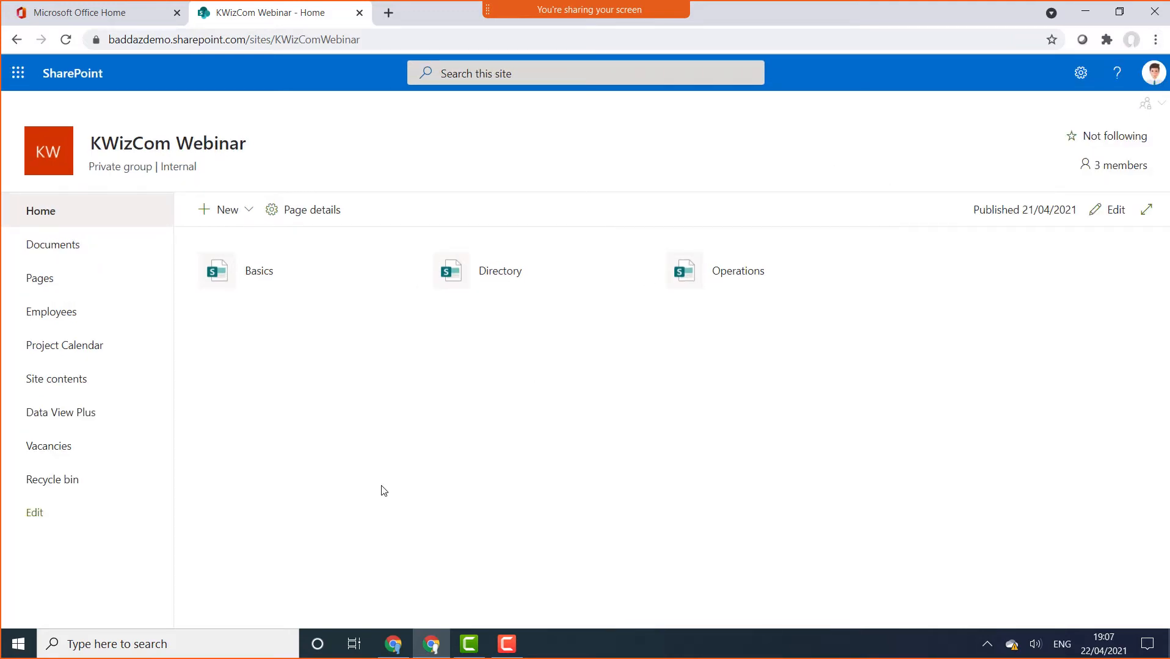
click(246, 288)
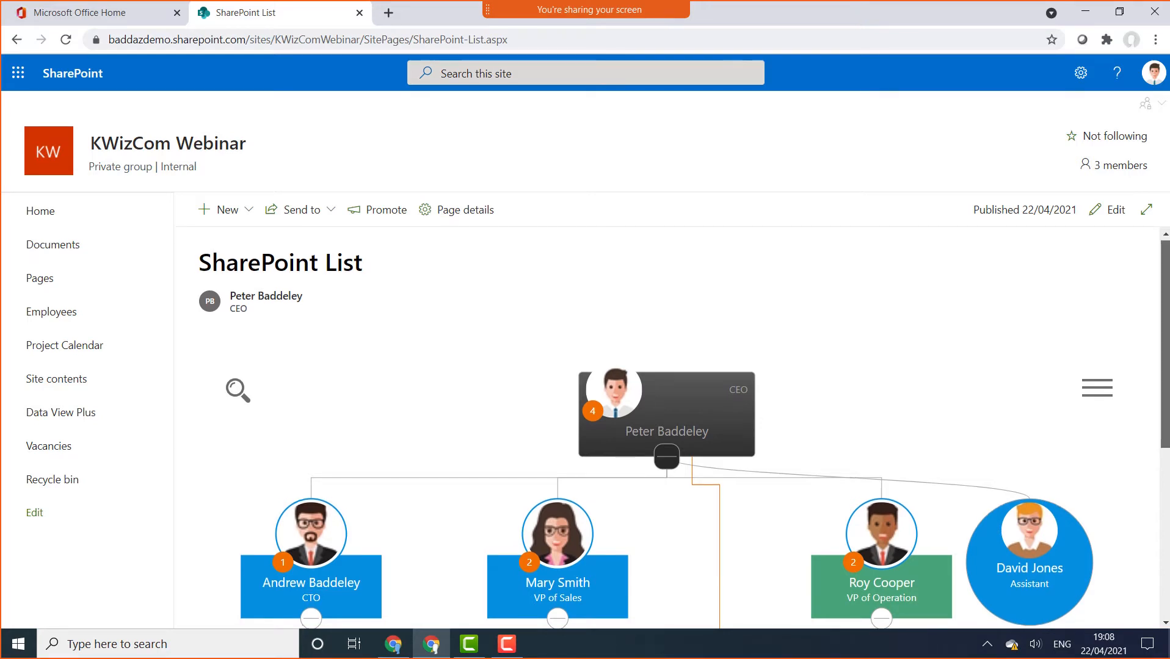
scroll(671, 428, down, 3)
scroll(672, 428, up, 2)
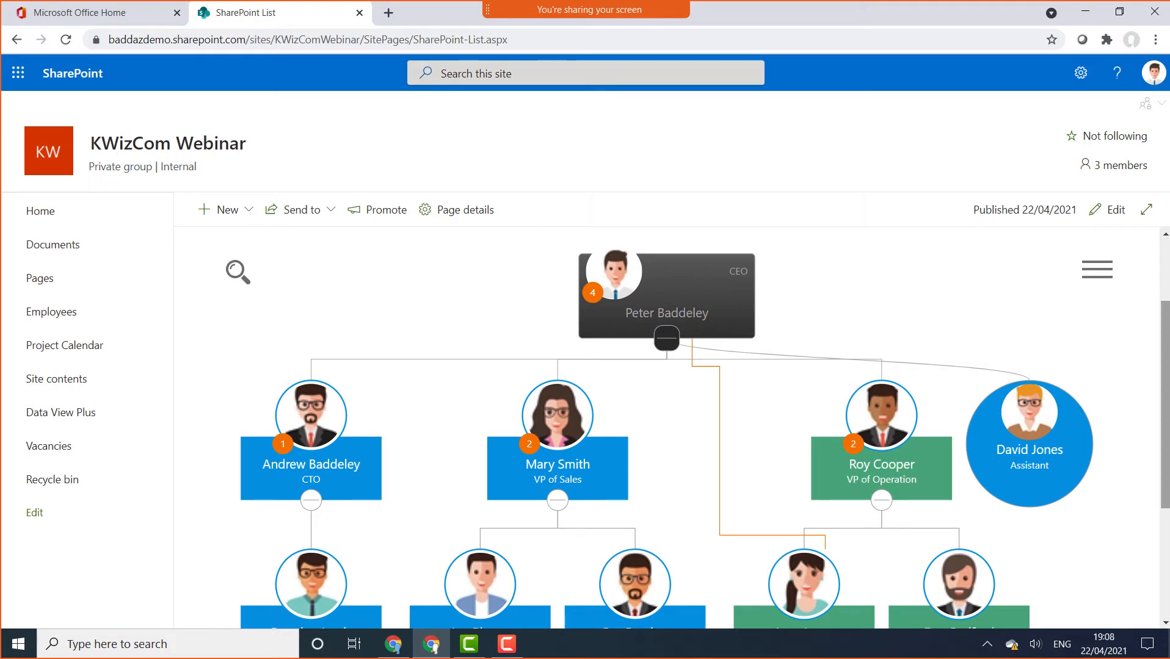
click(311, 501)
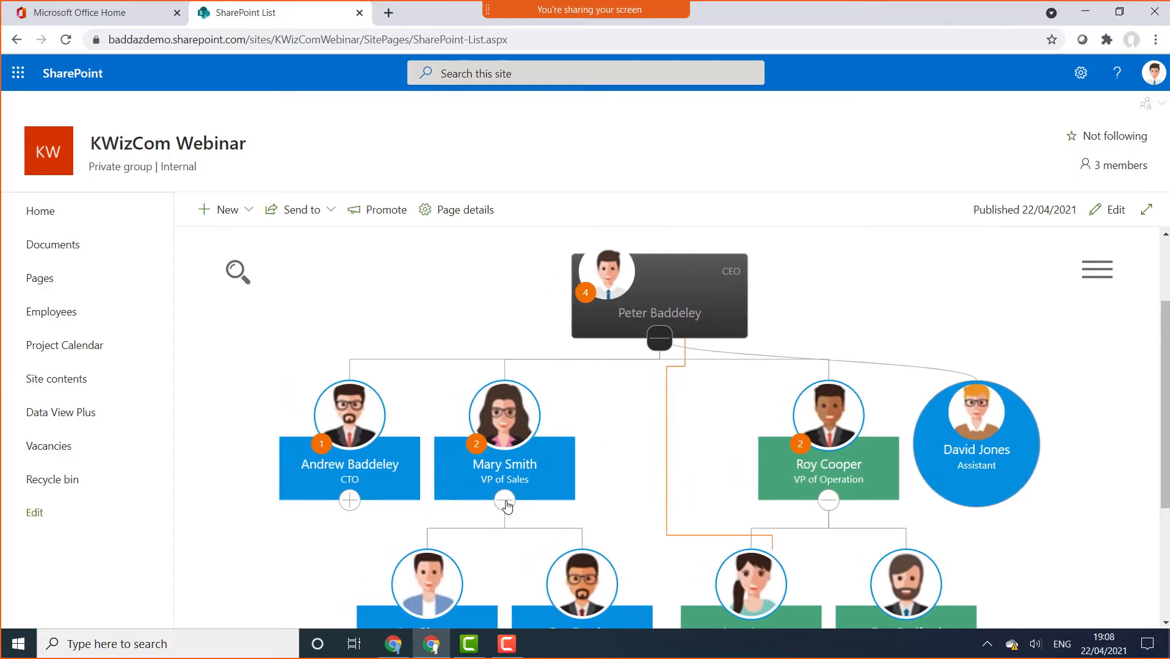
click(514, 504)
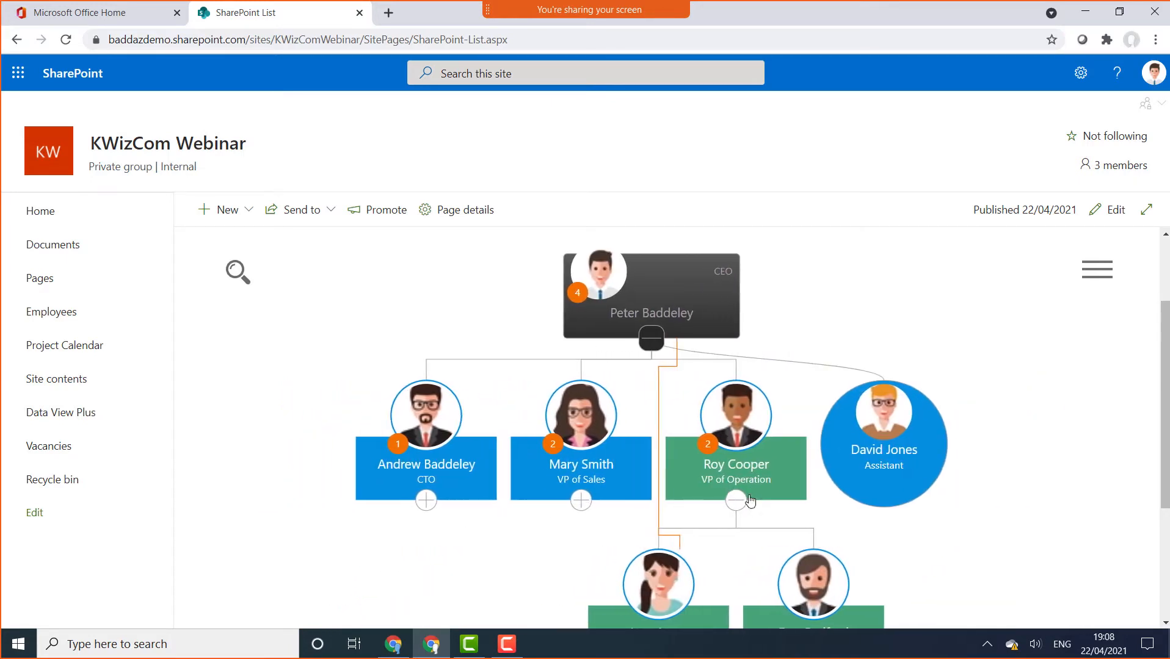
click(752, 502)
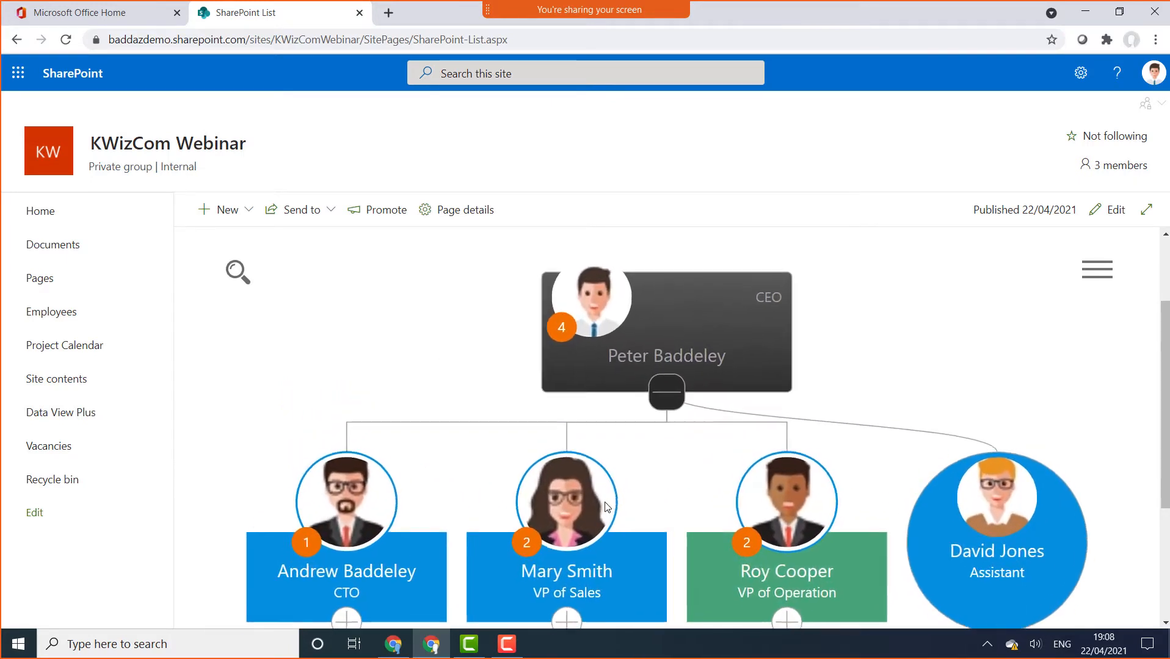
click(790, 629)
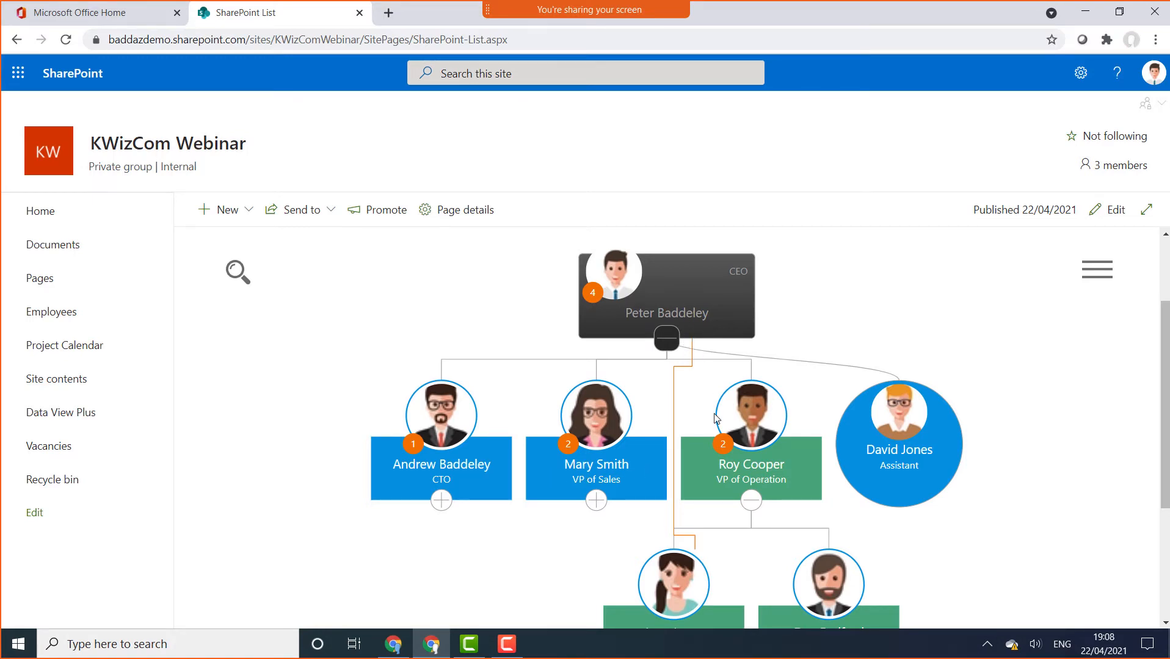
scroll(746, 512, down, 3)
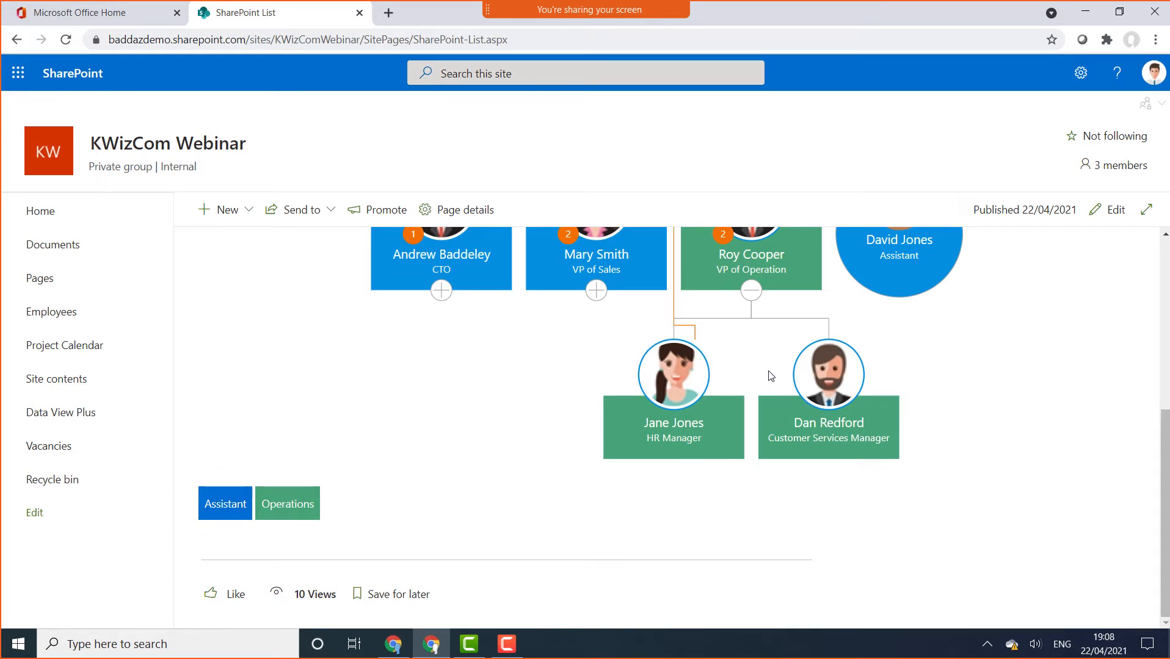
scroll(768, 373, up, 1)
scroll(770, 375, up, 1)
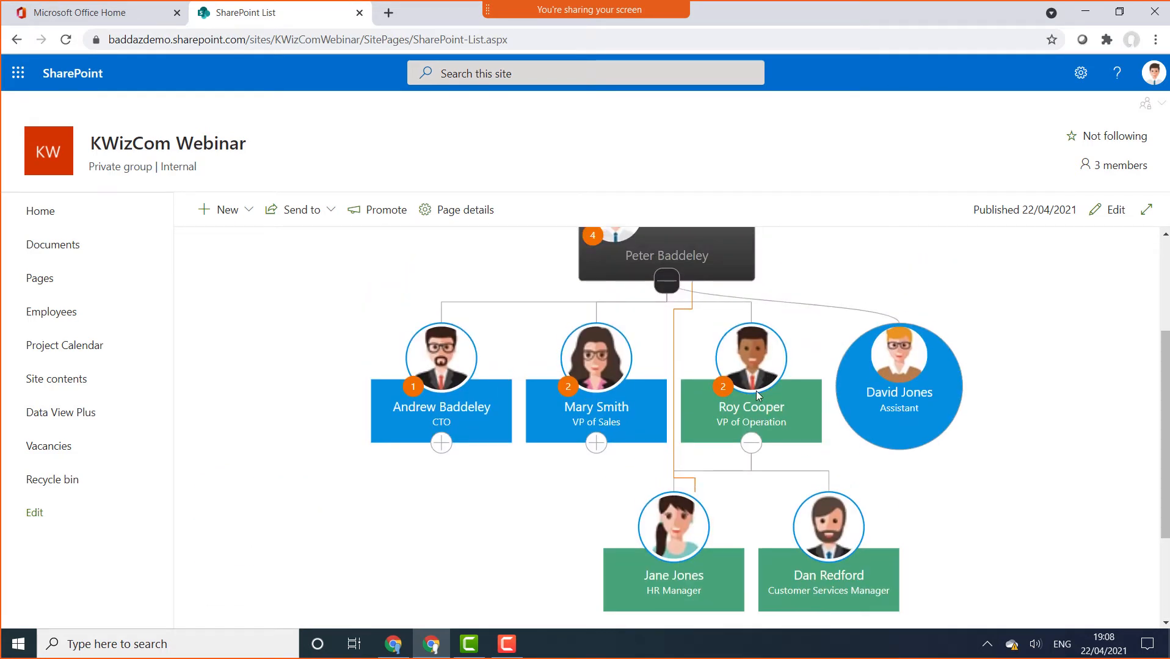
scroll(868, 402, up, 1)
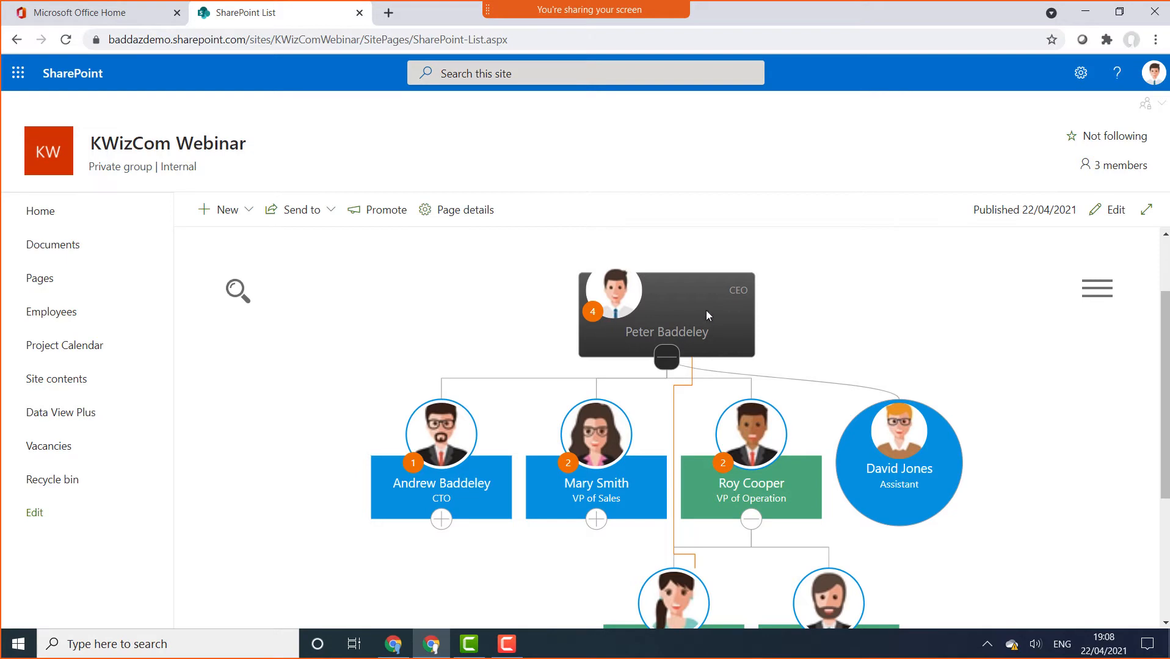
scroll(706, 307, down, 1)
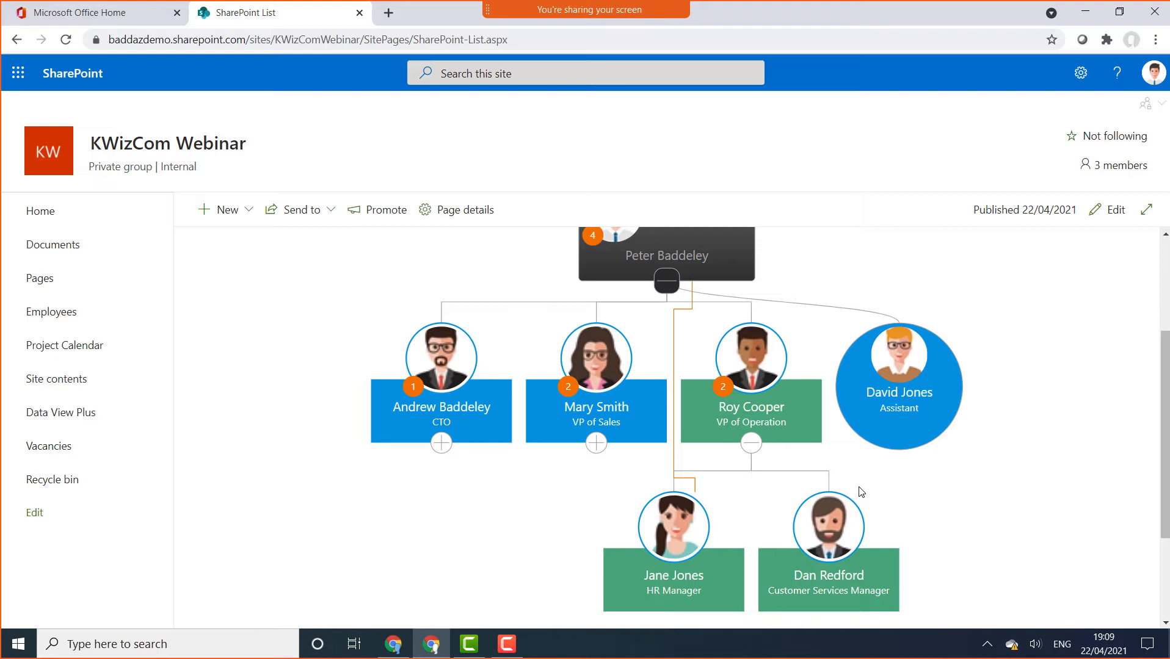
scroll(859, 487, up, 1)
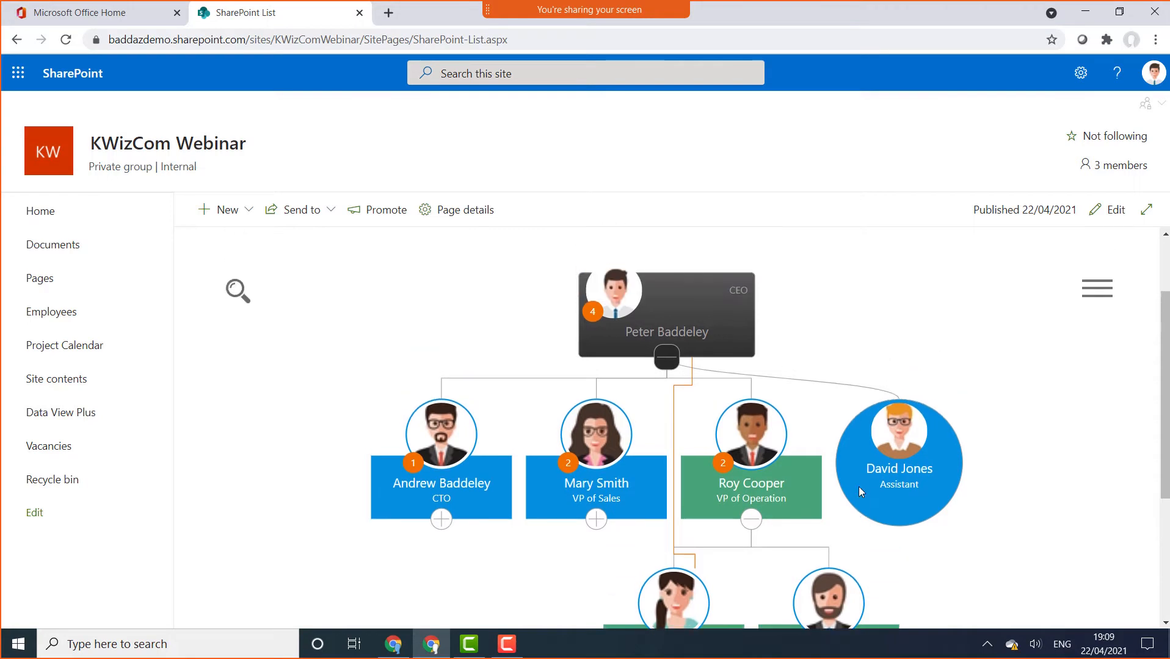
click(683, 304)
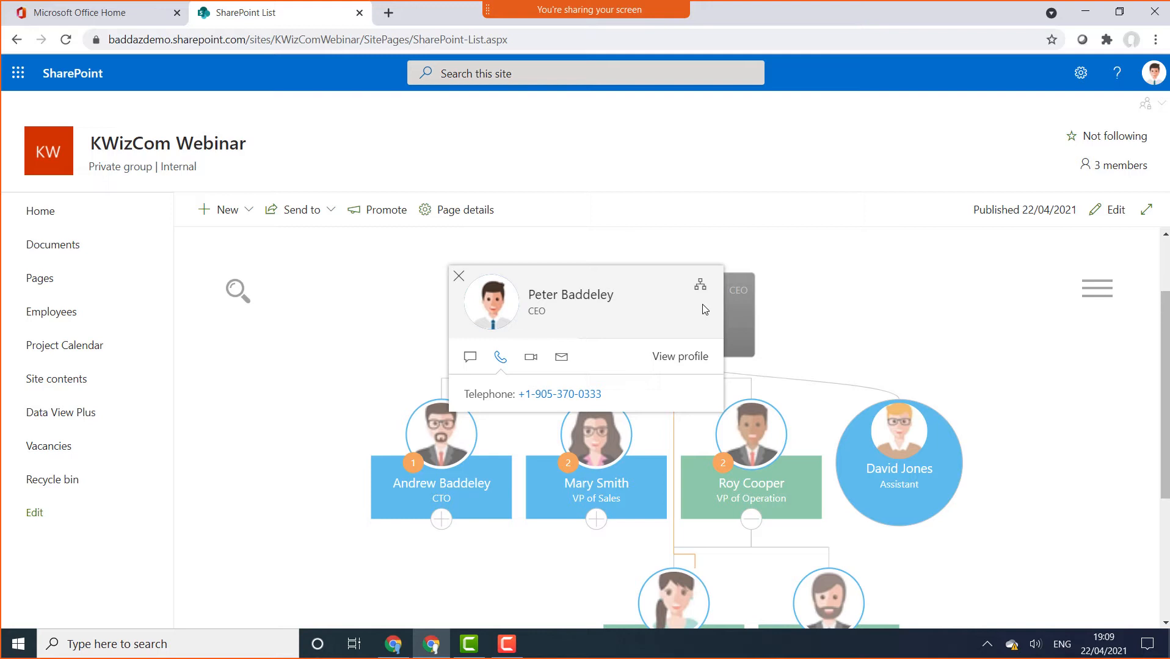
click(473, 365)
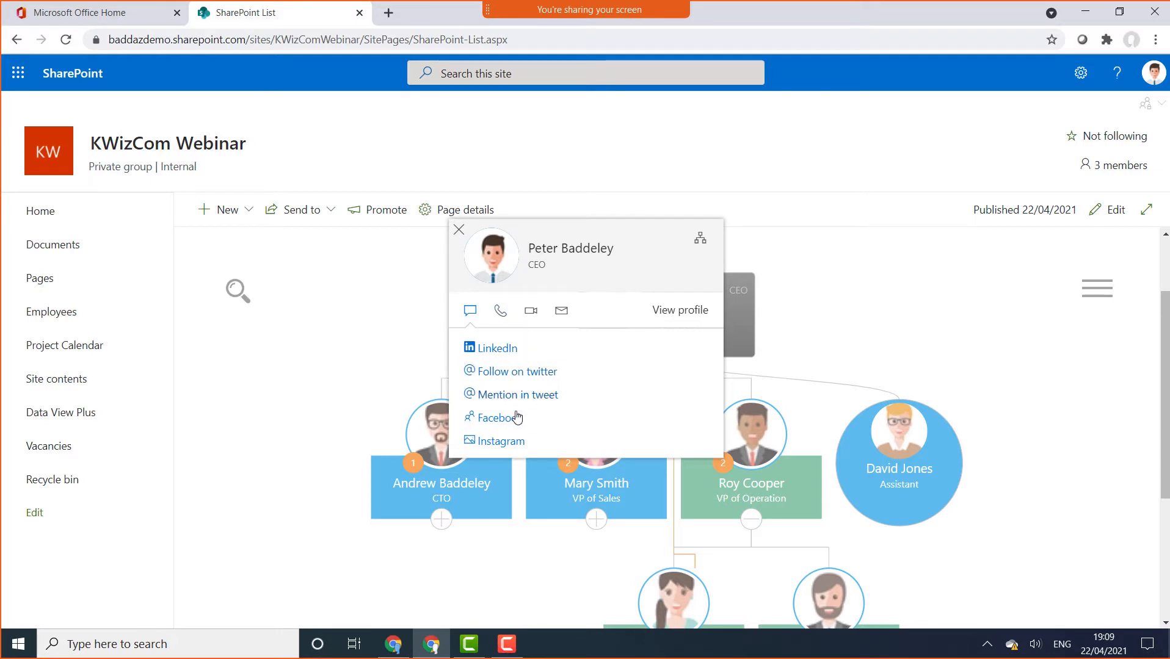
click(530, 313)
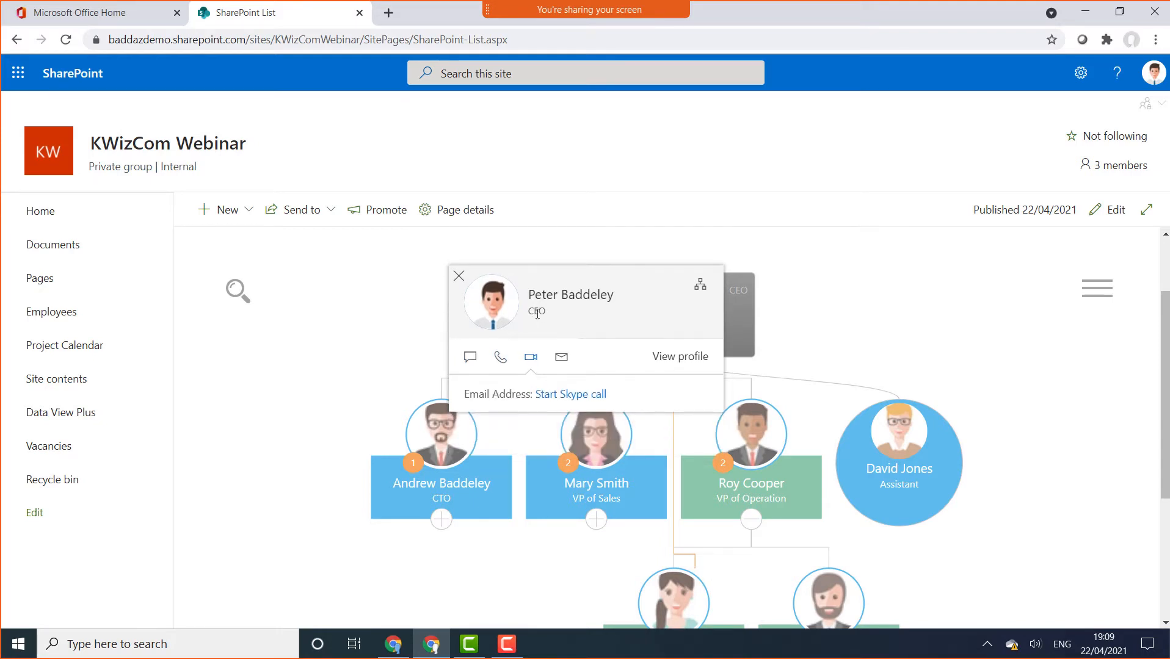
click(559, 359)
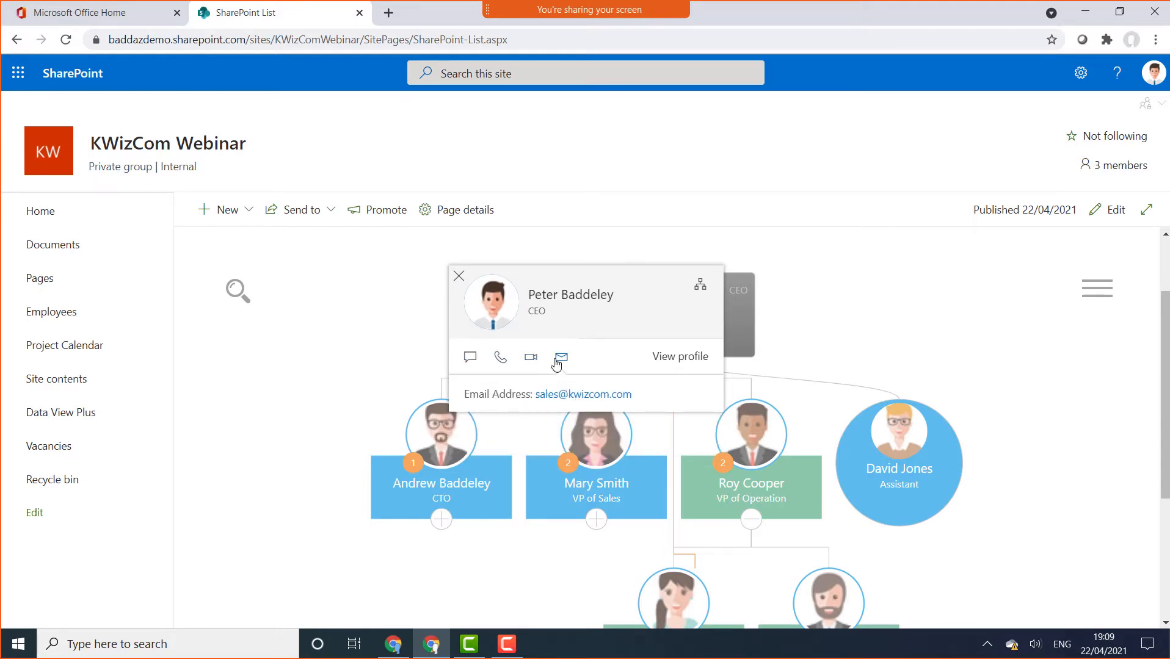
click(679, 357)
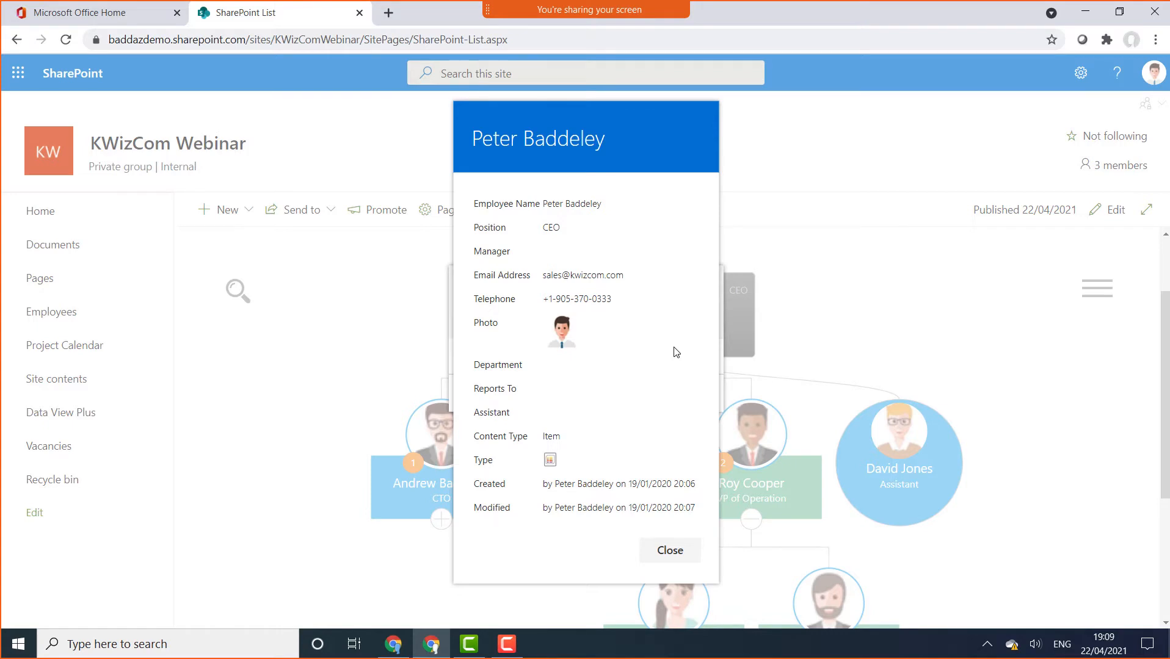
click(830, 310)
click(458, 276)
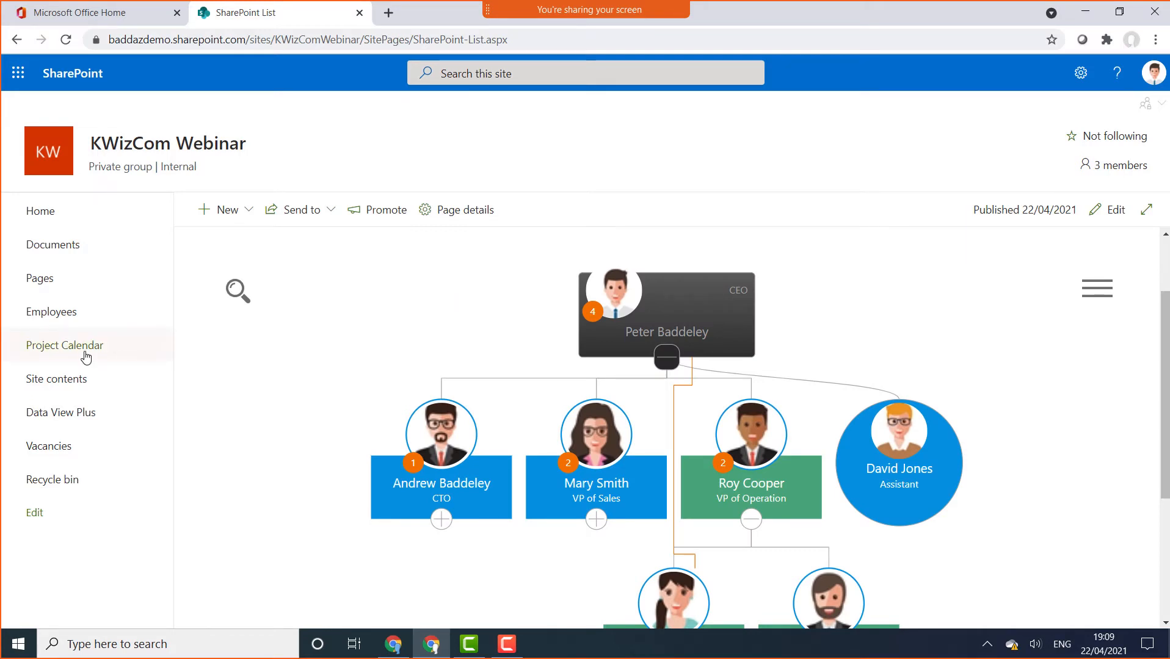
click(82, 325)
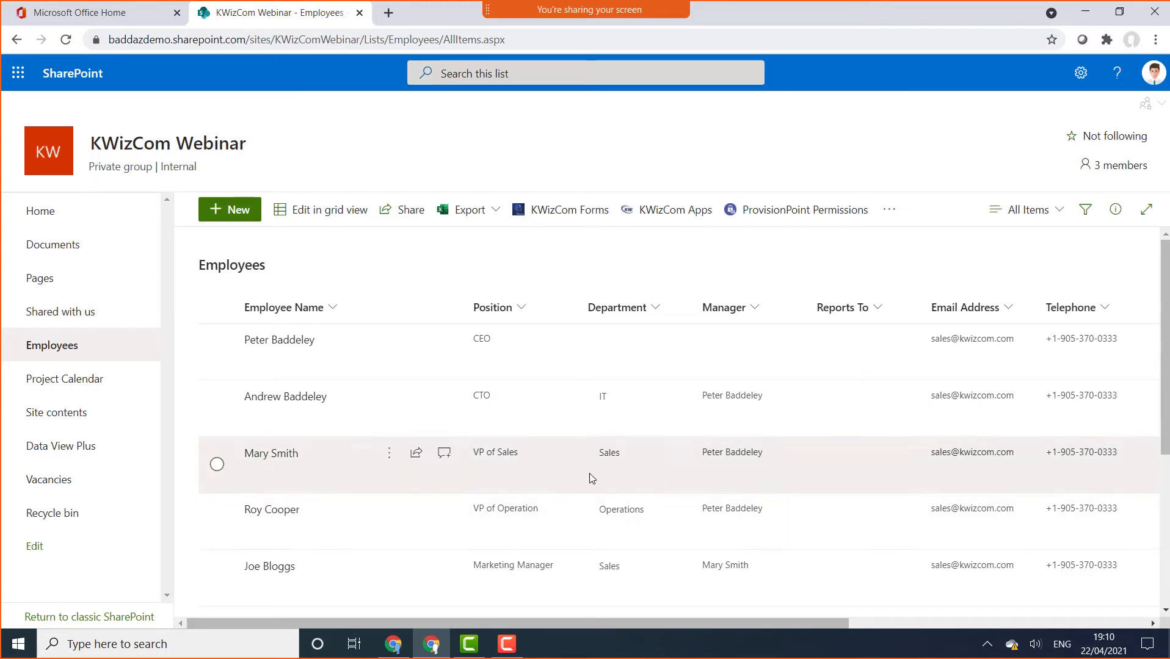
scroll(765, 439, down, 5)
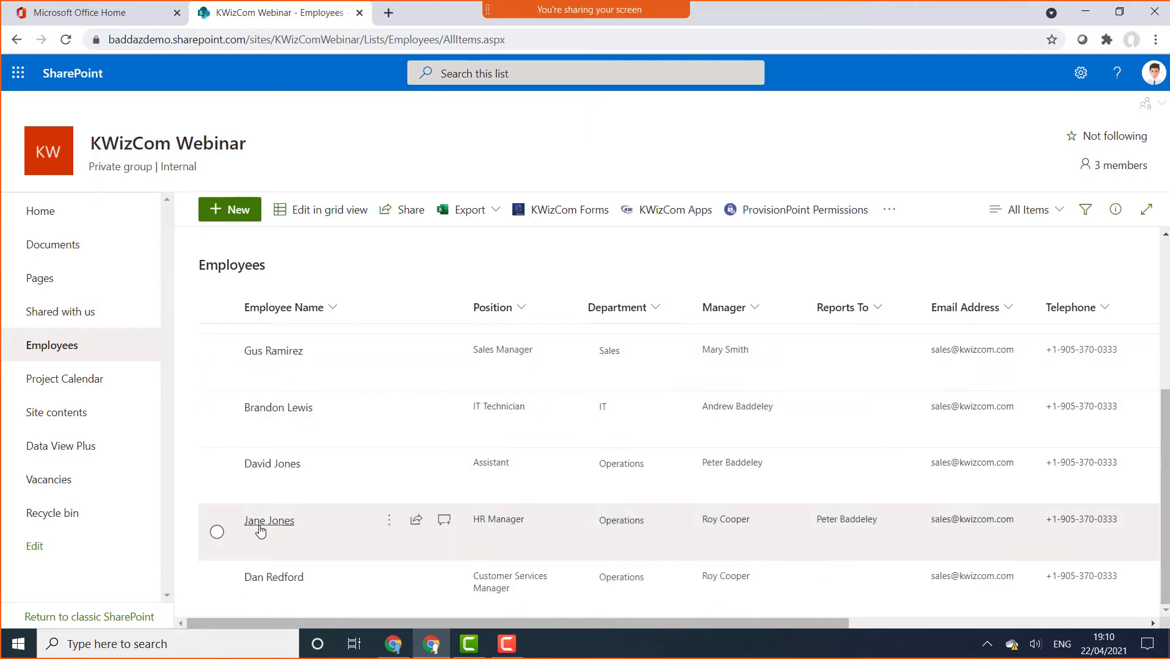
click(217, 532)
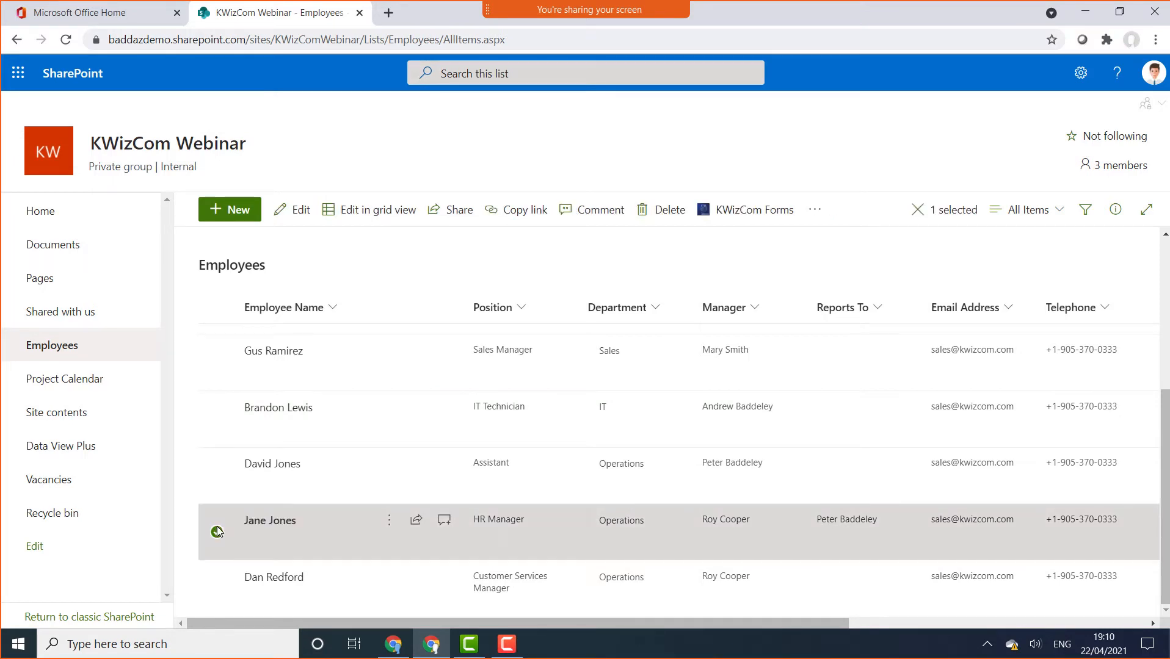
click(217, 531)
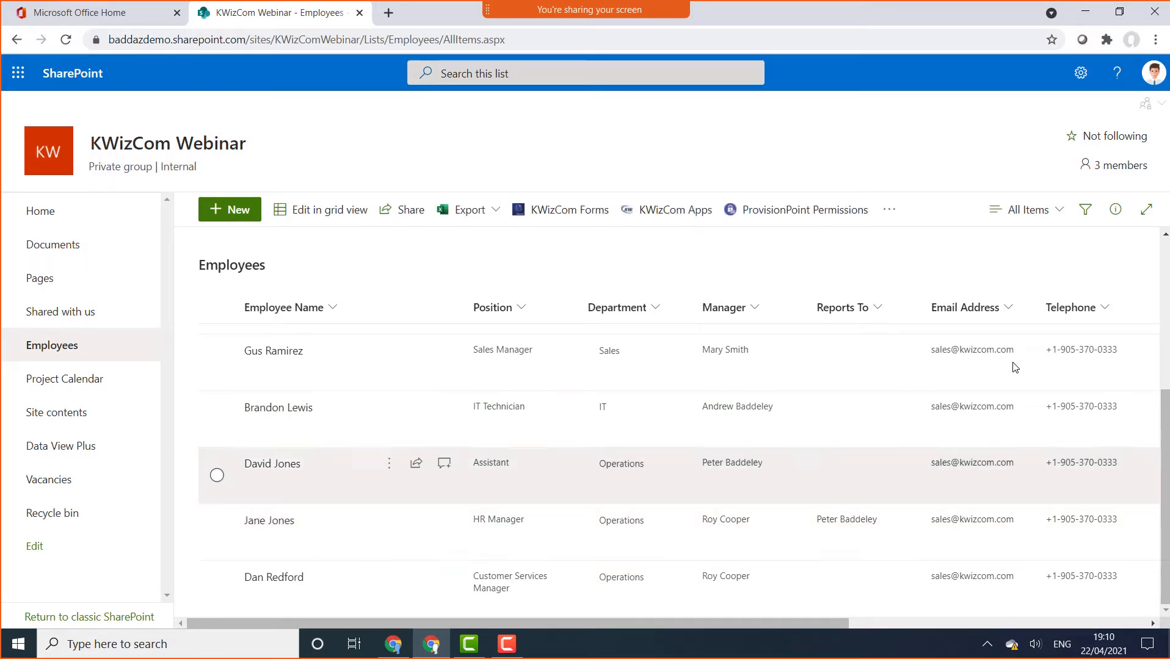
scroll(672, 427, up, 1)
scroll(672, 428, up, 5)
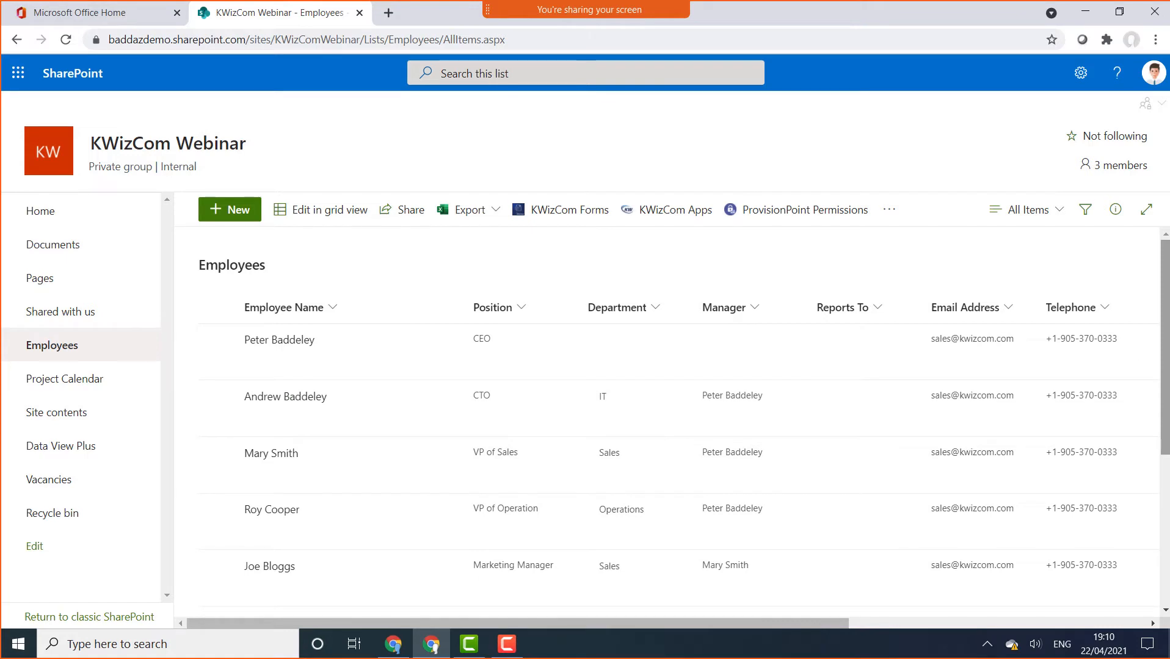
click(17, 39)
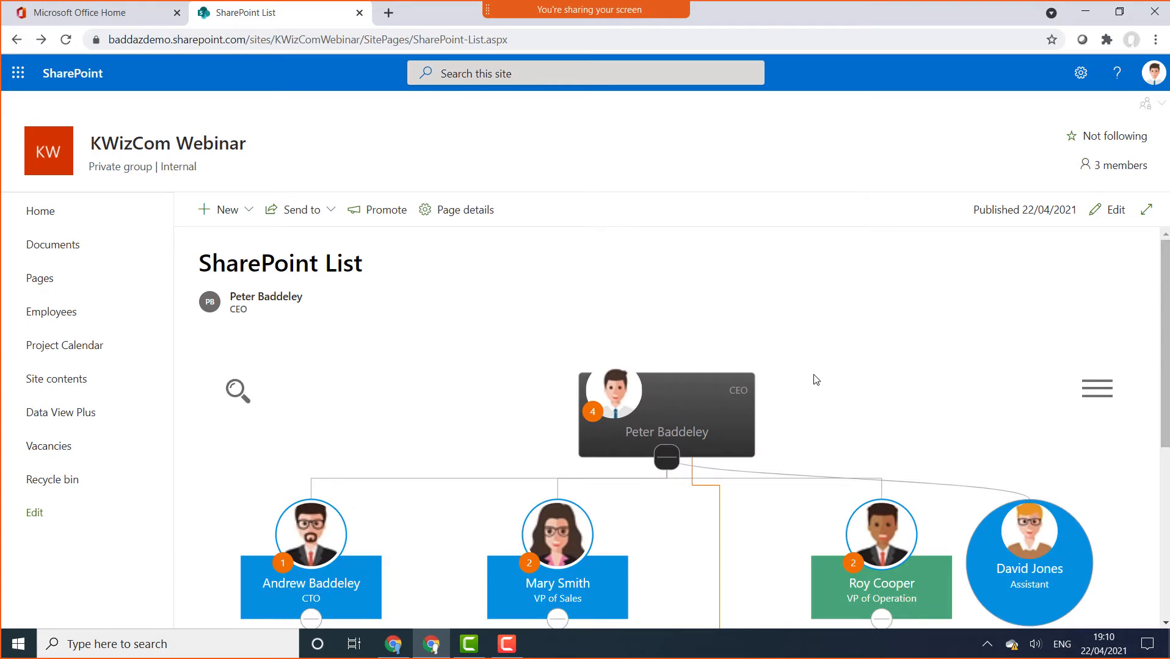
Put the page in edit mode and delete the existing conditional formatting and org chart web part
click(1116, 224)
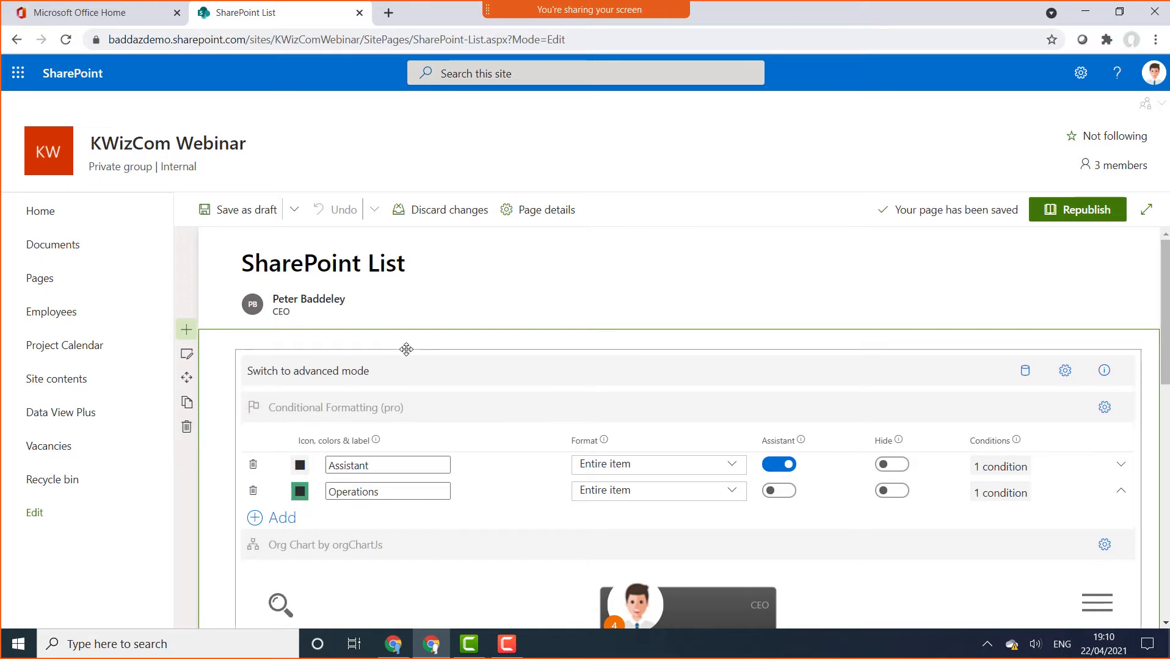
scroll(201, 367, down, 2)
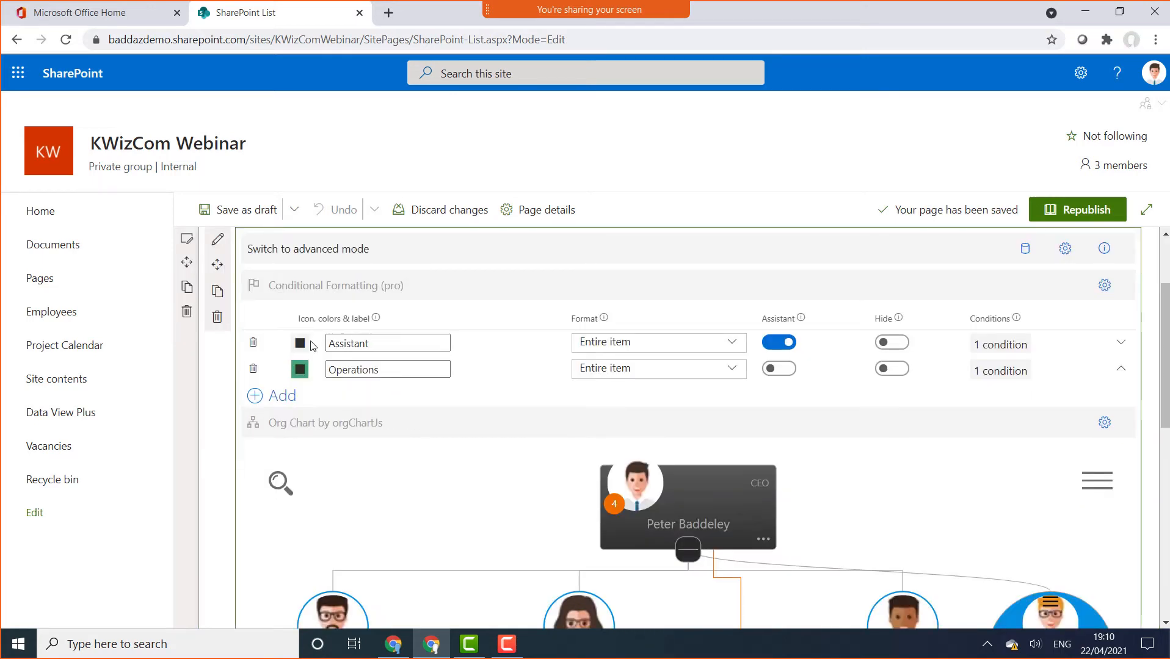
click(210, 317)
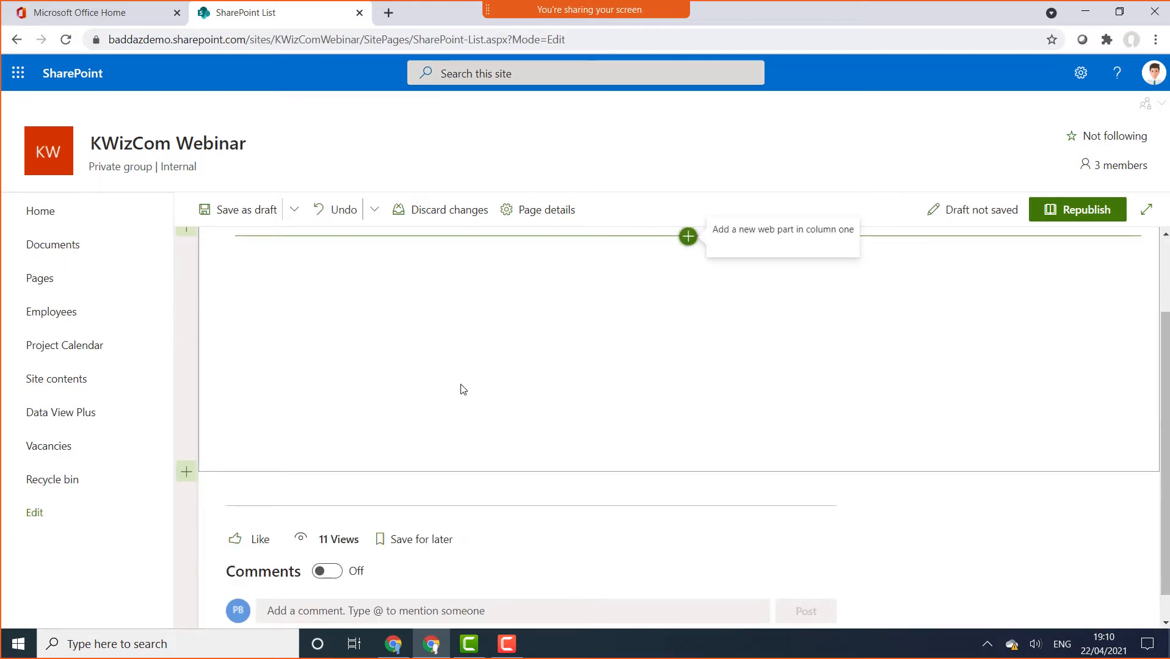
Set the browser zoom to 90% and add an Org. Chart web part to the empty section
click(1156, 39)
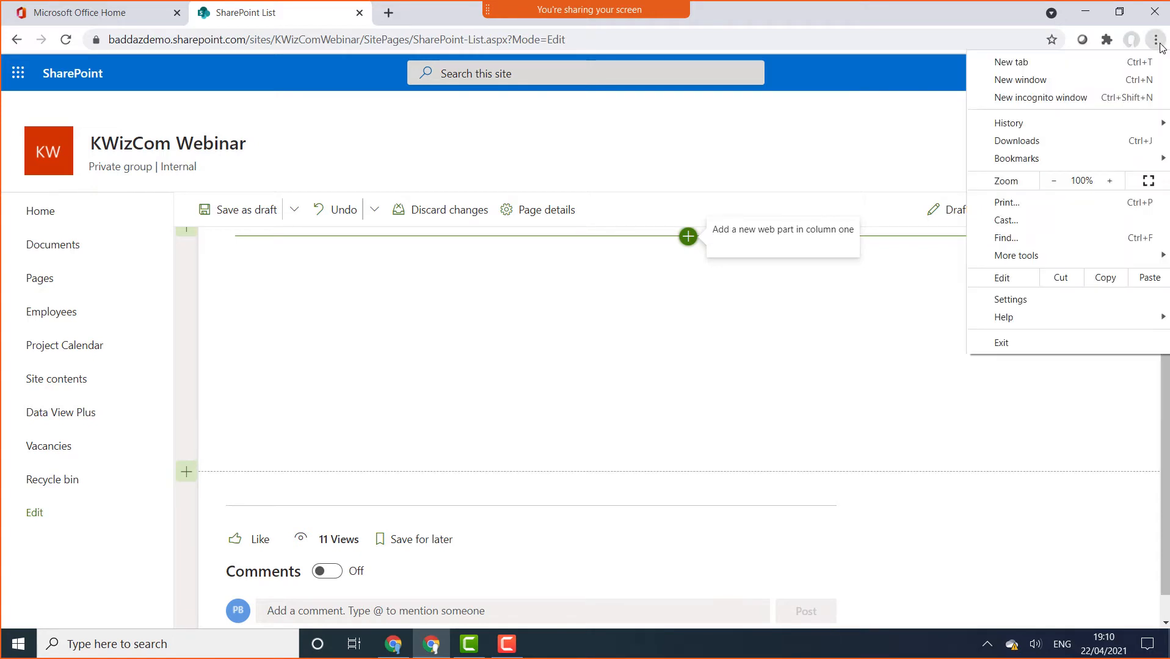
click(1061, 183)
click(854, 379)
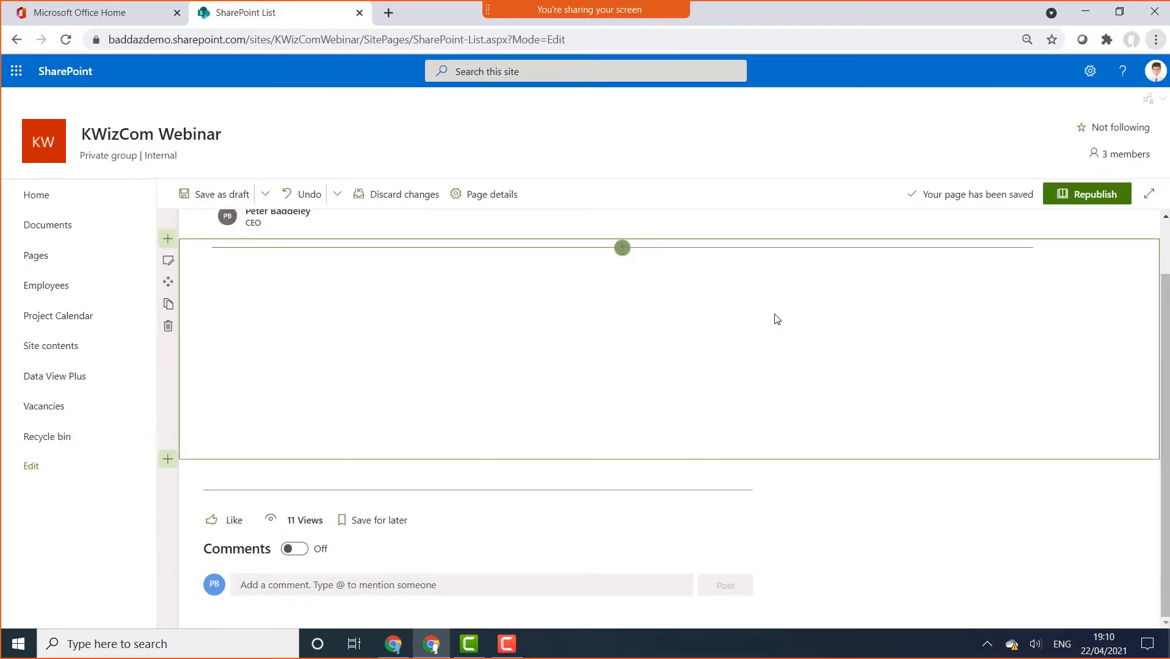
click(623, 248)
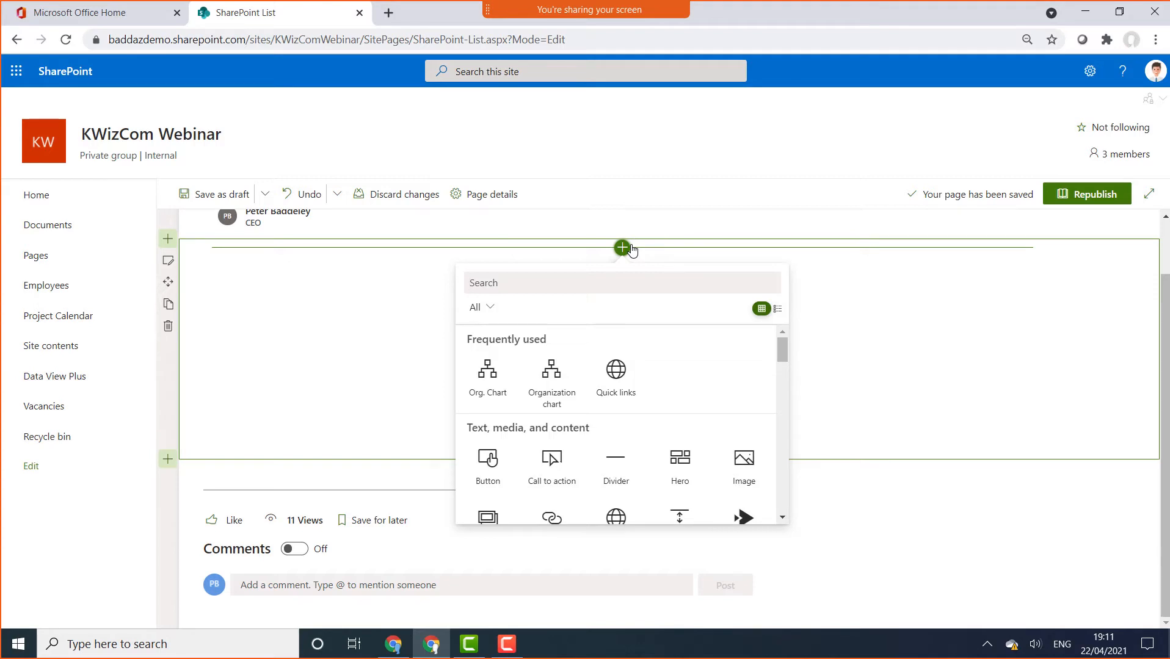
click(483, 386)
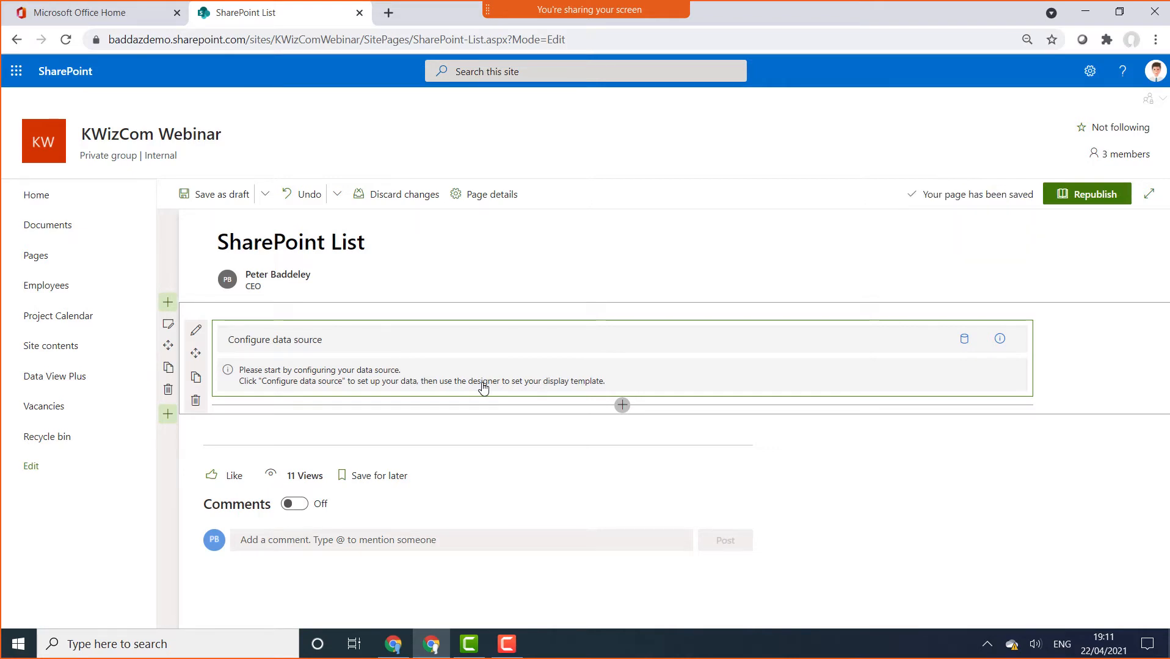
Add a data source named 'Employee List' of type SharePoint List, using the site's Employees list
click(312, 342)
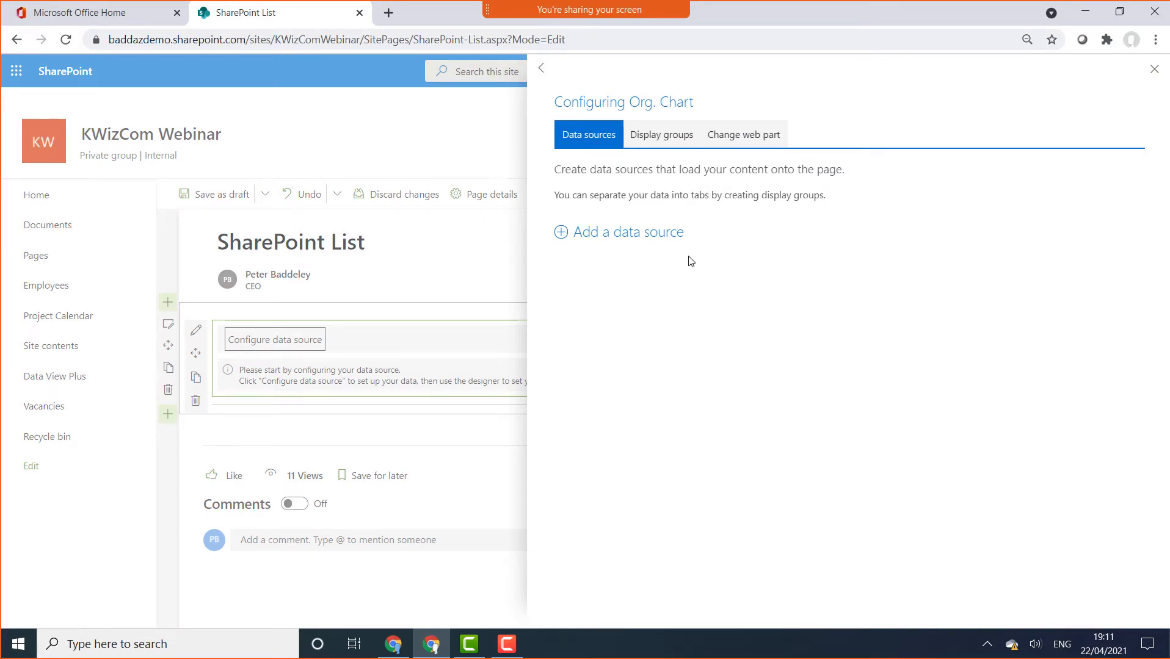
click(674, 243)
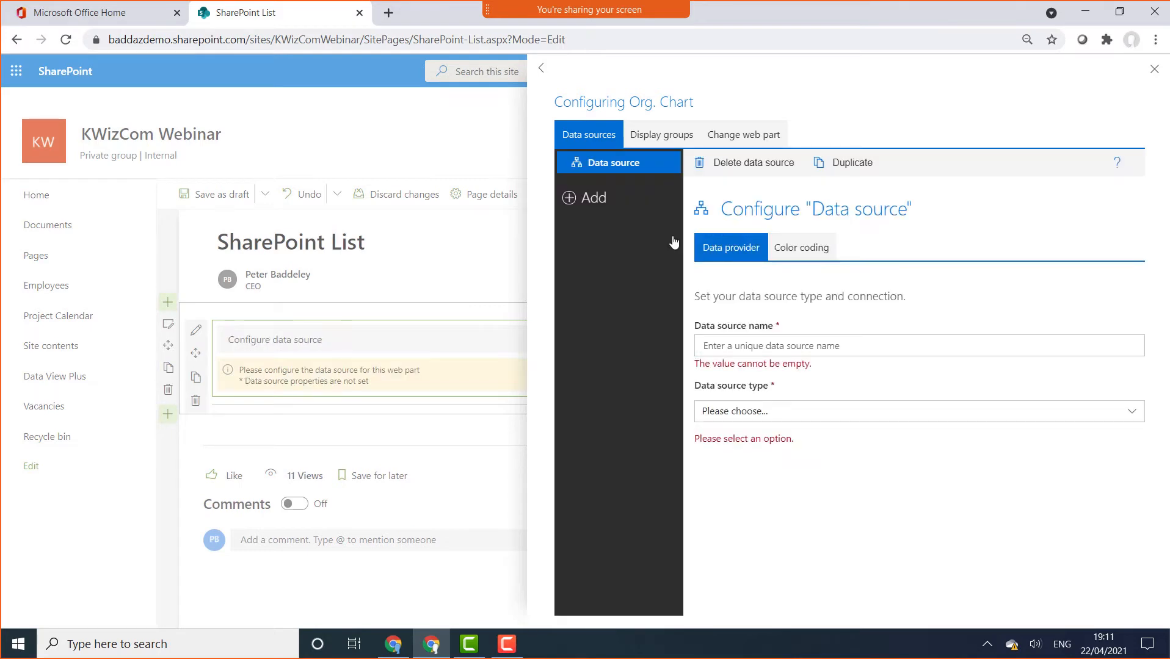
click(794, 347)
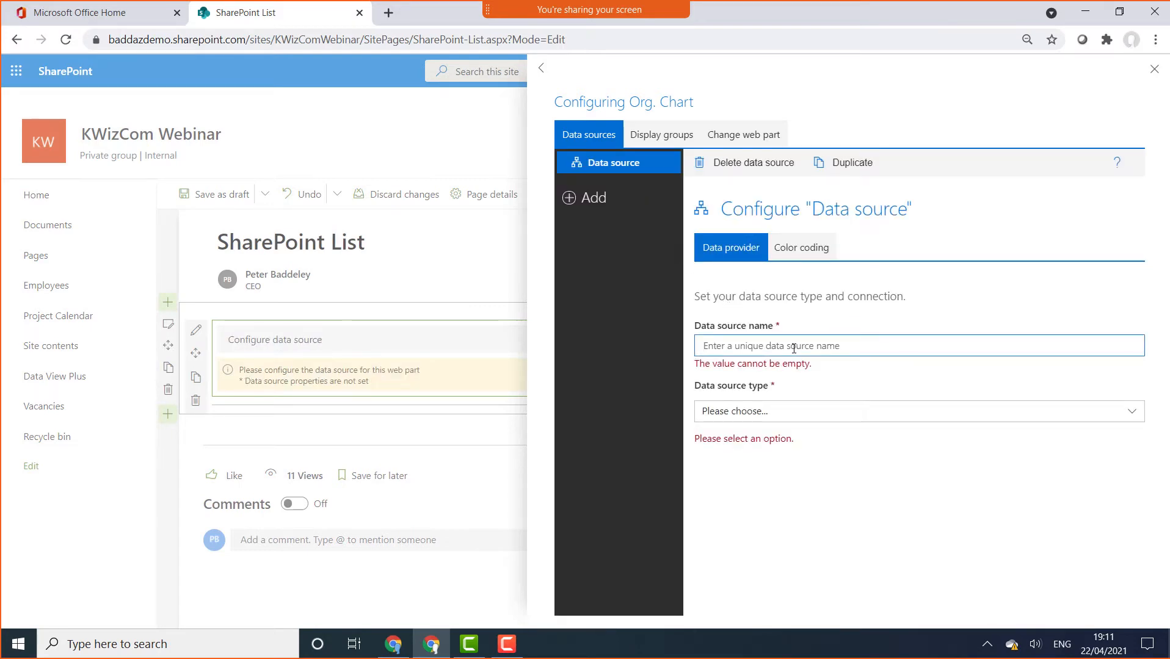
text(Employee List)
click(792, 411)
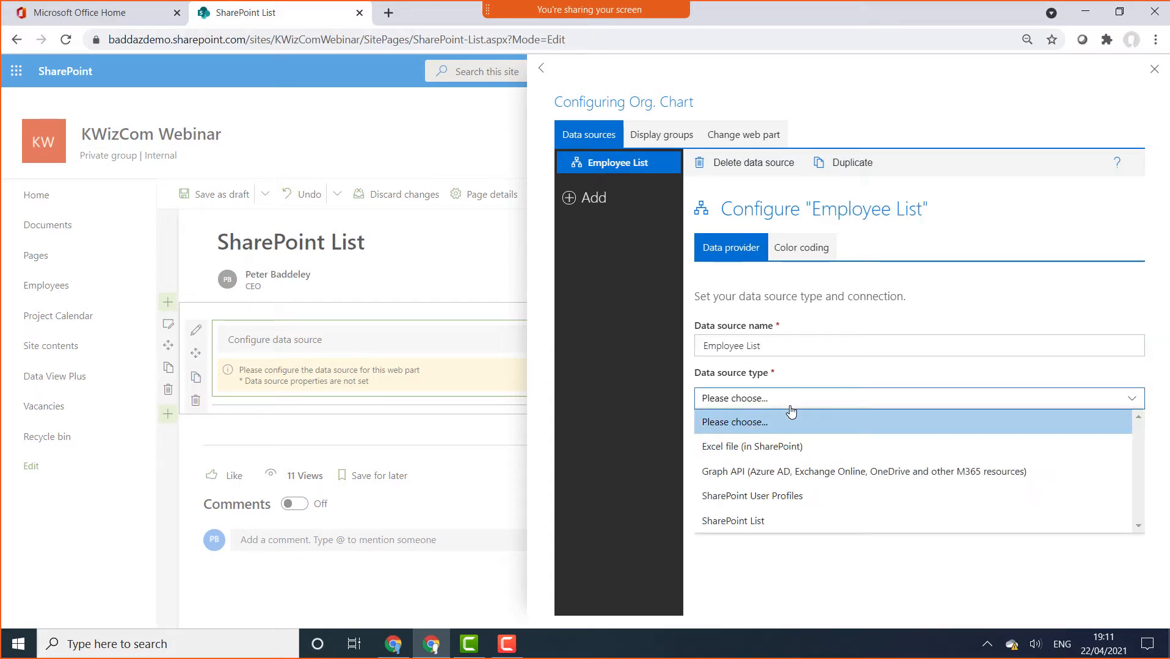
click(781, 522)
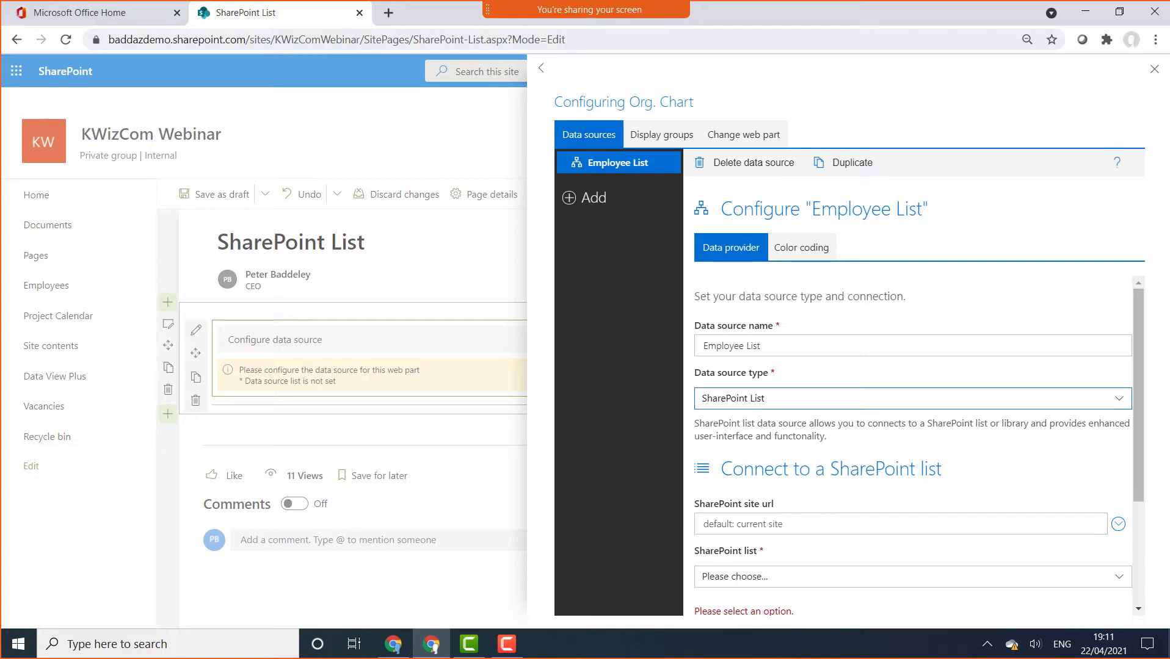
drag(1136, 415, 1150, 487)
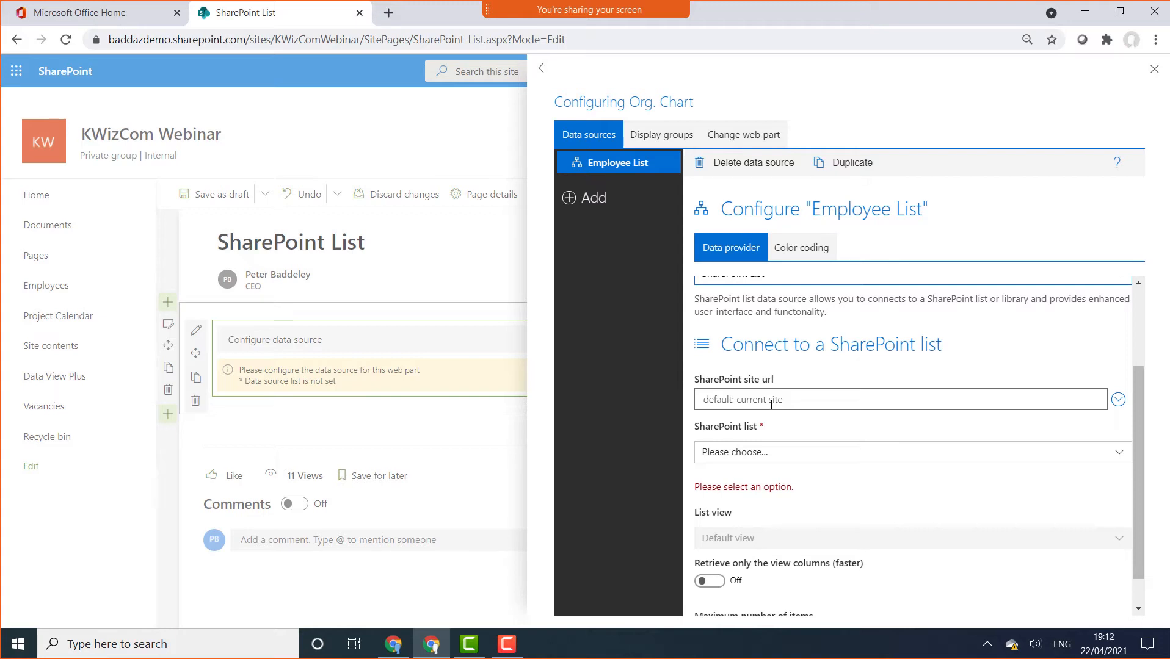
click(831, 460)
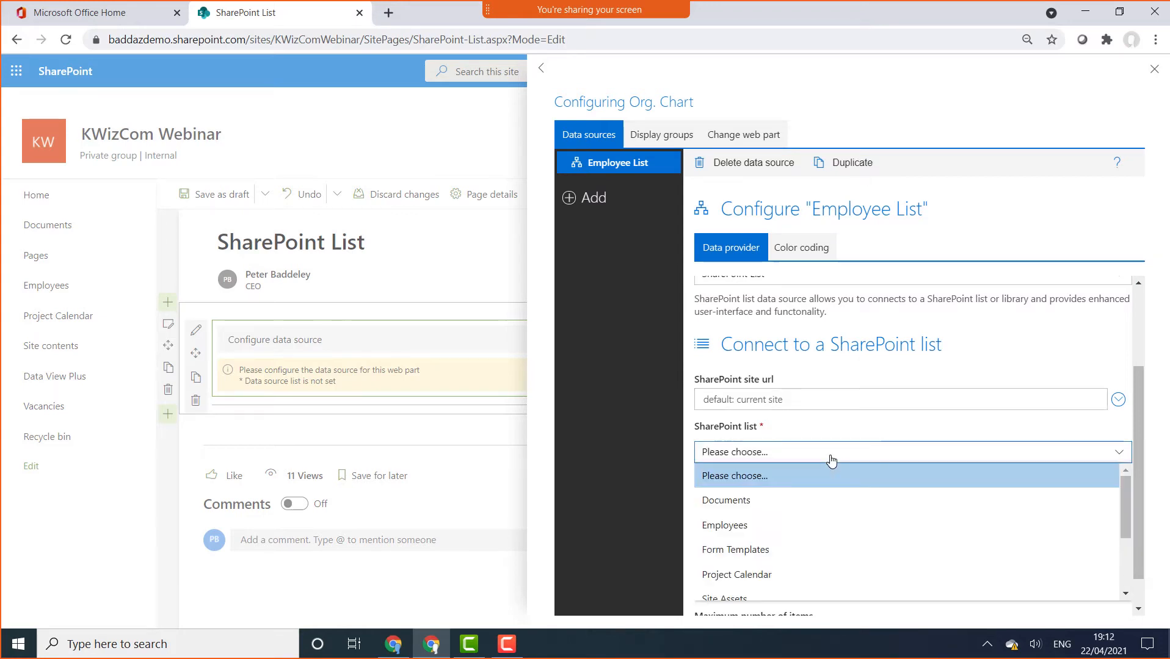
click(750, 537)
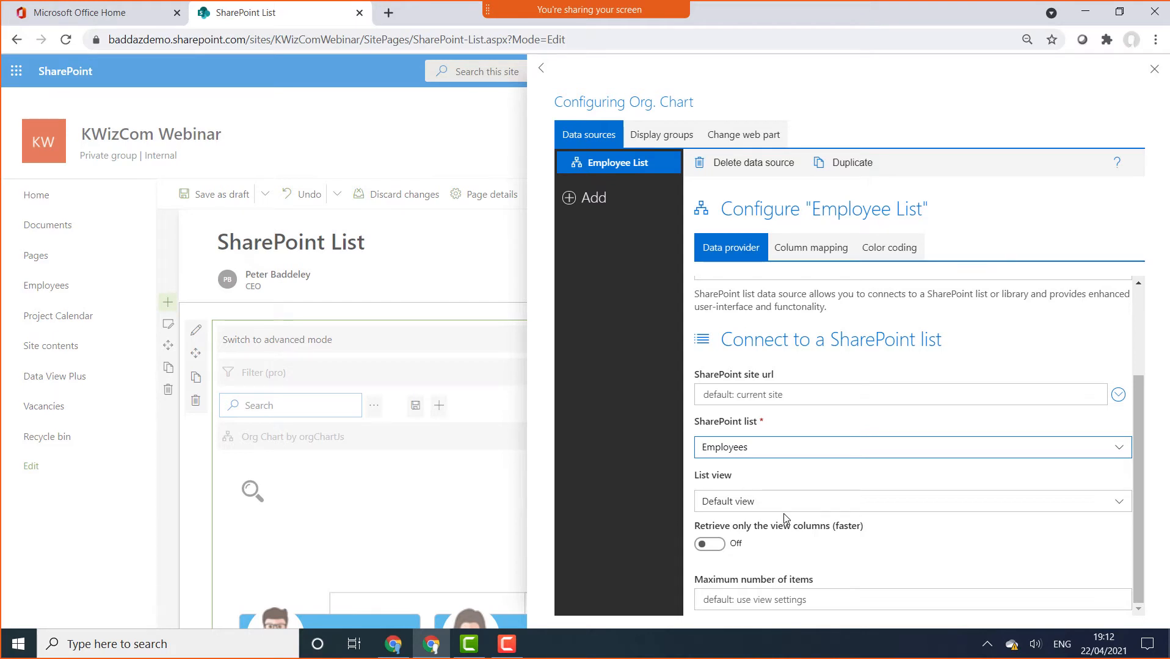
Review the column mappings, keep Position mapped to the Position column, and close the panel
click(813, 250)
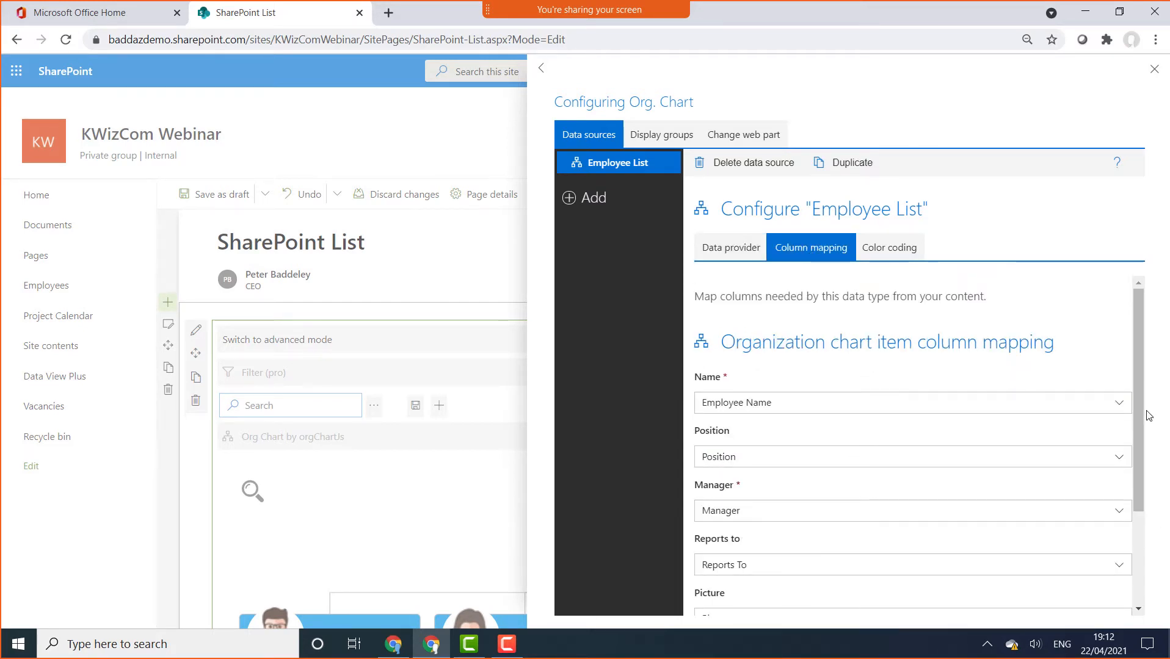
mouse_move(1139, 408)
mouse_down()
mouse_move(1162, 523)
mouse_move(1159, 417)
mouse_up()
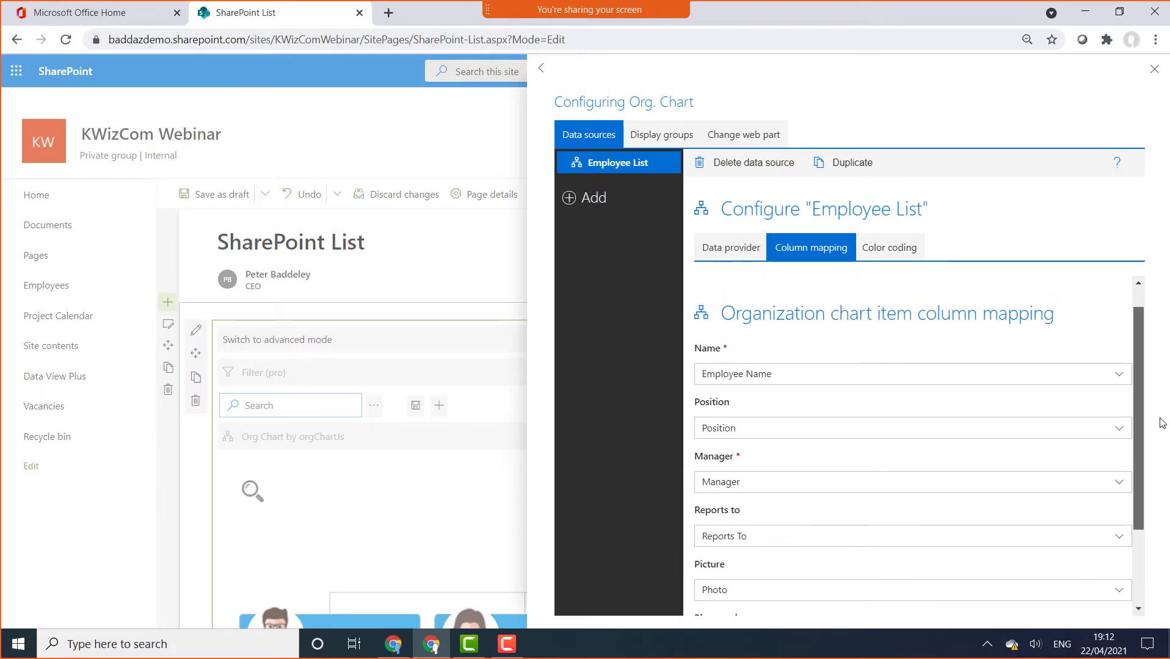
drag(1160, 419, 1160, 420)
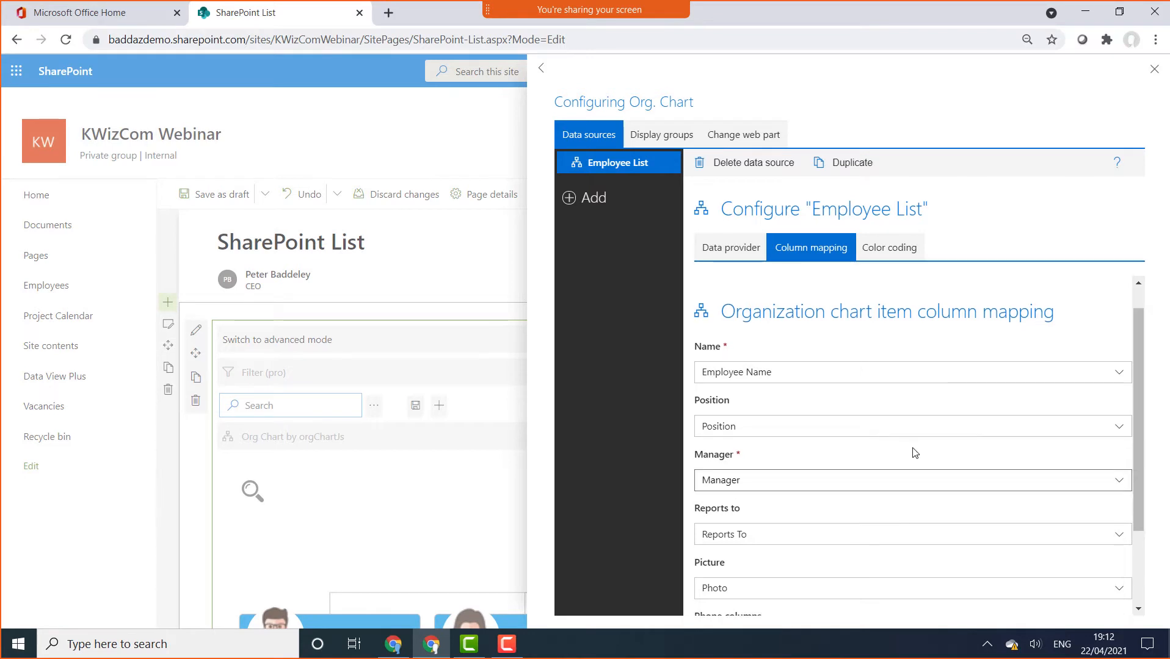
click(828, 429)
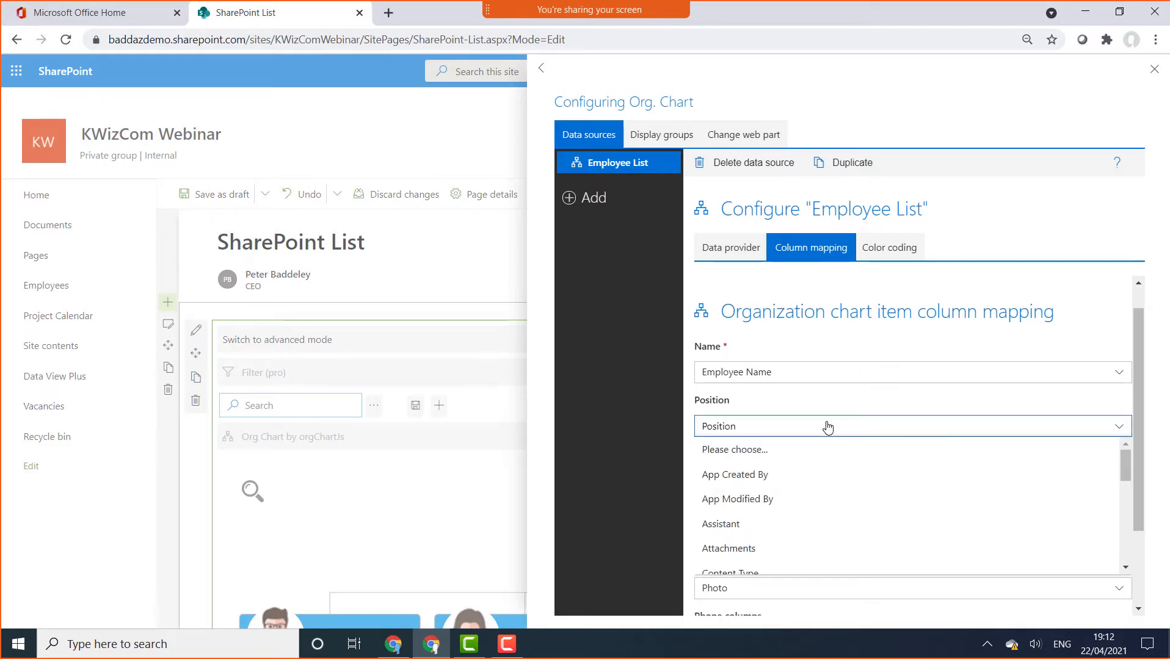
click(828, 426)
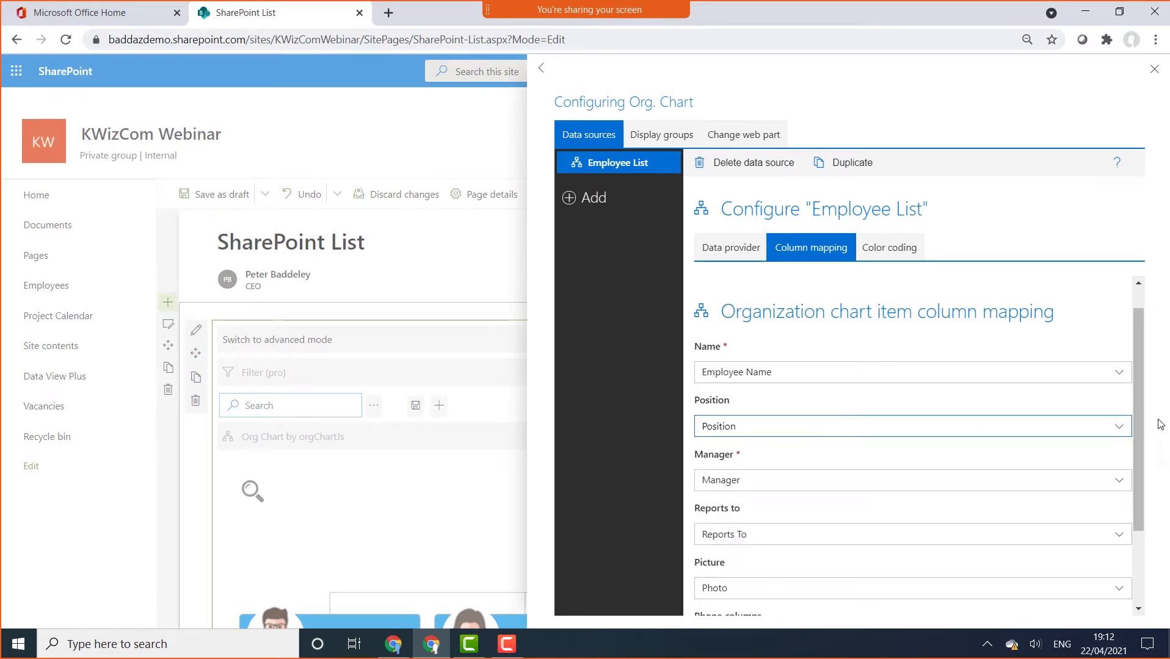
drag(1143, 398, 1130, 347)
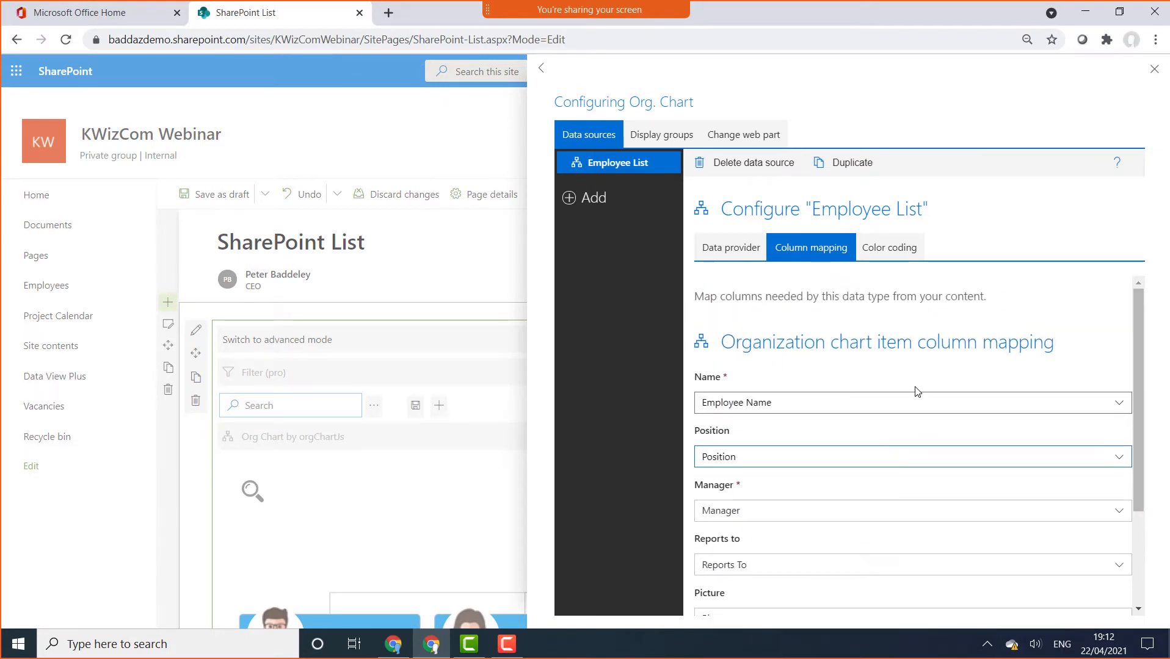
click(1155, 69)
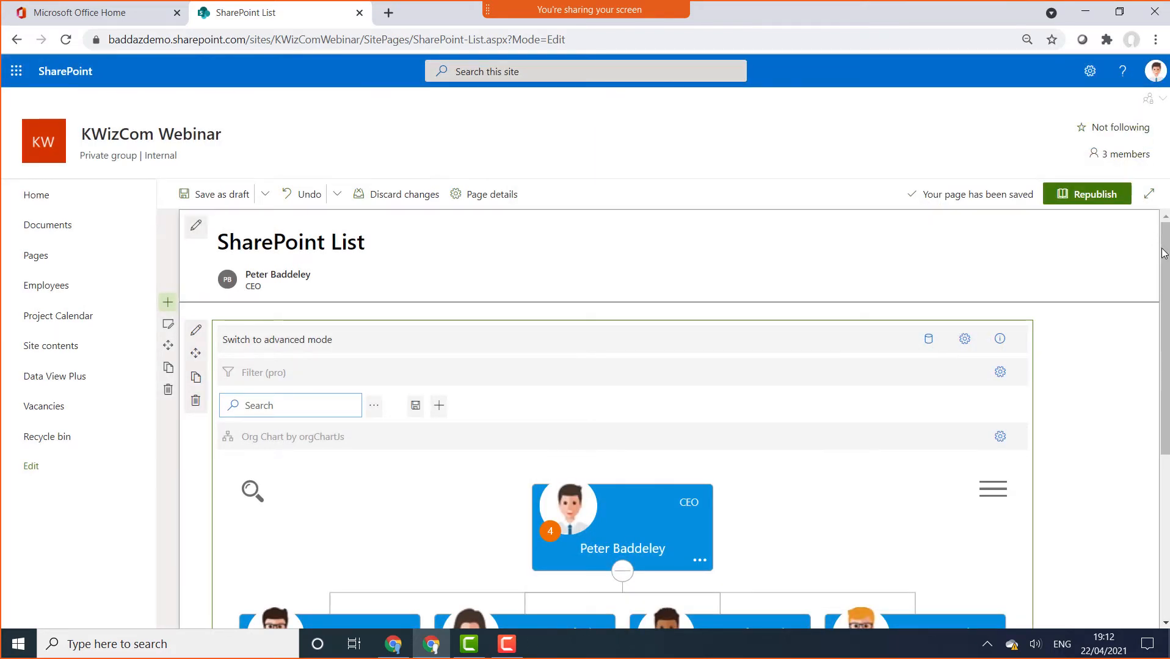
drag(1165, 264, 1166, 311)
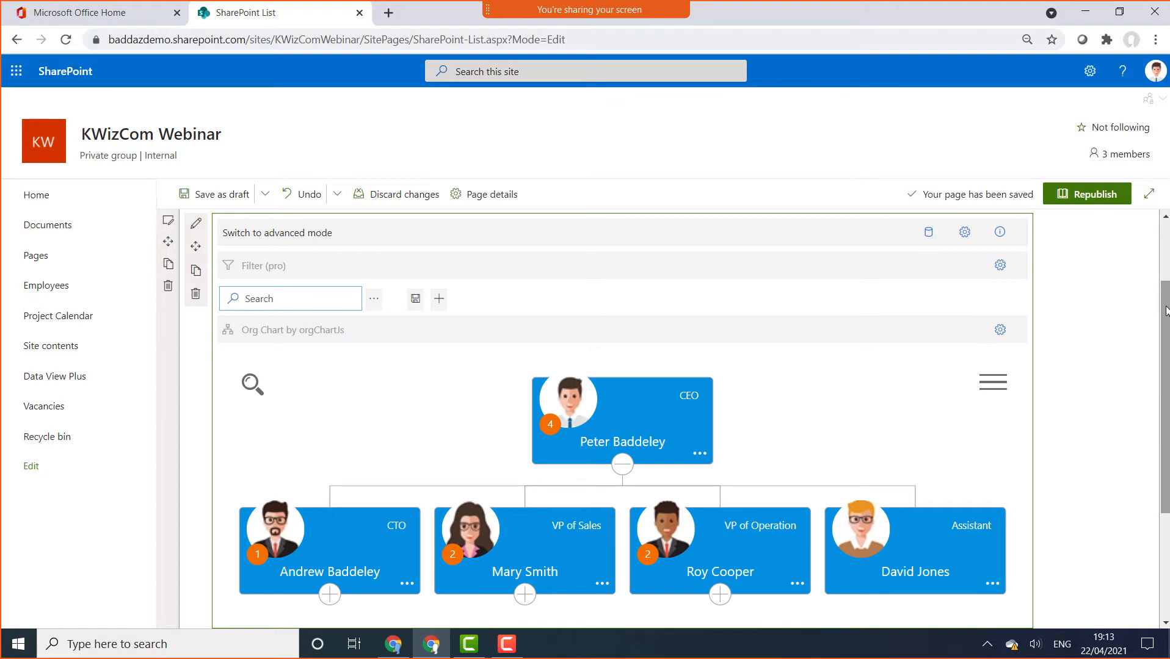
Open the Designer panel for the Org Chart by orgChartJs web part
click(999, 332)
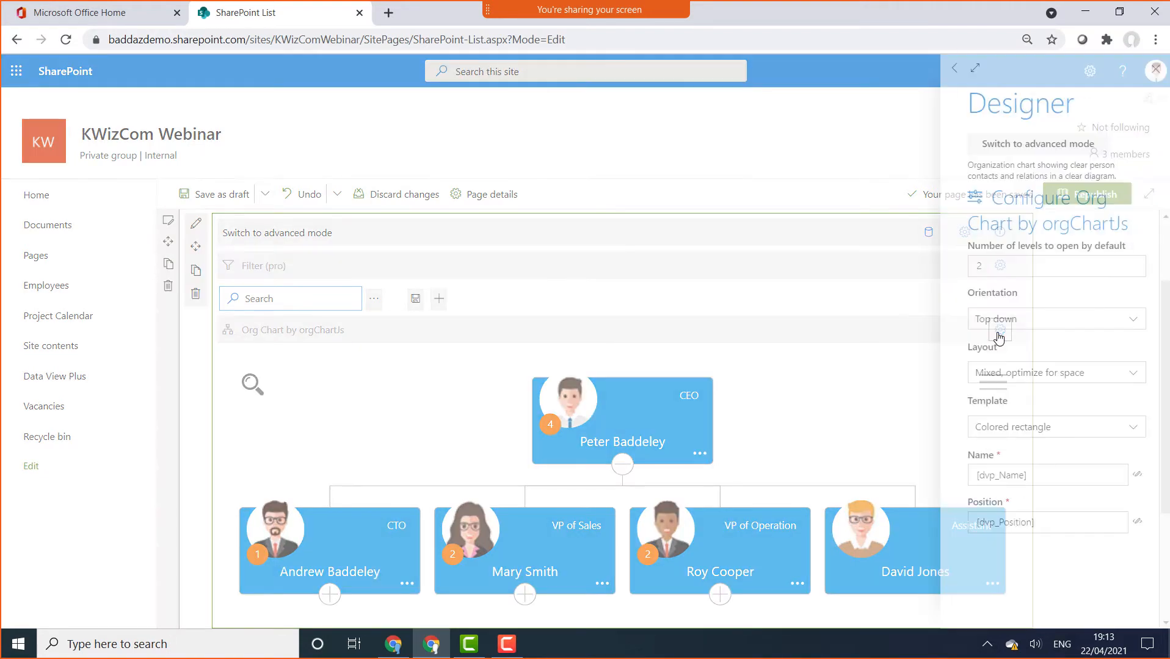
Try the left-to-right chart orientation, then switch it back to top down
click(1128, 327)
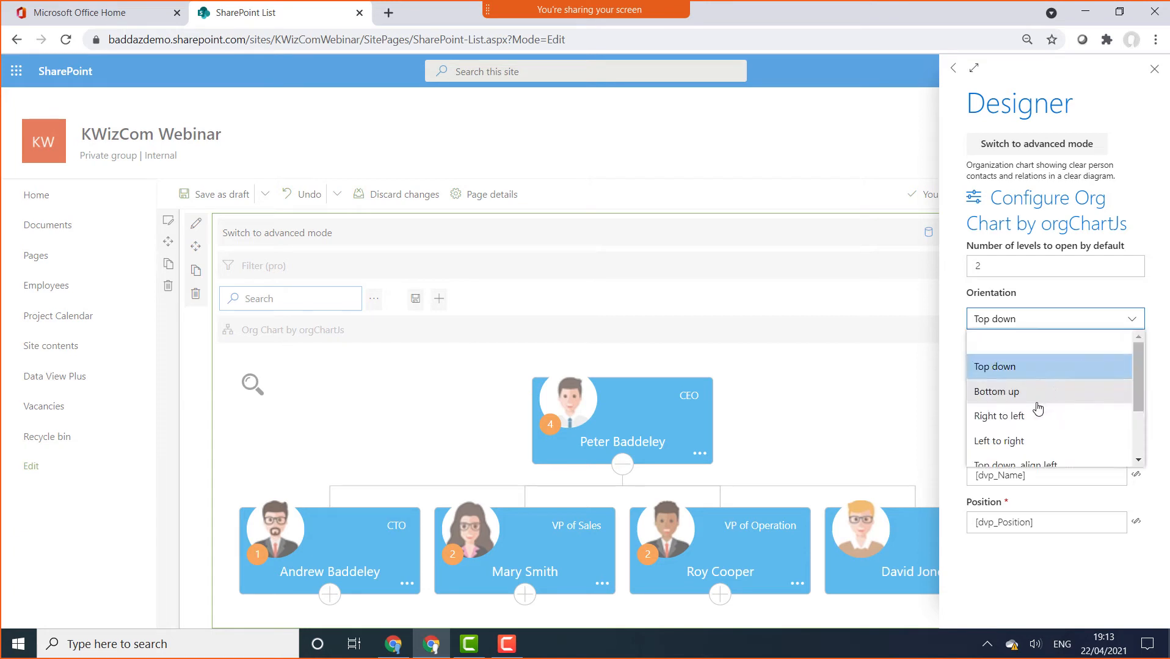
click(1019, 443)
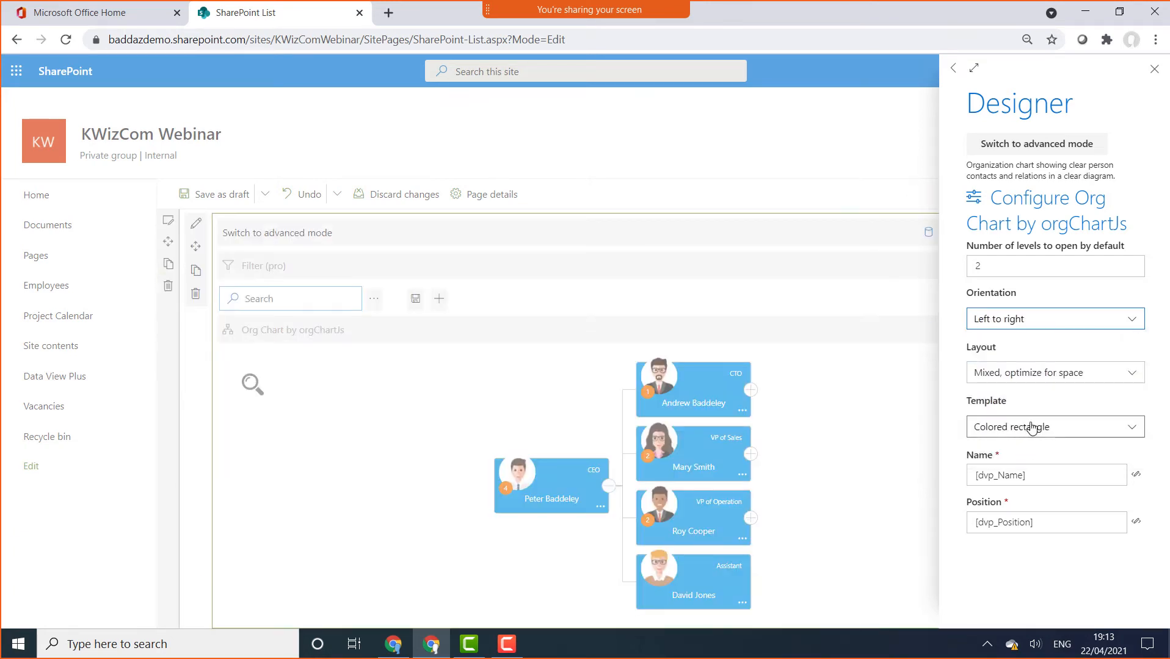
click(1075, 320)
click(1038, 376)
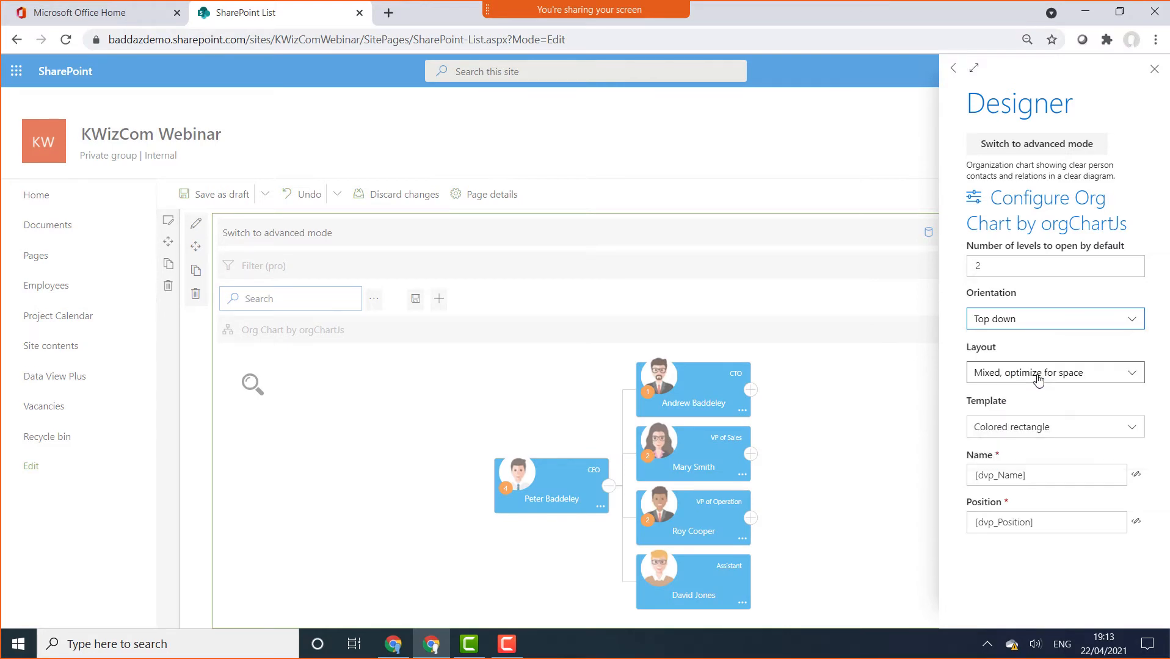
Try the Dark and Pencil card templates, settle on Rectangle, and close the Designer
click(1105, 433)
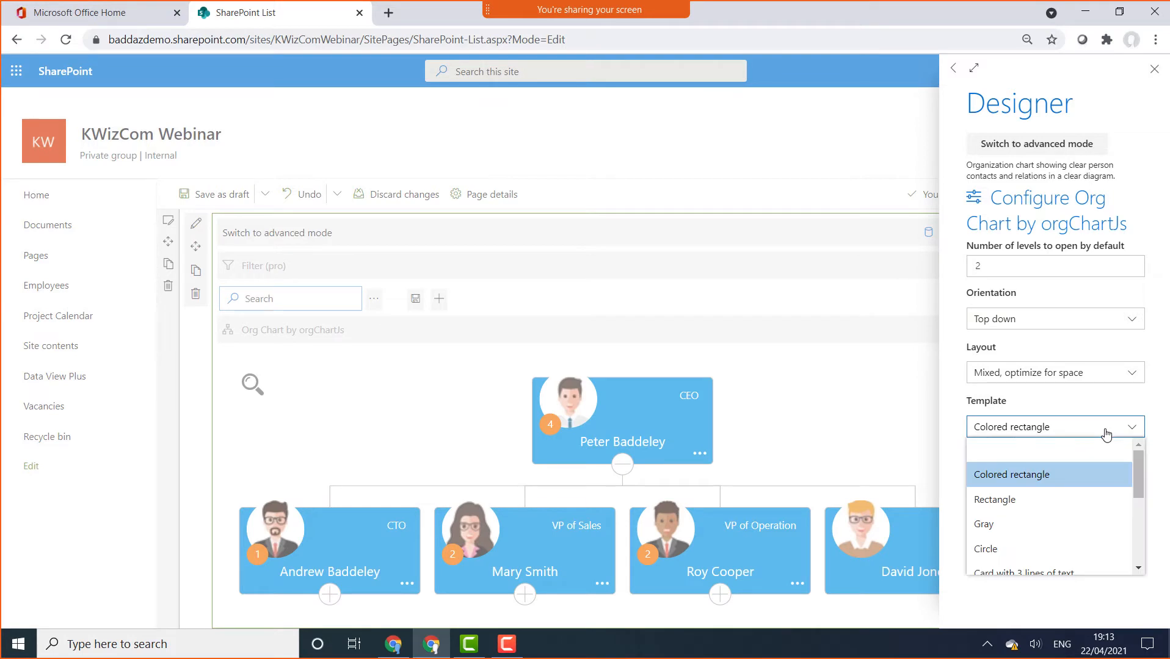
mouse_move(1139, 475)
mouse_down()
mouse_move(1129, 548)
mouse_move(1108, 532)
mouse_up()
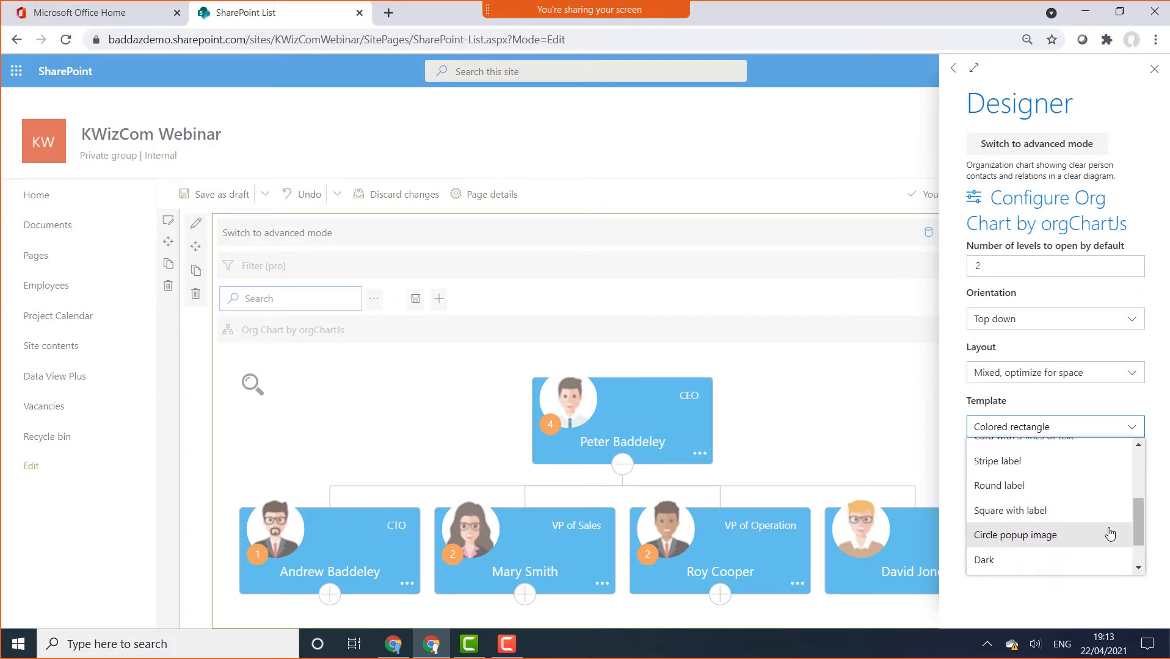
click(1024, 560)
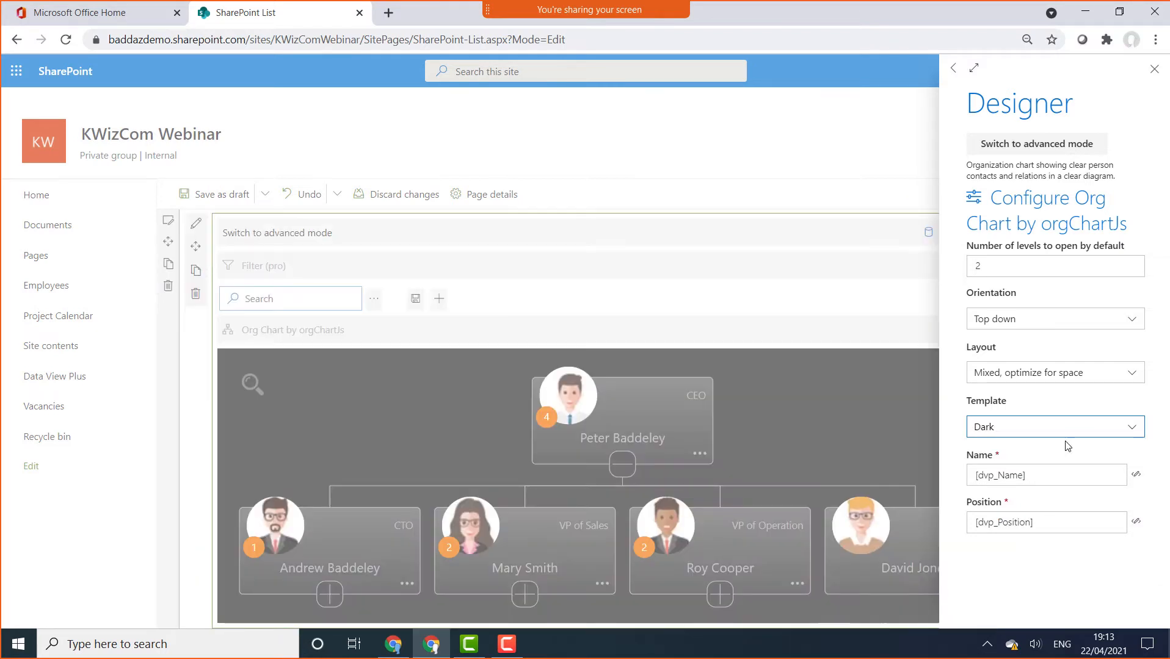
click(1085, 422)
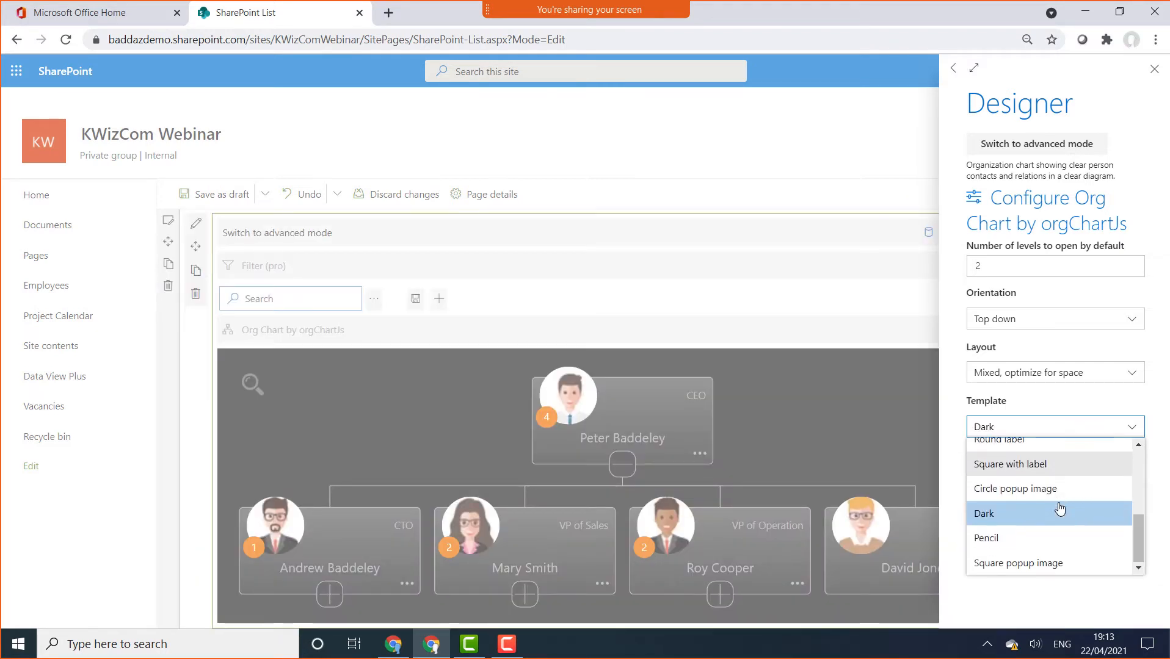
click(1016, 539)
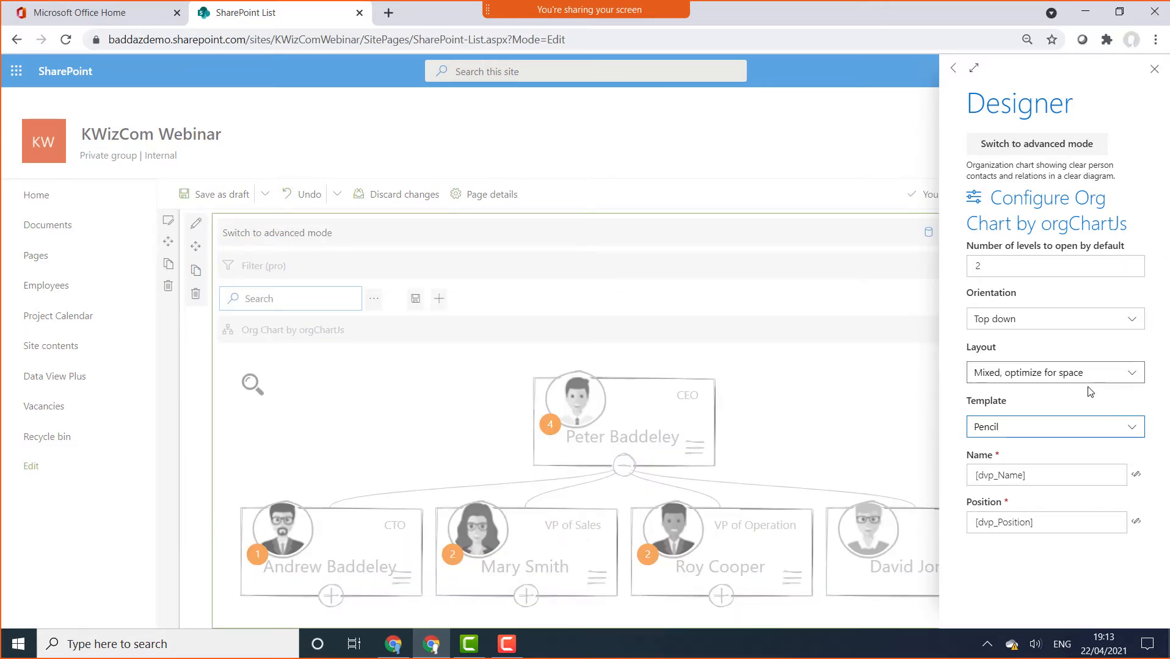
click(1129, 427)
scroll(1098, 525, up, 1)
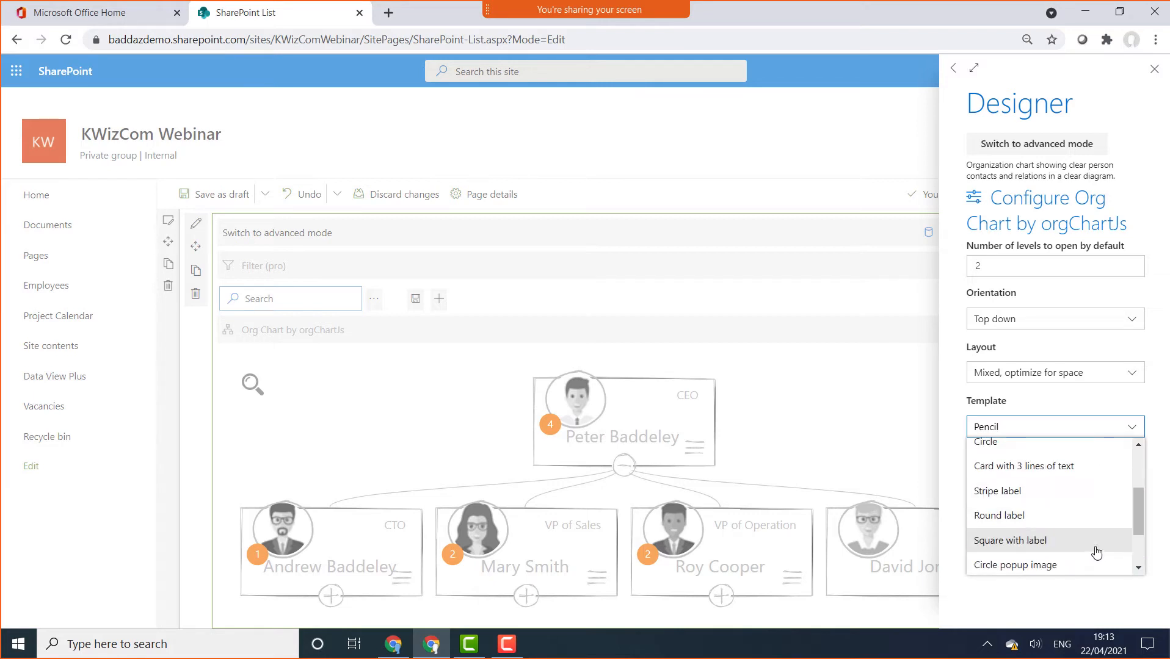
scroll(1042, 501, up, 1)
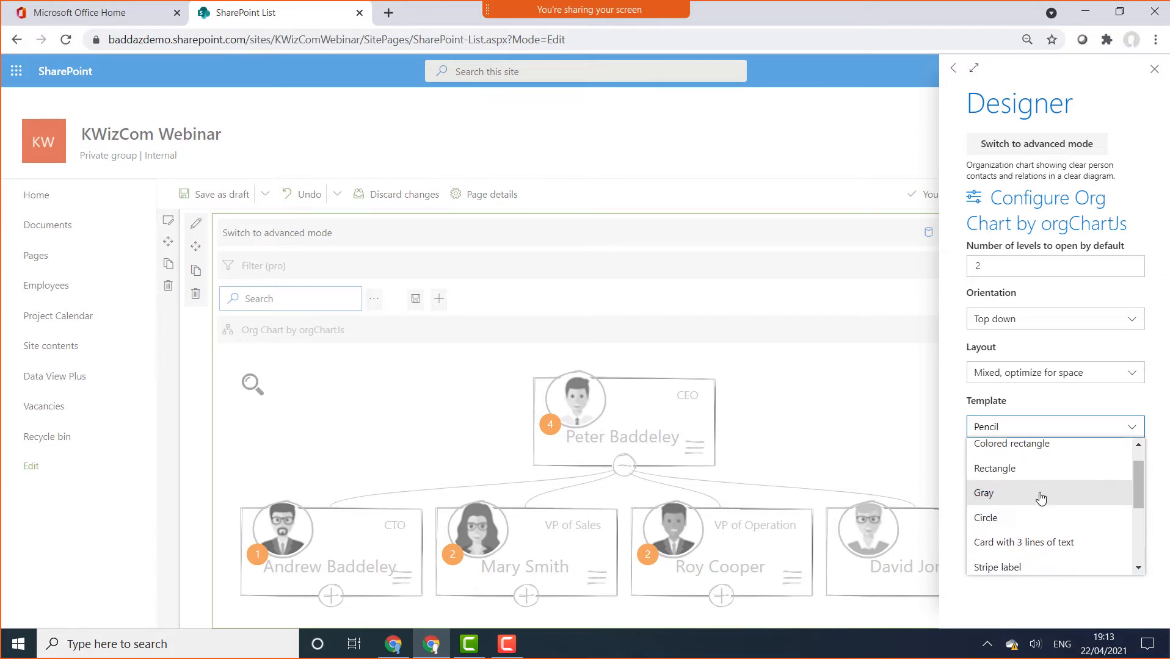
click(1037, 473)
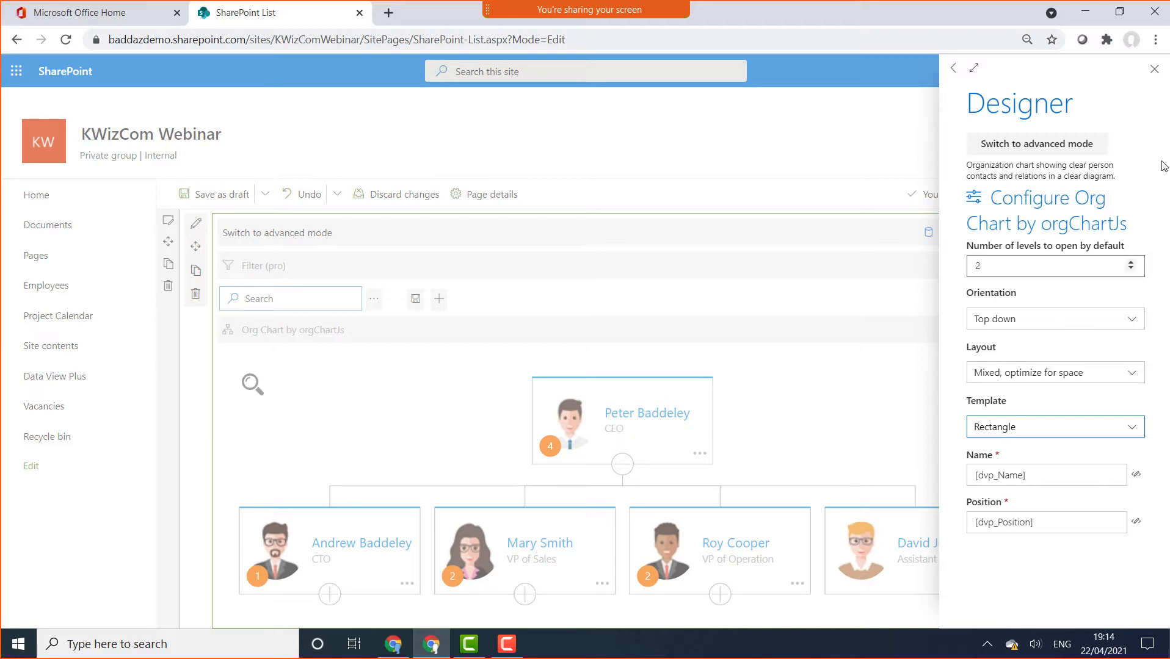
click(1153, 70)
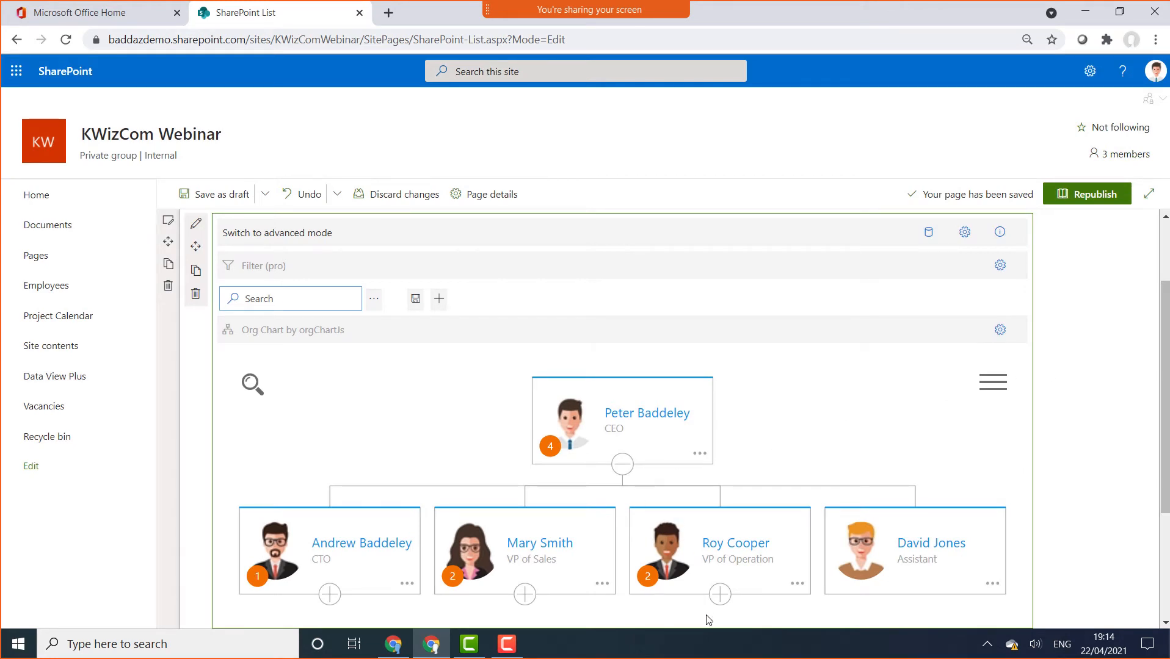
click(1063, 197)
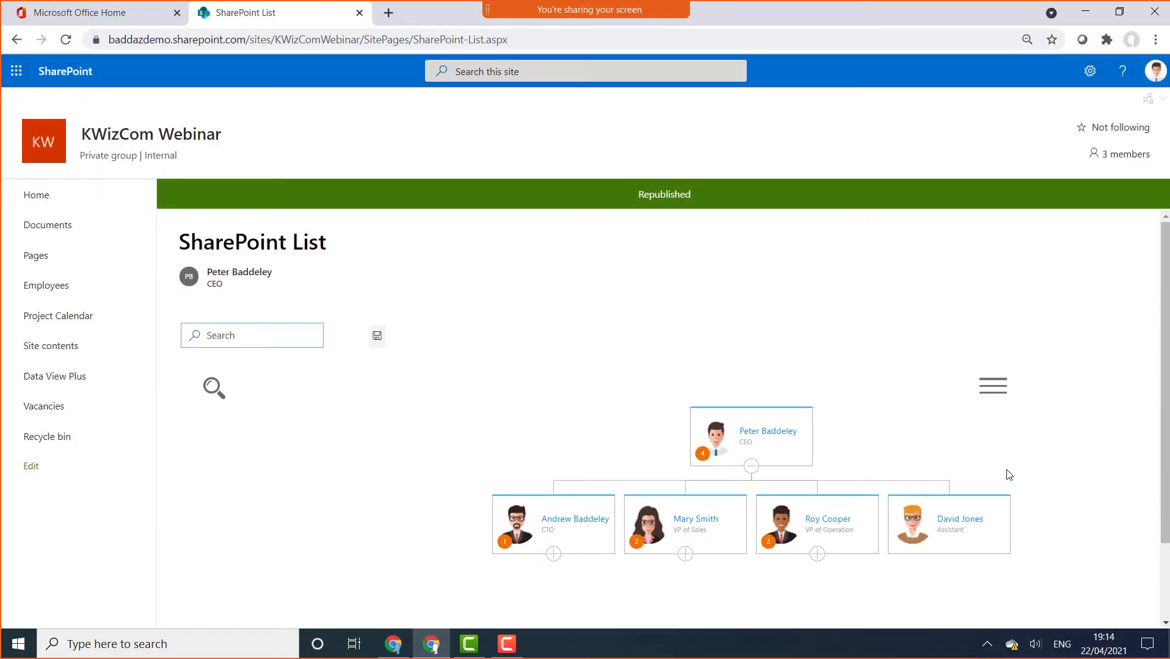
click(812, 558)
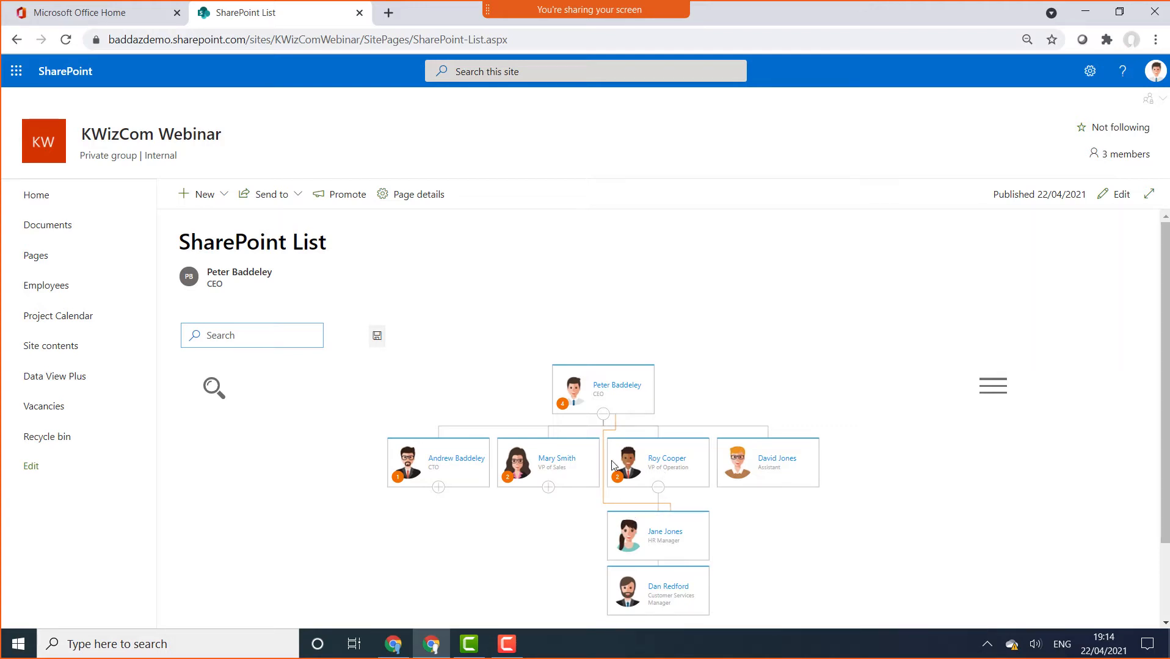
click(657, 488)
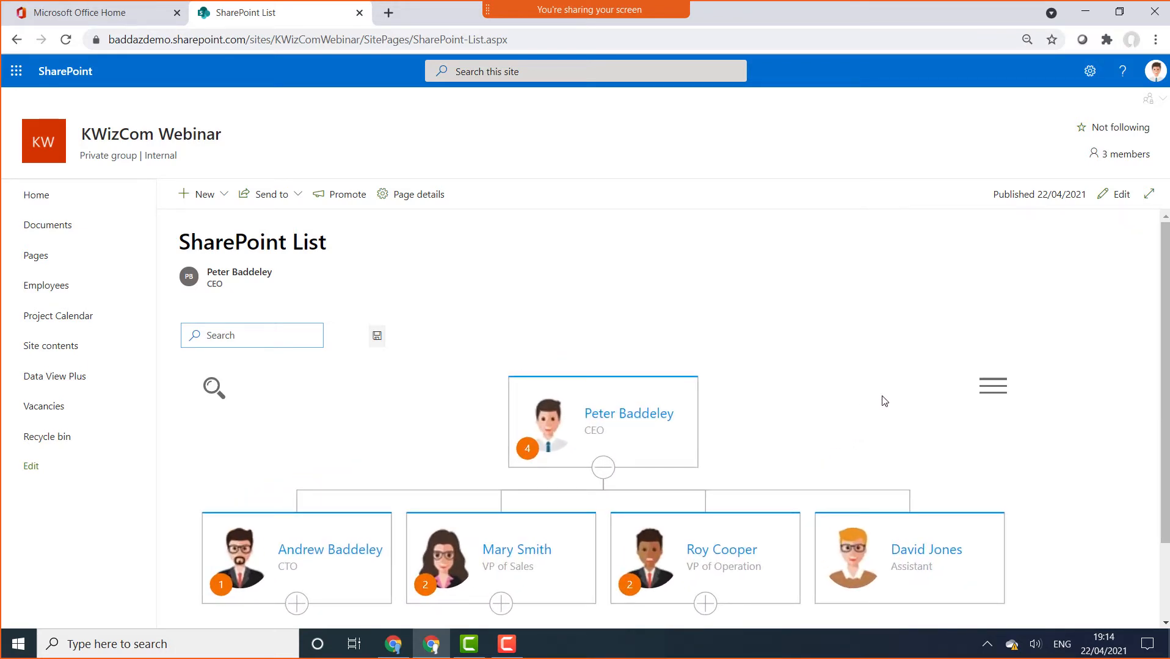
click(1119, 195)
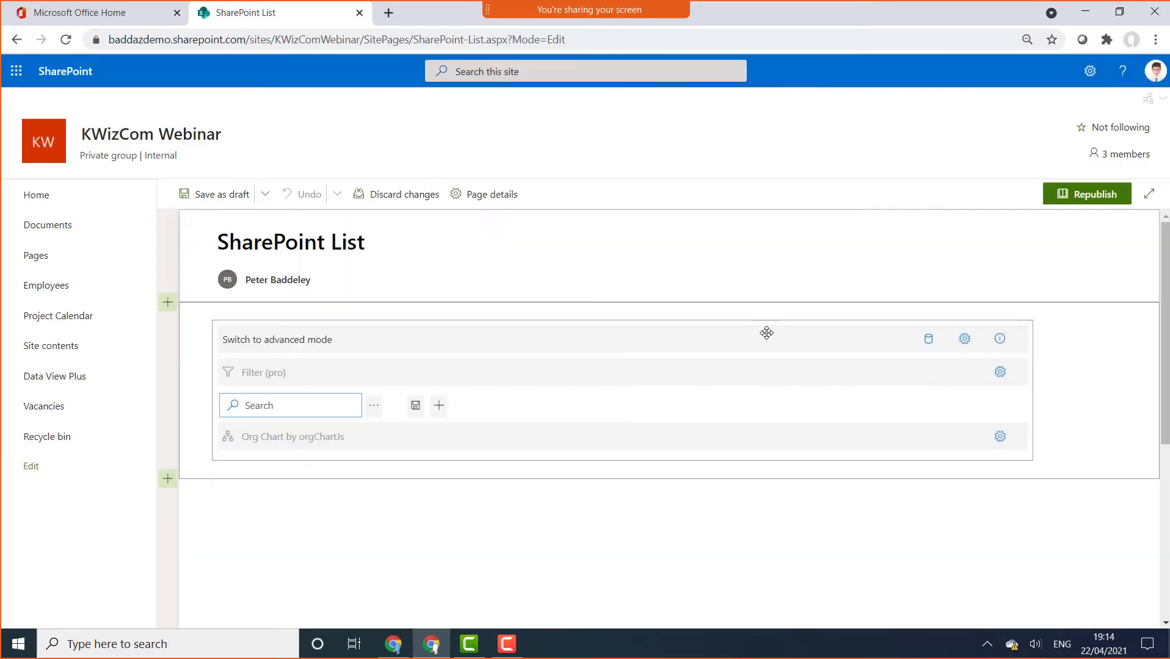
Switch the org chart web part to advanced mode and open the Org Chart section's Designer
click(308, 348)
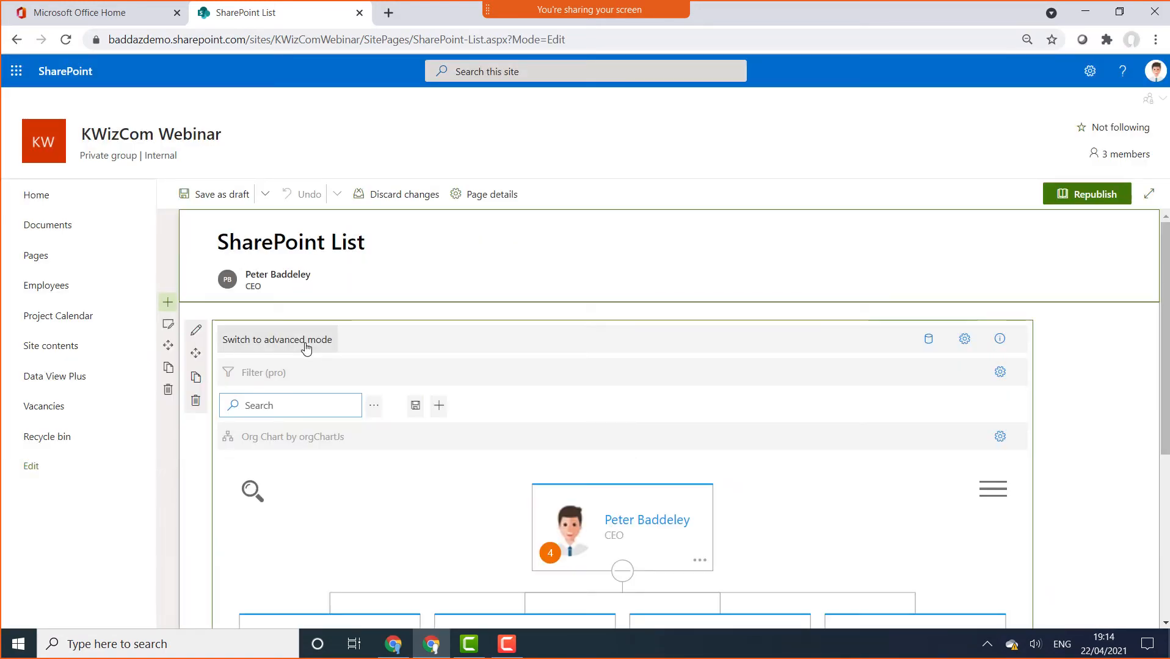
click(306, 340)
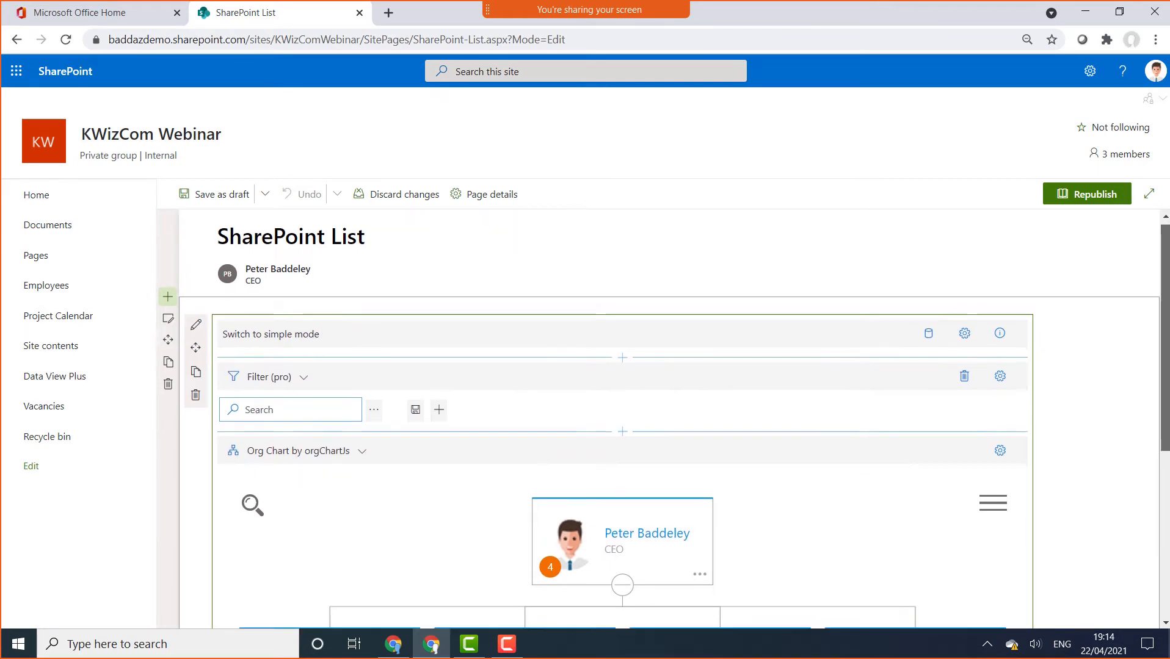
scroll(1147, 360, down, 3)
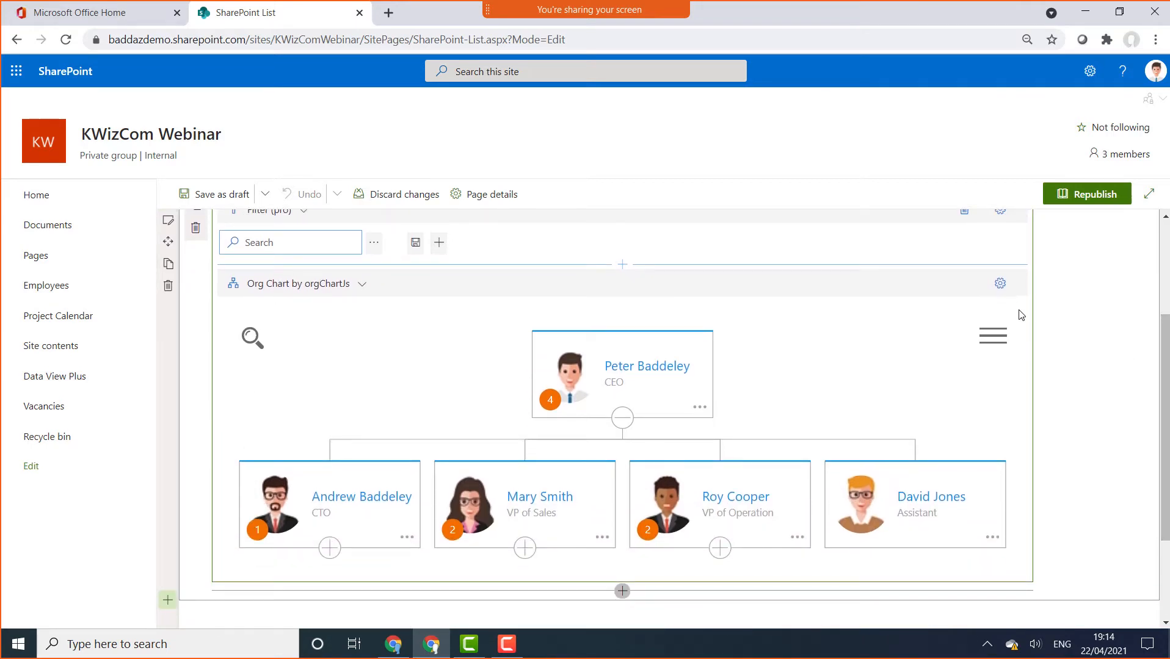
click(1000, 283)
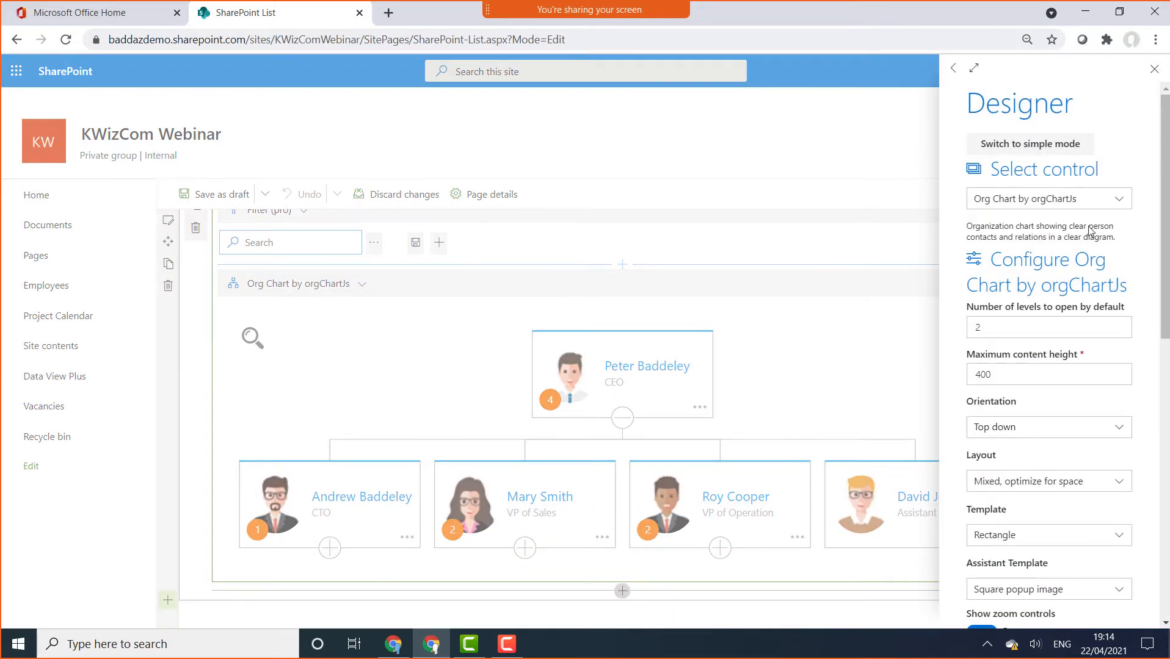
Preview the getOrgChart and dhtmlx chart controls, then return to Org Chart by orgChartJs
click(1085, 200)
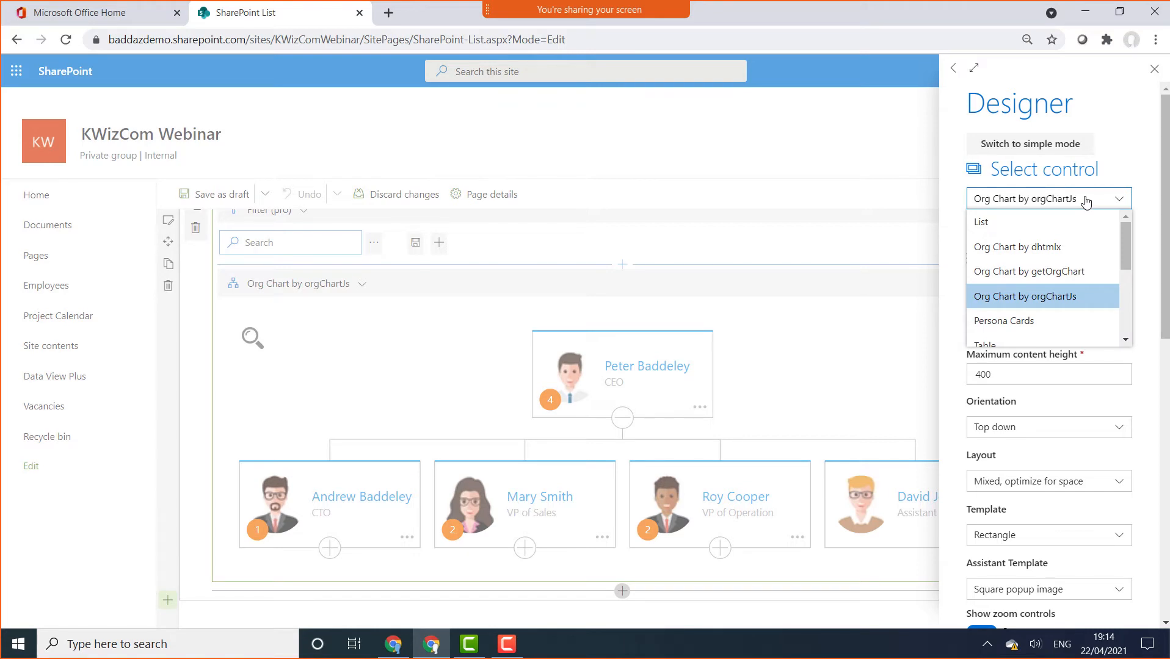
click(1079, 272)
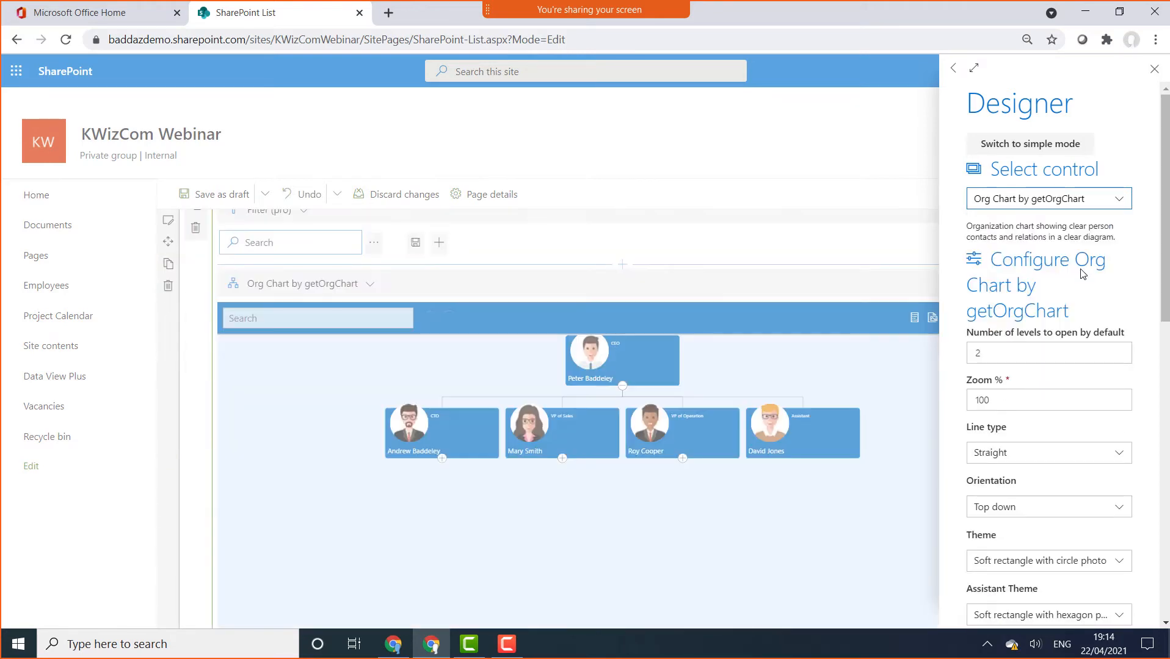
click(1101, 202)
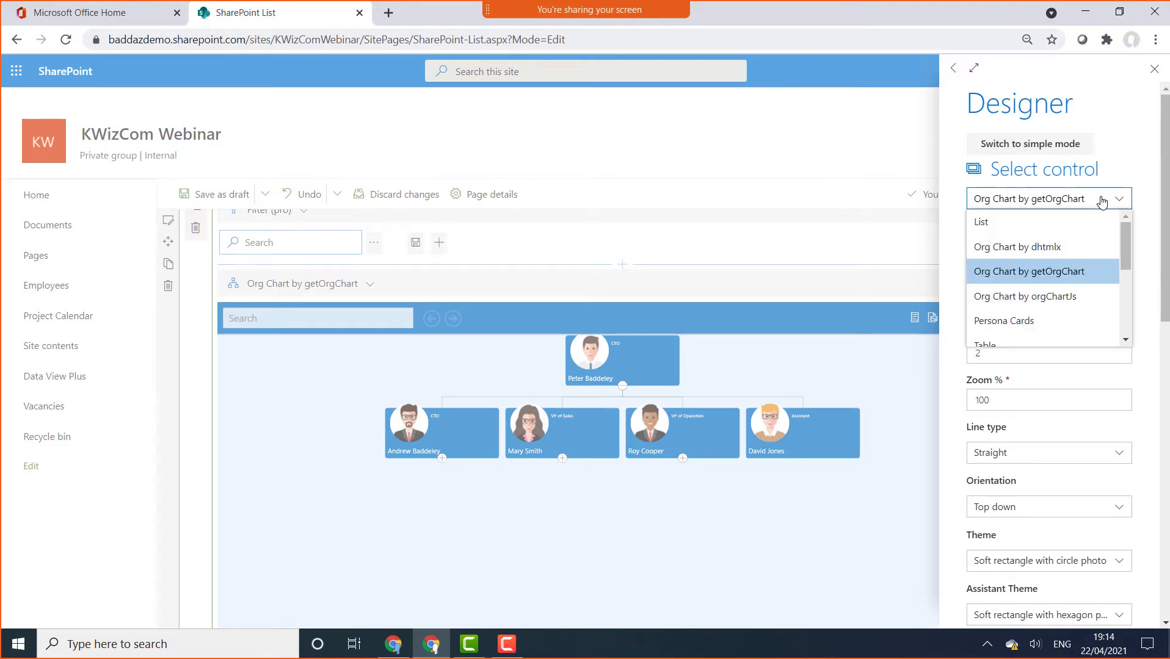
click(1058, 245)
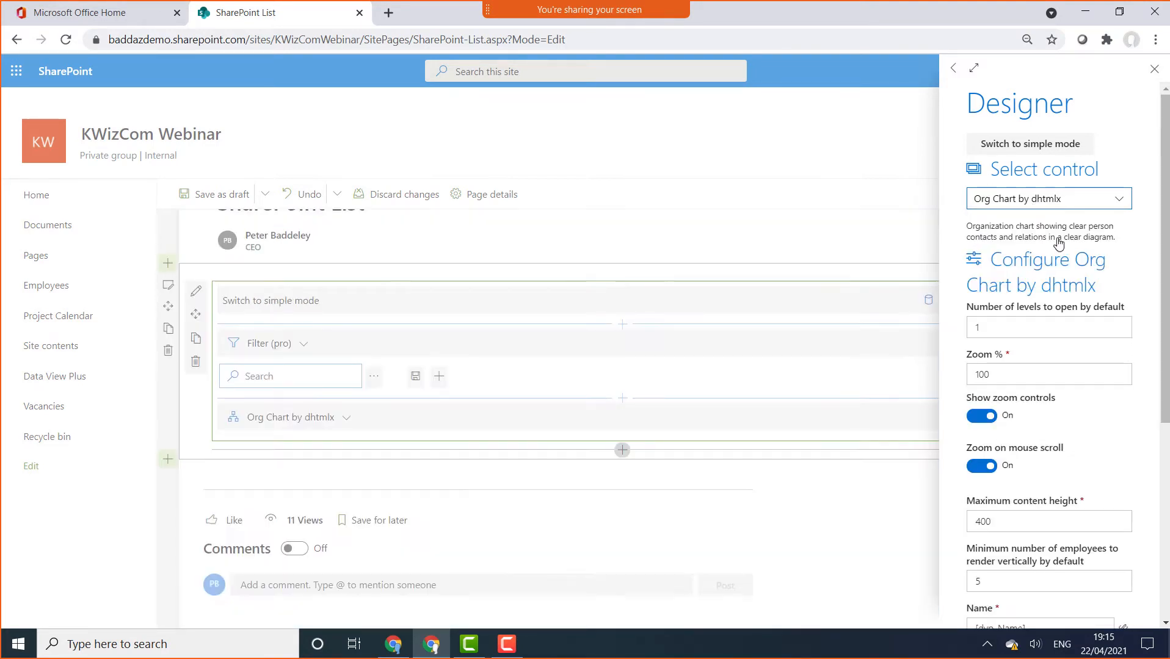
click(1086, 206)
key(Return)
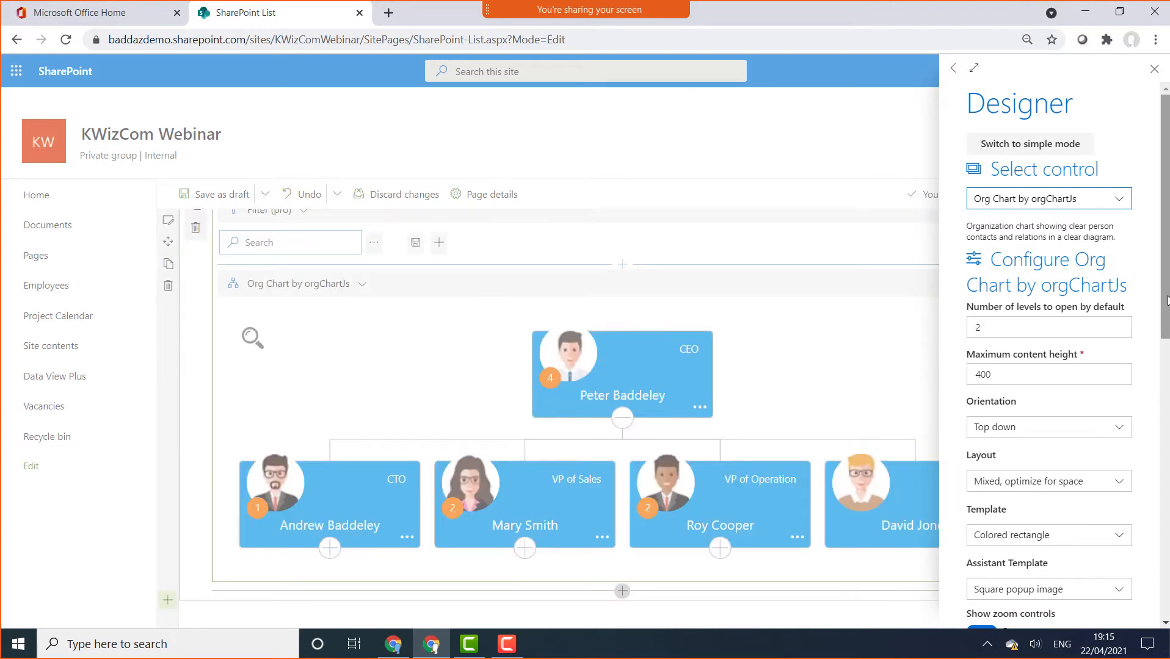
drag(1168, 300, 1166, 360)
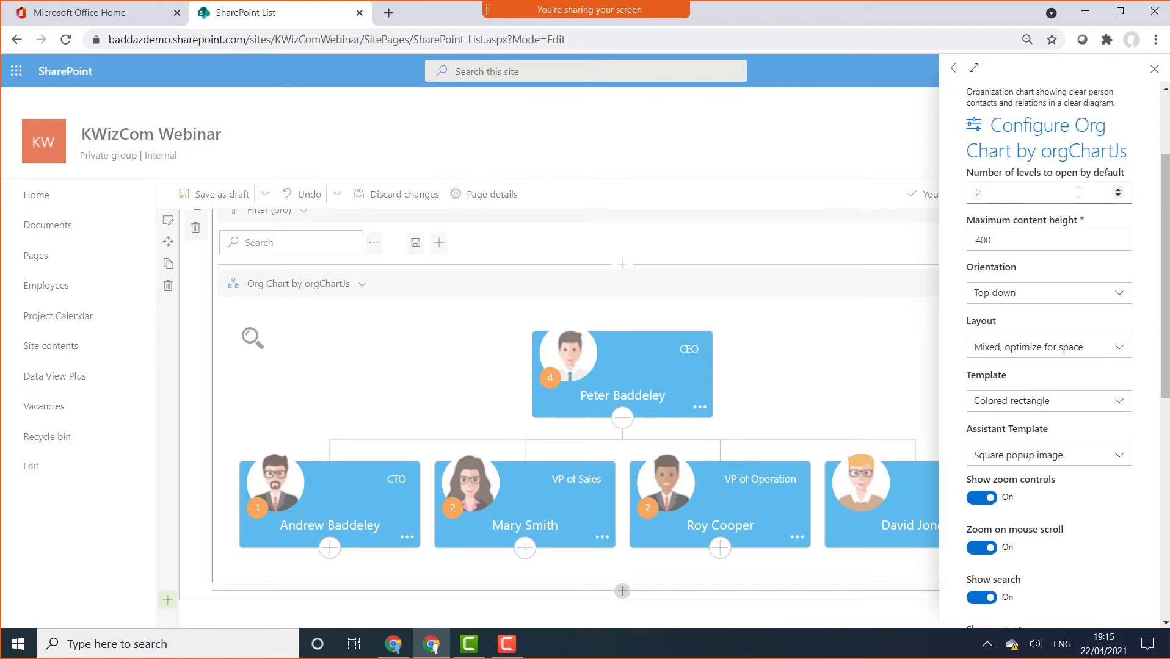
Disable mouse-scroll zoom, search, zoom controls and employee count, keeping export on and open levels at 2
click(1121, 196)
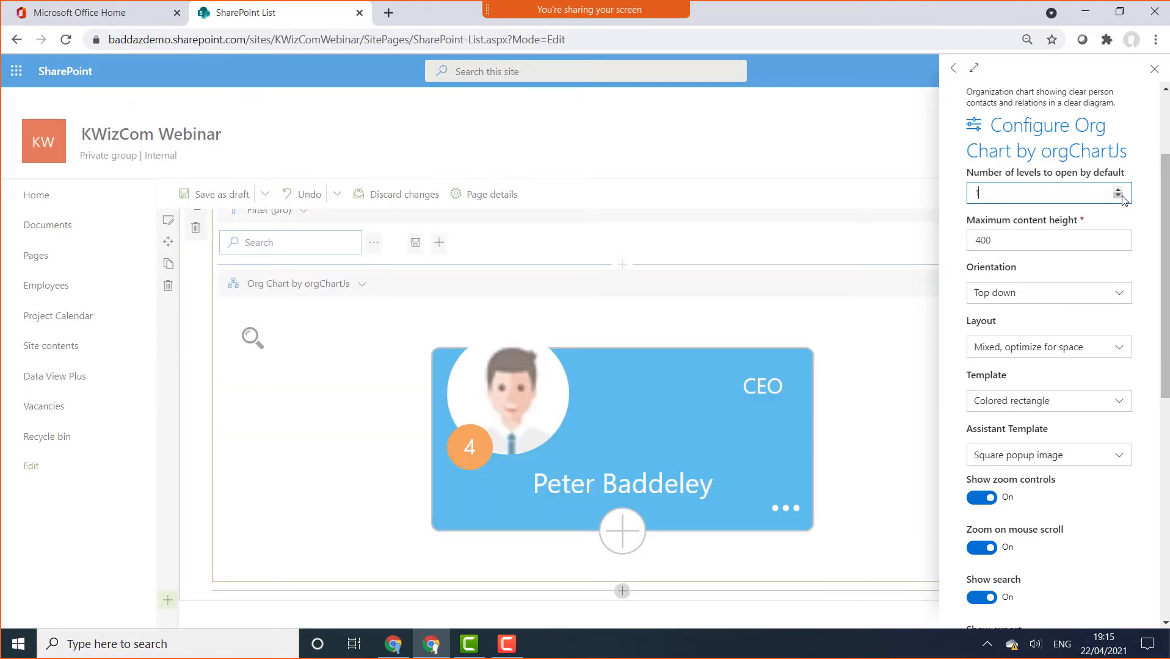
click(1118, 190)
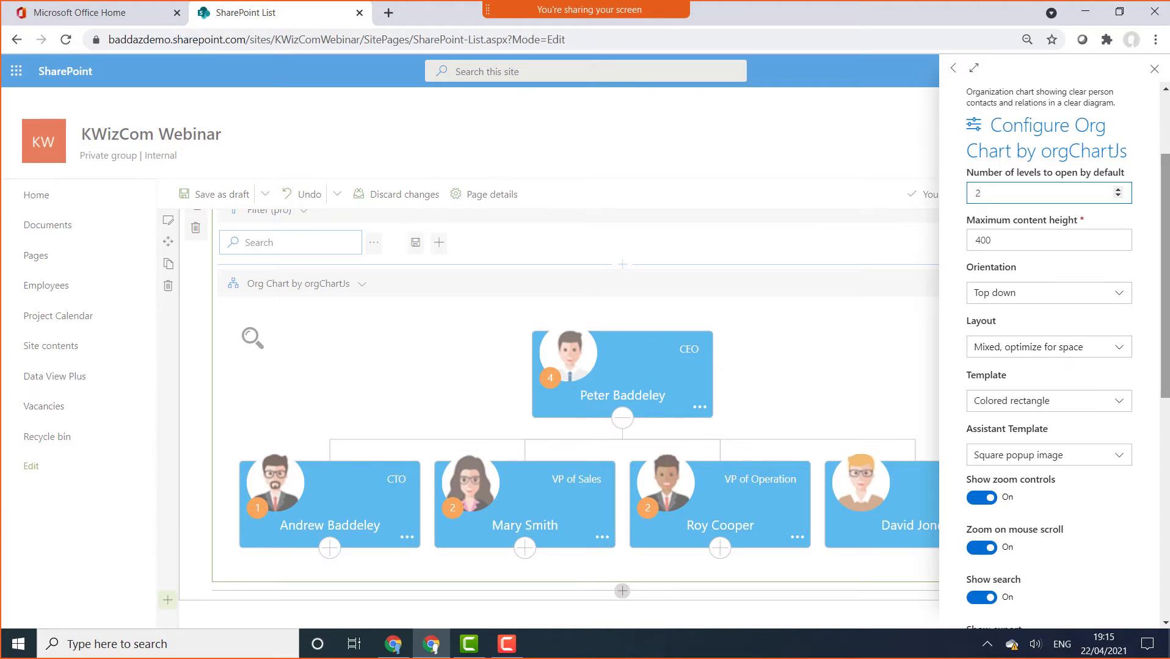
drag(1166, 349, 1166, 420)
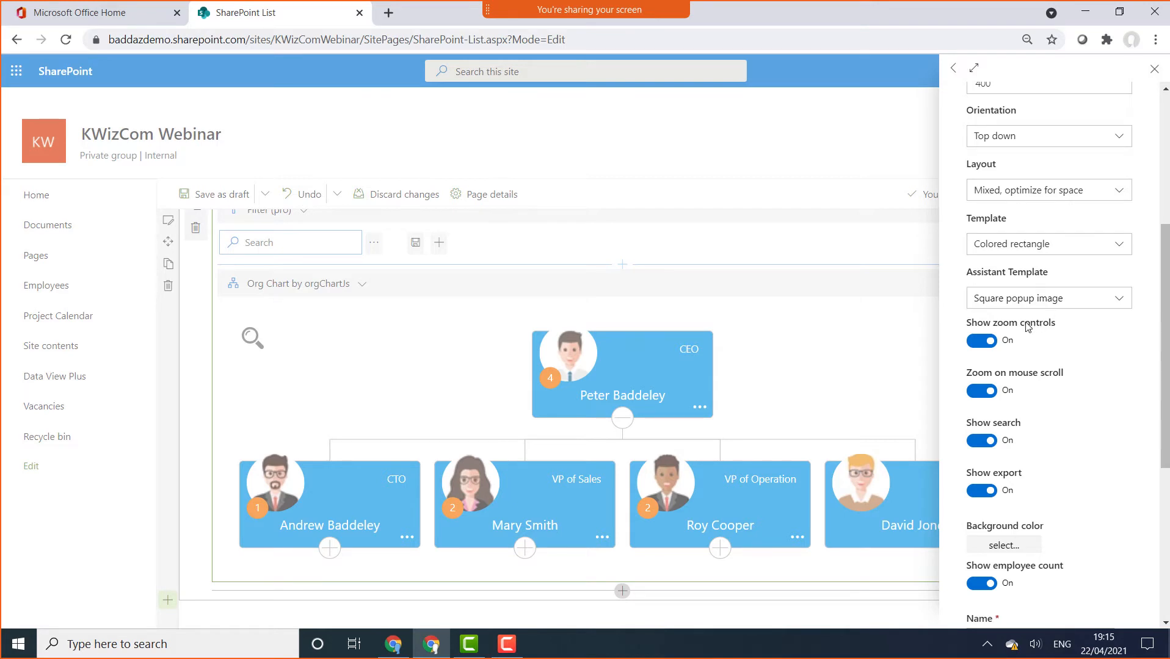
click(988, 393)
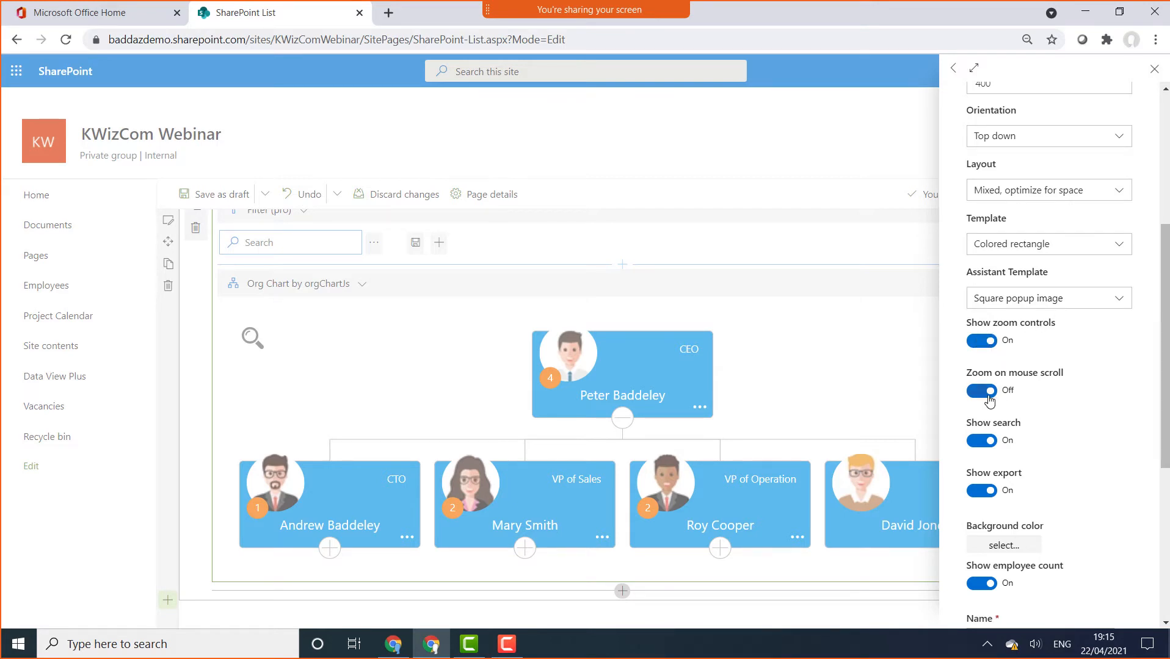
click(982, 442)
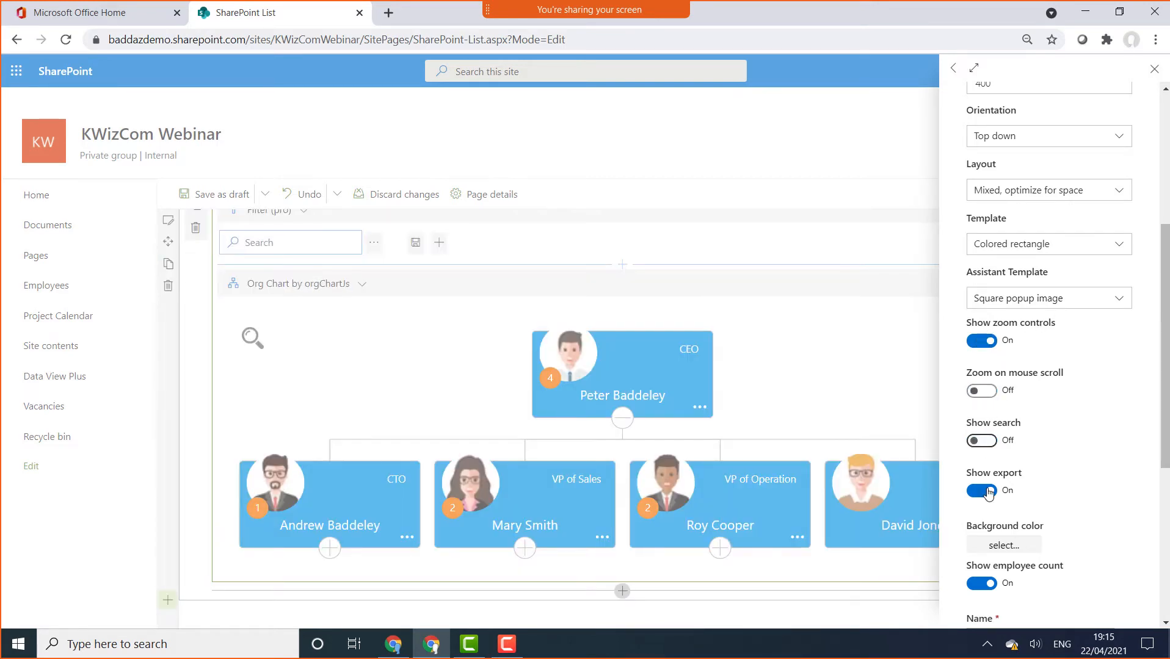
click(987, 491)
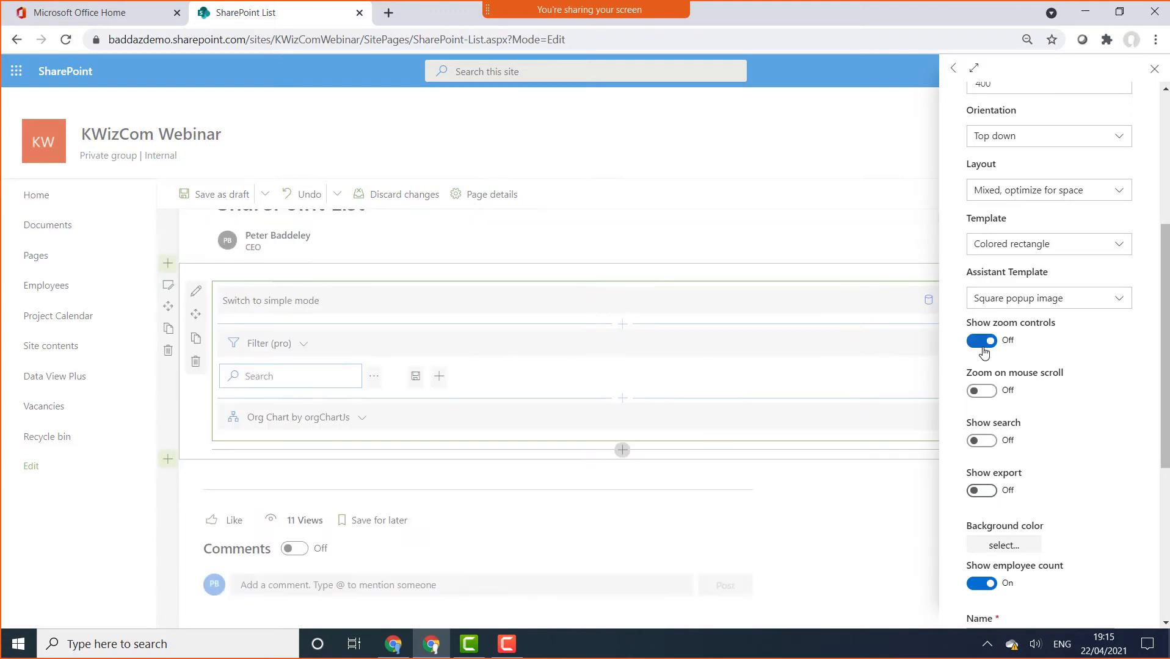
click(983, 343)
click(982, 493)
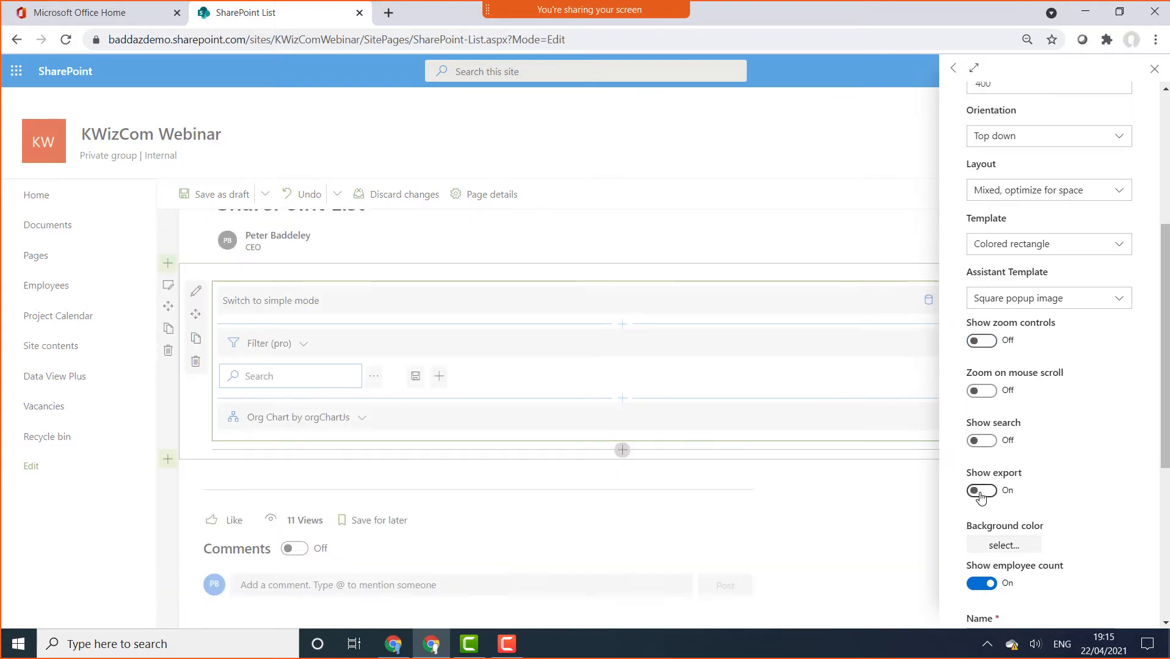
click(984, 585)
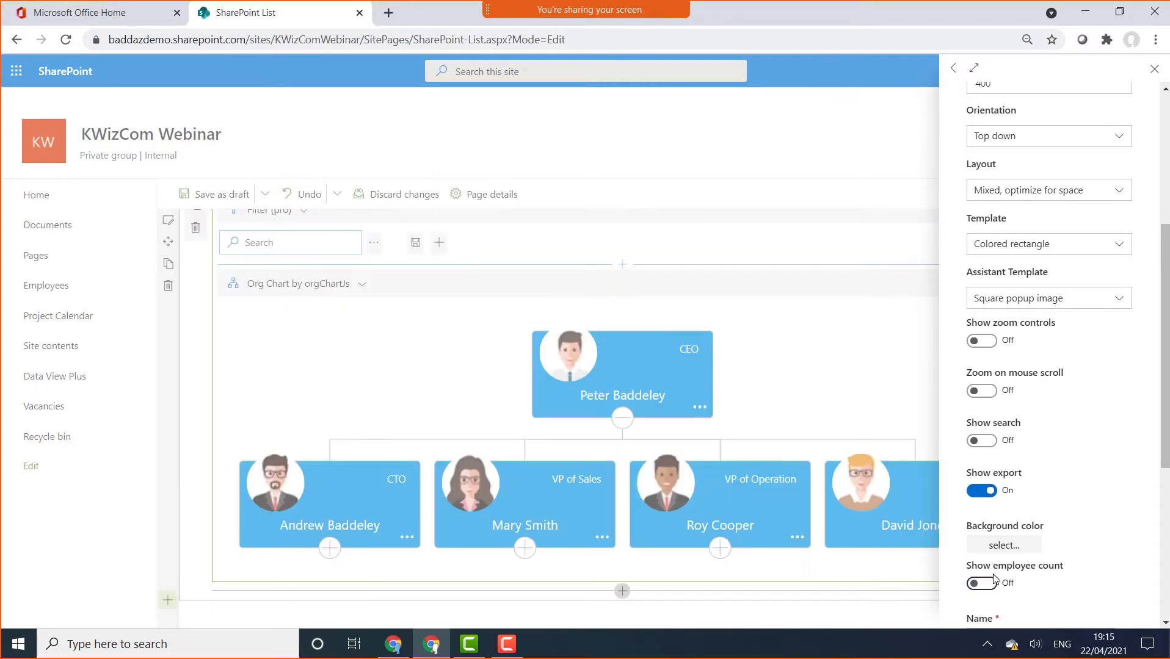
scroll(1167, 519, down, 5)
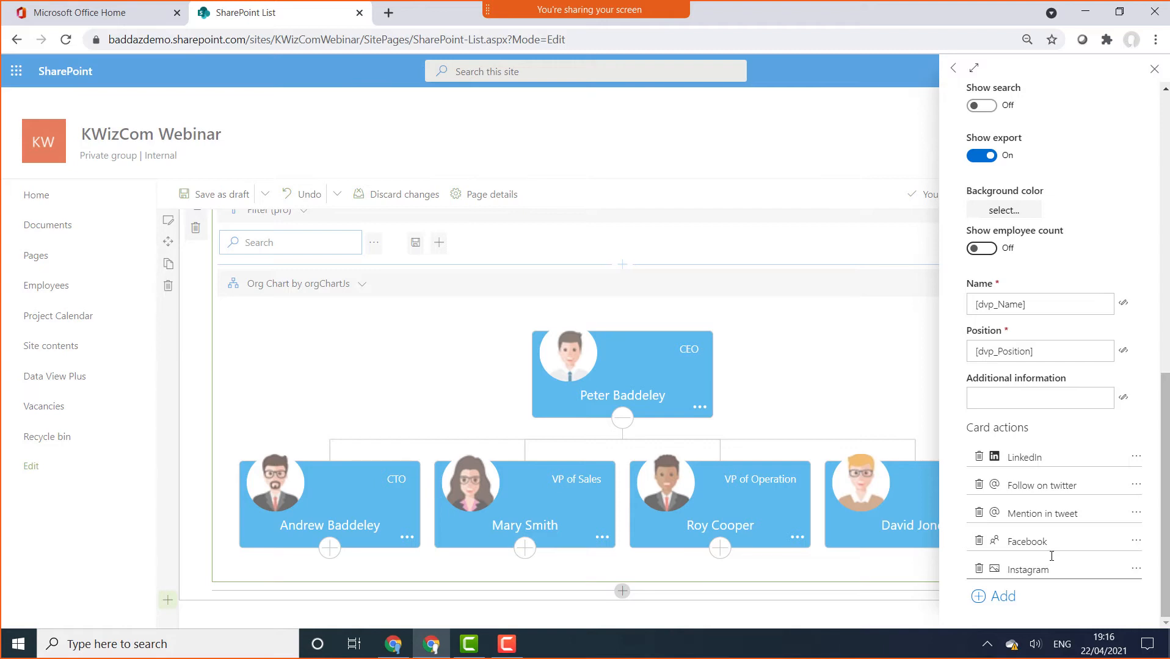
Delete the foo card action, leaving the five original actions, and close the Designer panel
click(1000, 598)
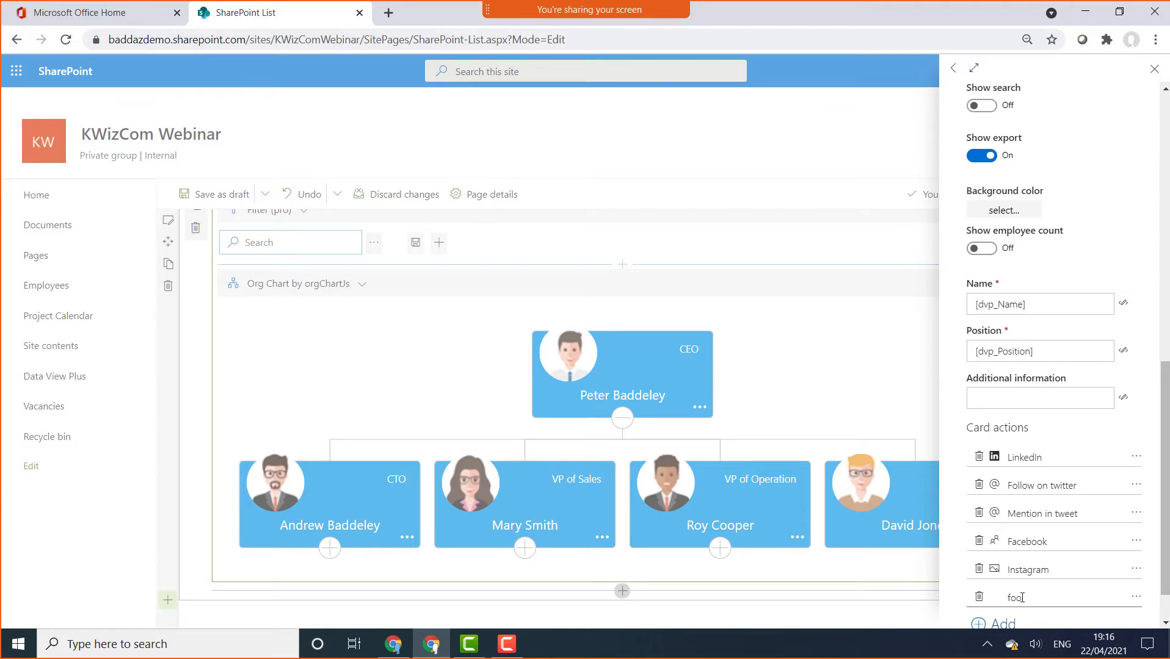
click(1135, 597)
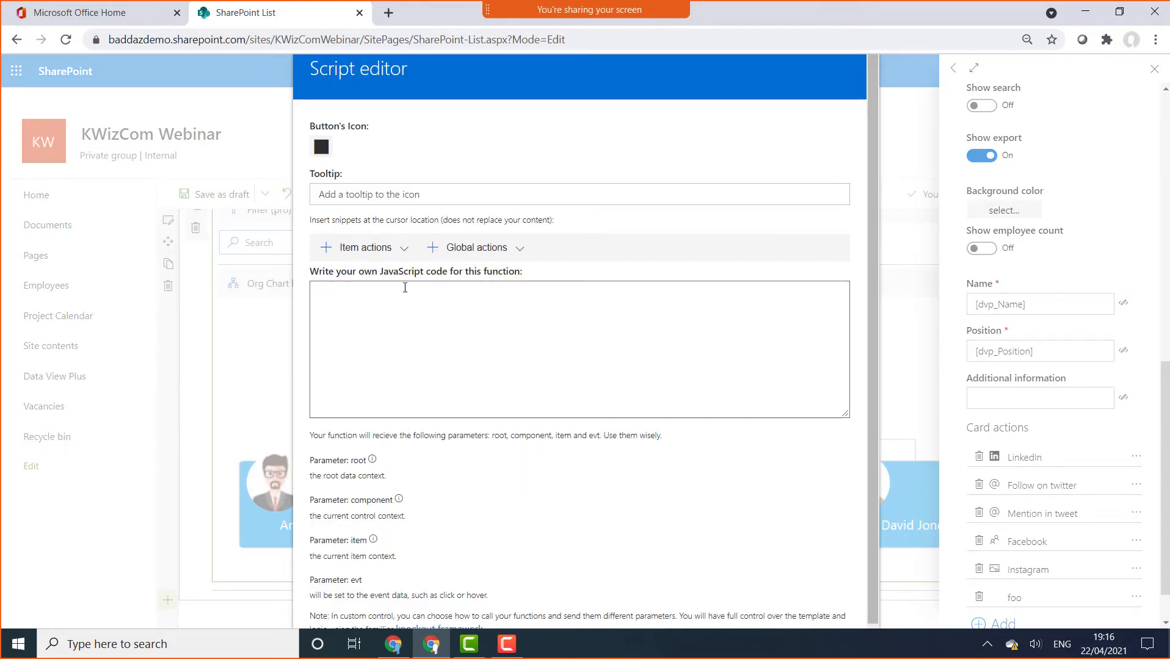
click(405, 256)
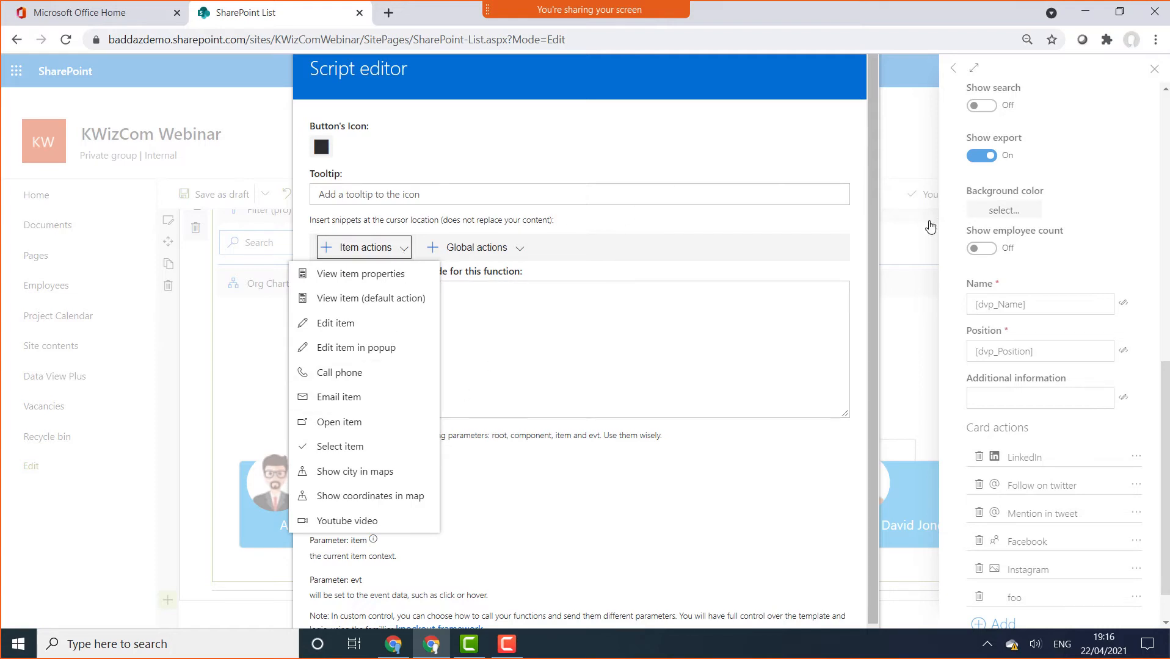
click(931, 313)
click(978, 597)
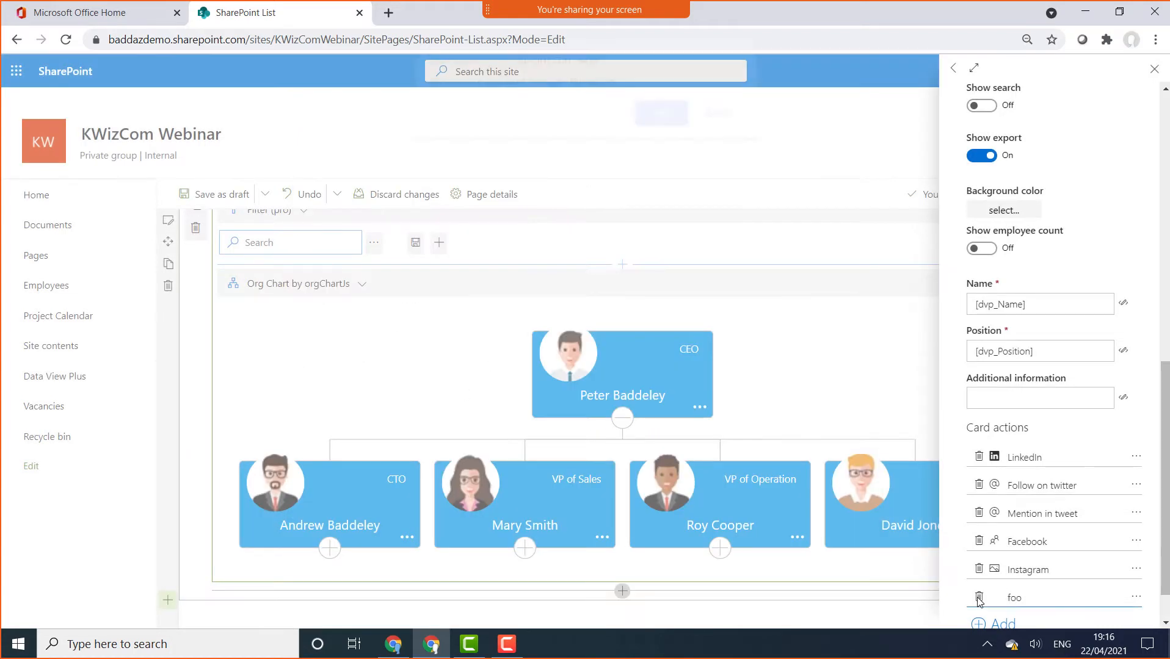
click(666, 125)
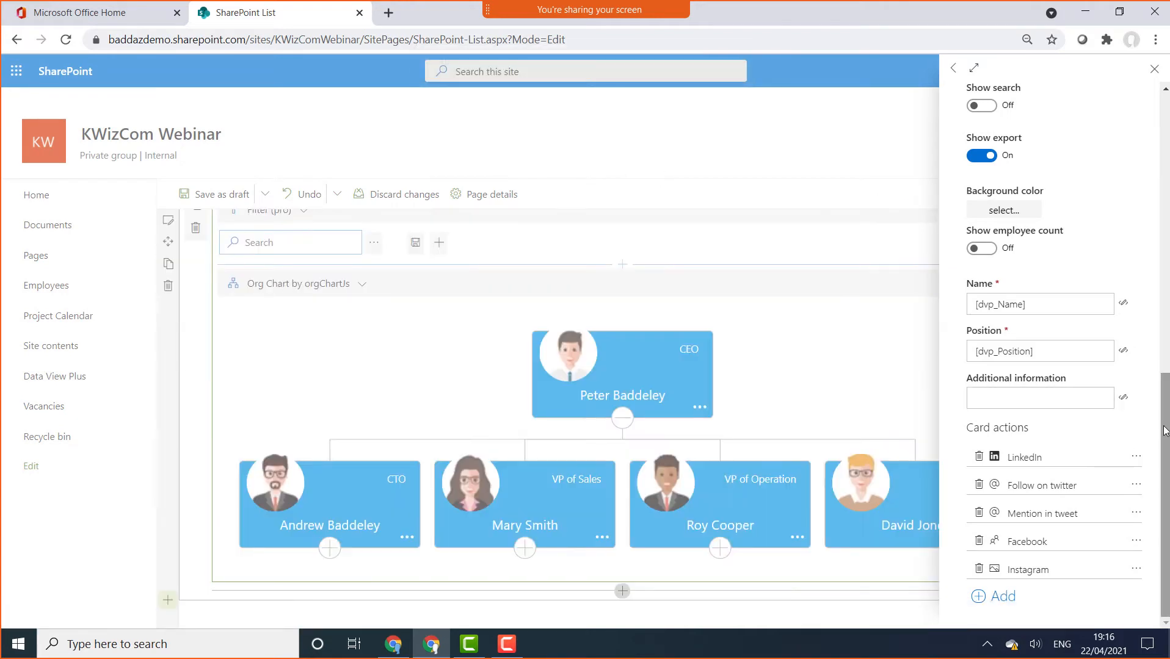
click(1153, 69)
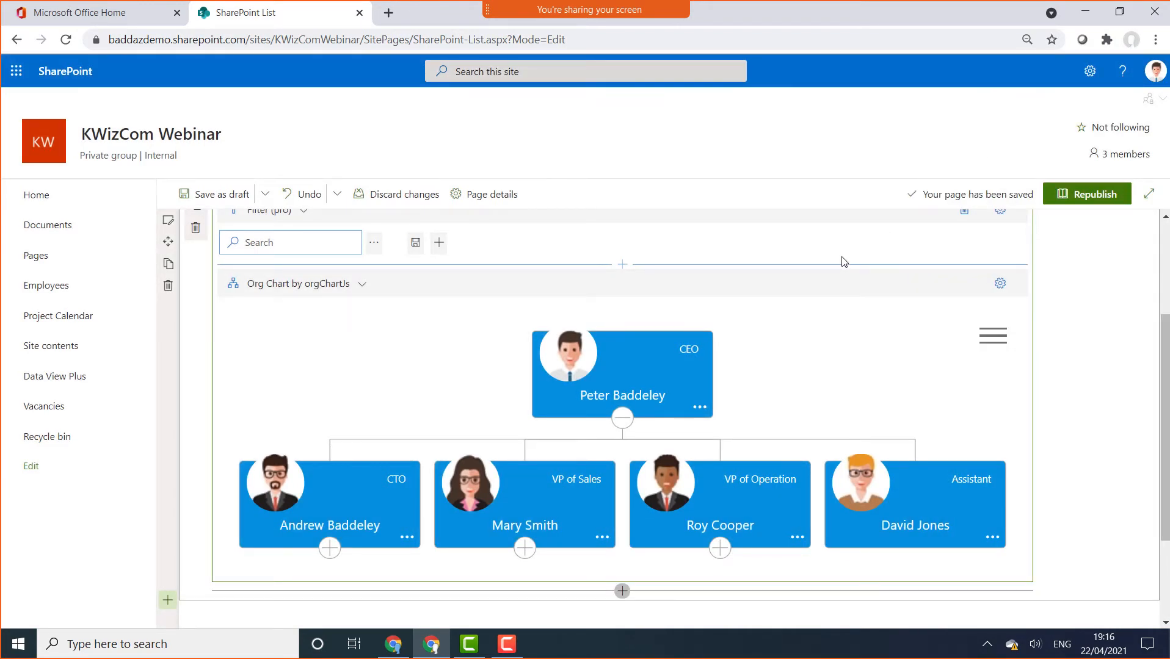
Open the add-component menu between the Filter (pro) section and the Org Chart
drag(1163, 335, 1163, 247)
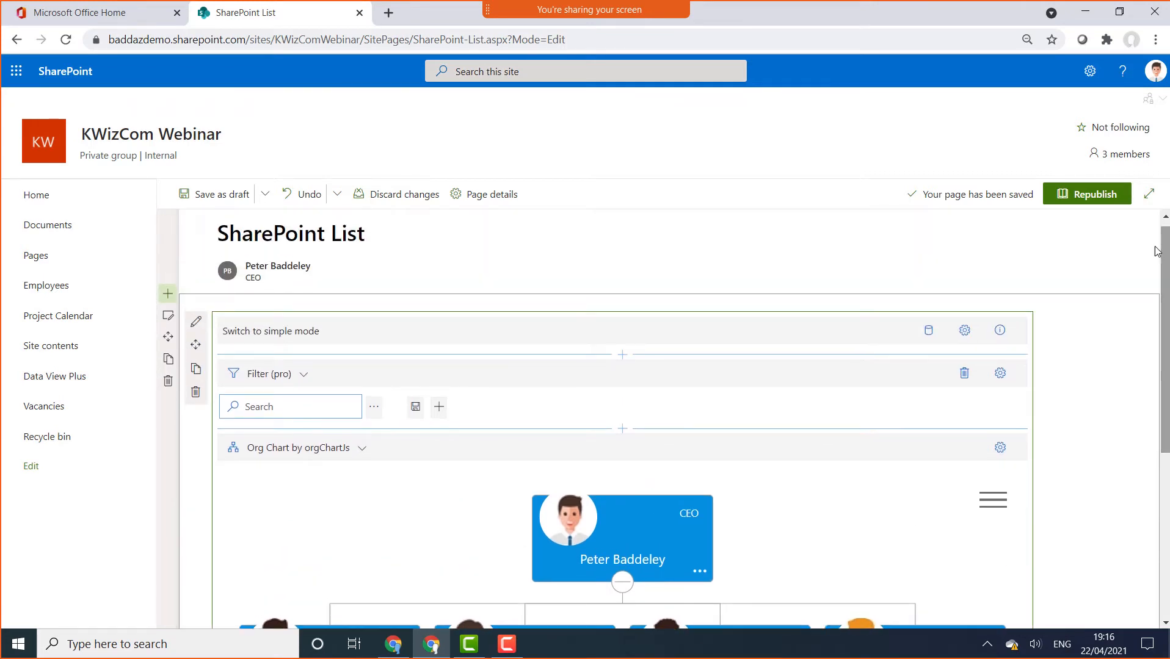
click(623, 430)
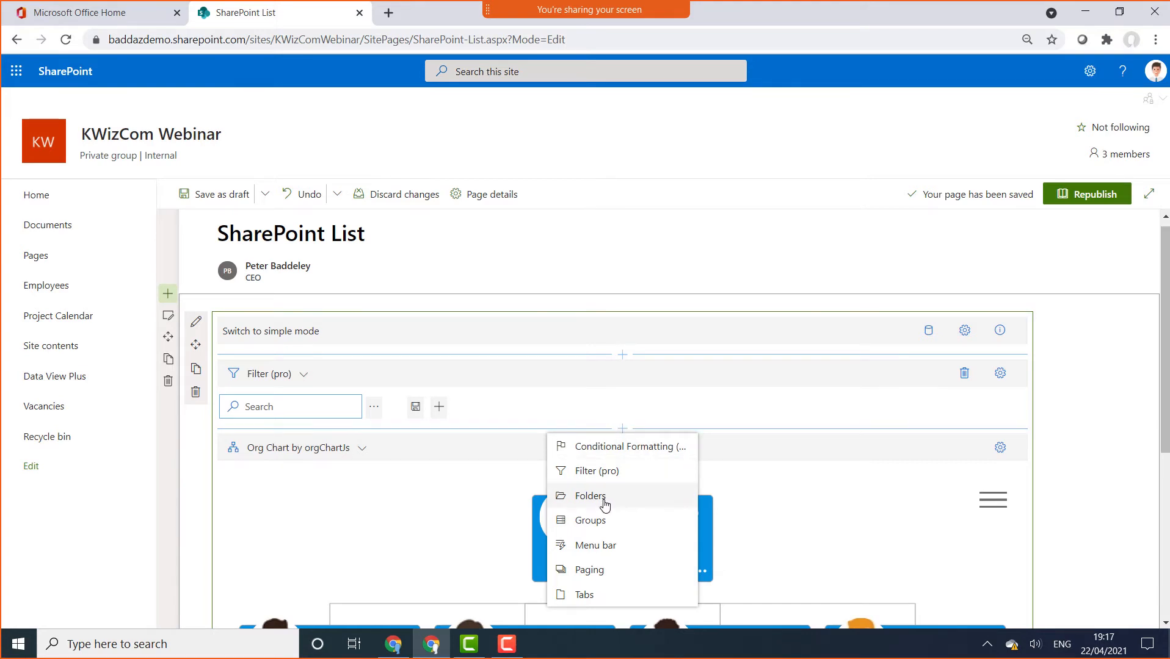
Insert a Conditional Formatting component above the org chart and add one blank rule to it
click(632, 450)
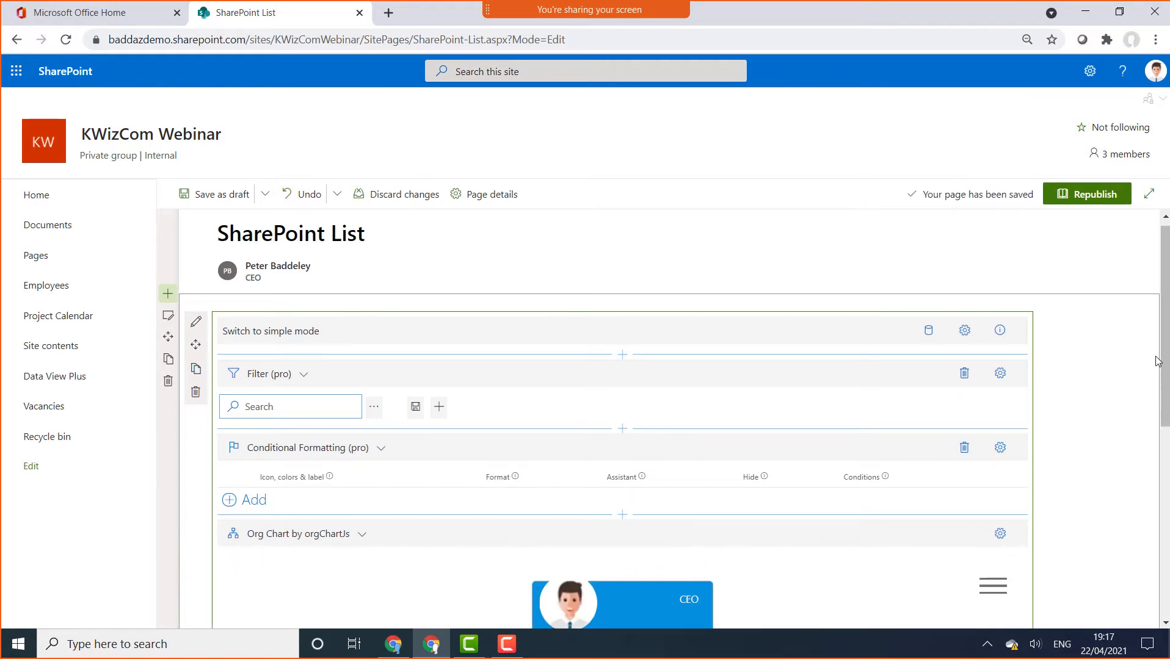
scroll(1167, 379, down, 2)
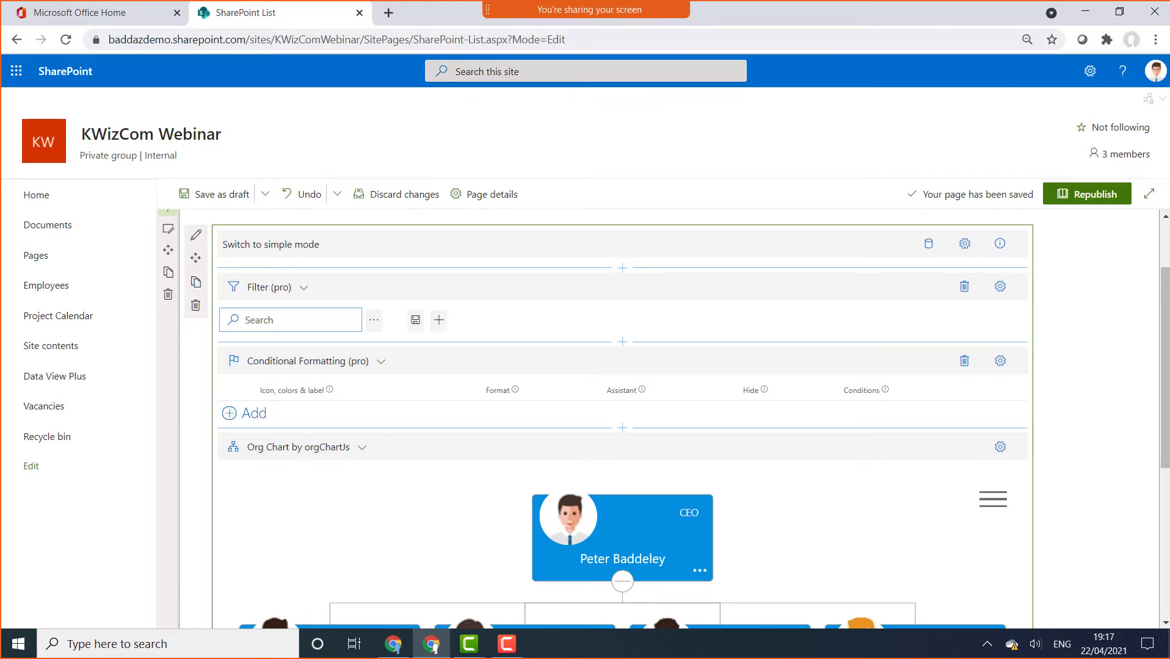
scroll(1158, 466, down, 2)
scroll(1158, 466, down, 1)
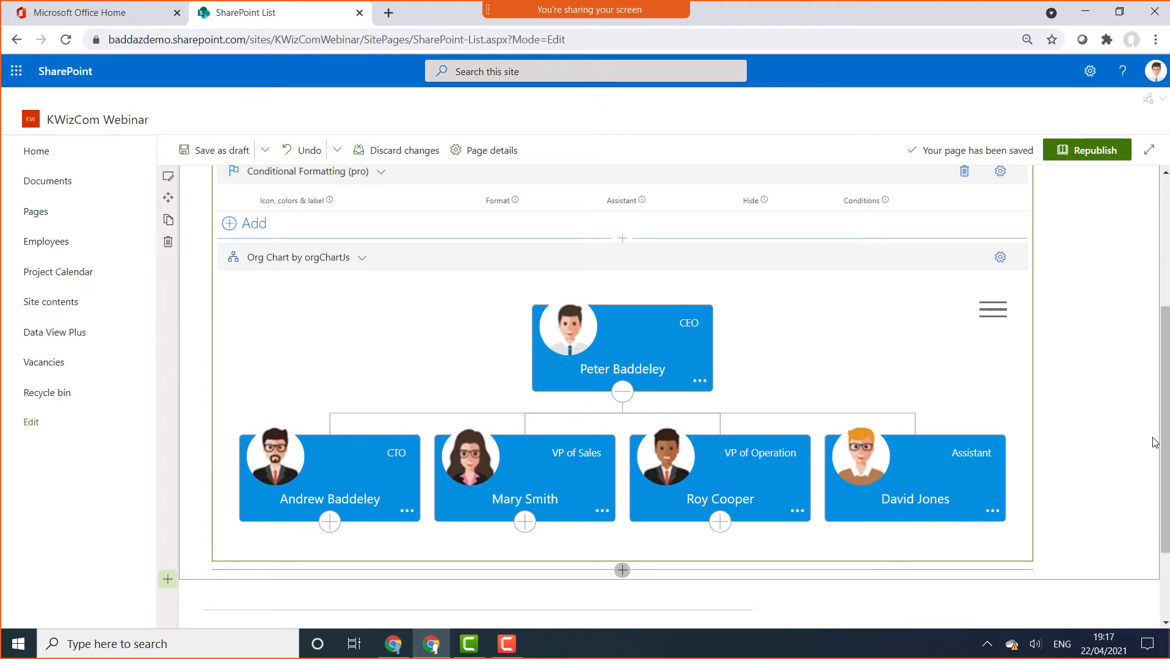
scroll(1165, 427, up, 1)
scroll(623, 397, up, 4)
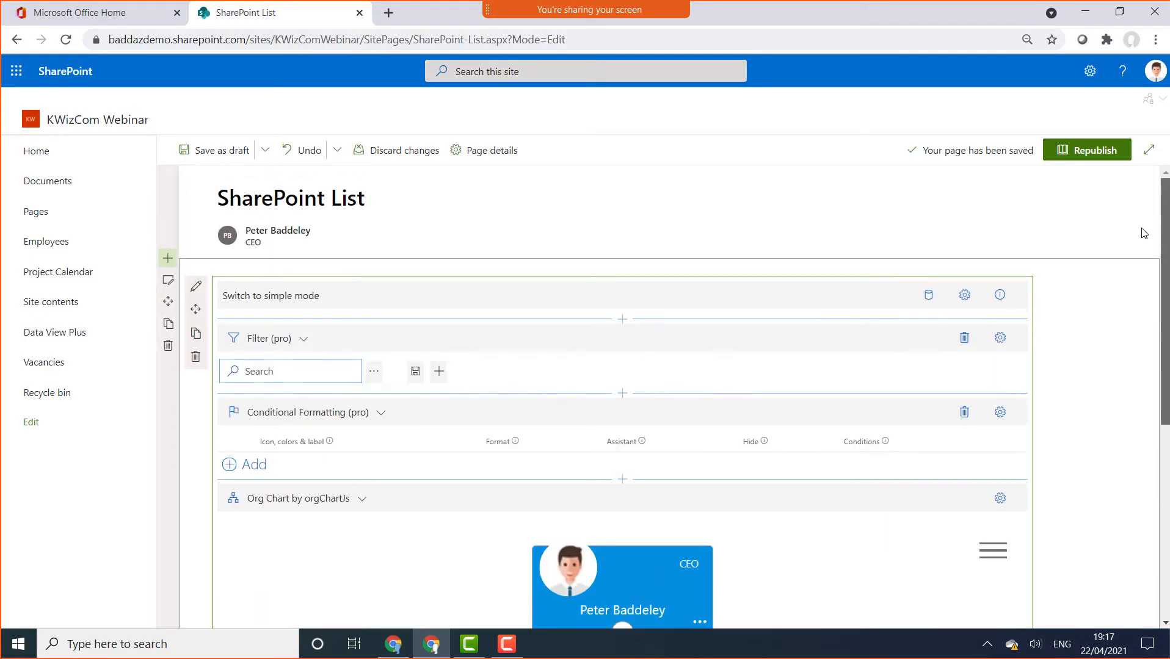
click(248, 469)
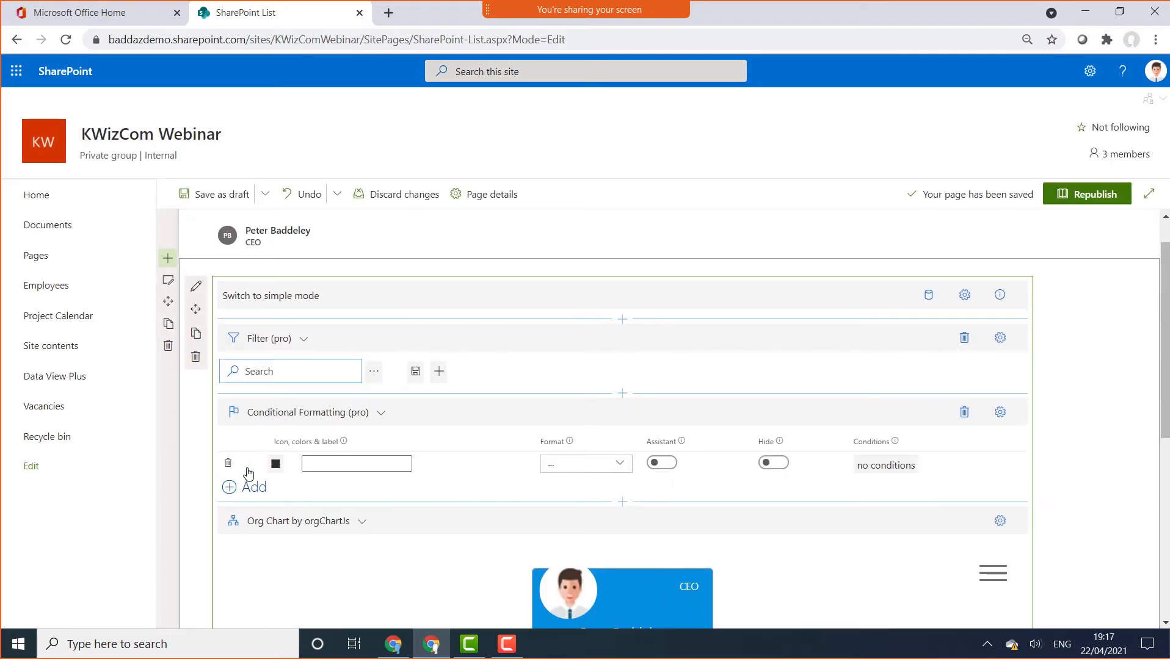
Label the new rule 'Operation' and give it a red #EA7777 background colour
click(342, 465)
text(Oper)
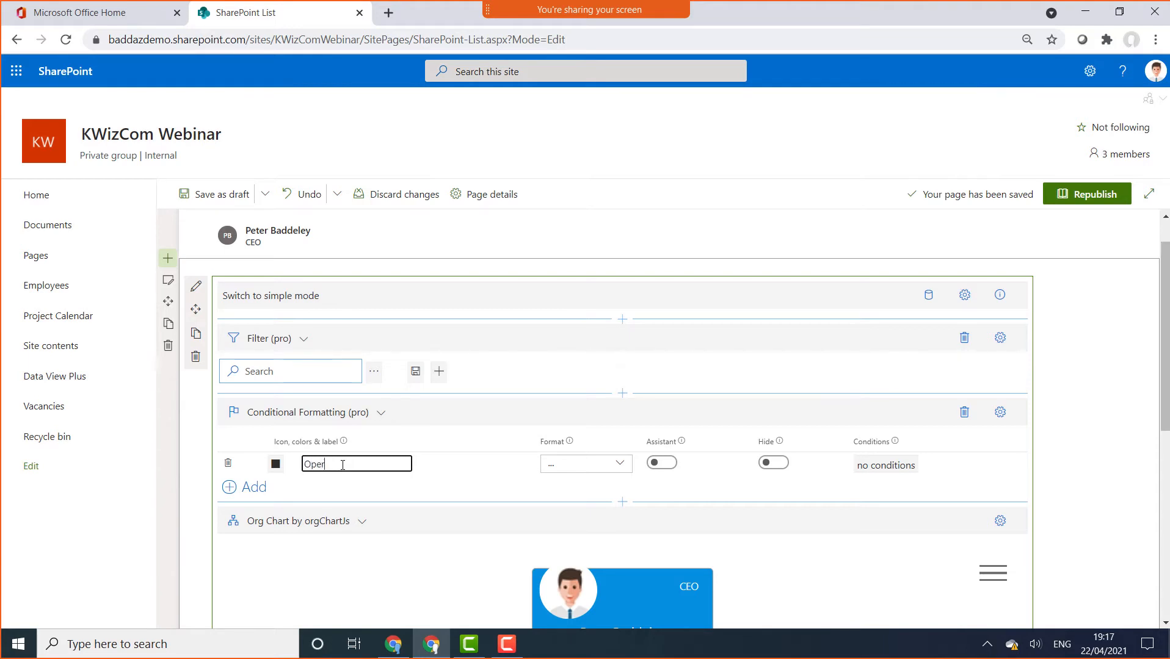
text(ation)
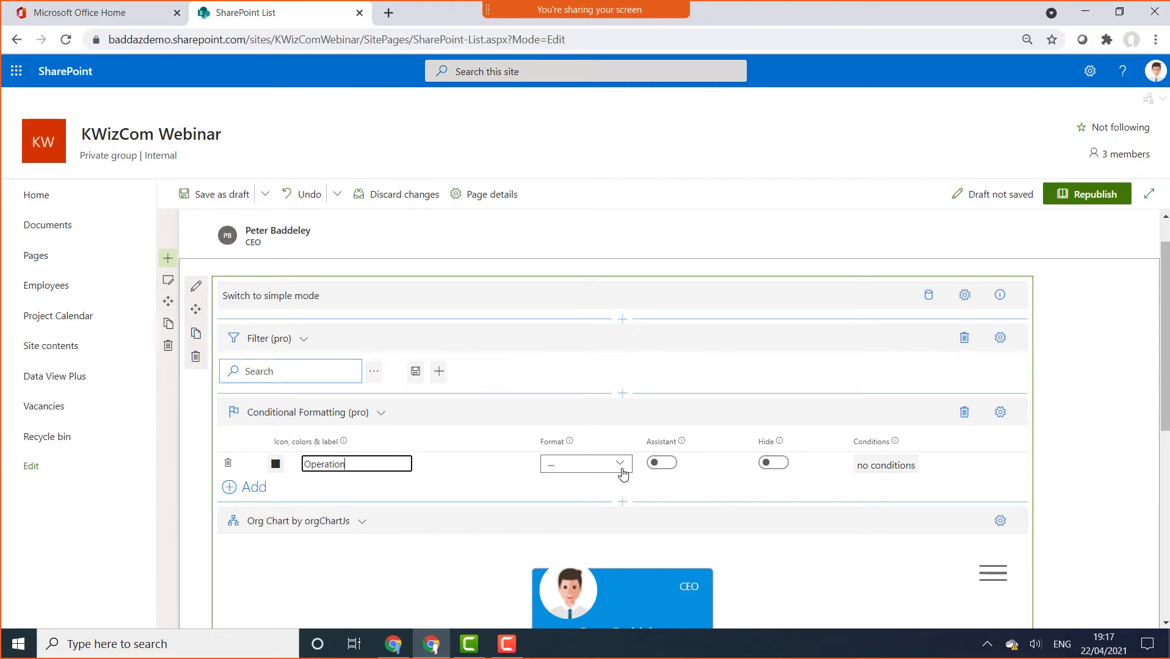
click(272, 467)
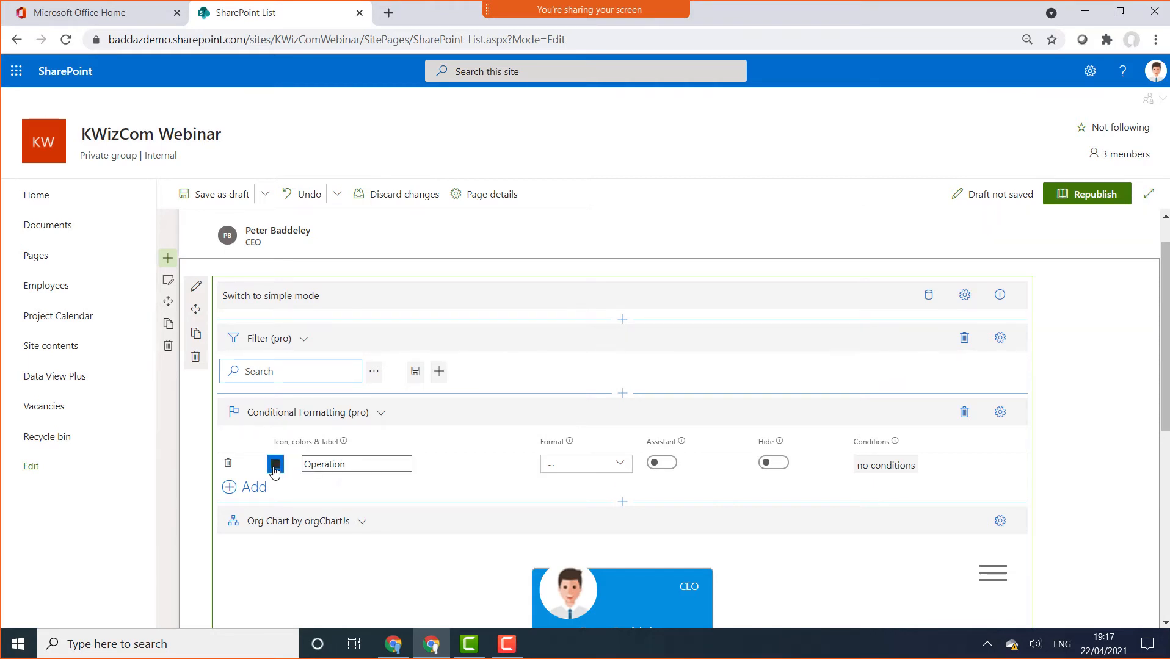
click(249, 265)
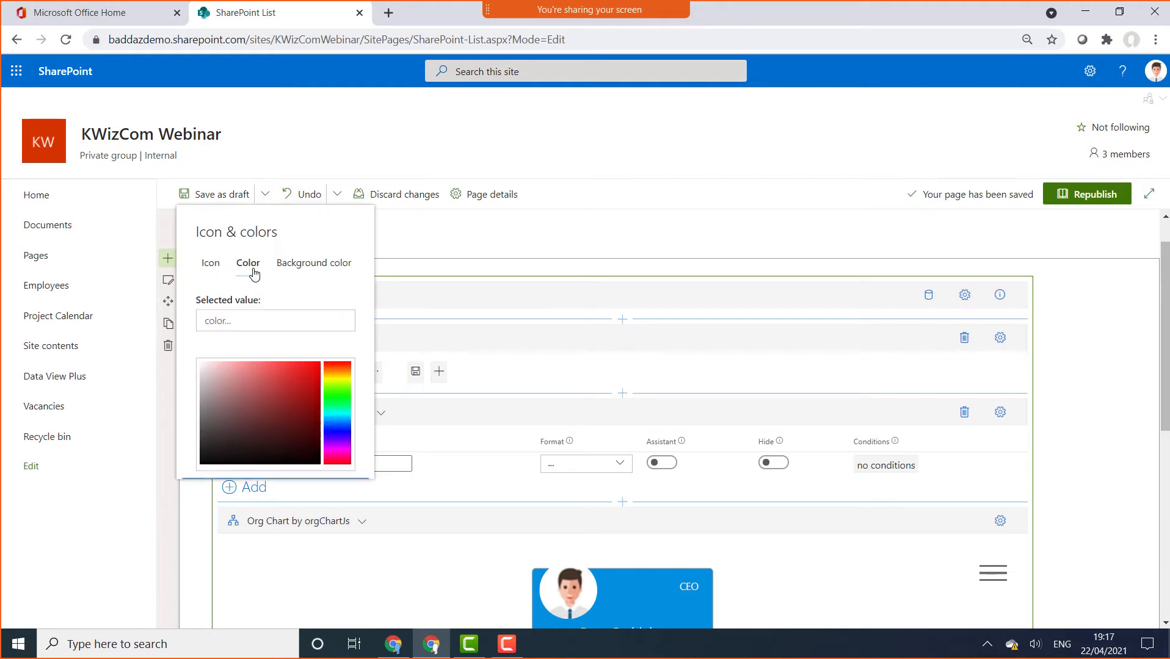
click(324, 265)
click(300, 369)
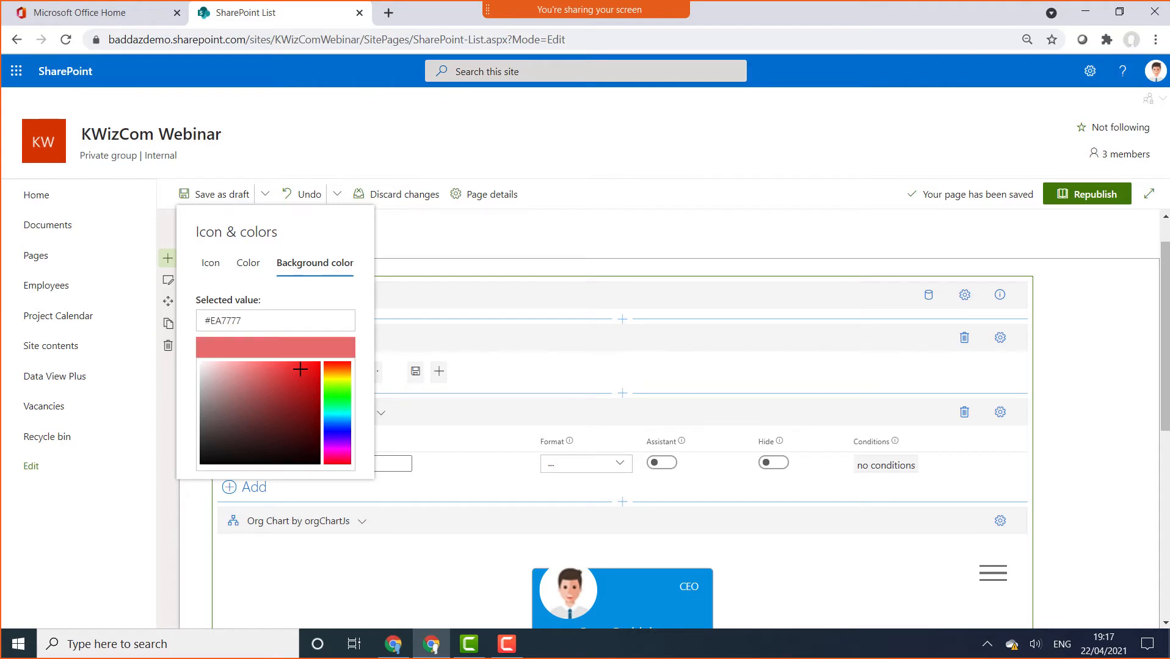
click(625, 434)
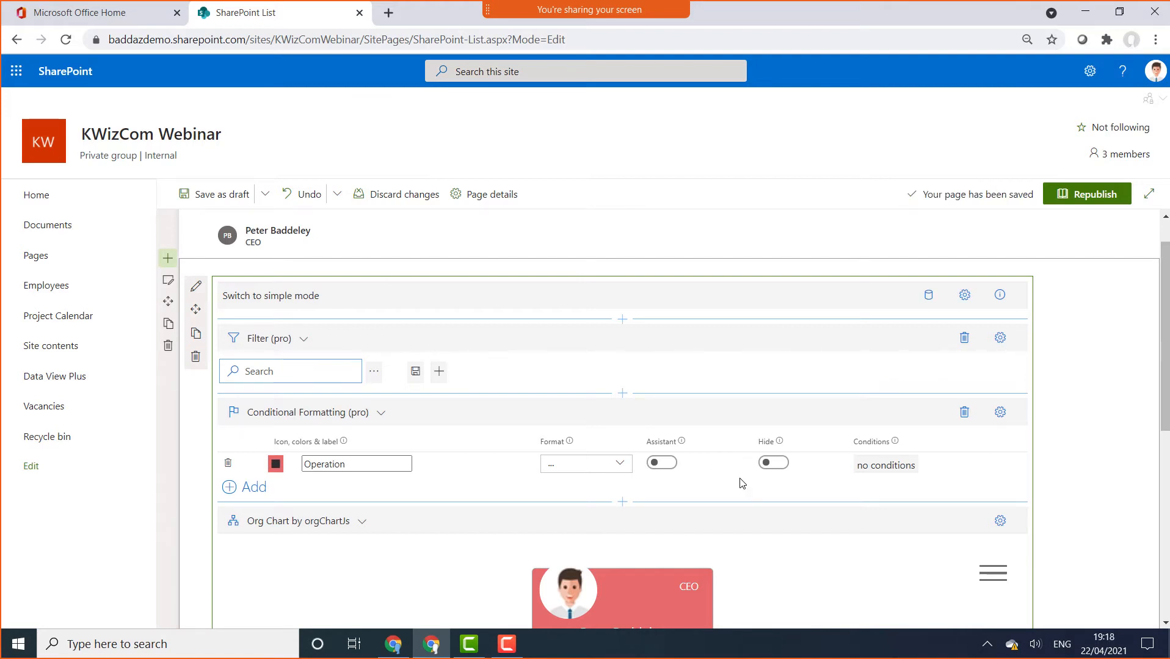
Give the Operation rule the condition Department is equal to Operations and save it
click(874, 467)
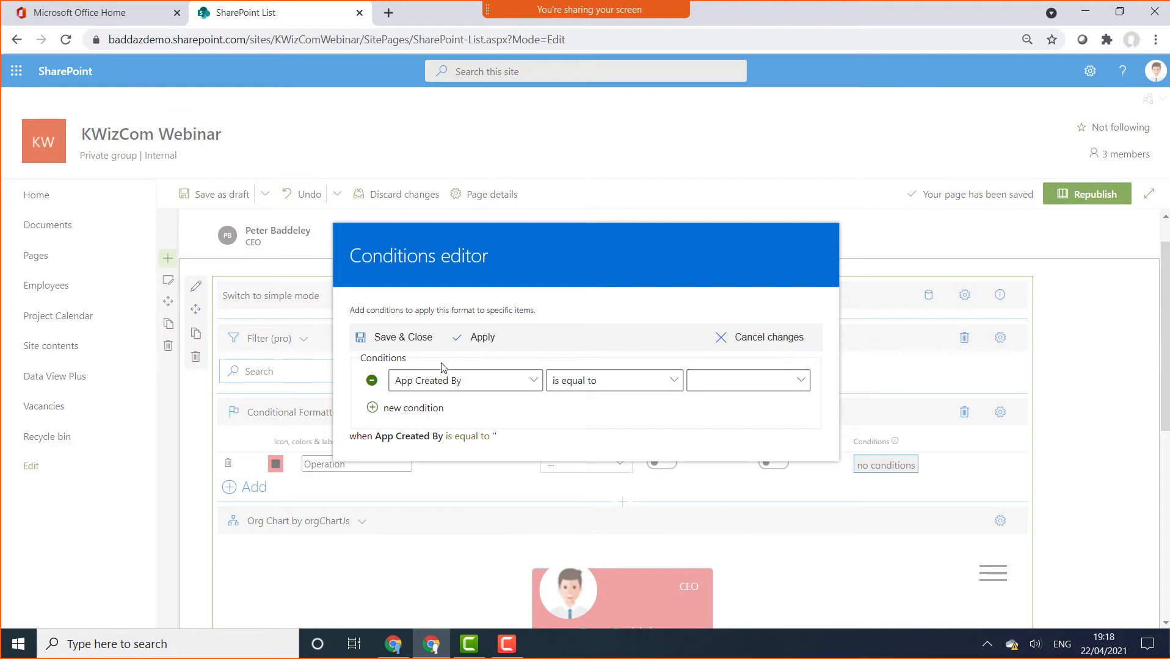
click(476, 381)
click(593, 296)
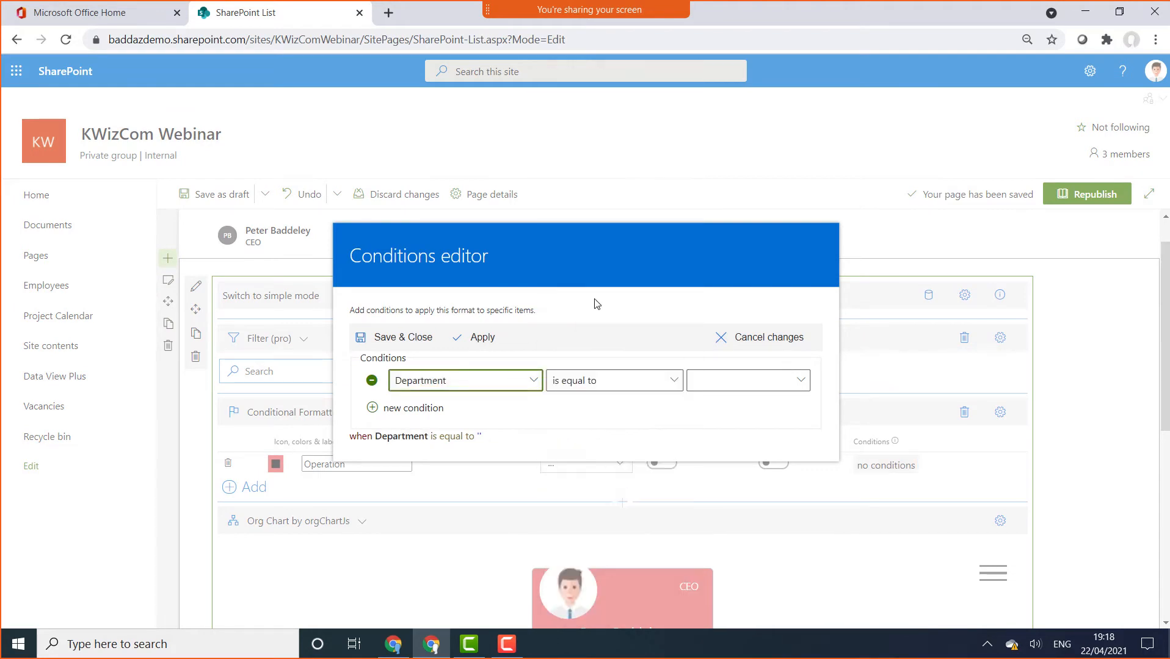
click(760, 389)
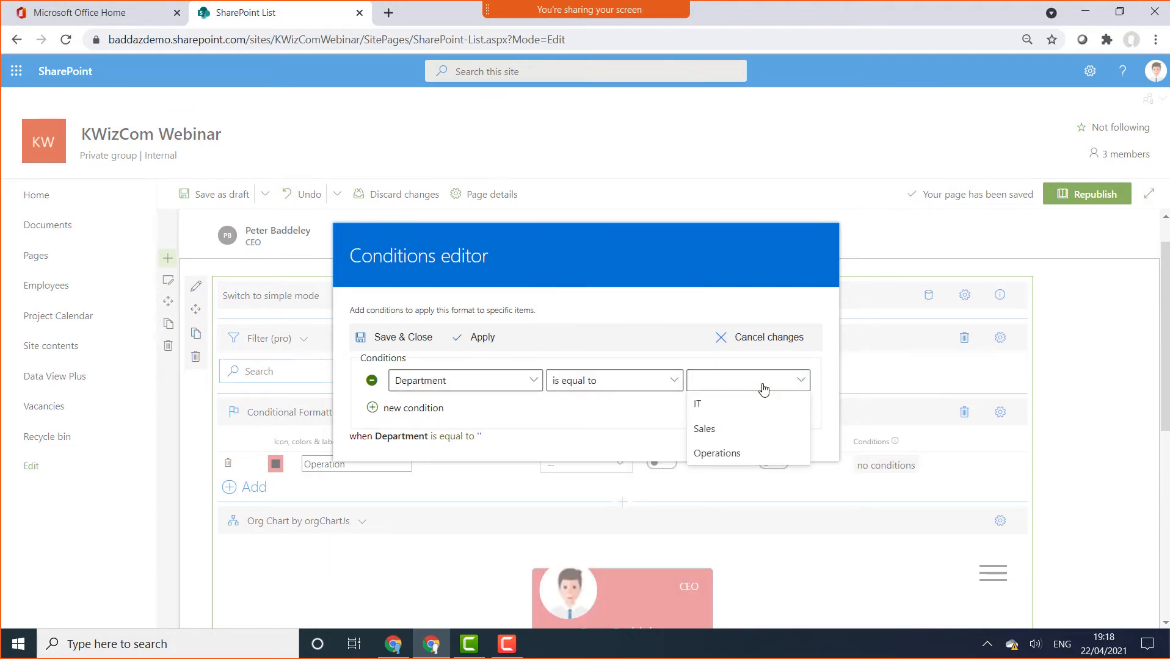
click(726, 455)
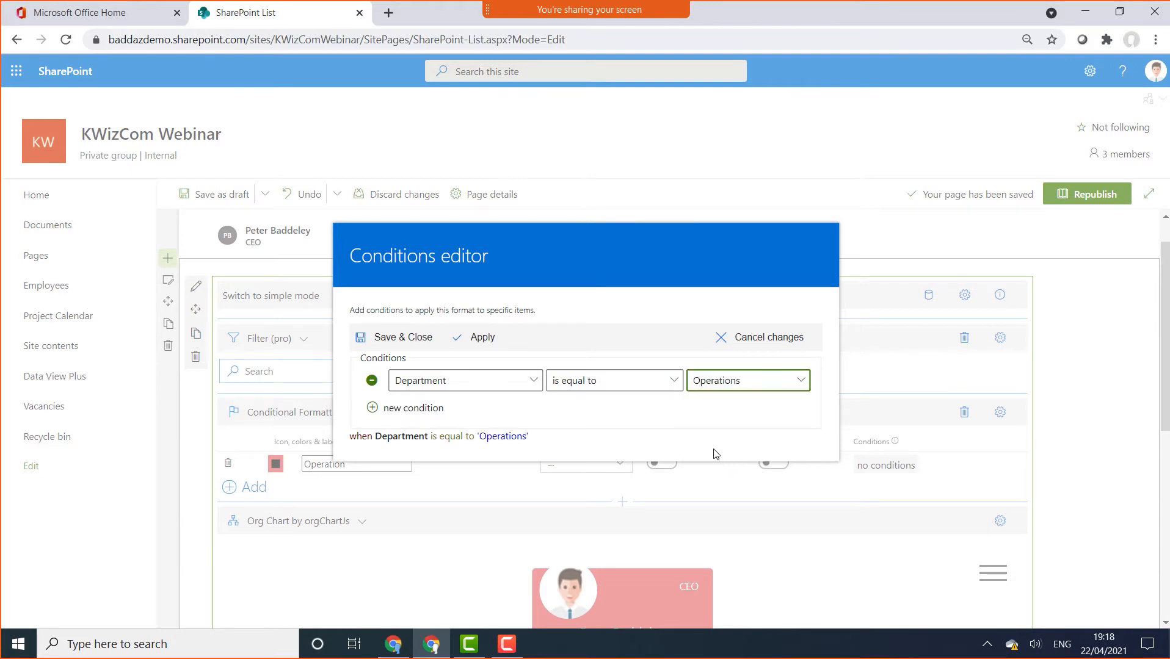
click(401, 337)
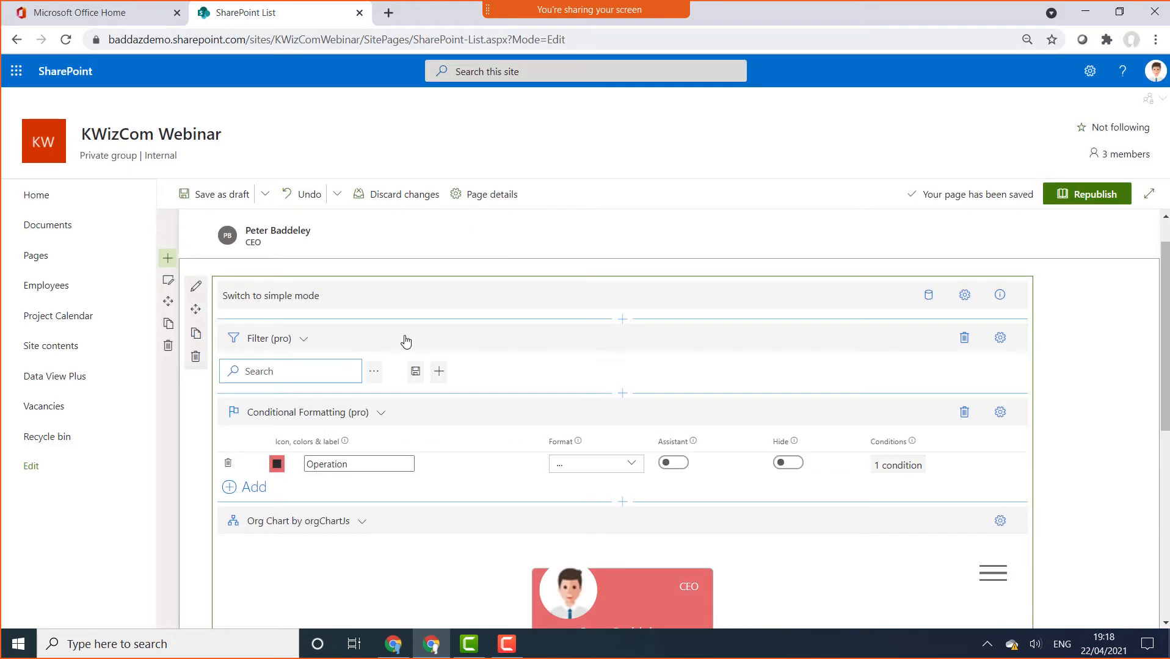
mouse_move(1164, 348)
mouse_down()
mouse_move(1167, 450)
mouse_move(1163, 333)
mouse_up()
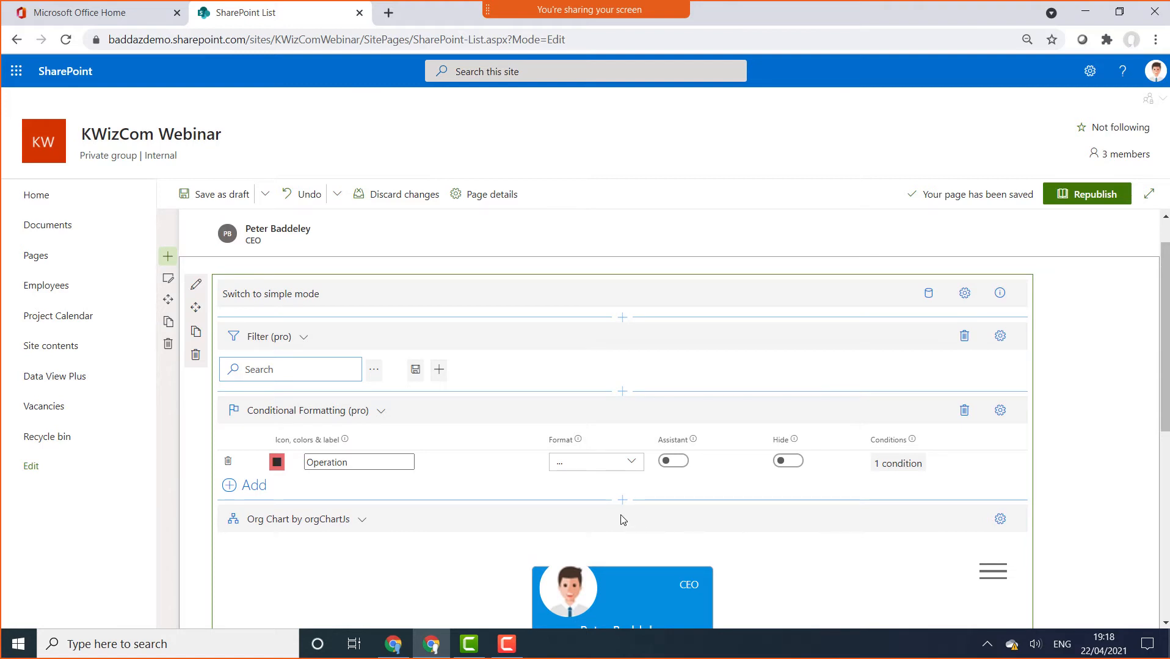
Add a second rule labelled 'Assistant' with its Assistant display option switched on
click(259, 489)
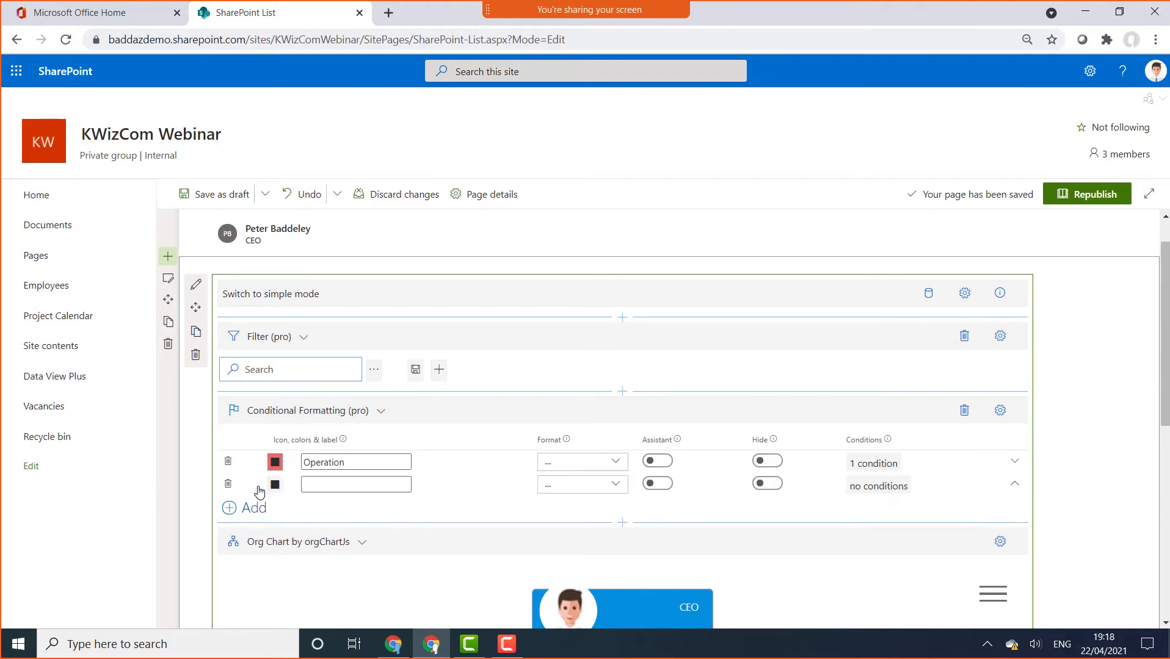
click(343, 487)
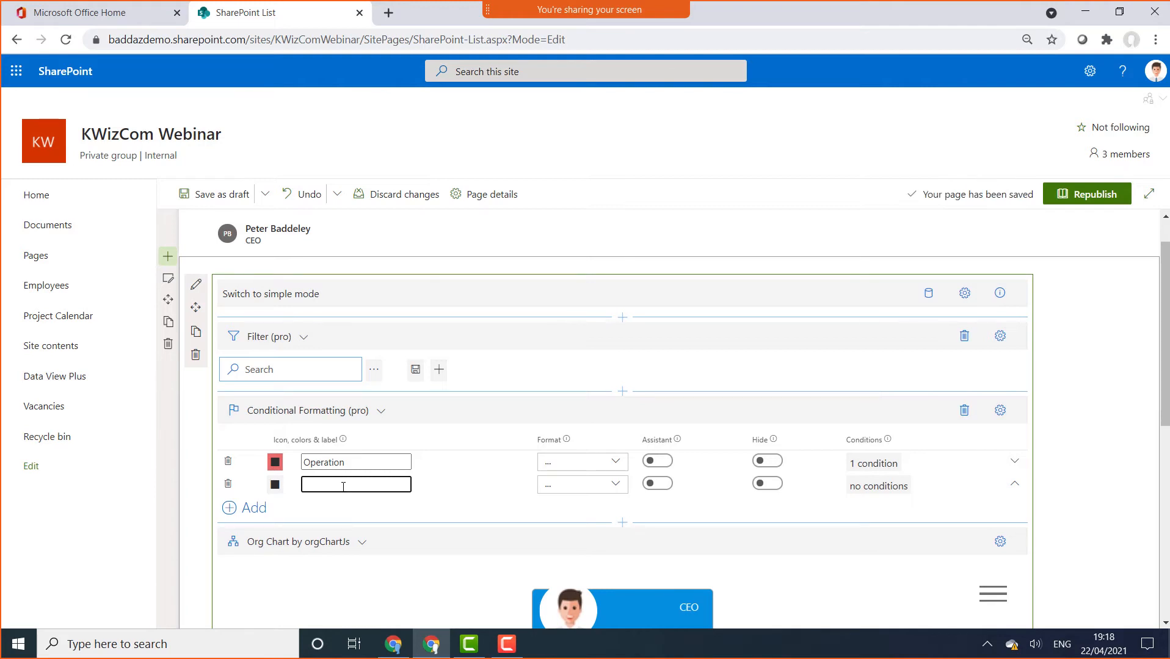
text(Assistant)
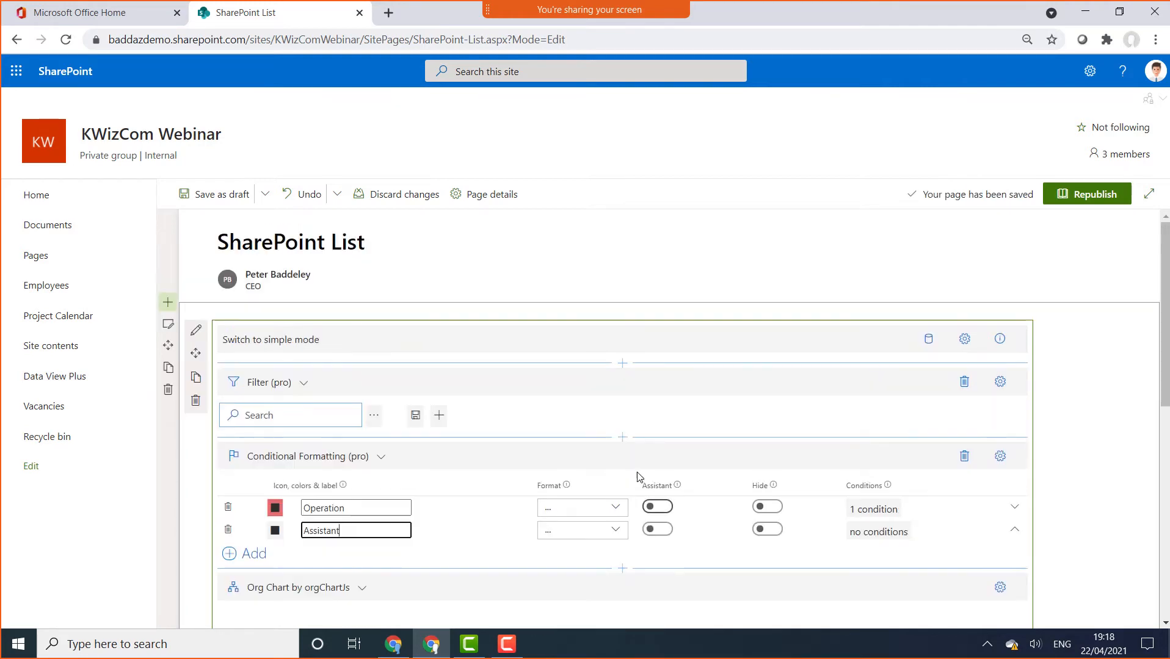
click(658, 534)
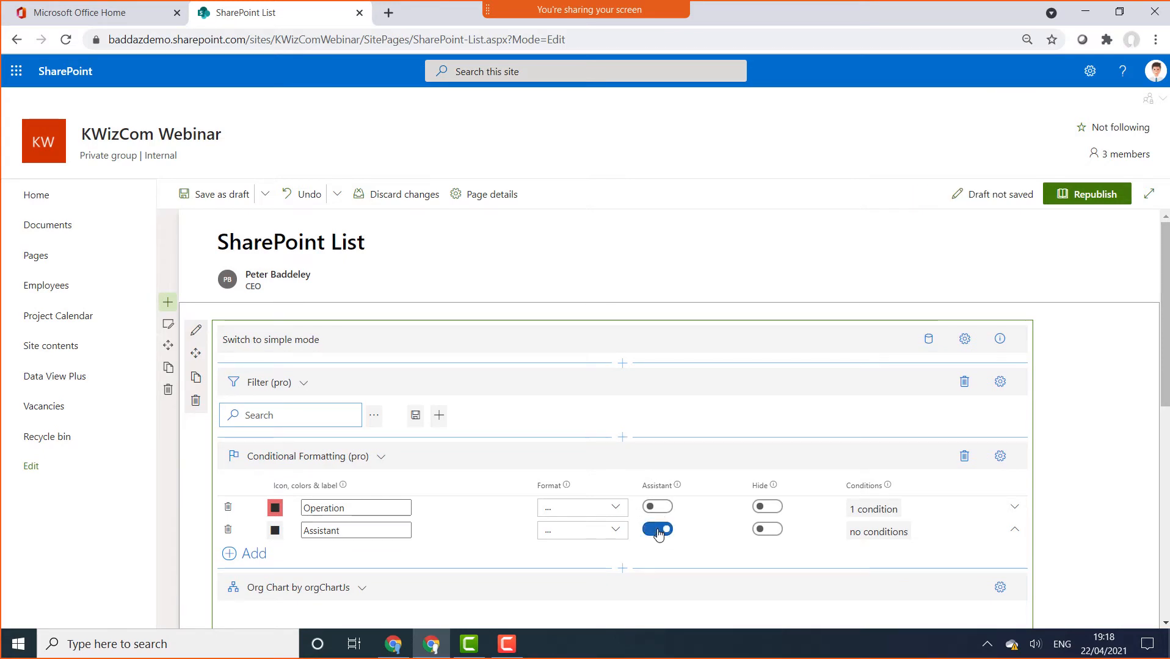
Give the Assistant rule the condition Assistant equals true and save it
click(866, 533)
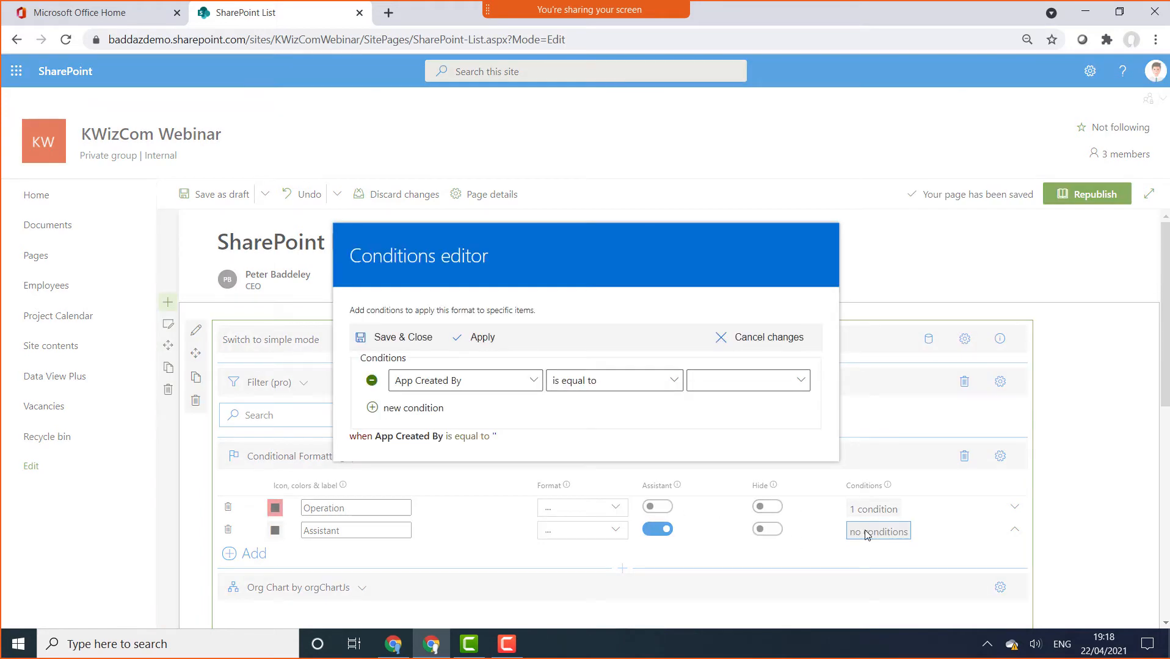
click(534, 381)
click(626, 133)
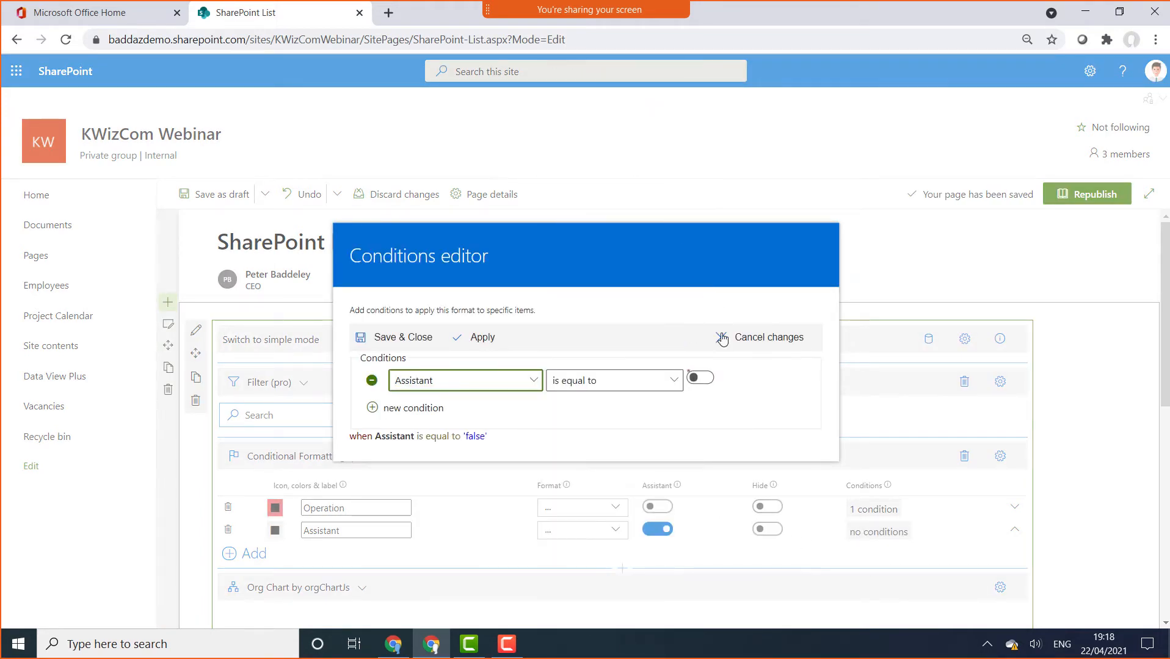
click(702, 387)
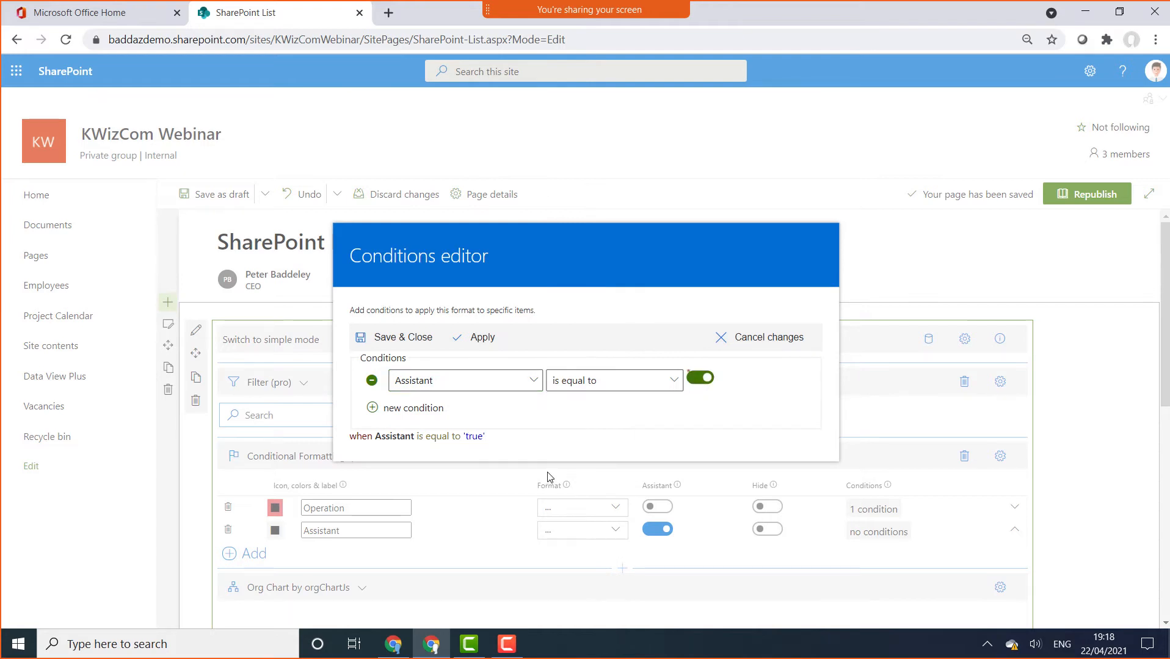
click(411, 339)
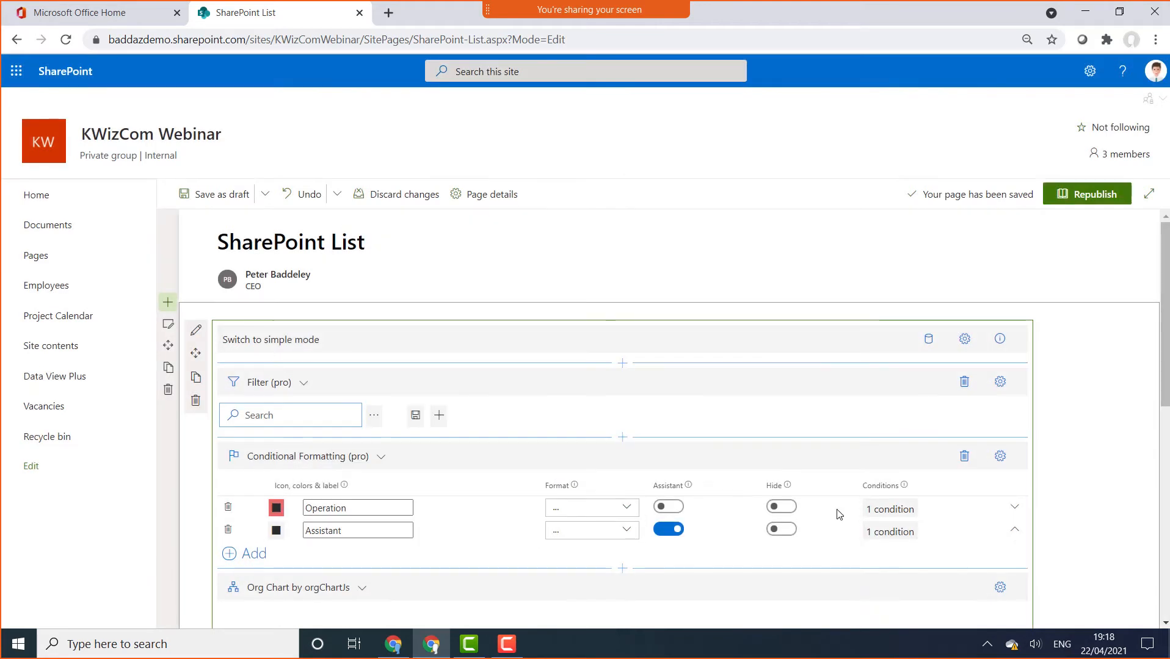
Move the Assistant rule above the Operation rule in the formatting list
click(1014, 530)
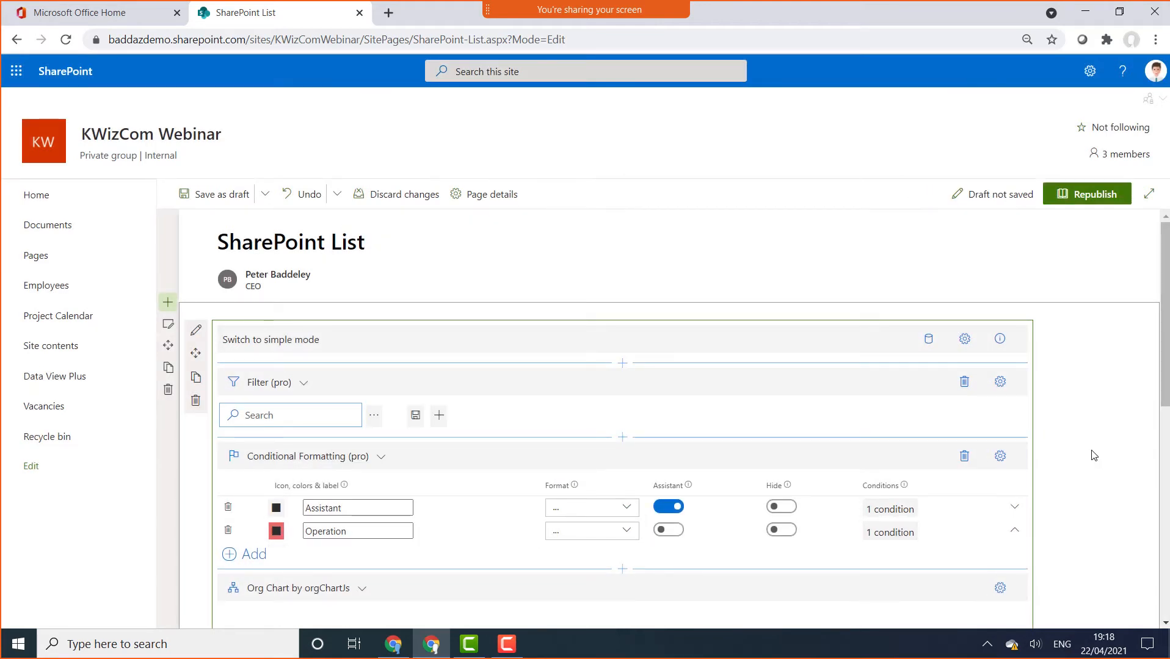
scroll(1090, 449, down, 5)
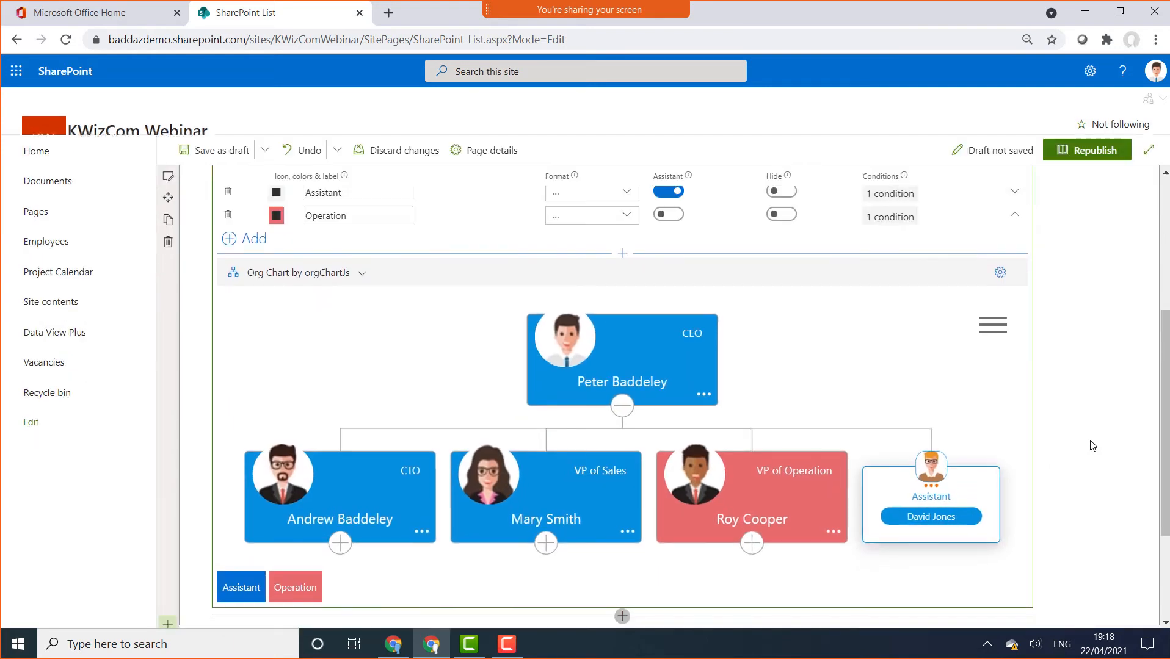
scroll(1090, 449, down, 3)
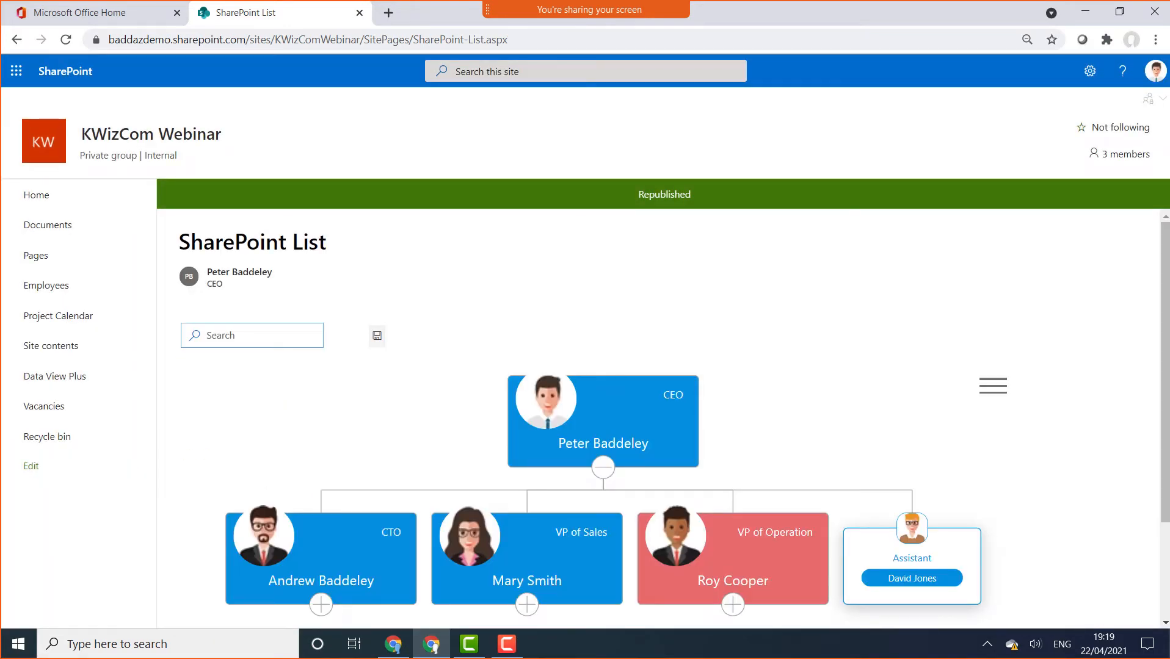
drag(1165, 364, 1165, 457)
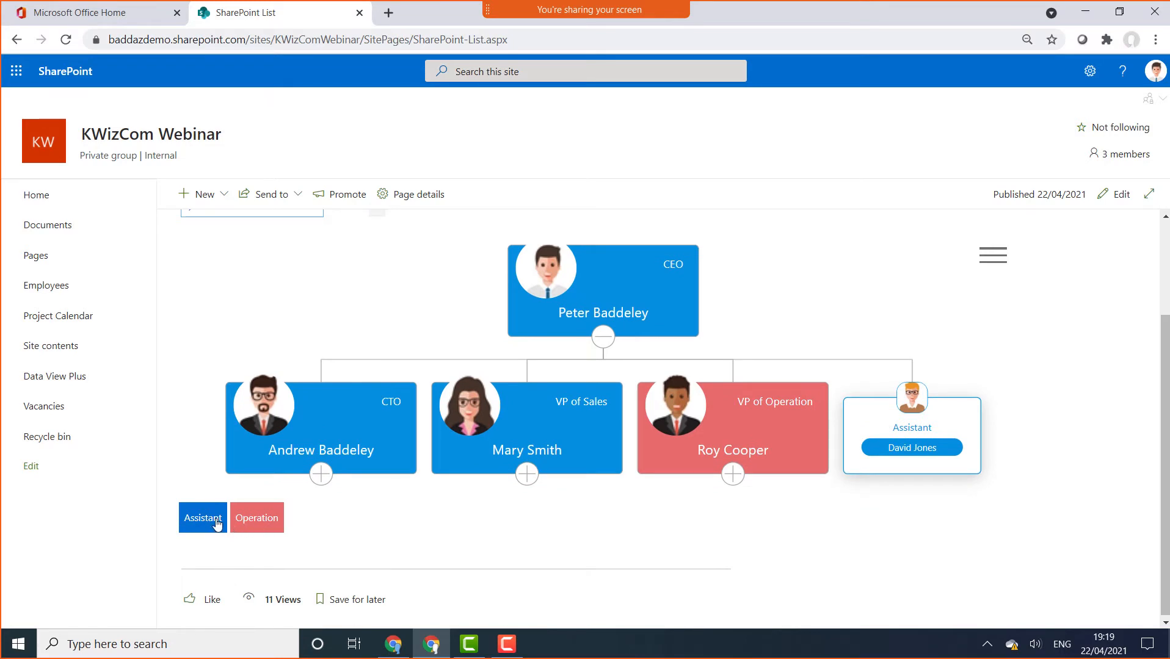
click(249, 524)
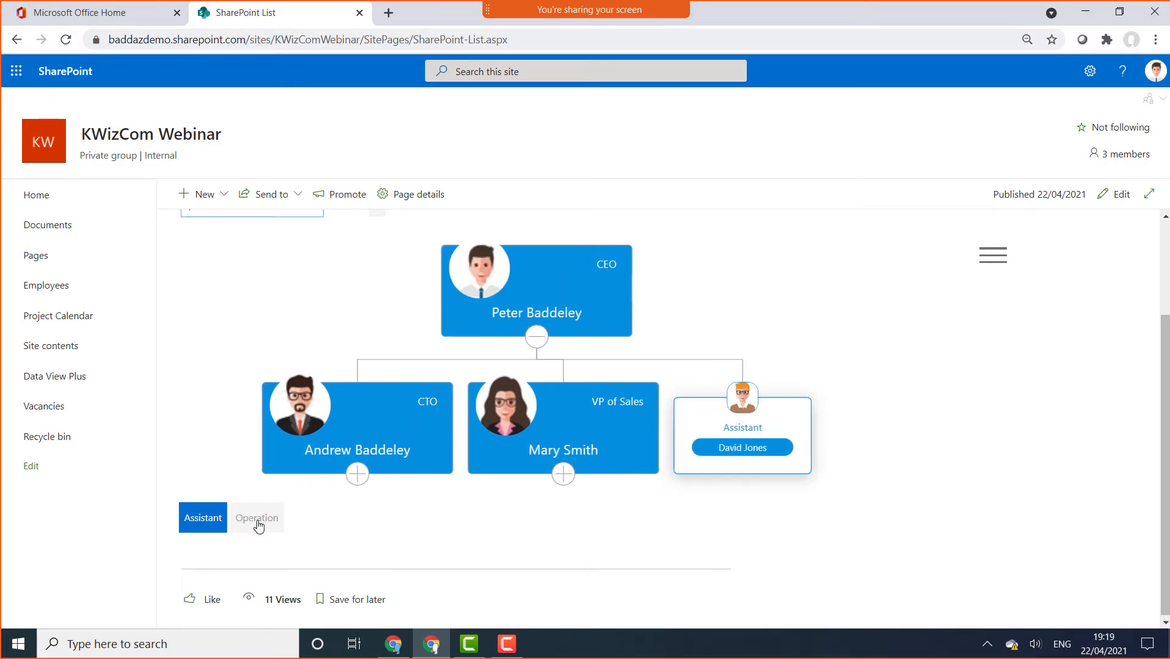
click(257, 525)
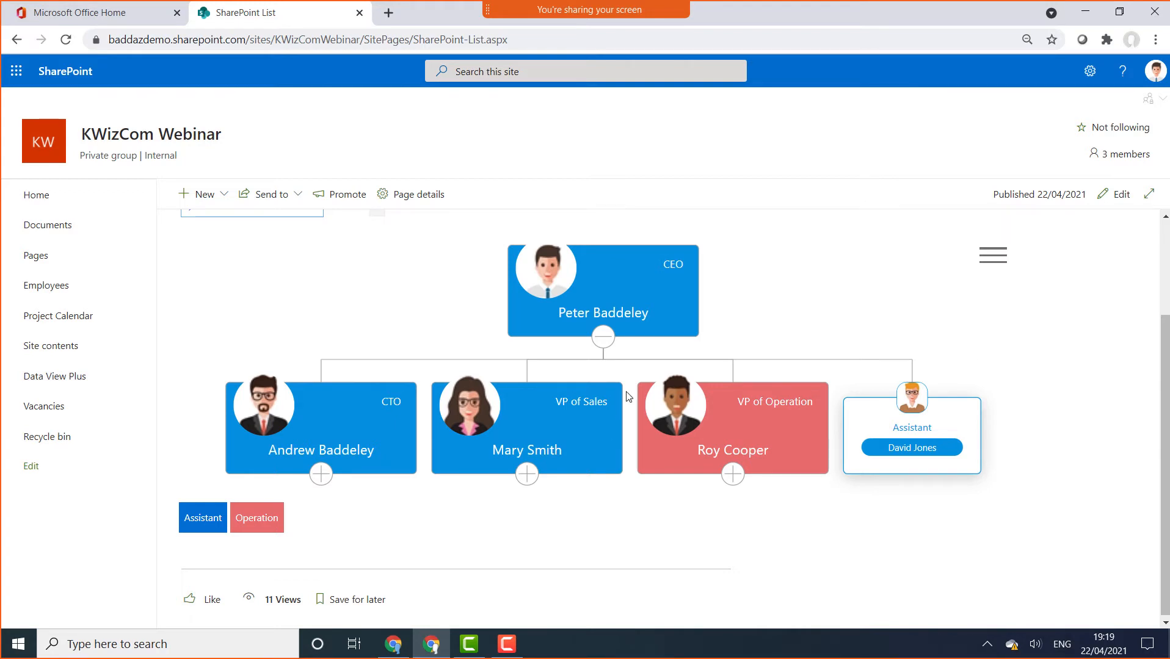
click(1000, 265)
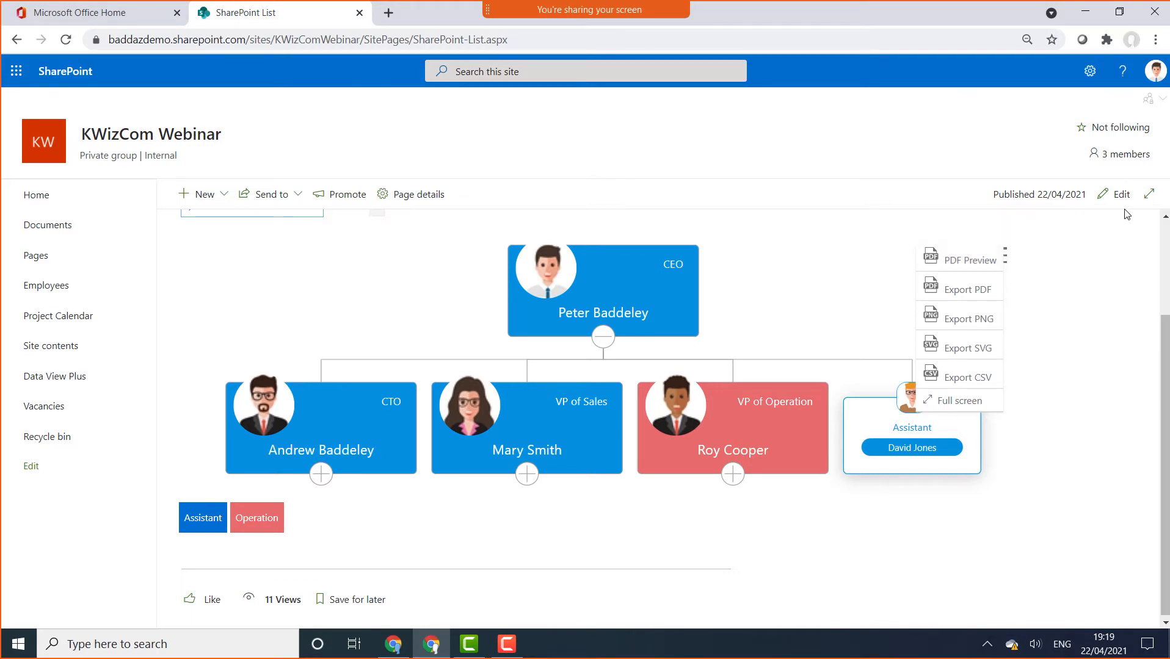
Preview the chart as a PDF, then reload the page with ?Mode=Edit removed from the address
click(995, 257)
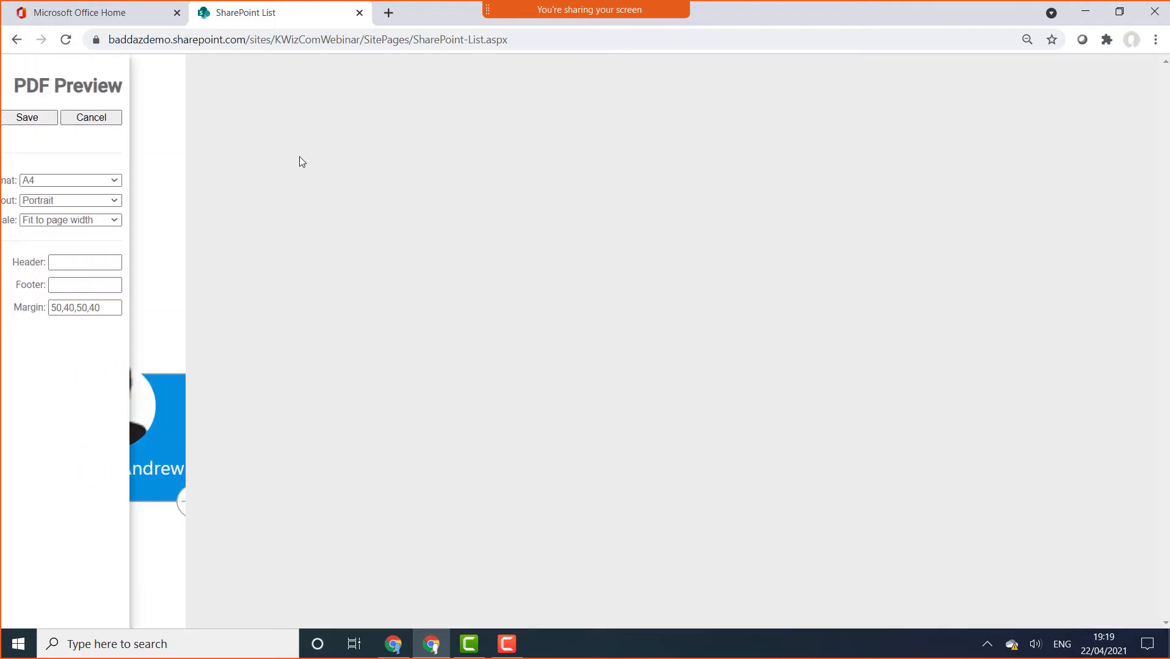
click(147, 118)
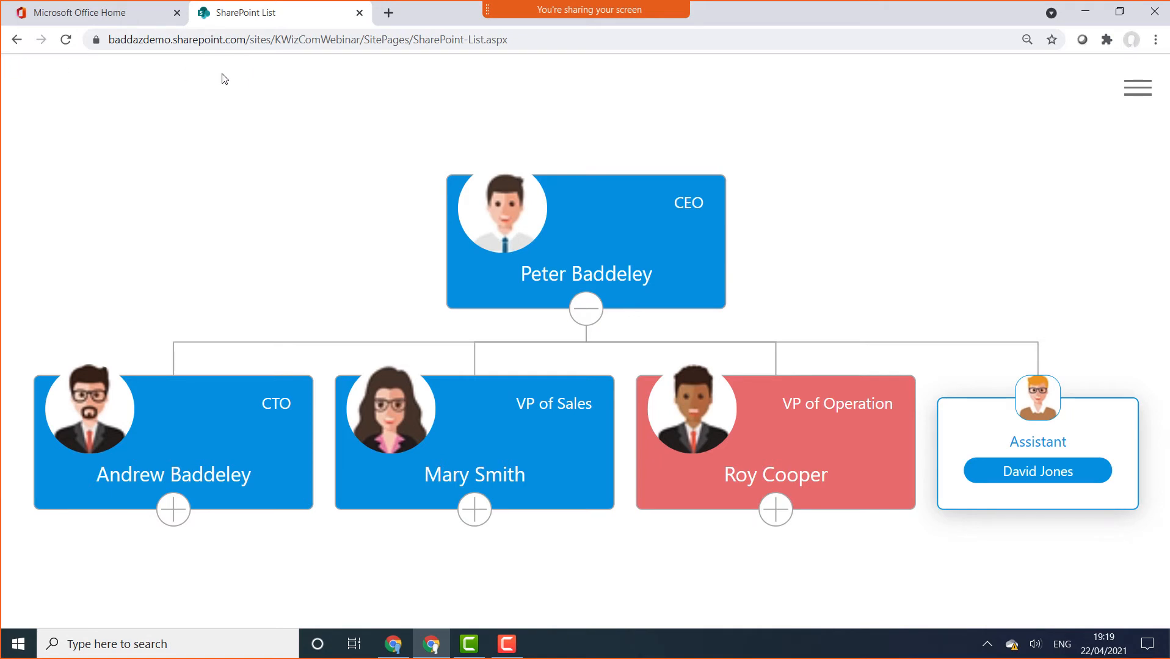
click(18, 39)
click(507, 40)
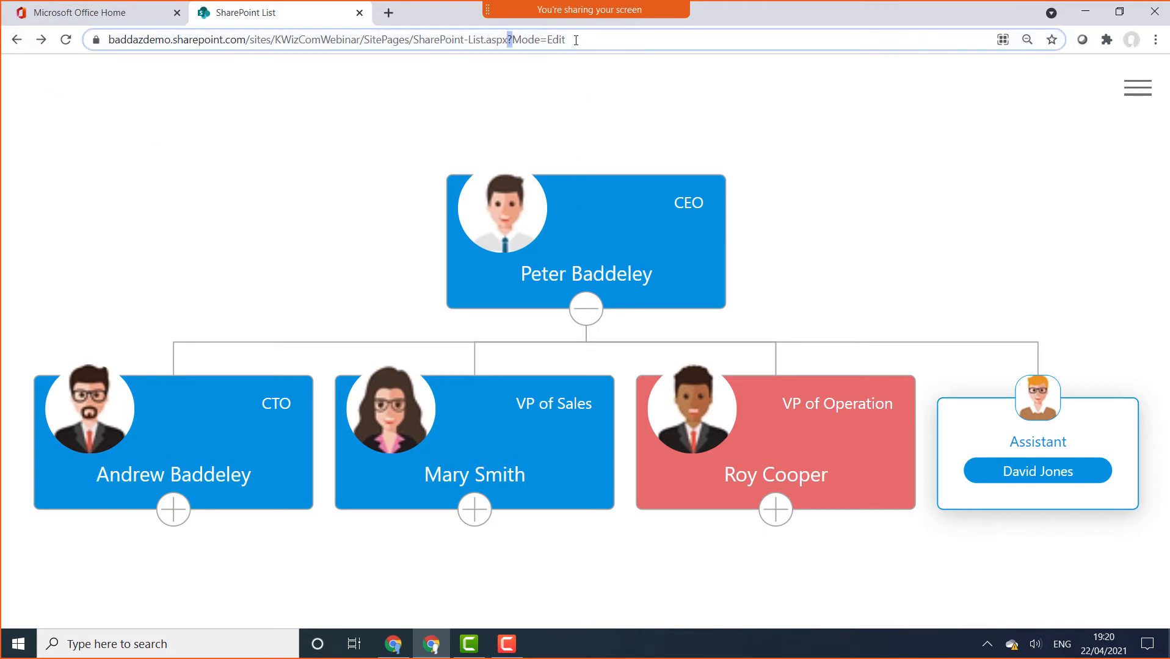
drag(542, 40, 606, 39)
key(BackSpace)
key(Return)
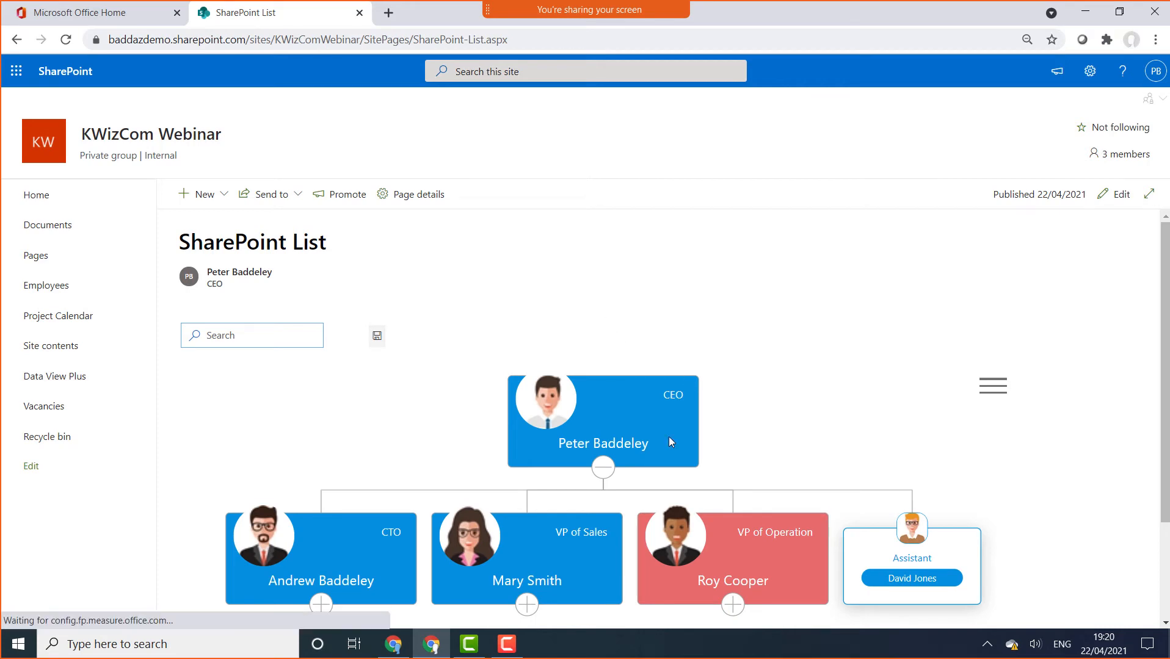
Apply the Stripe label theme to the CEO's org chart card and republish the page
click(1116, 196)
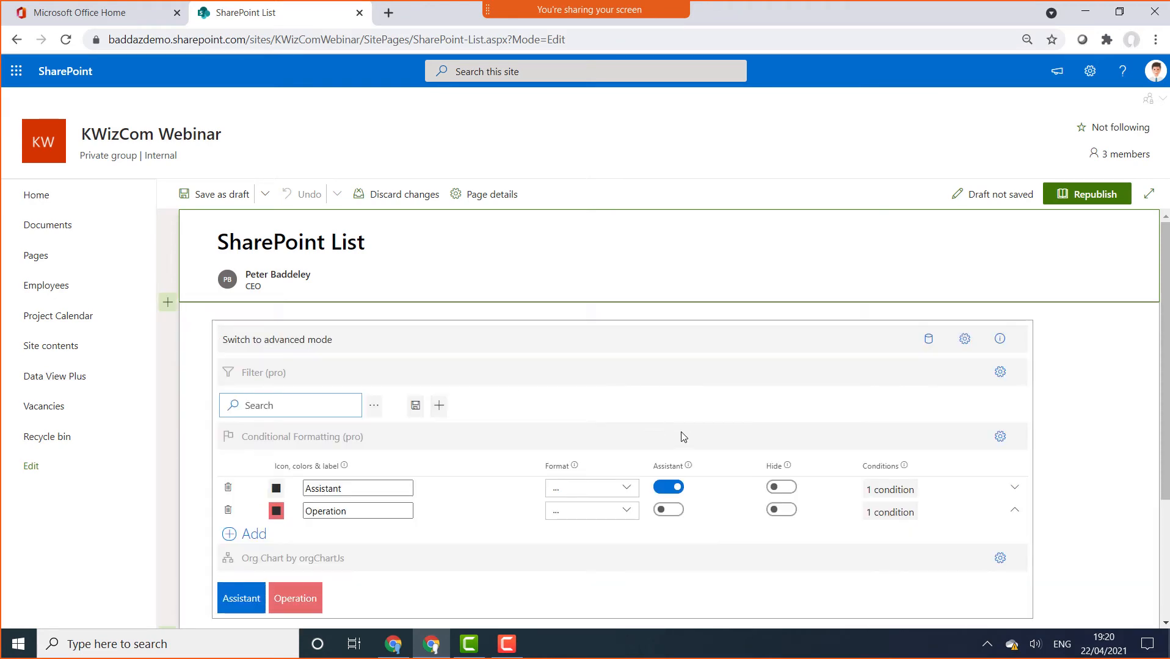
scroll(861, 389, down, 5)
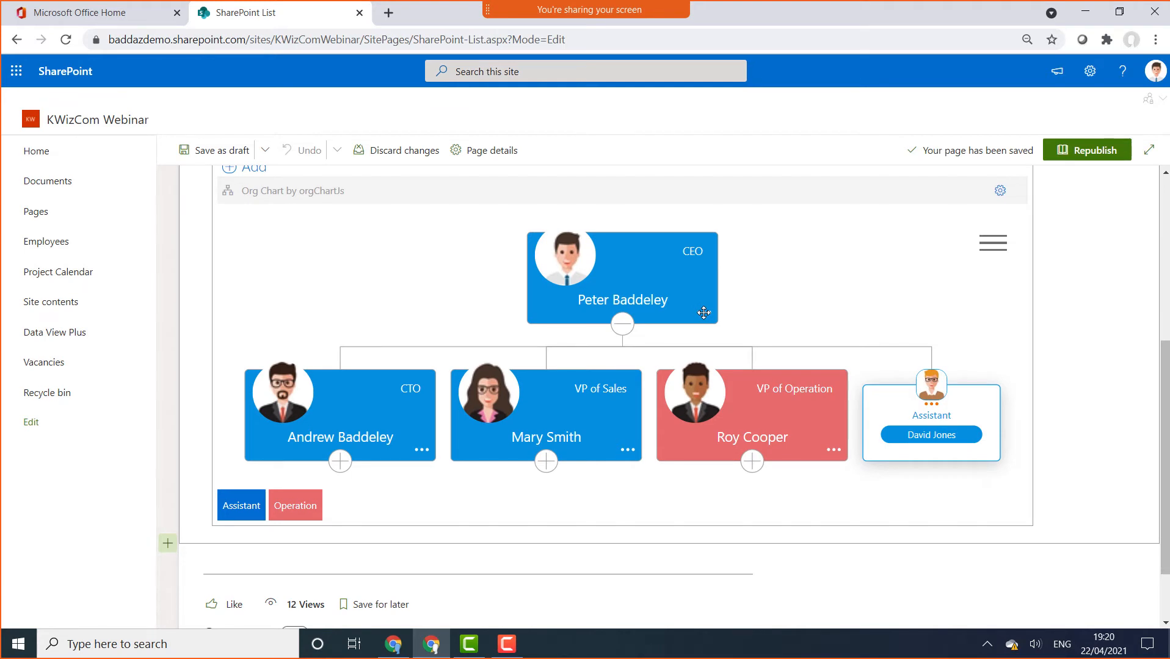
click(704, 314)
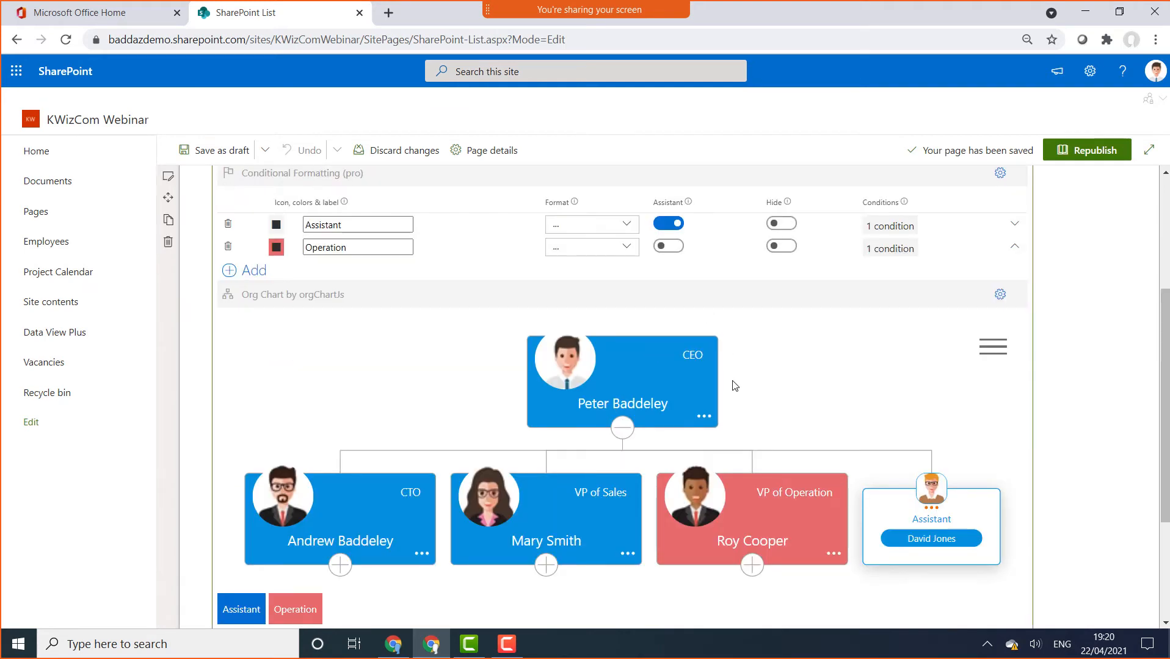
click(704, 419)
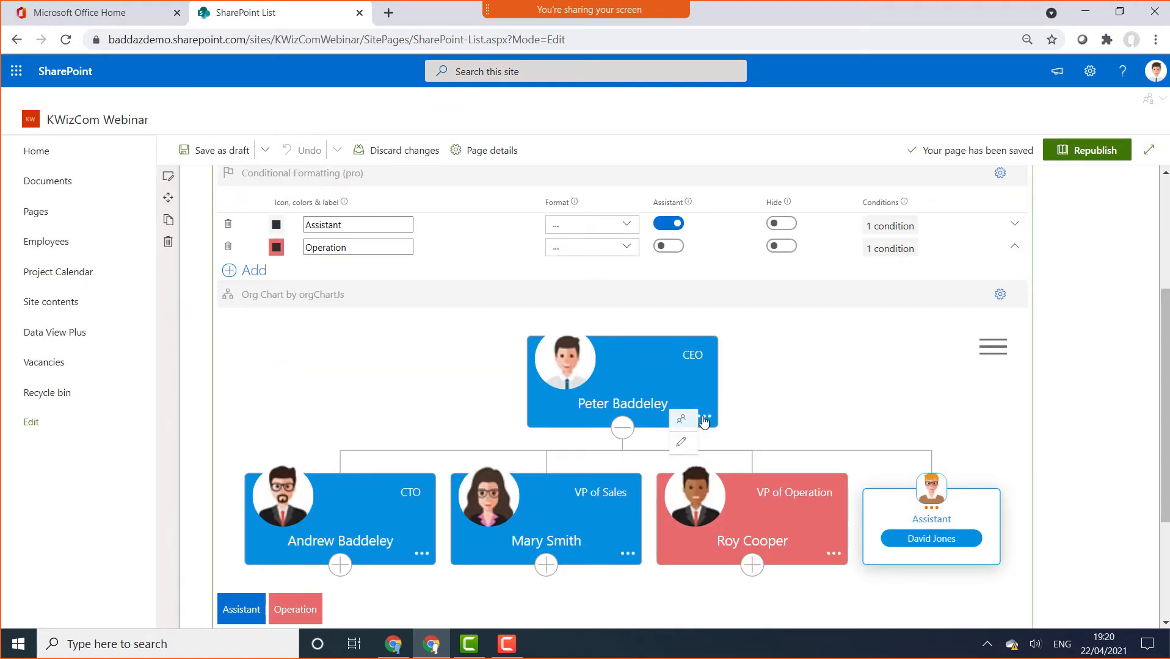
click(680, 446)
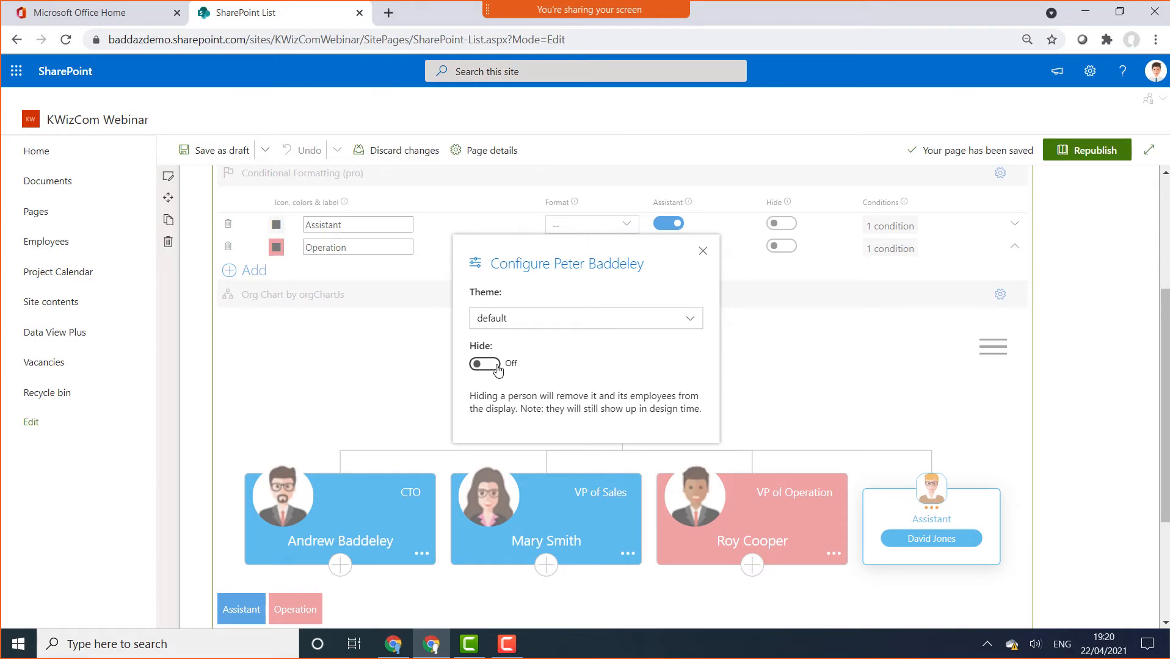
click(549, 322)
scroll(549, 342, down, 3)
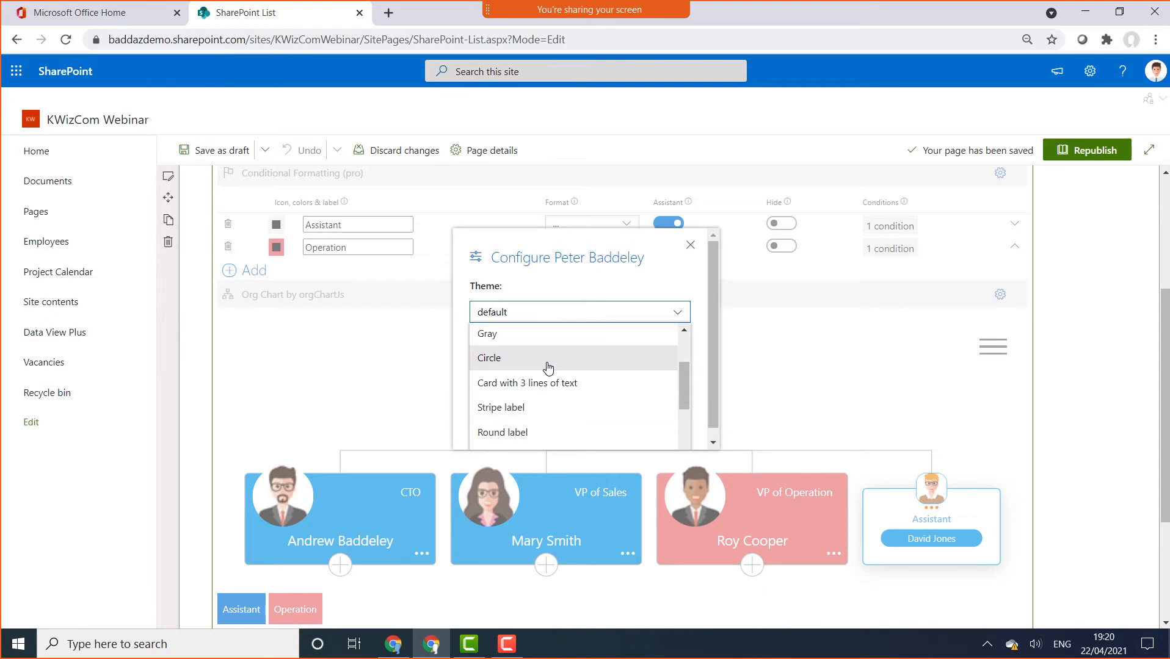
click(512, 410)
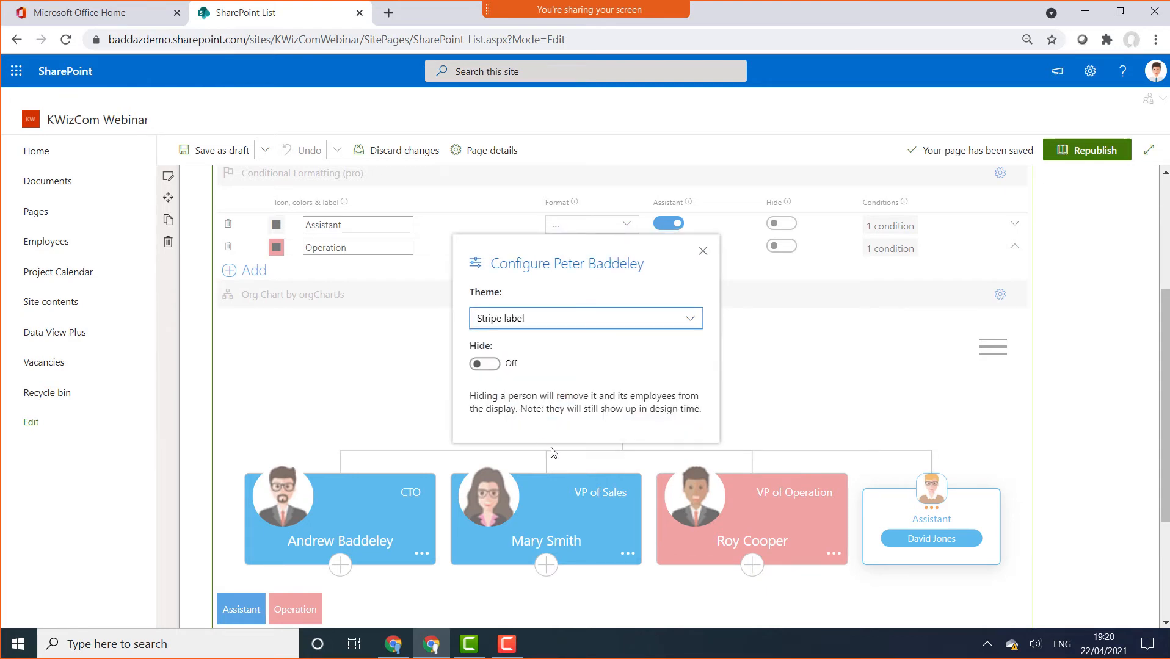
click(702, 254)
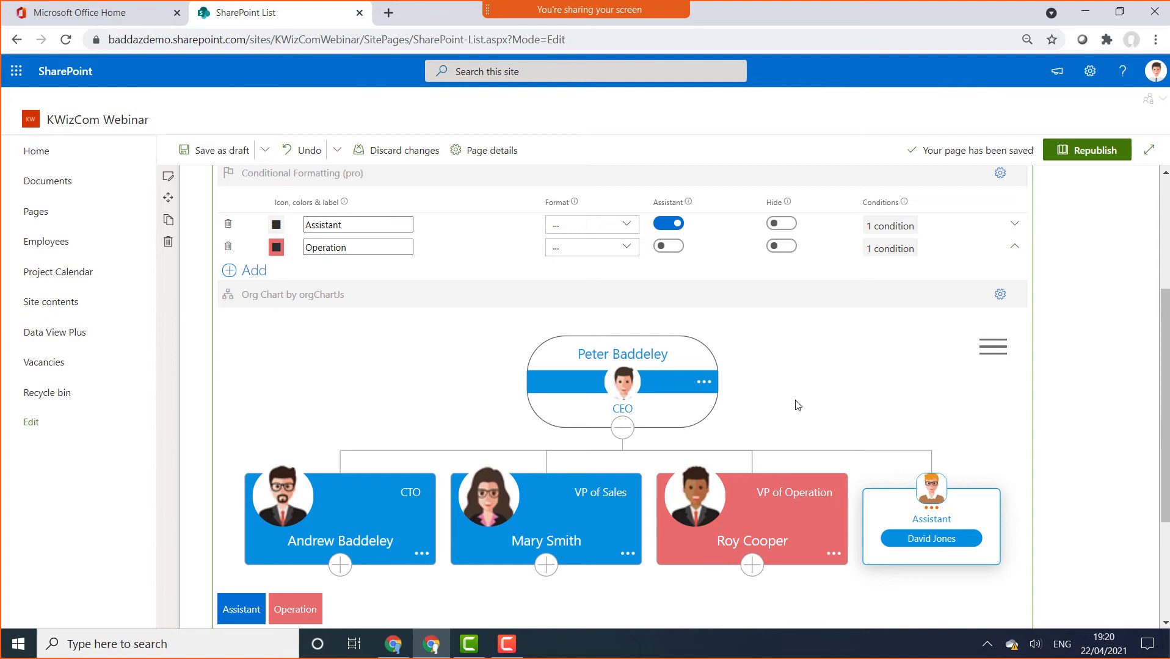
click(1128, 153)
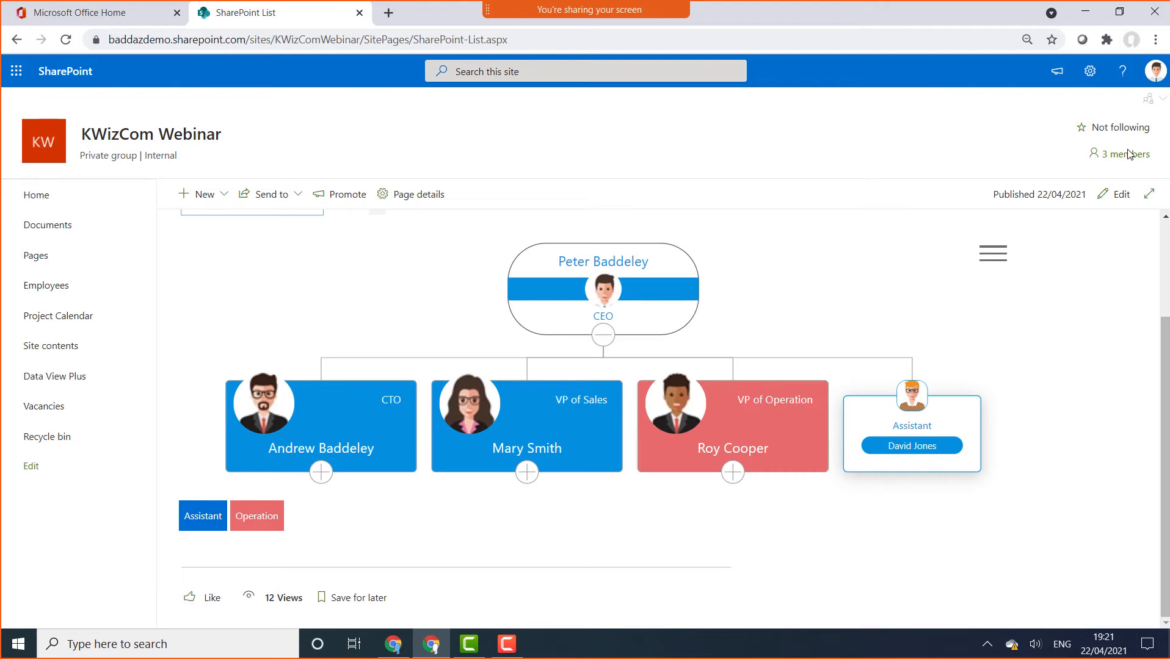
Go to the Directory page and view the Technology, Operations, Marketing, Sales and Corporate org charts
click(55, 207)
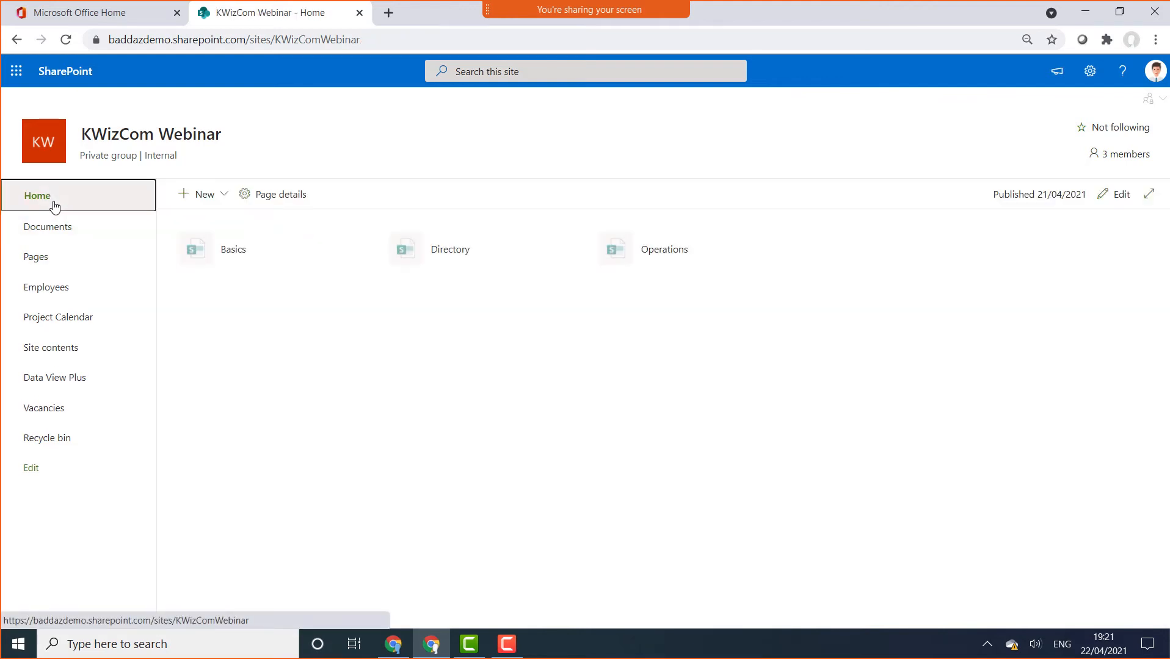
click(422, 248)
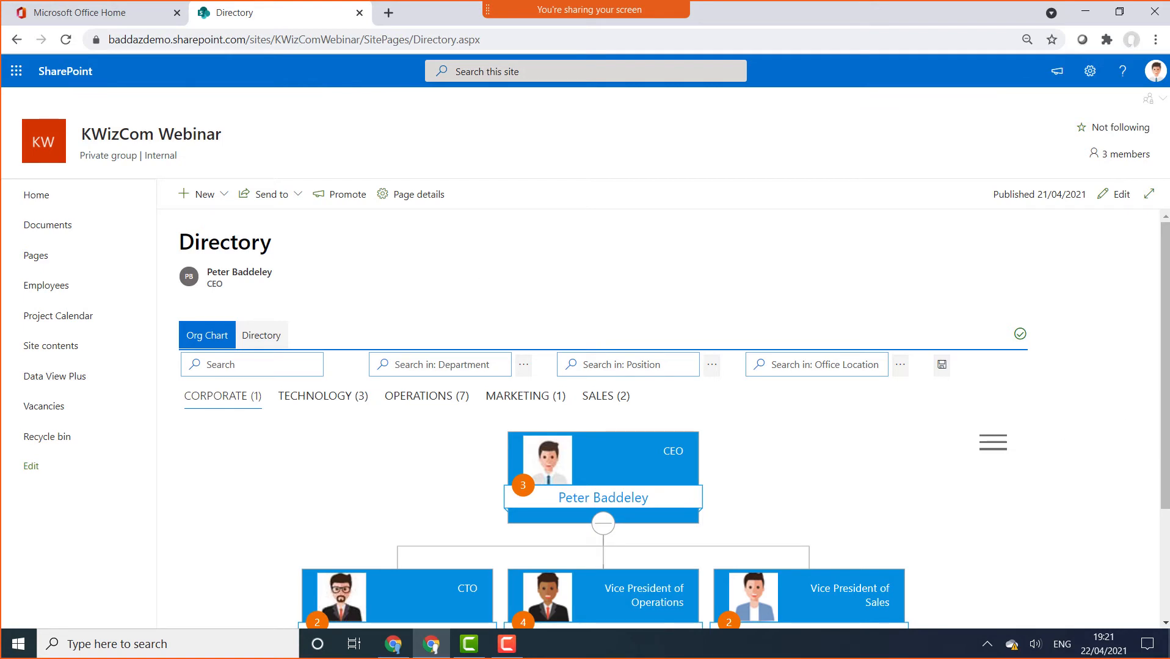
scroll(672, 427, down, 2)
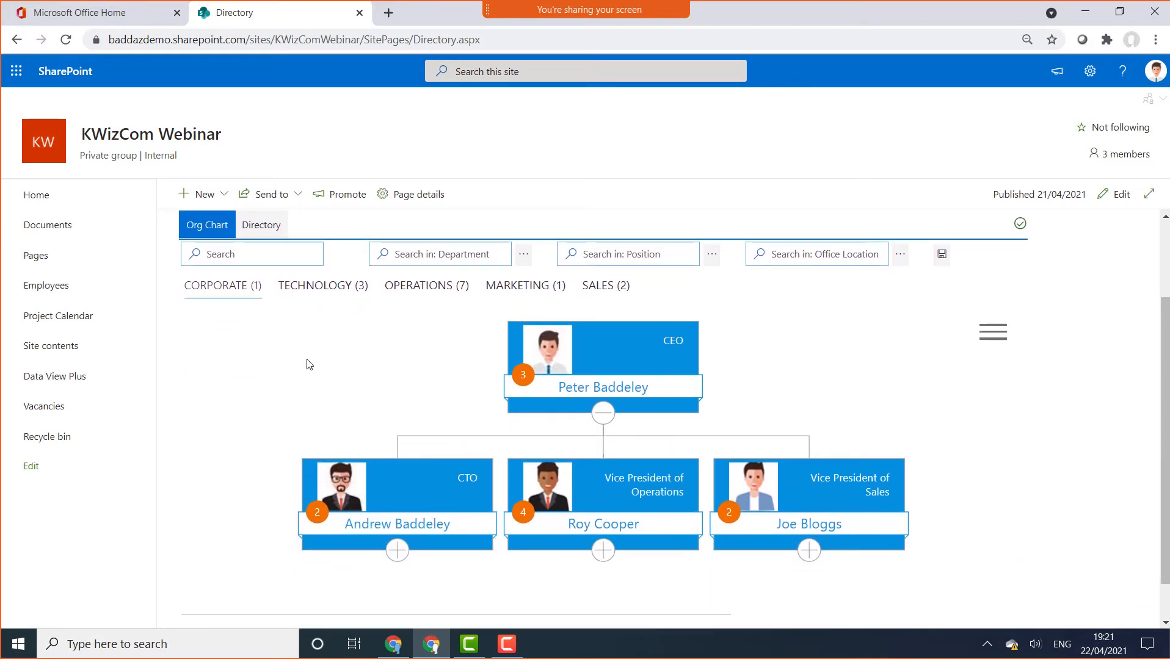
click(304, 284)
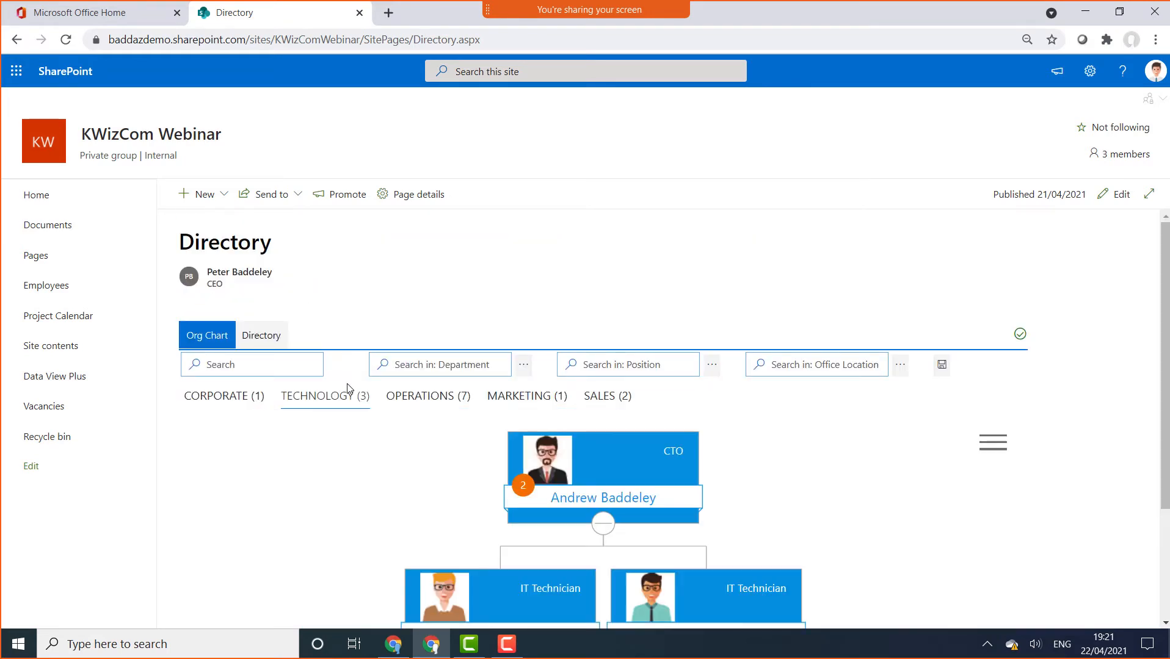
click(397, 403)
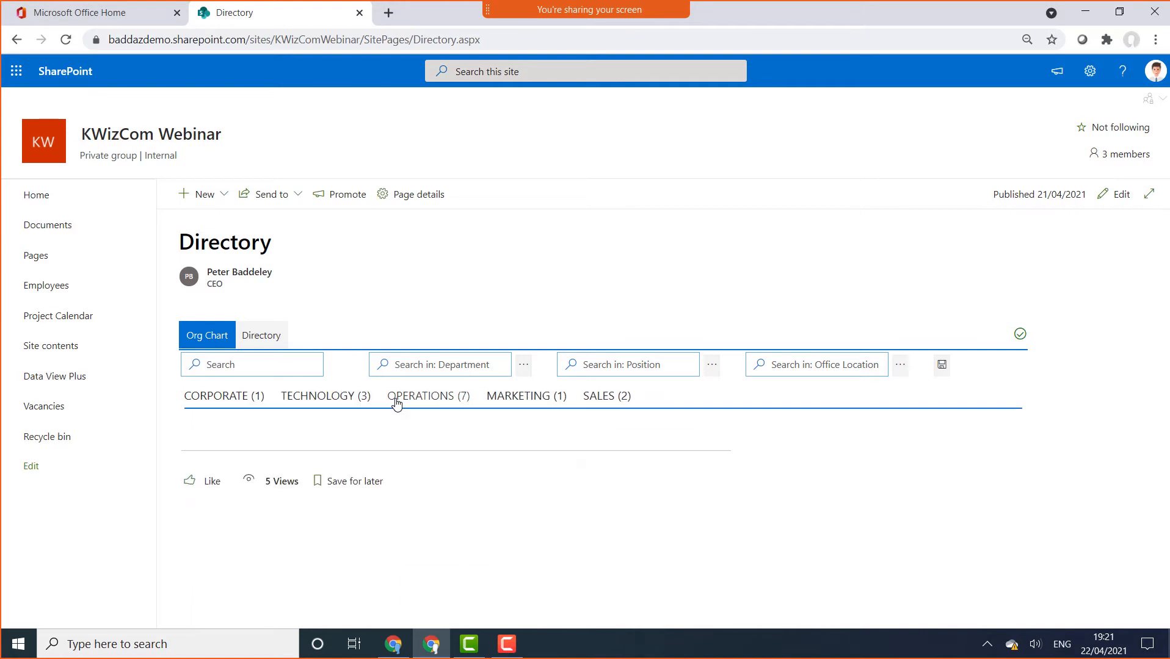
click(524, 400)
scroll(603, 409, down, 3)
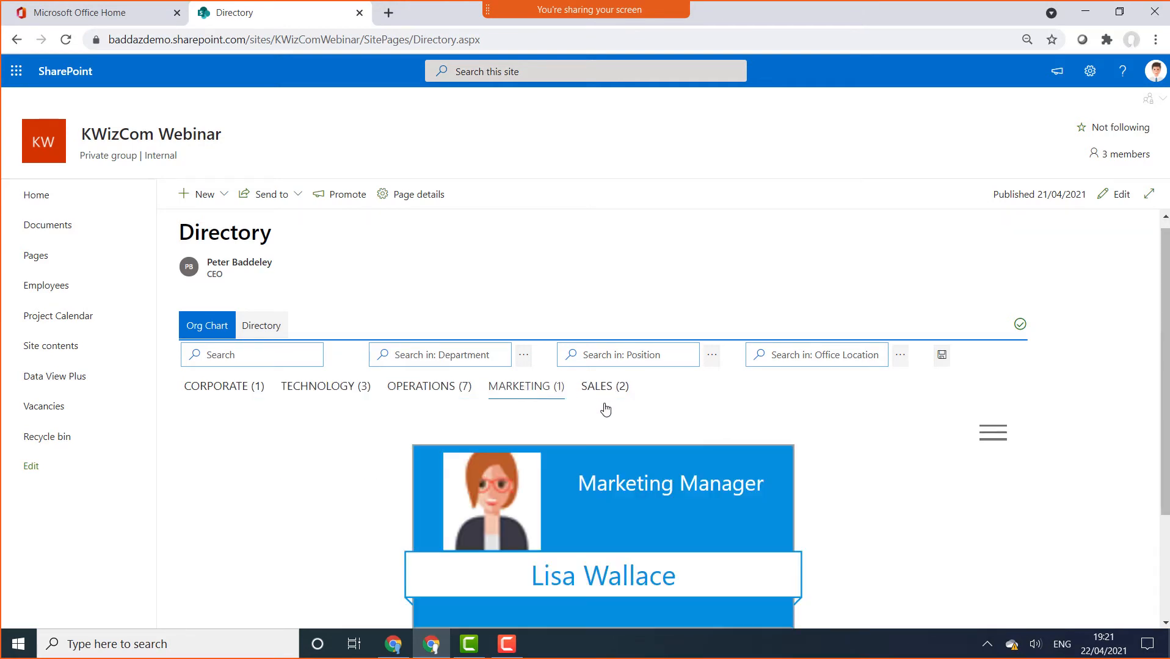
scroll(608, 408, up, 3)
click(613, 400)
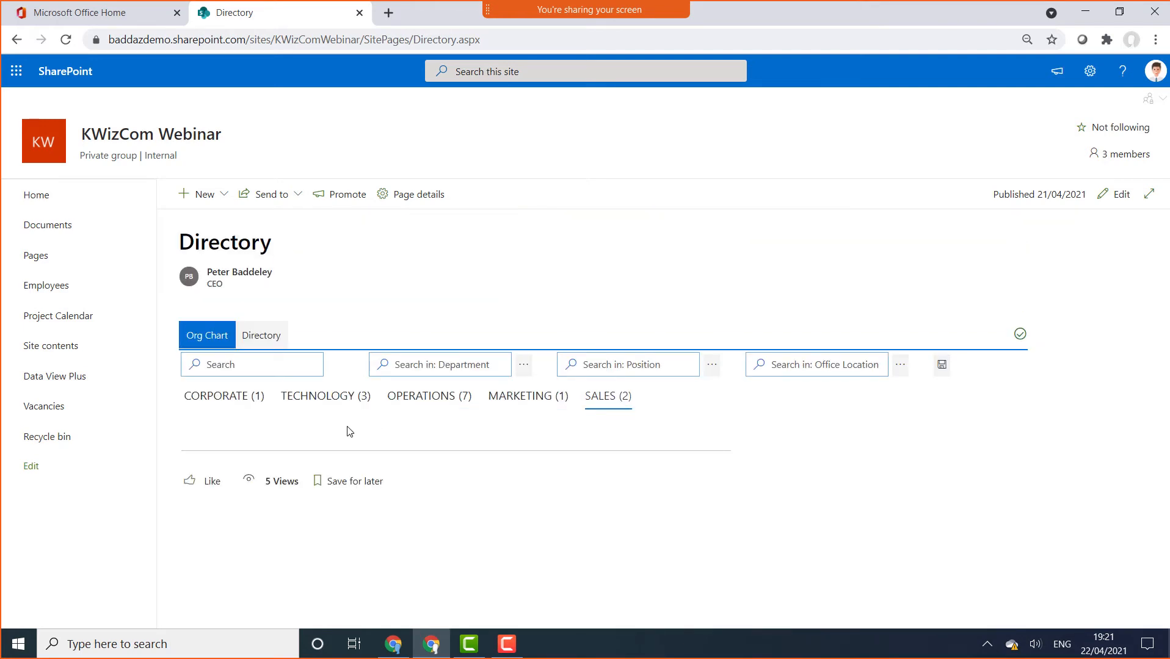
click(235, 400)
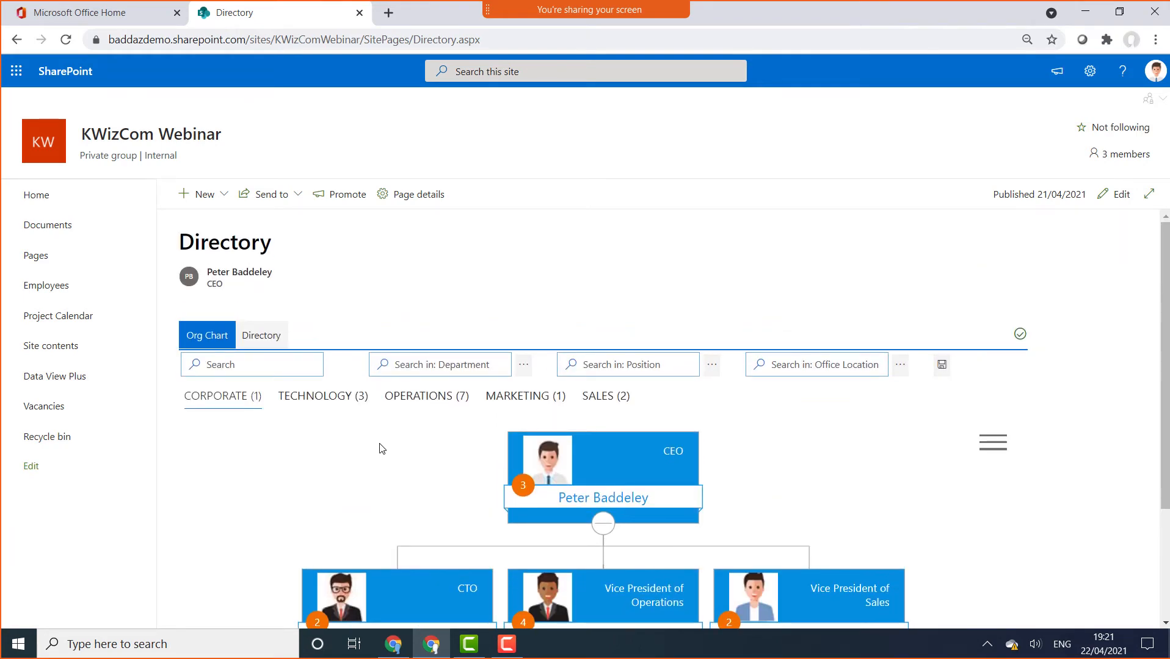
Check the Department and Office Location filter choices, then switch to the Directory user table
click(525, 366)
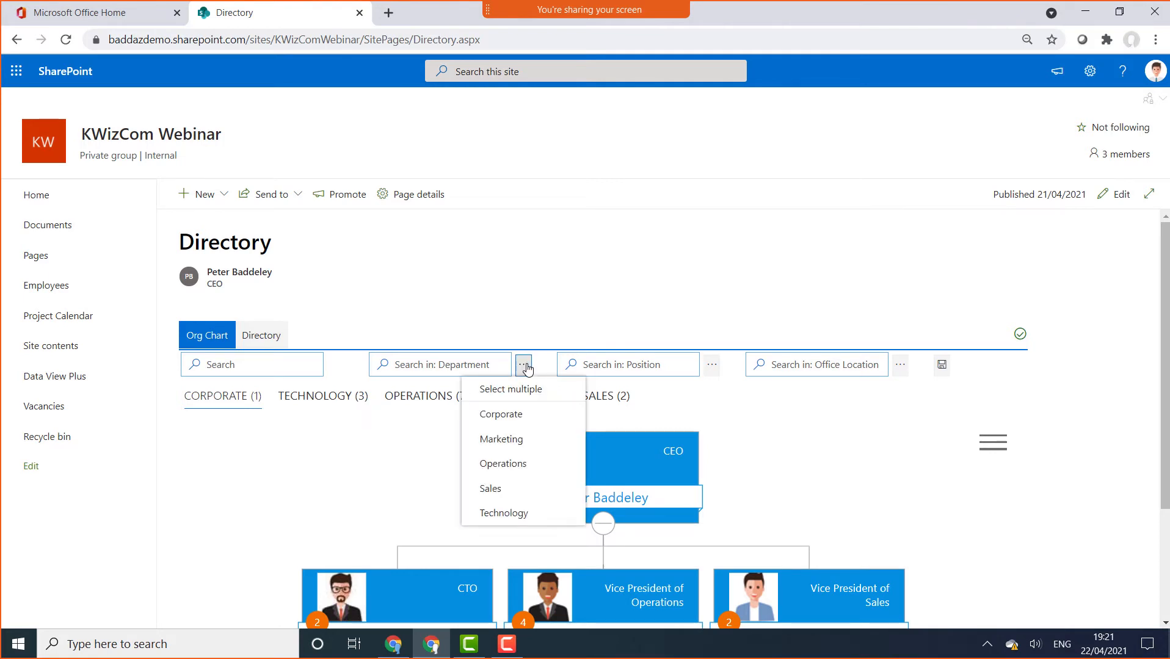
click(901, 367)
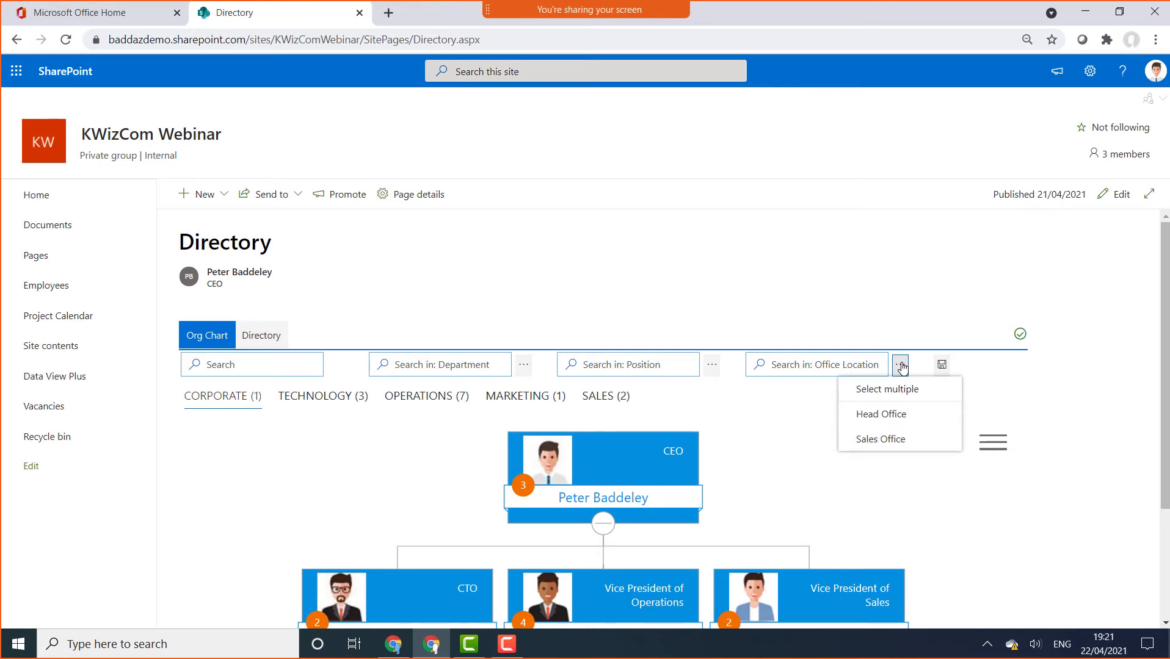
click(625, 250)
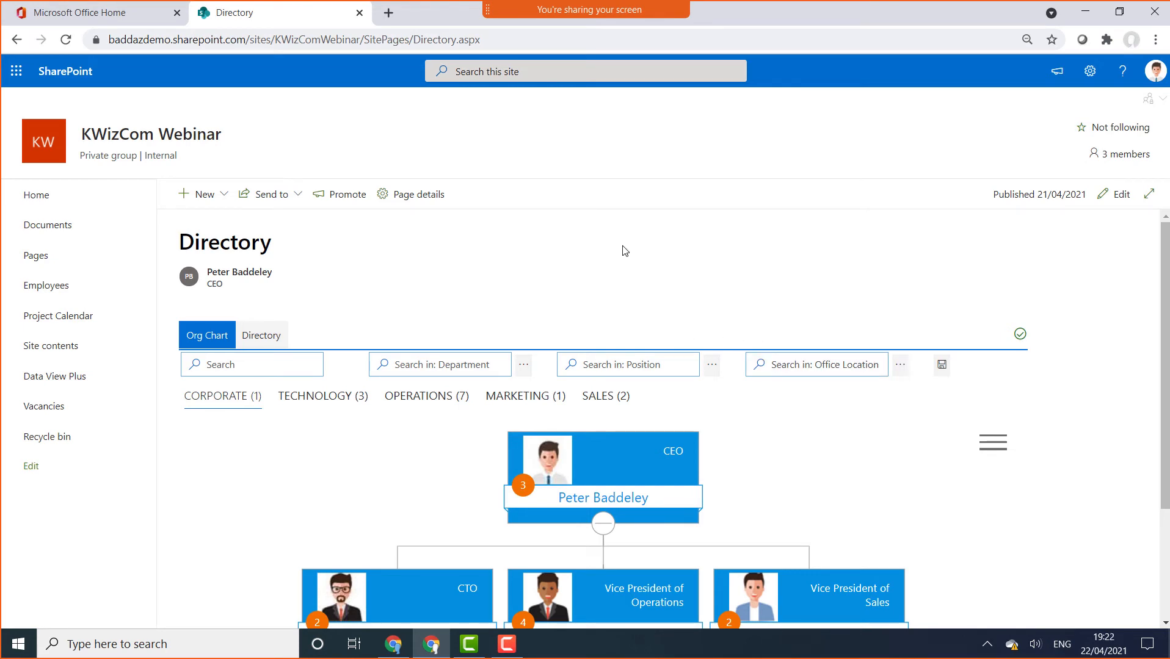
click(279, 340)
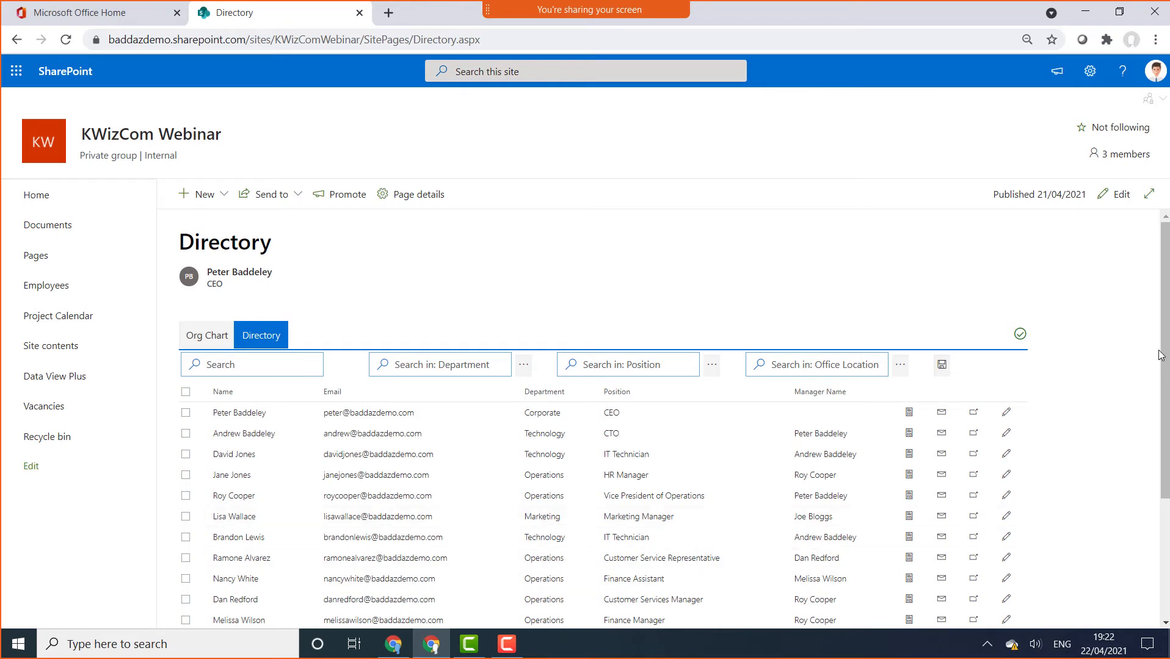
Filter the directory table to the Operations department
scroll(1159, 356, down, 3)
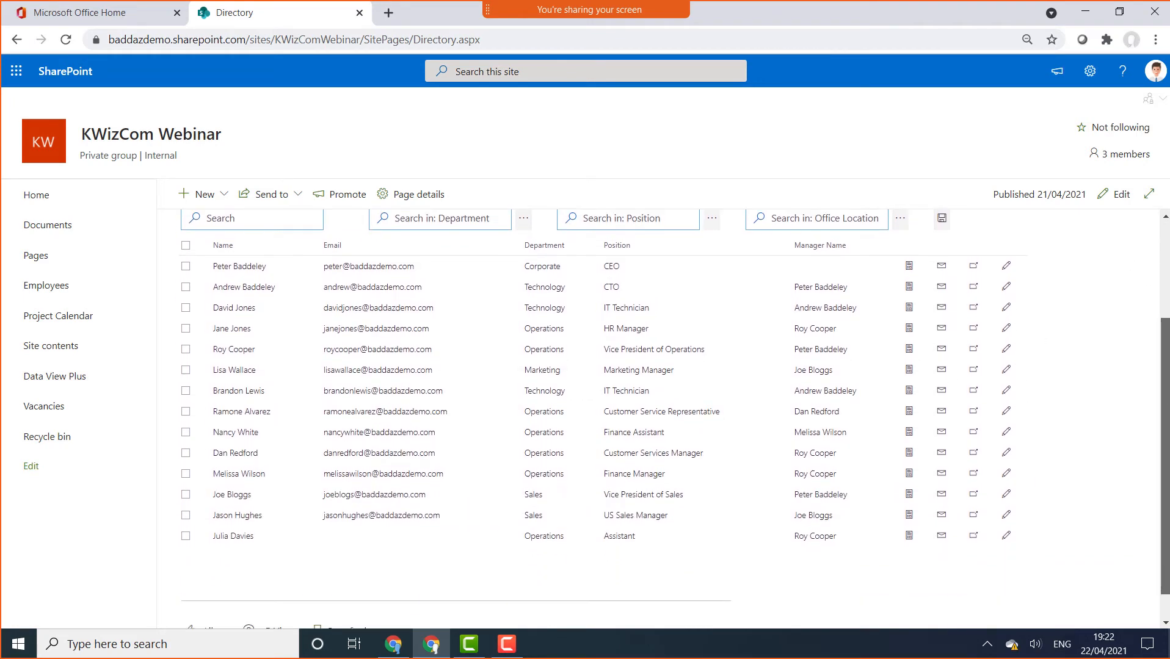
scroll(674, 419, up, 1)
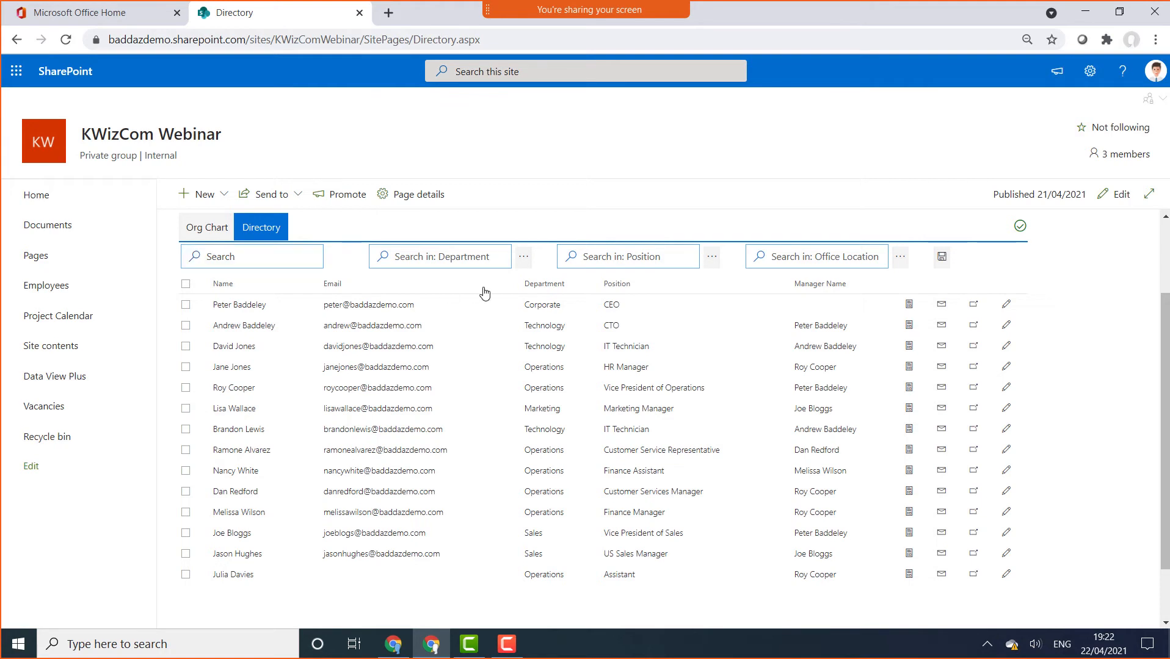
click(523, 257)
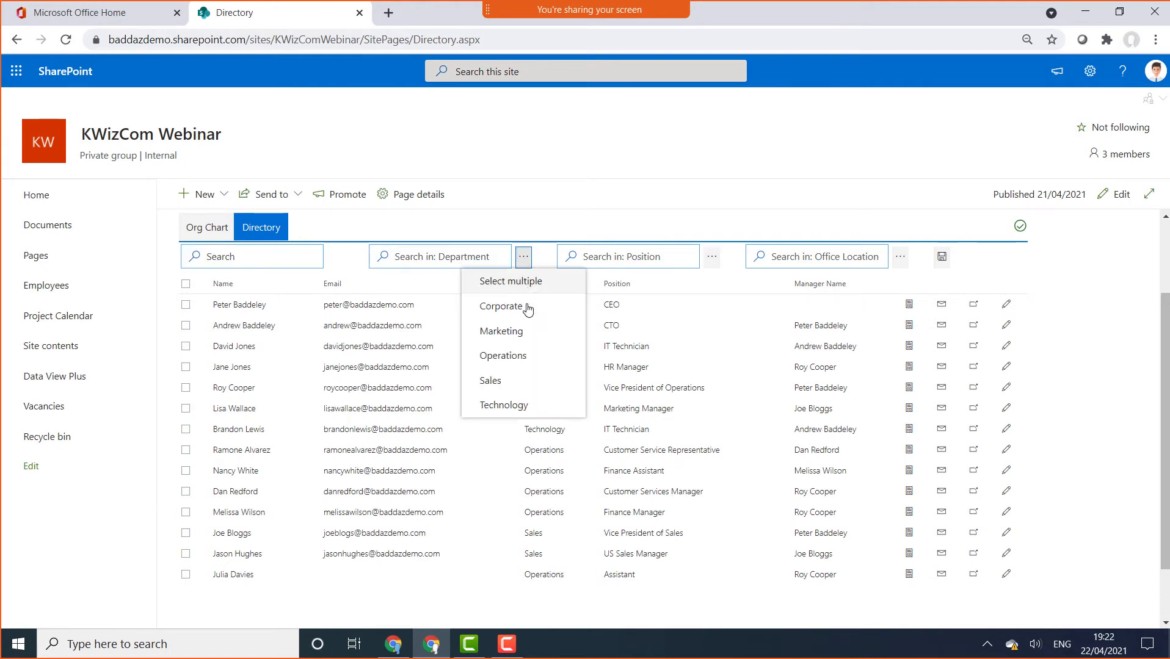
click(522, 356)
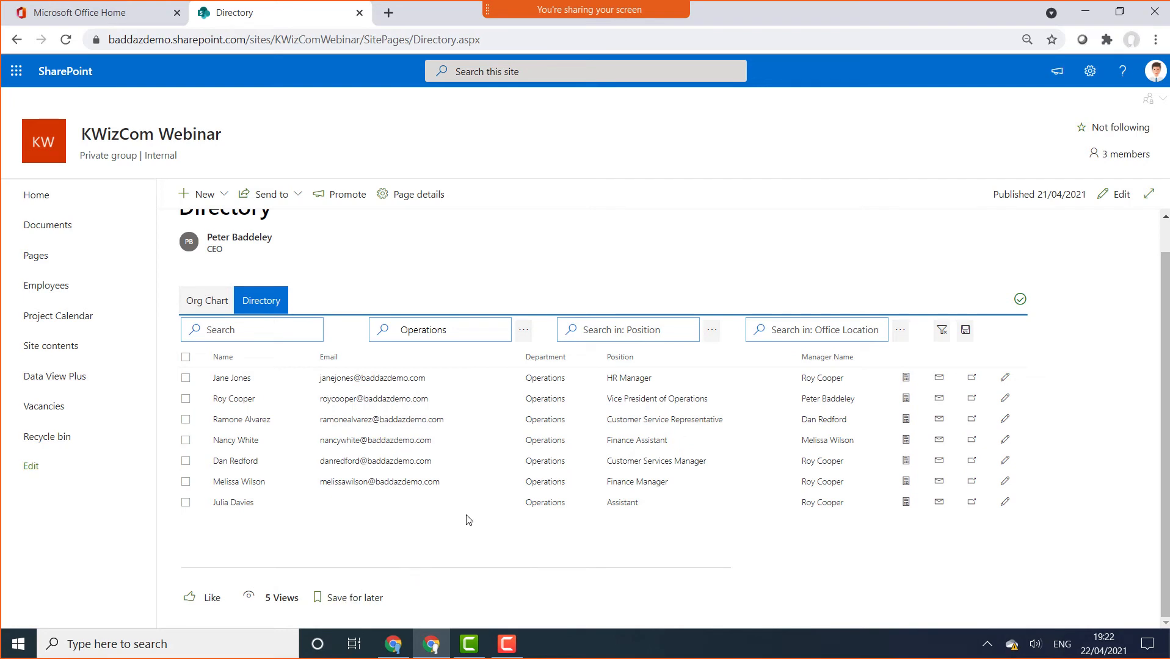
Review an employee's details, return to the Org Chart view, and put the page into edit mode
click(905, 482)
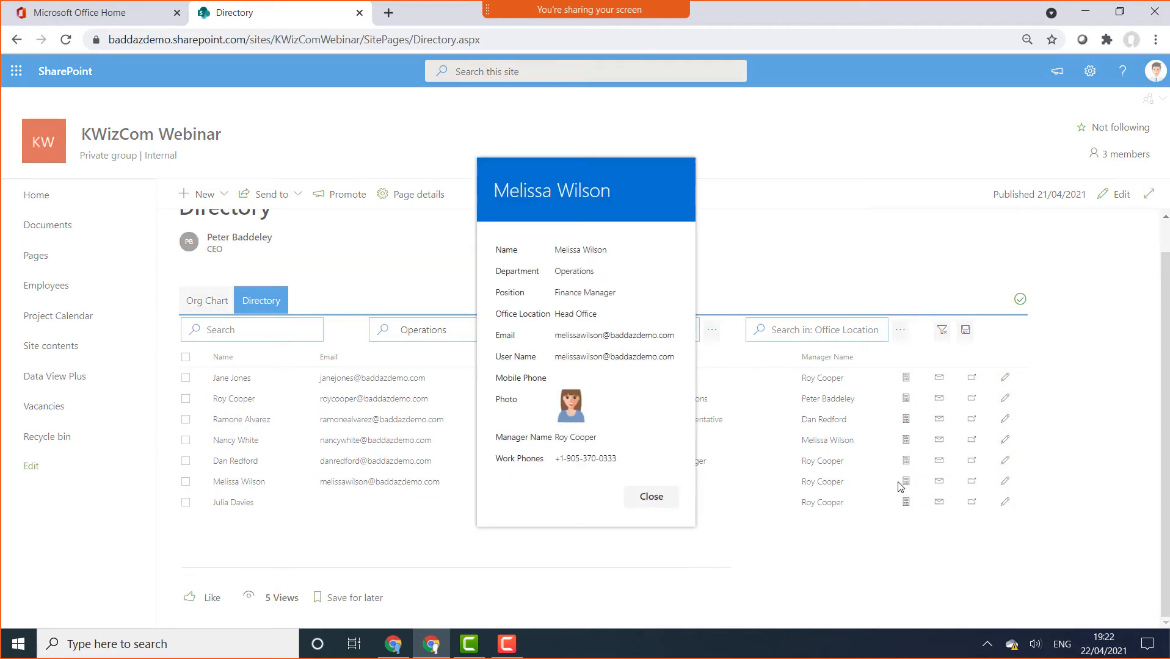
click(650, 496)
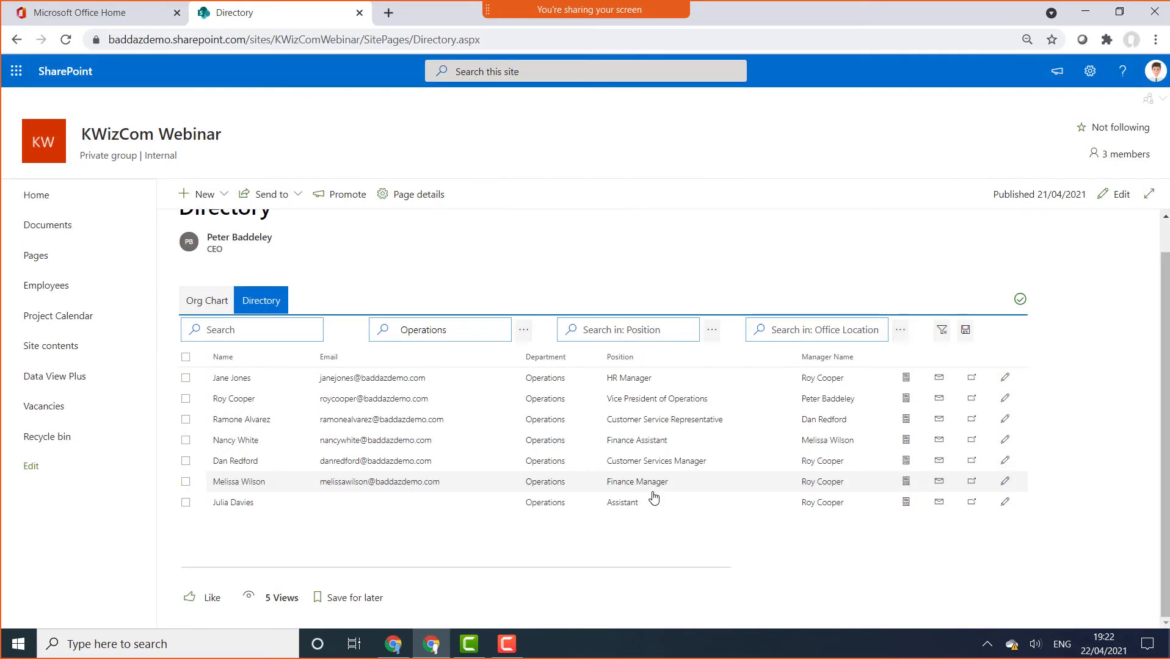
click(198, 304)
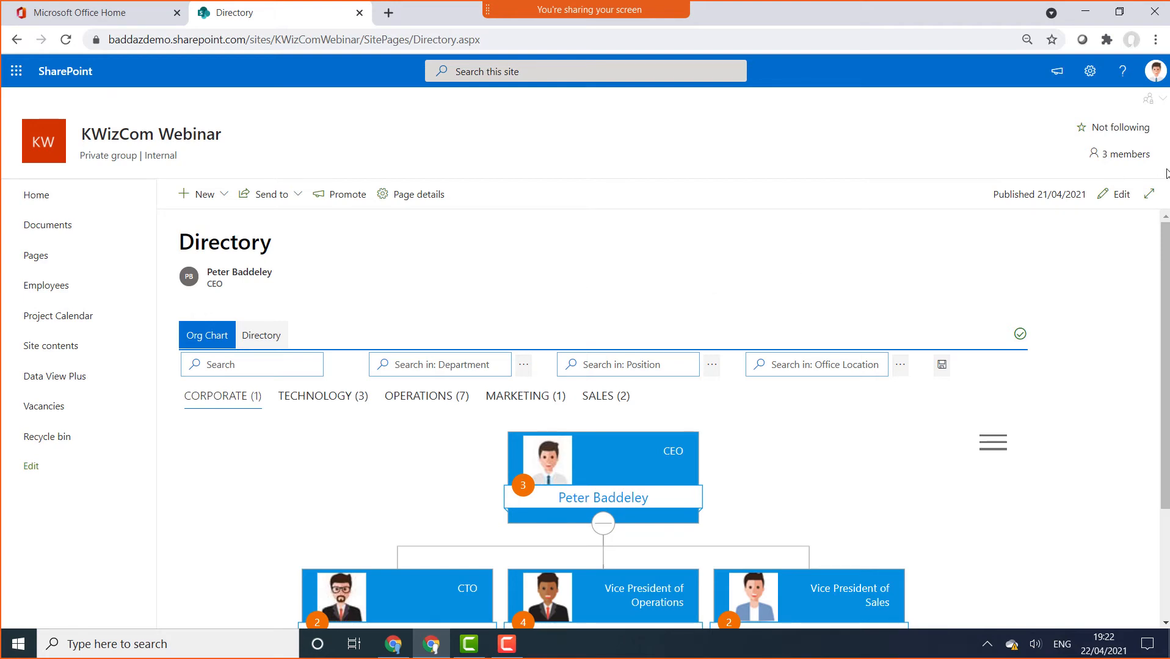
click(1116, 194)
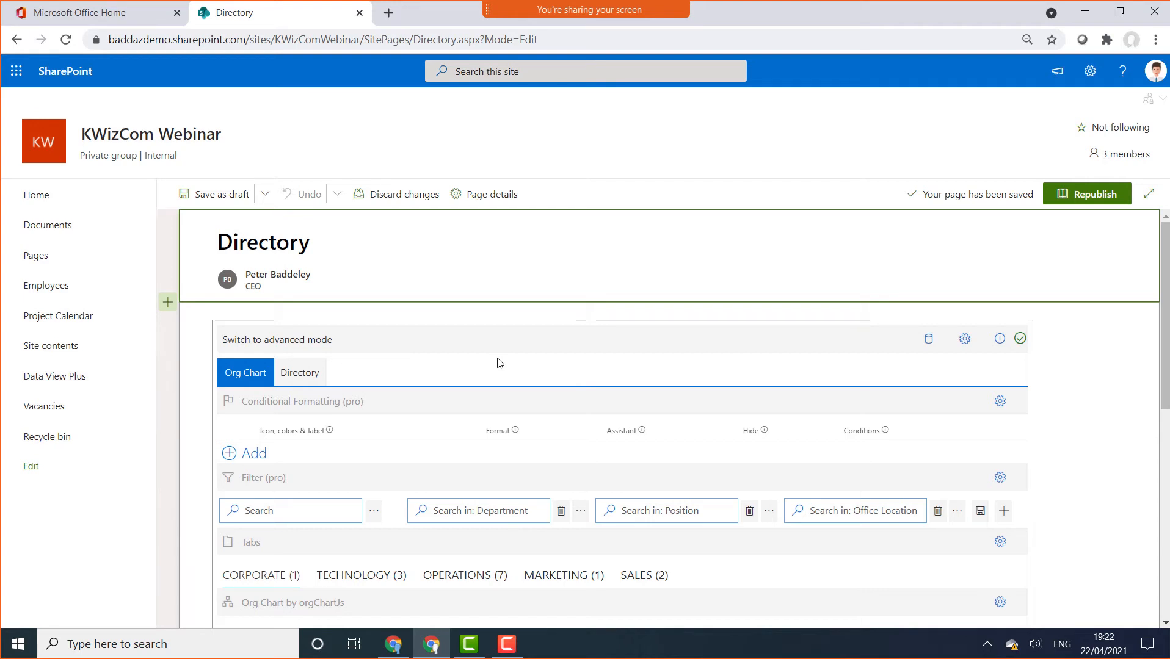
Delete the existing Org Chart/Directory web part and bring up the web part picker in the empty section
click(393, 358)
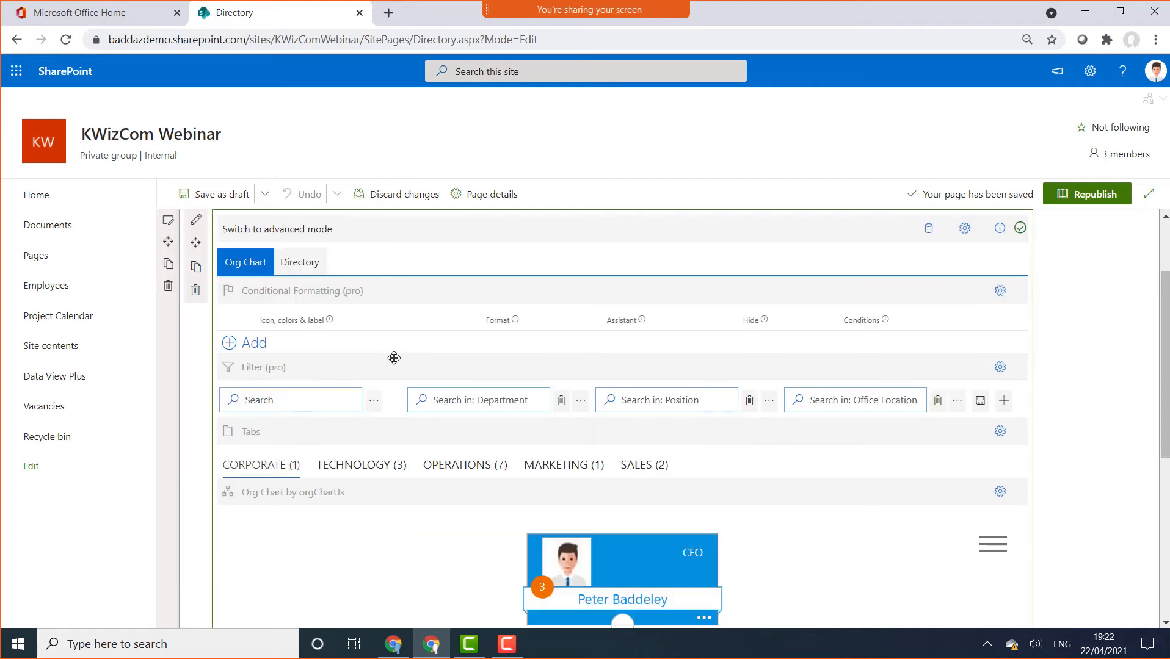
click(195, 291)
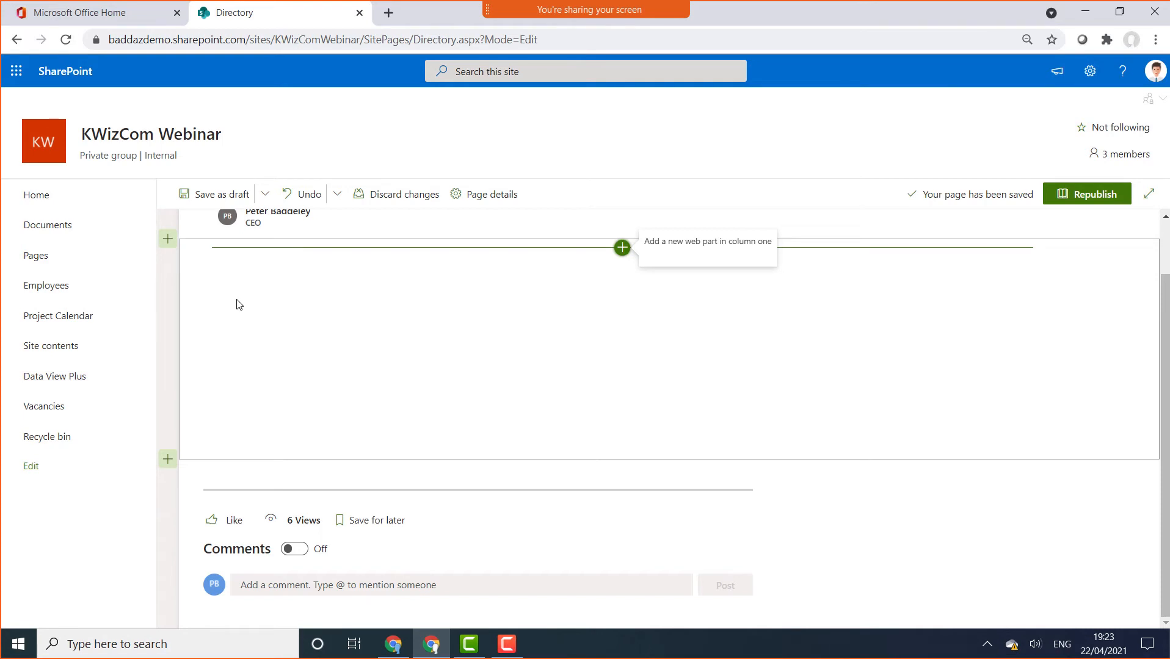
click(623, 248)
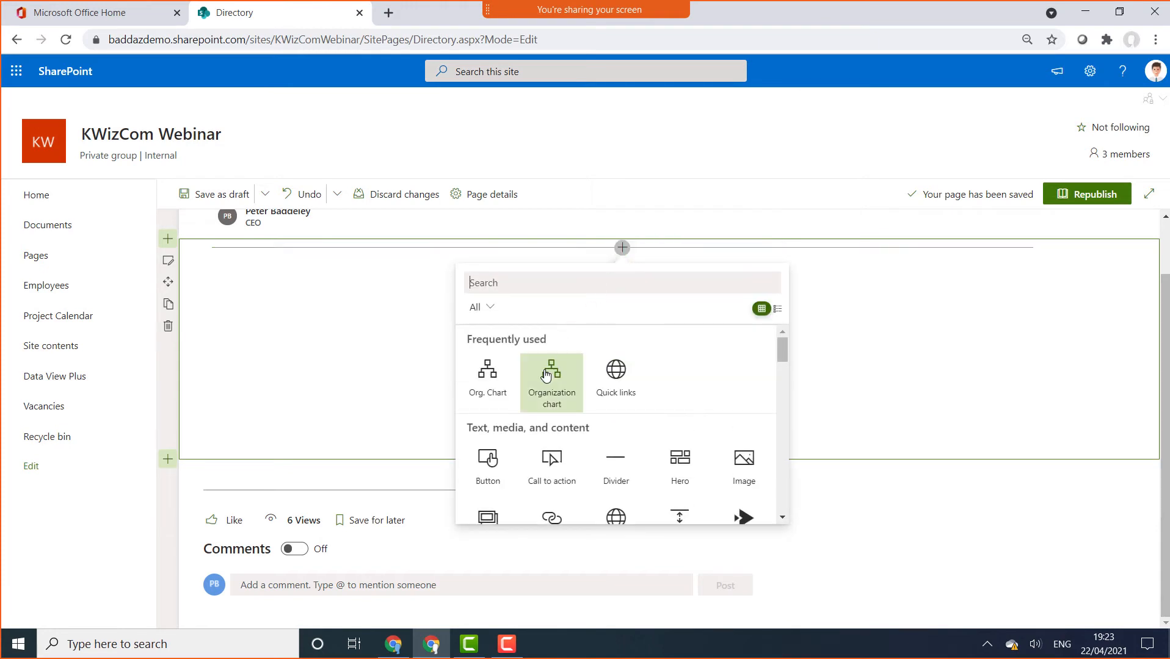
Add an Org. Chart web part and create a new data source named 'Graph API'
click(502, 394)
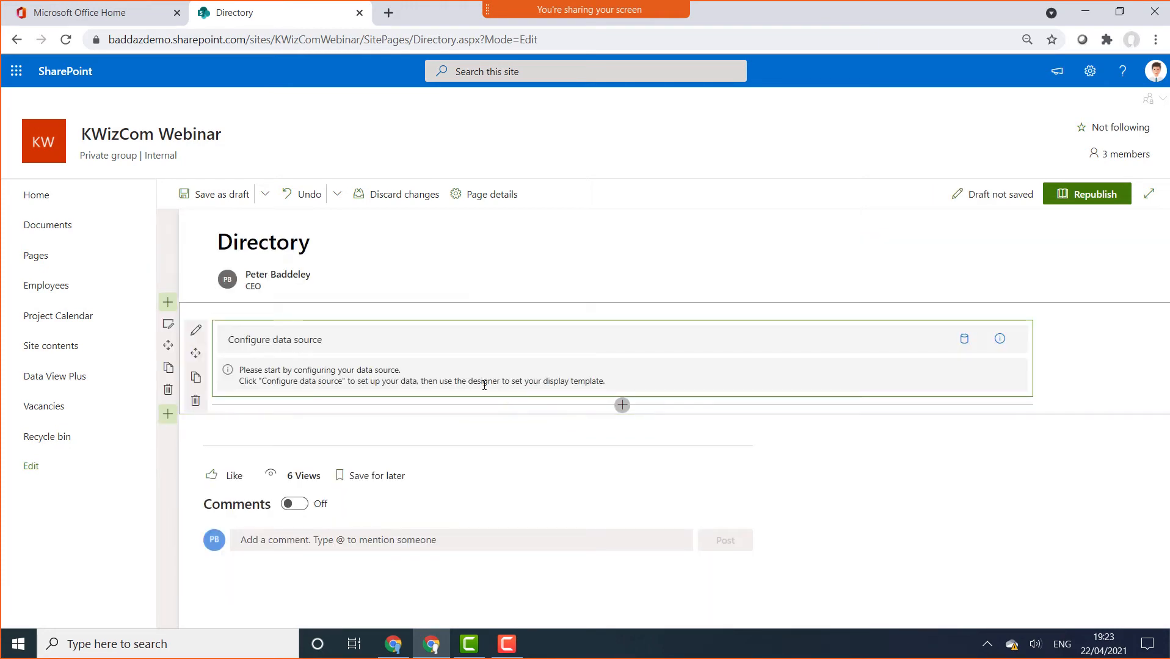
click(284, 342)
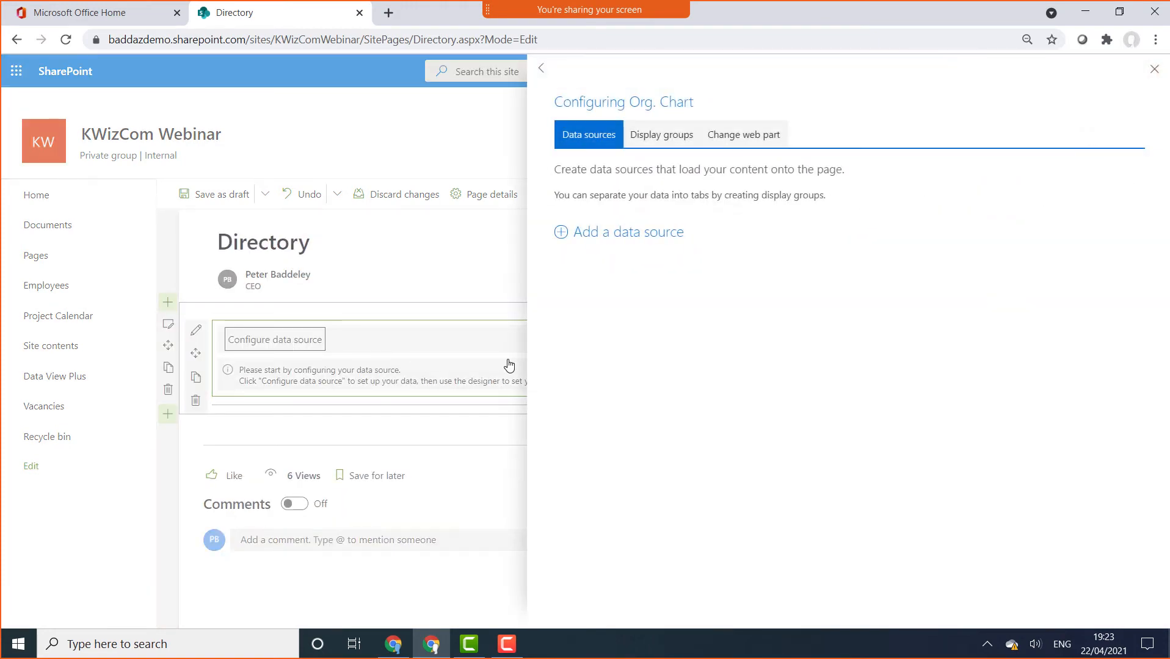
click(624, 234)
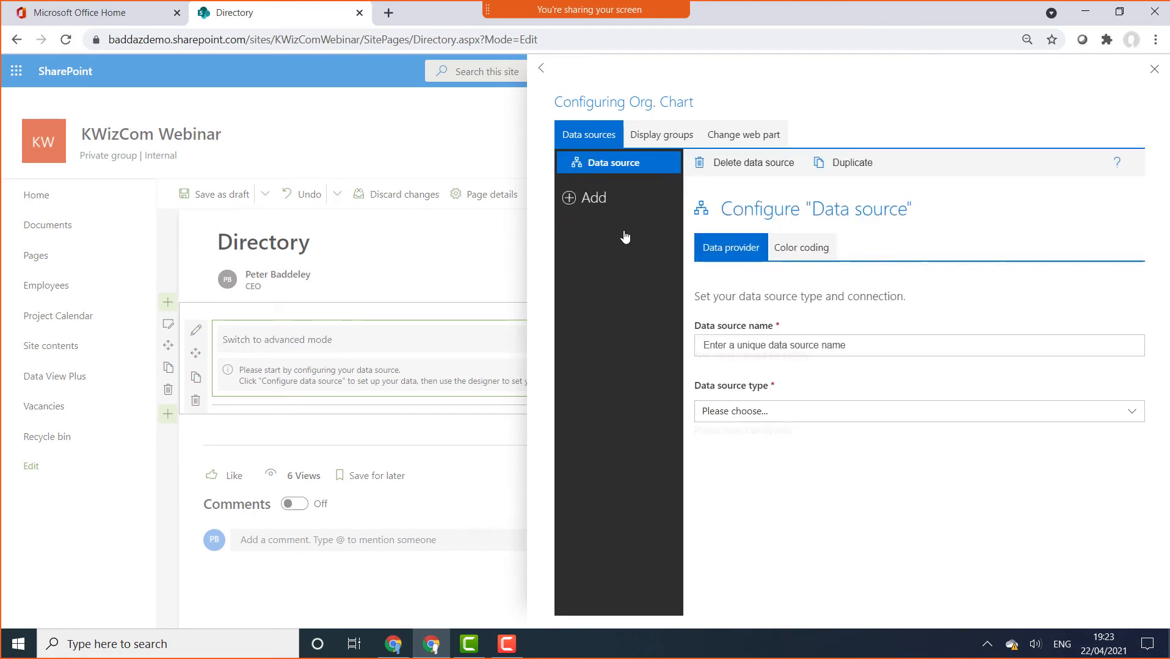
click(763, 344)
text(Graph )
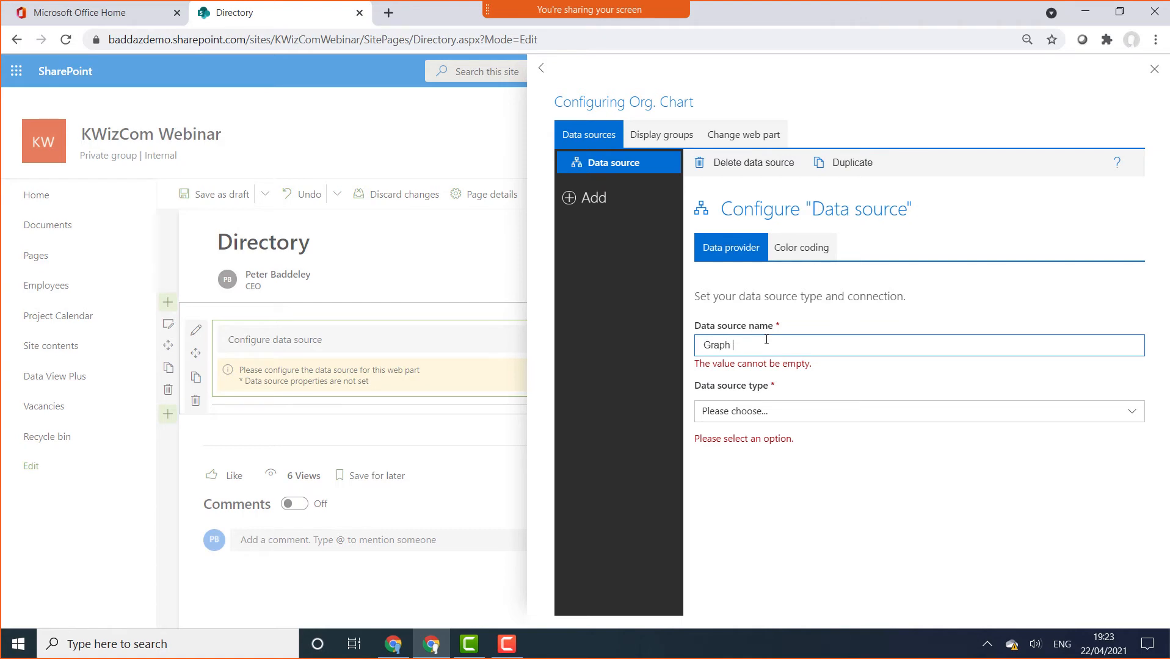
text(API)
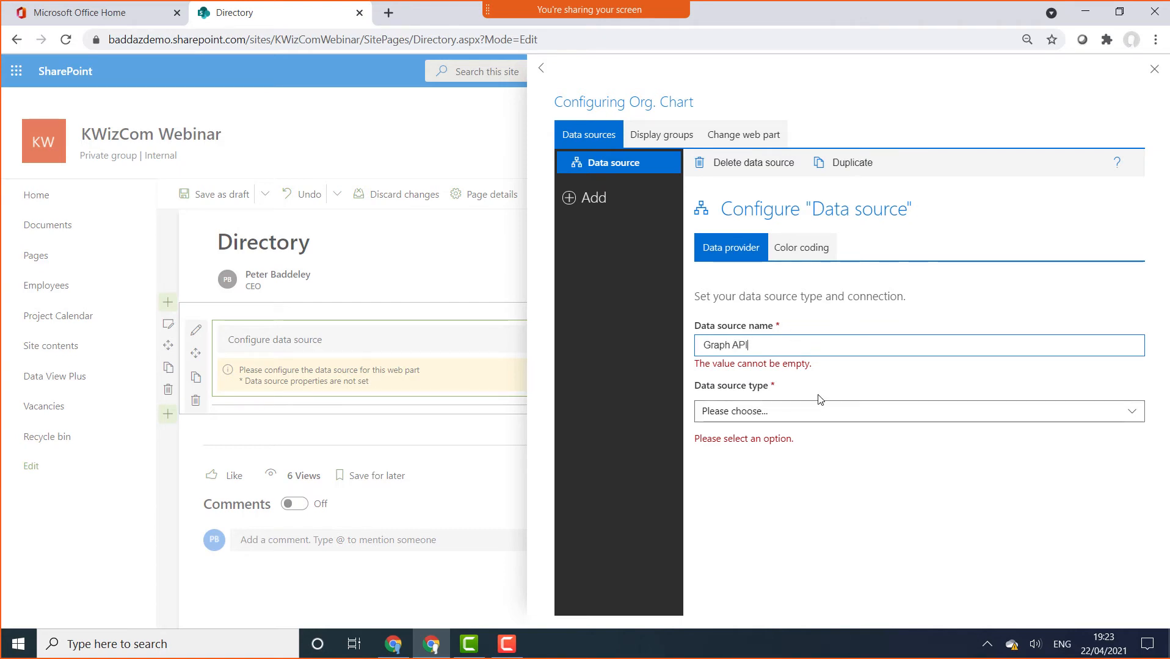
Set the source type to Graph API and load the AD org chart users example query
click(825, 415)
click(834, 411)
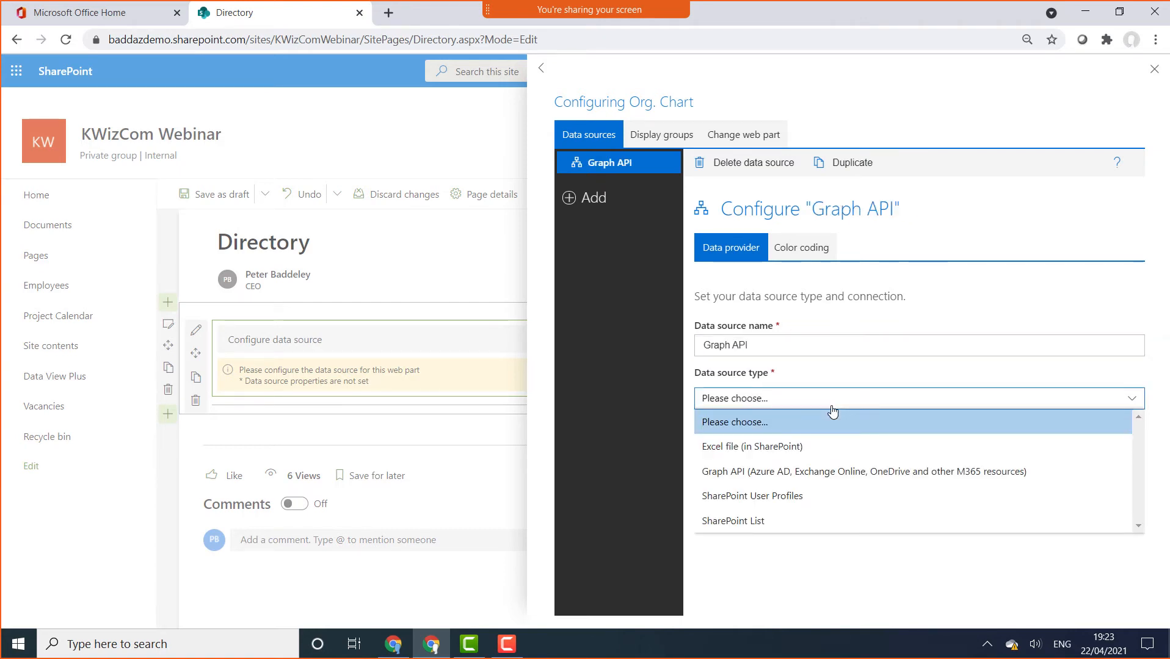
click(780, 475)
scroll(949, 475, down, 1)
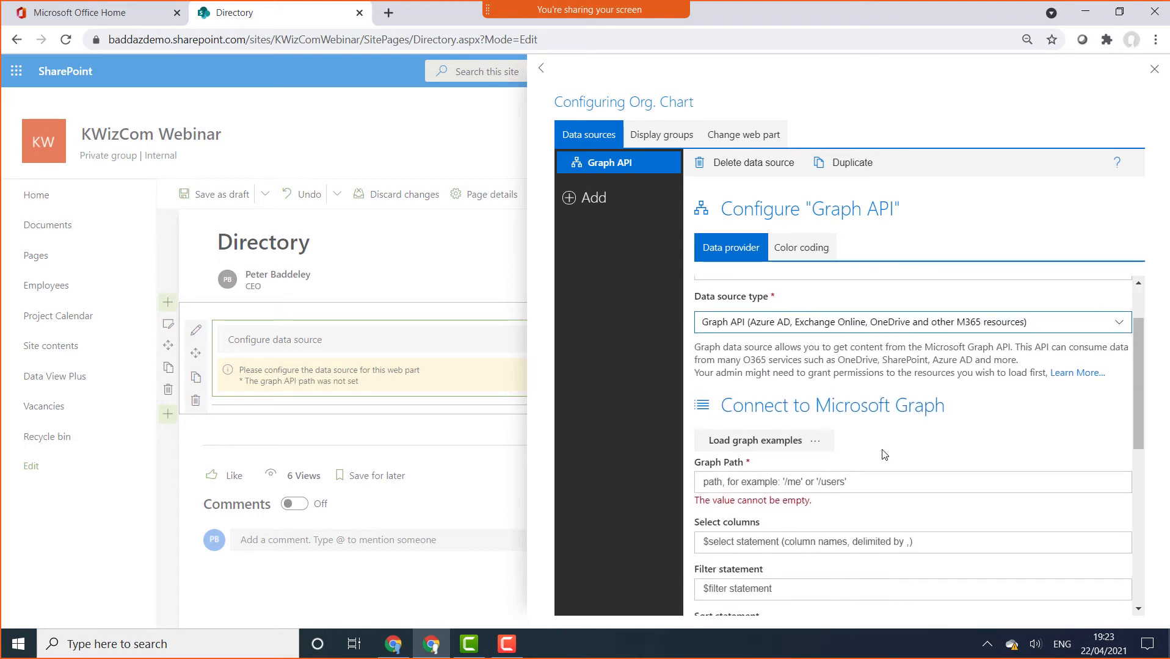
click(801, 447)
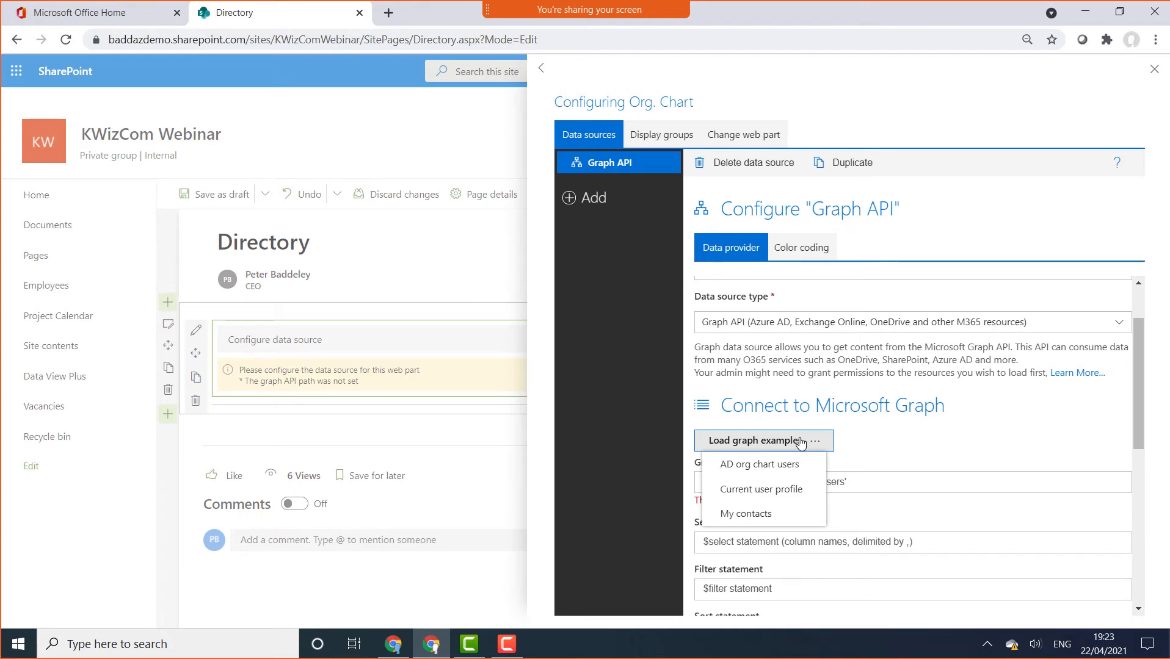
click(791, 463)
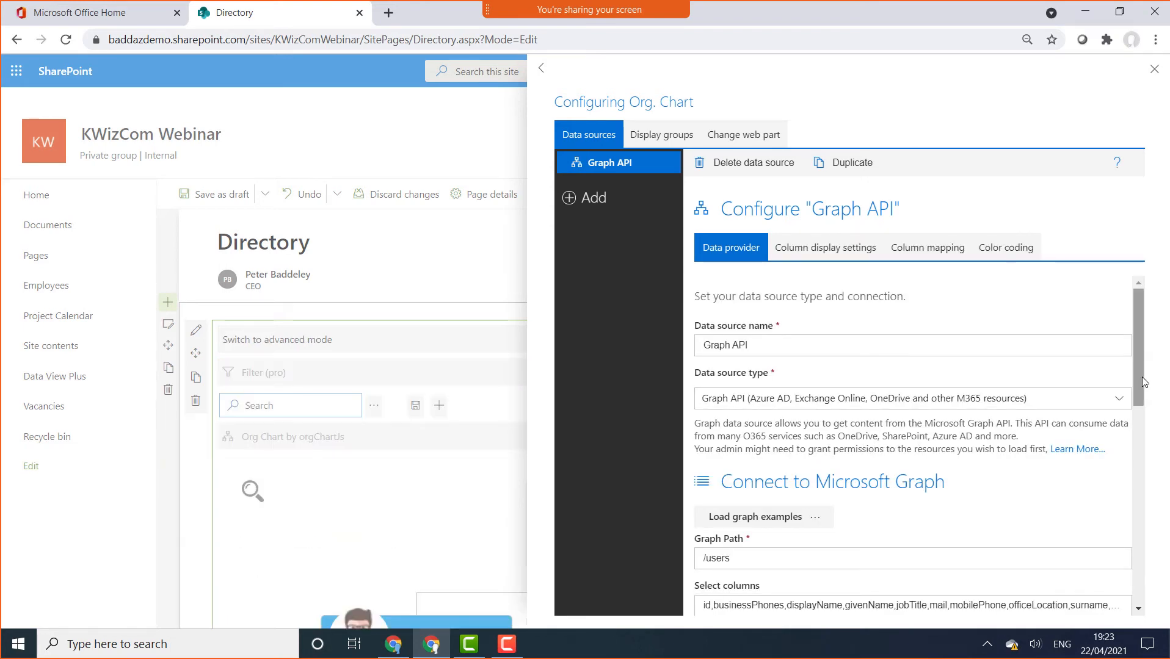
Review column display settings and the mapping Name→displayName, Position→jobTitle, Manager→ManagerId
drag(1140, 388, 1121, 445)
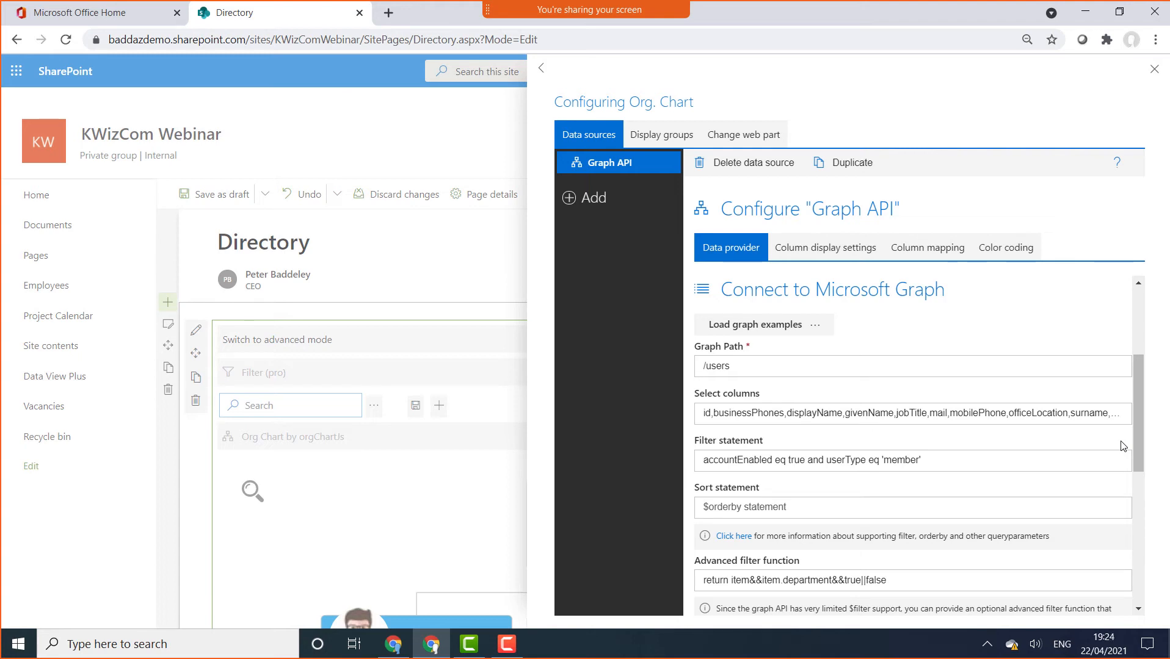
click(827, 255)
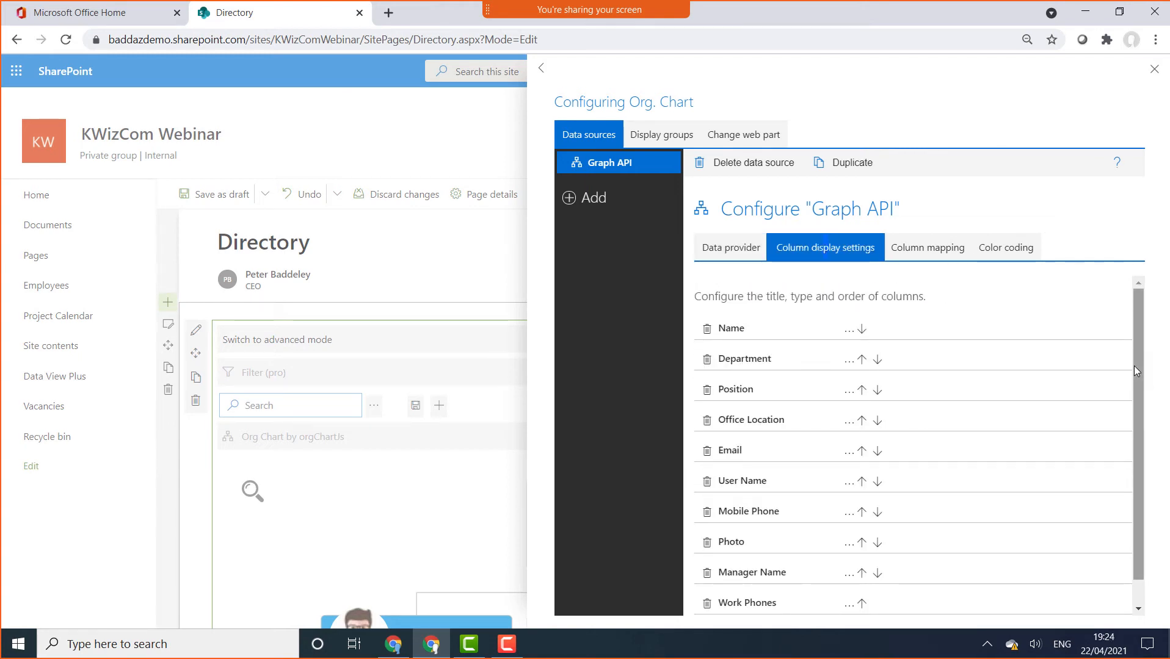
drag(1134, 365, 1140, 432)
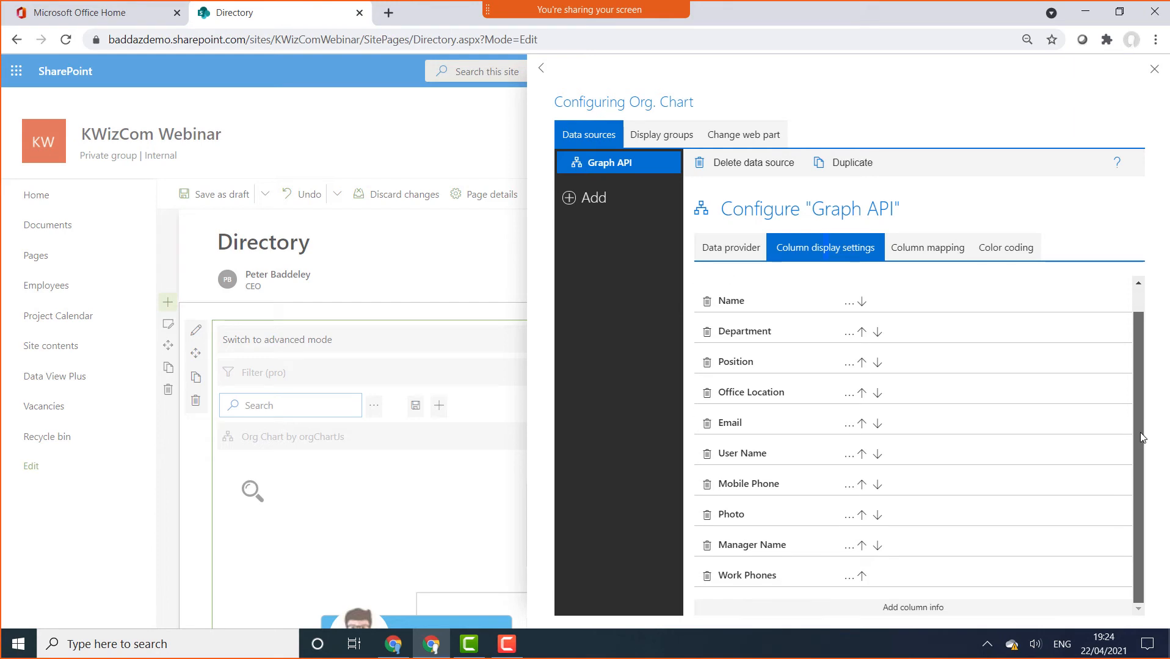
click(913, 259)
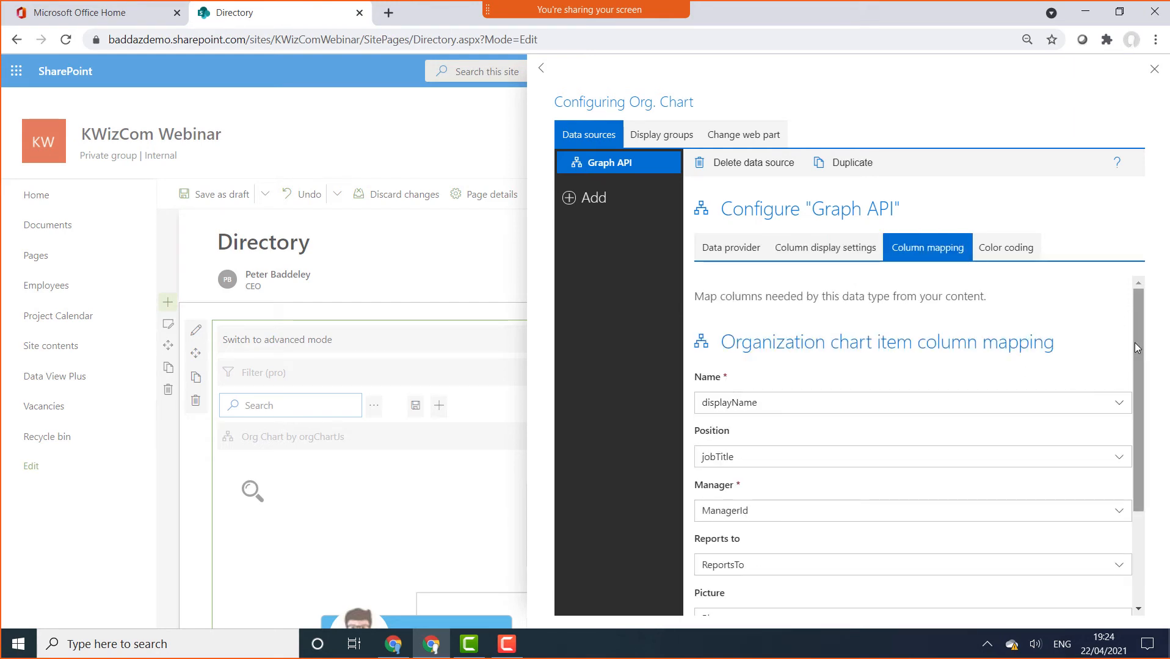
drag(1135, 343, 1102, 308)
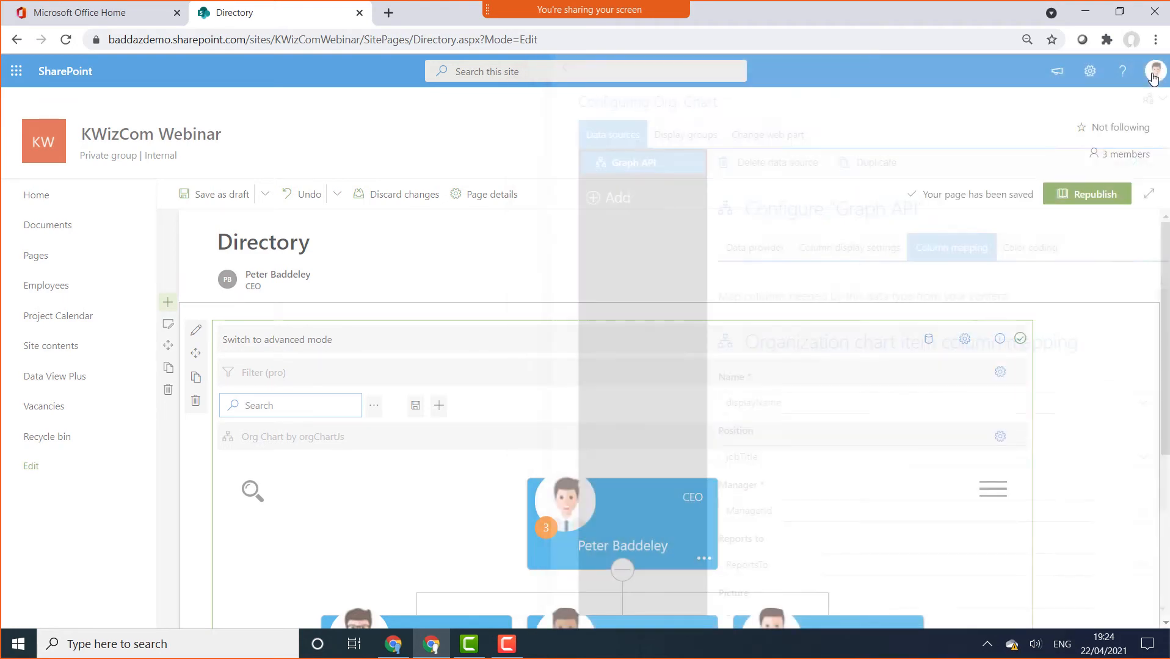
Close the data source panel to show the Graph-sourced org chart, then switch the web part to advanced mode
click(1154, 69)
scroll(1156, 304, down, 3)
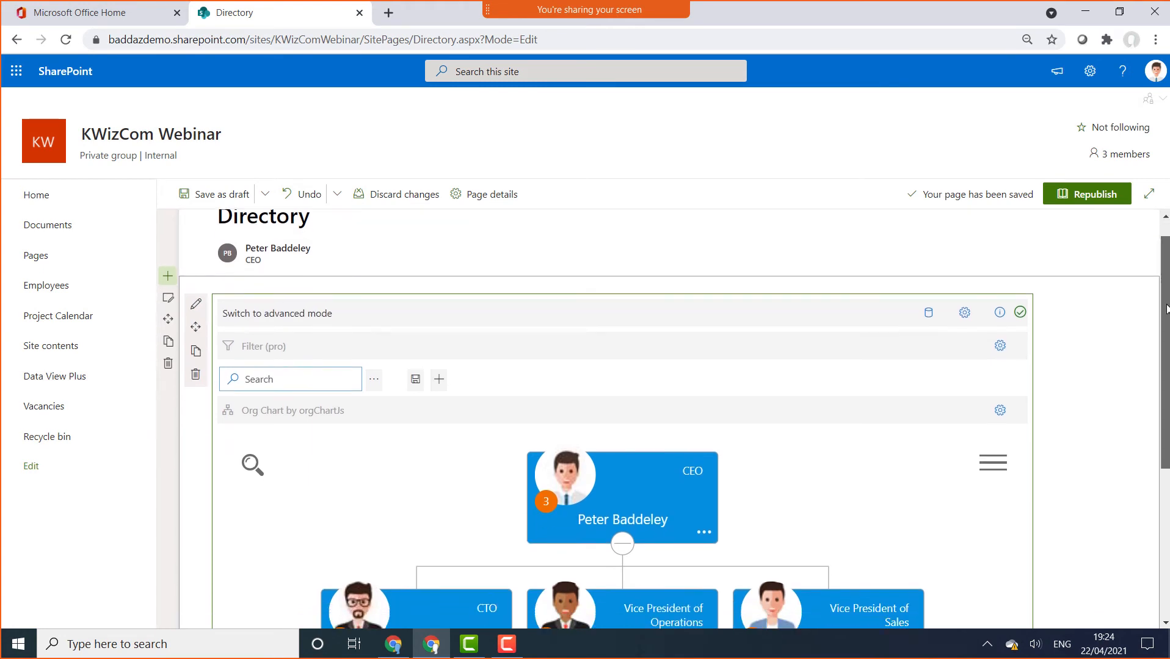
scroll(1142, 359, up, 1)
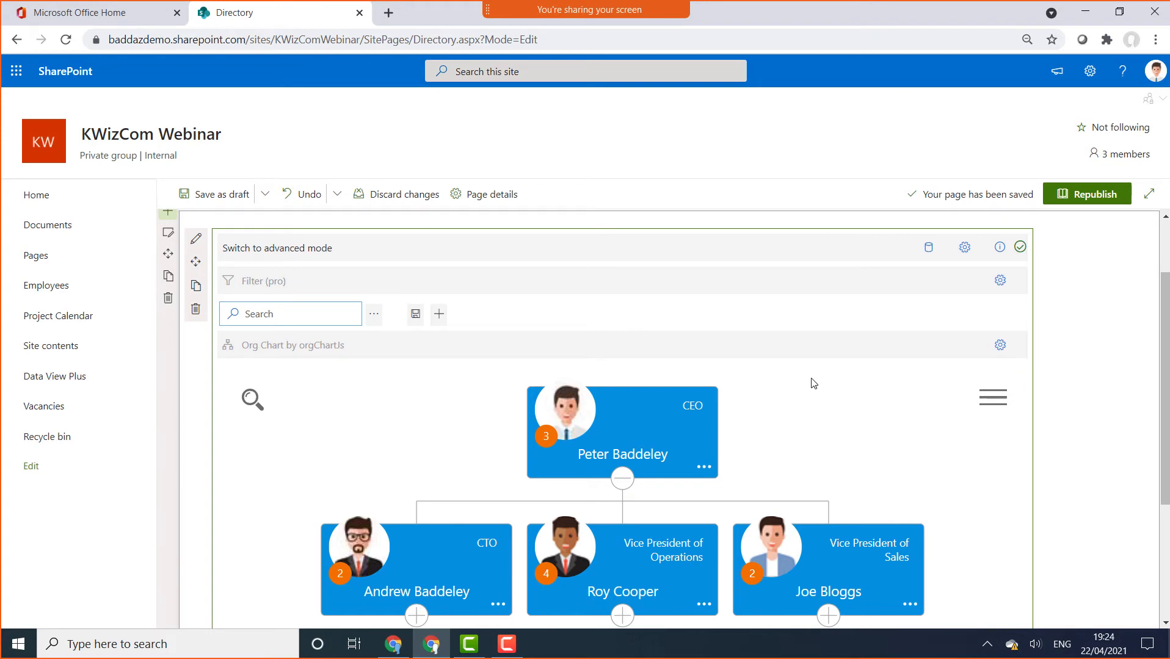
click(292, 257)
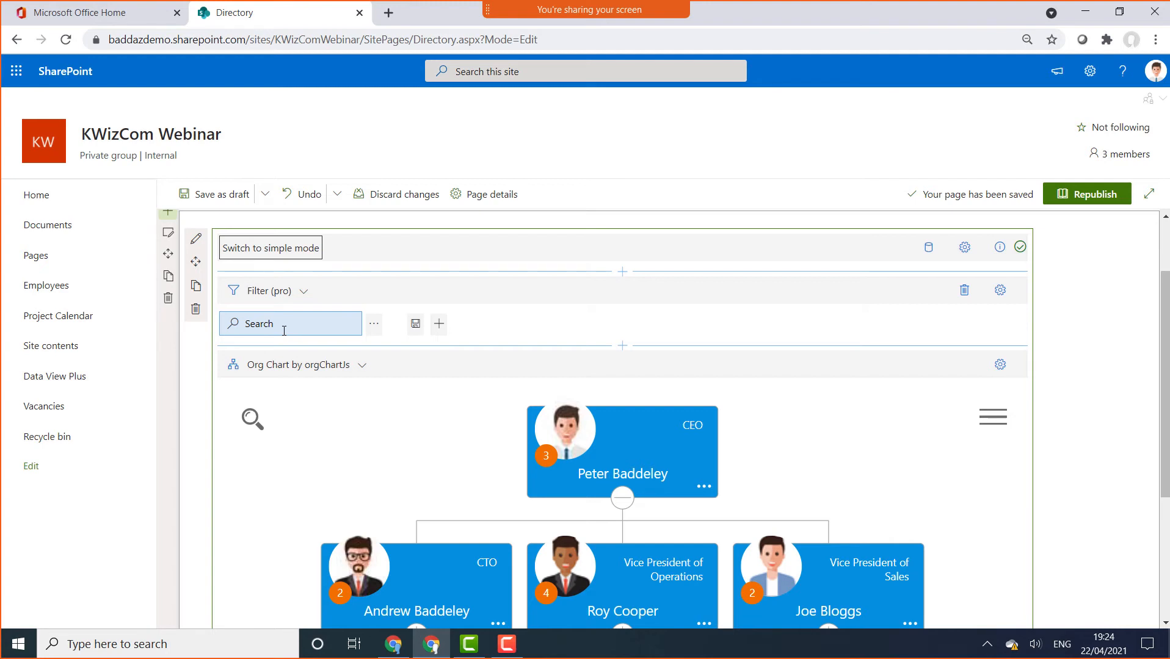
mouse_move(257, 433)
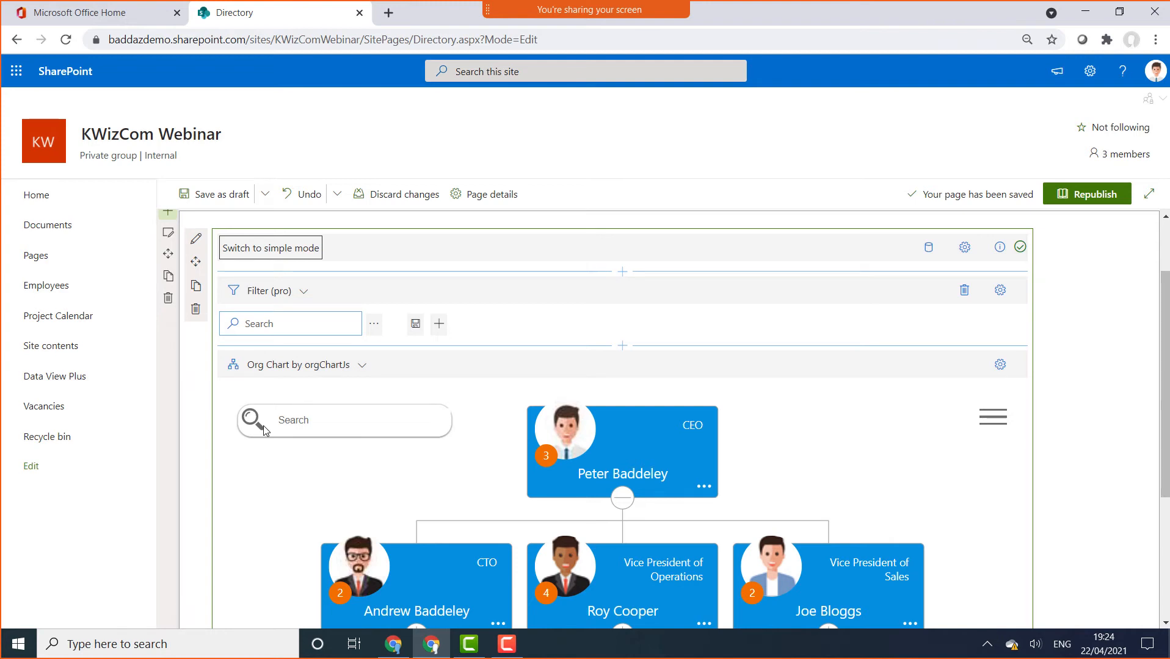
Turn off the org chart's built-in search in its design settings
click(1000, 365)
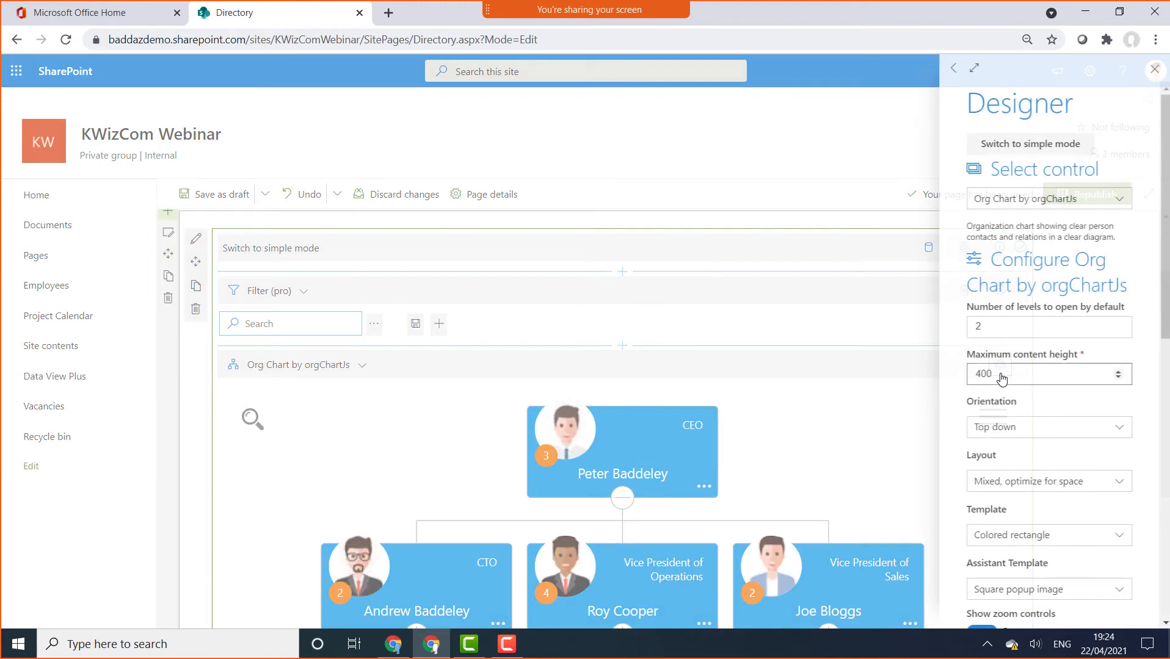
scroll(1072, 479, down, 3)
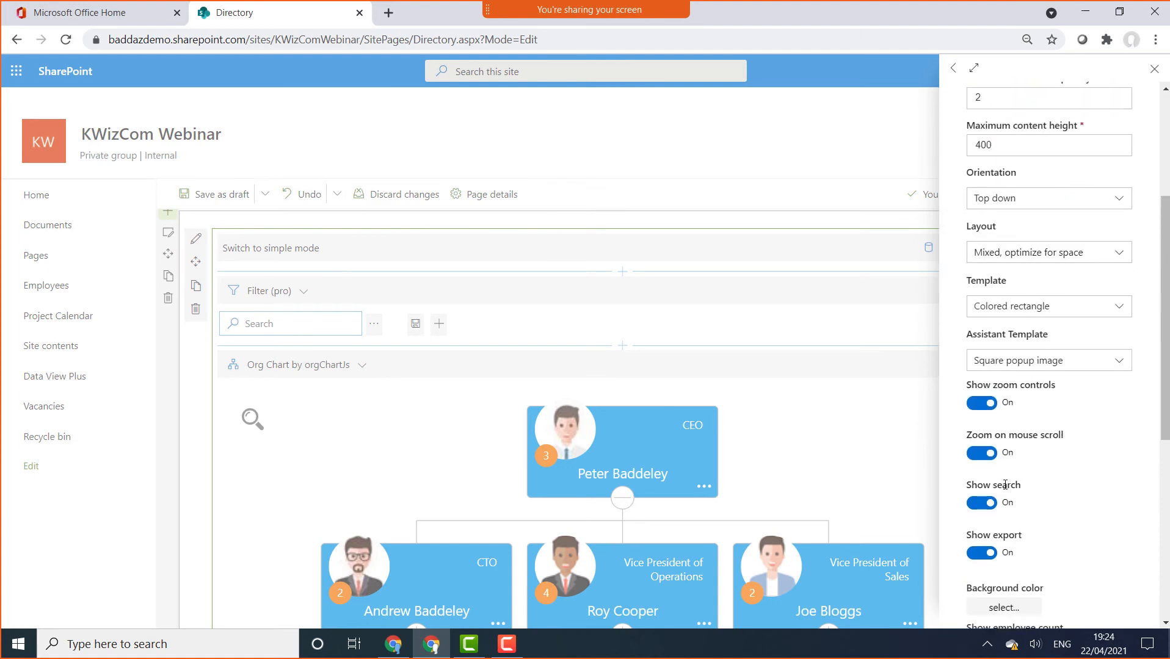
click(988, 504)
click(1154, 69)
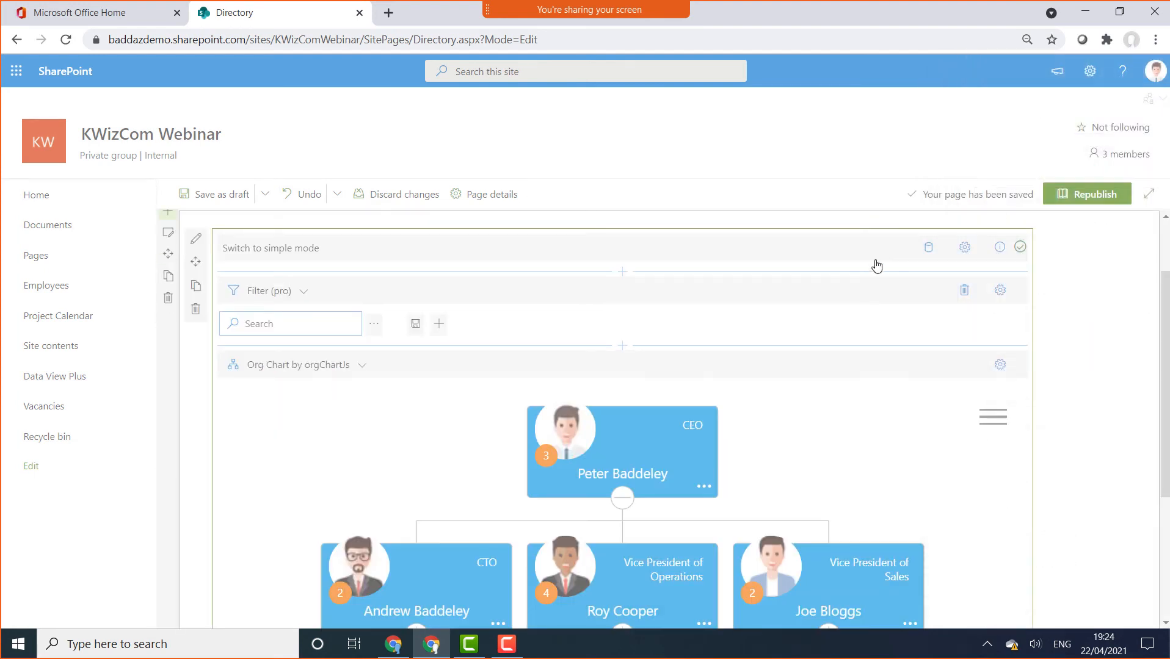
Set the filter fields to Department and Office Location and turn off the free-text search box
click(437, 330)
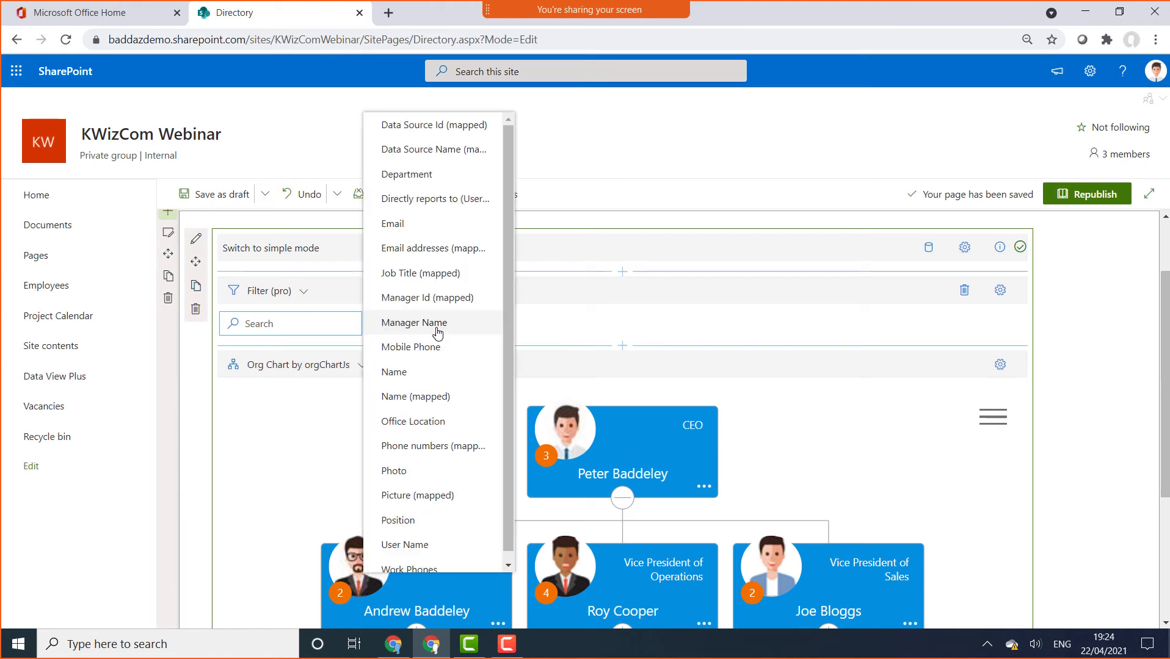
click(464, 177)
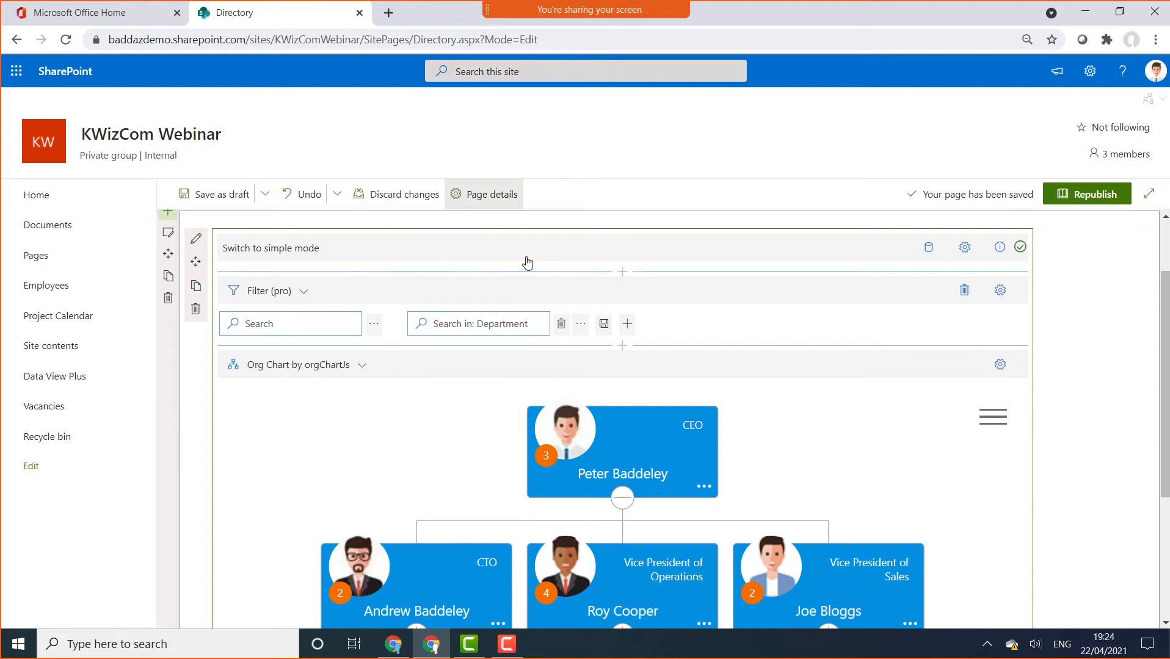
click(623, 330)
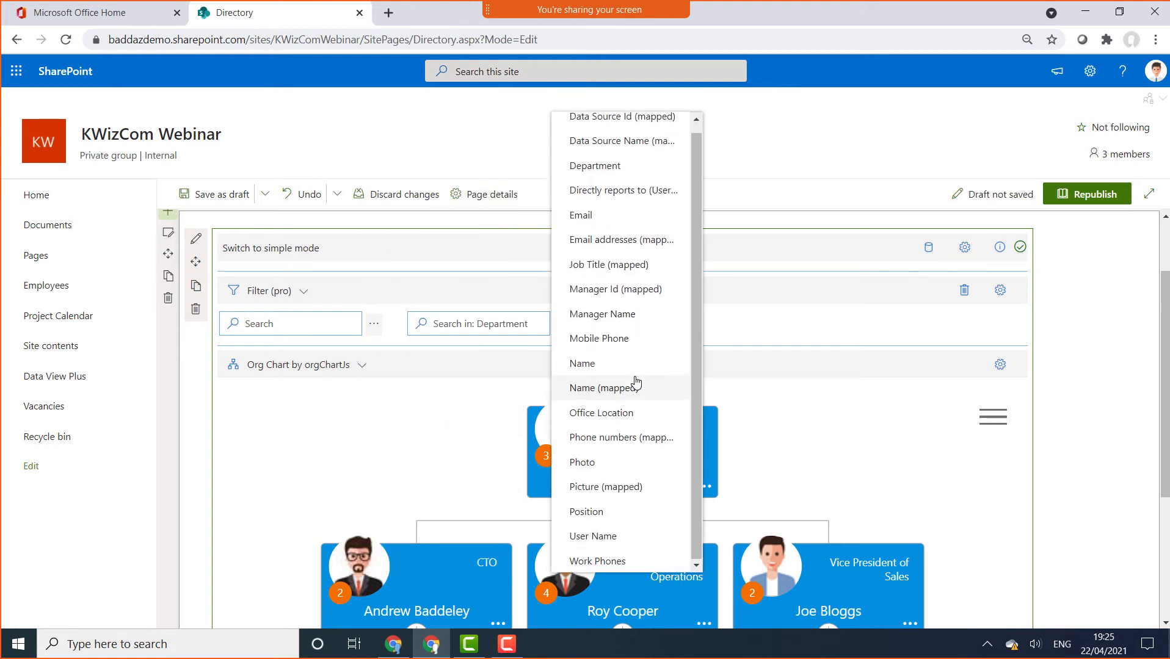
click(637, 421)
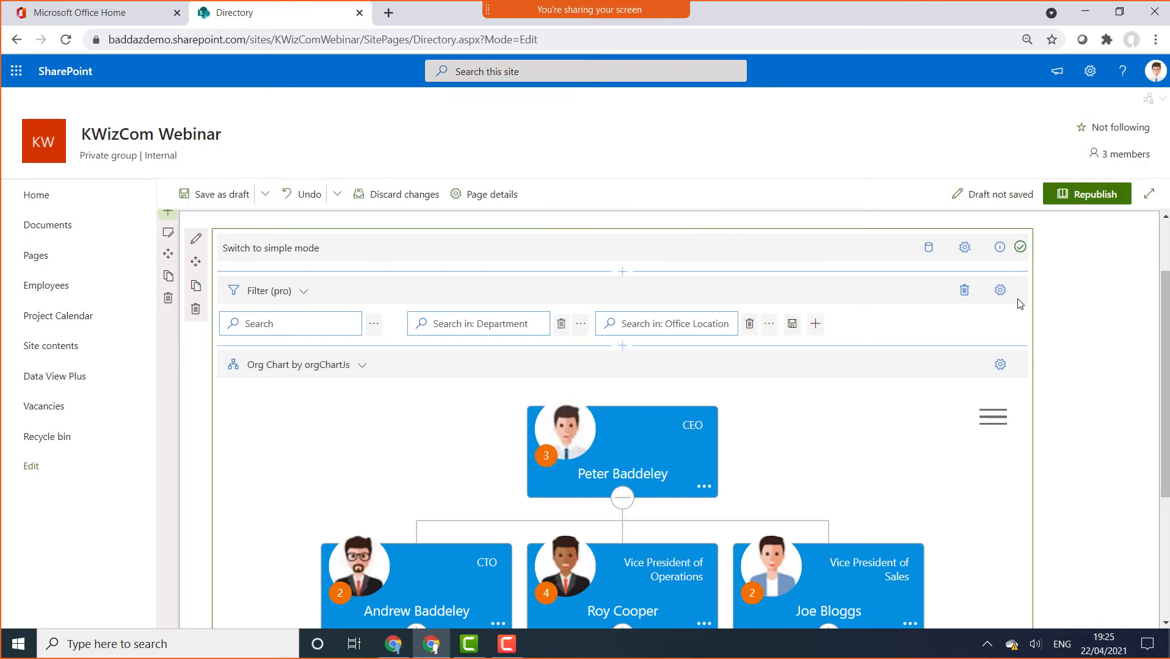
click(1000, 292)
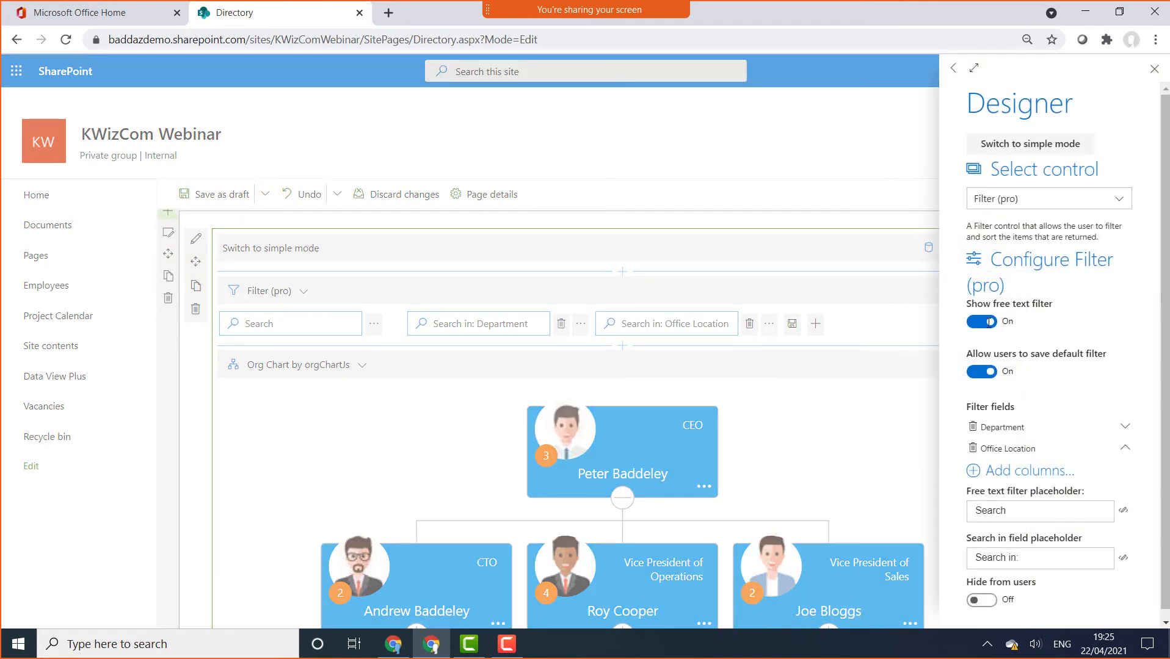
click(989, 322)
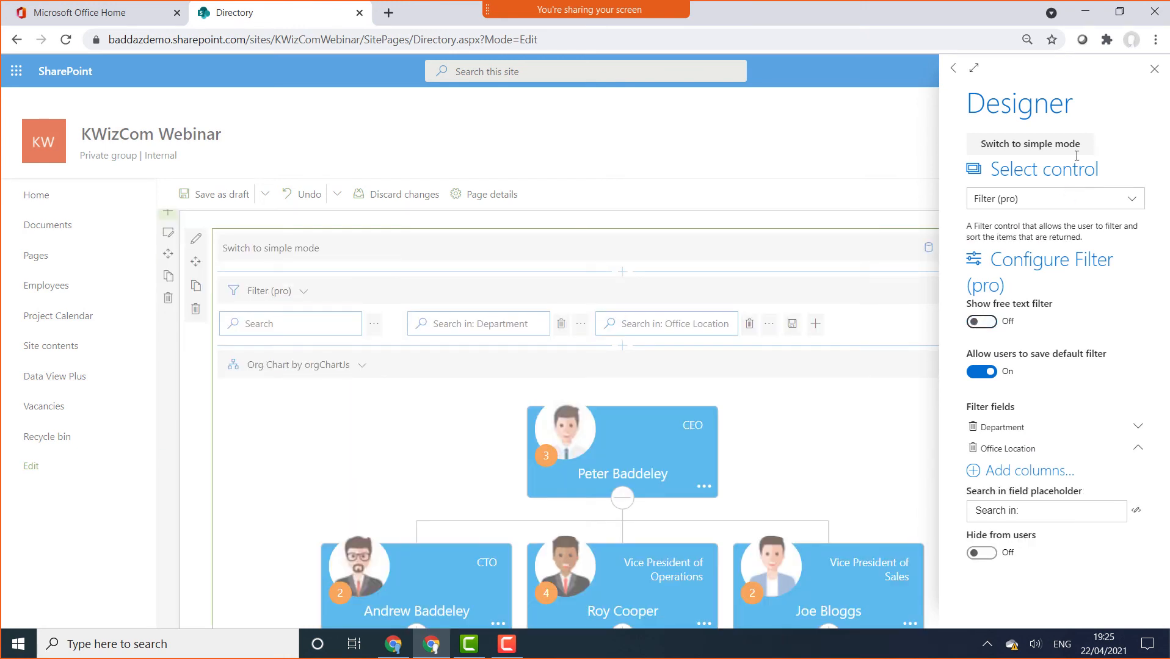
click(1155, 70)
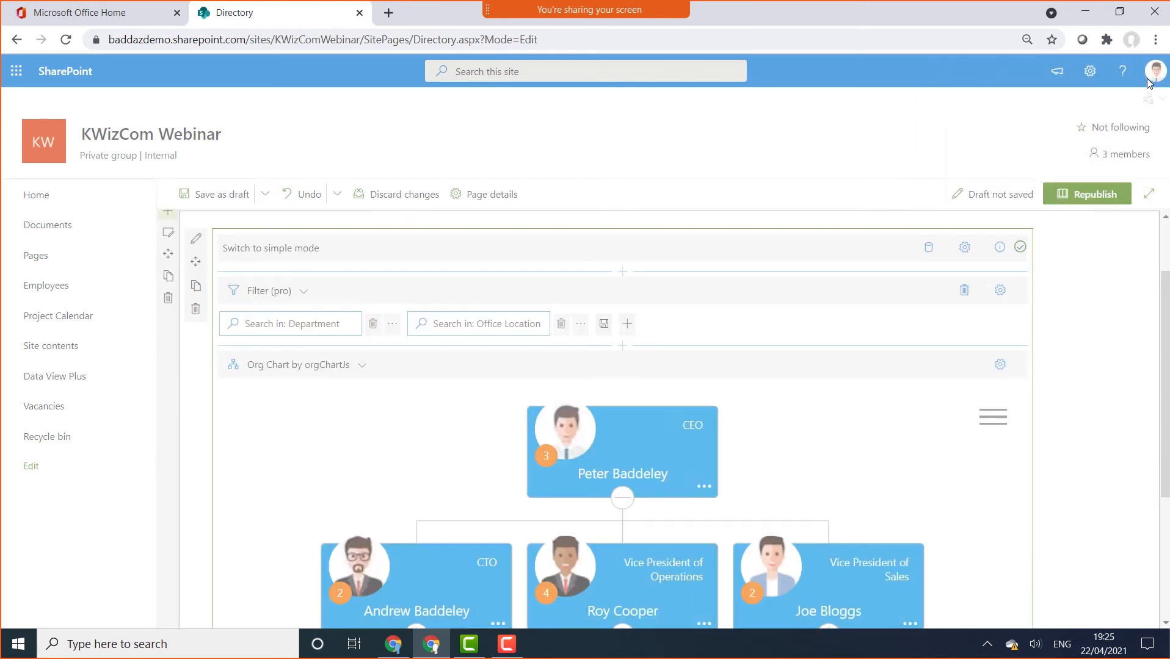
Republish the Directory page and check the departments offered by the Department filter
click(1081, 195)
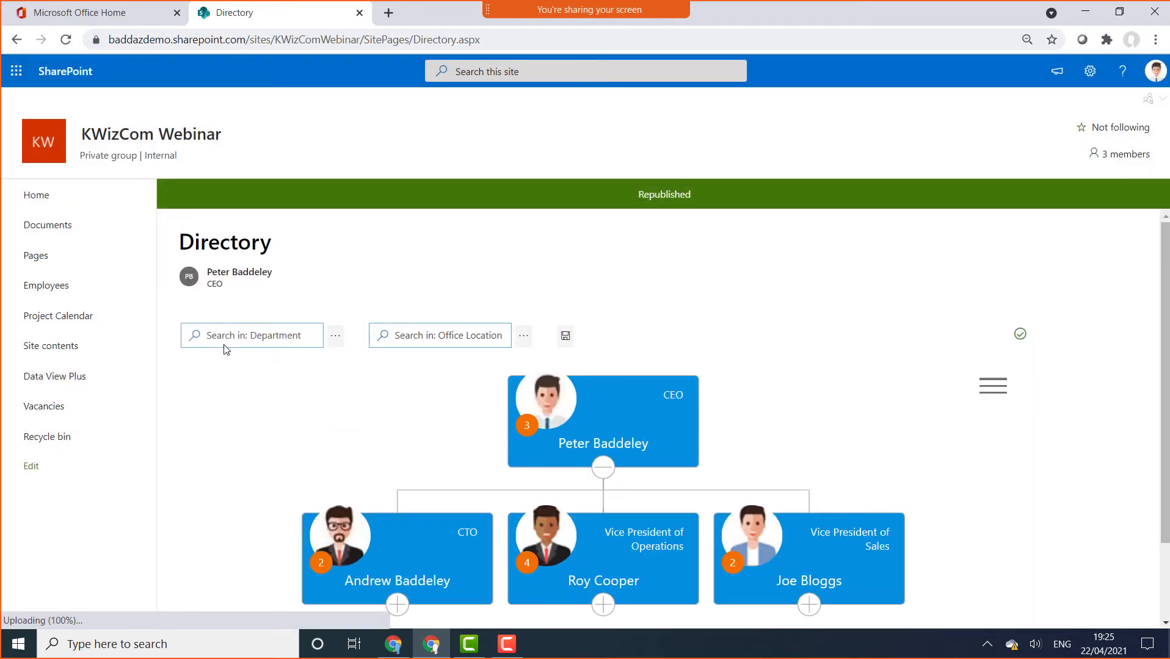
click(226, 347)
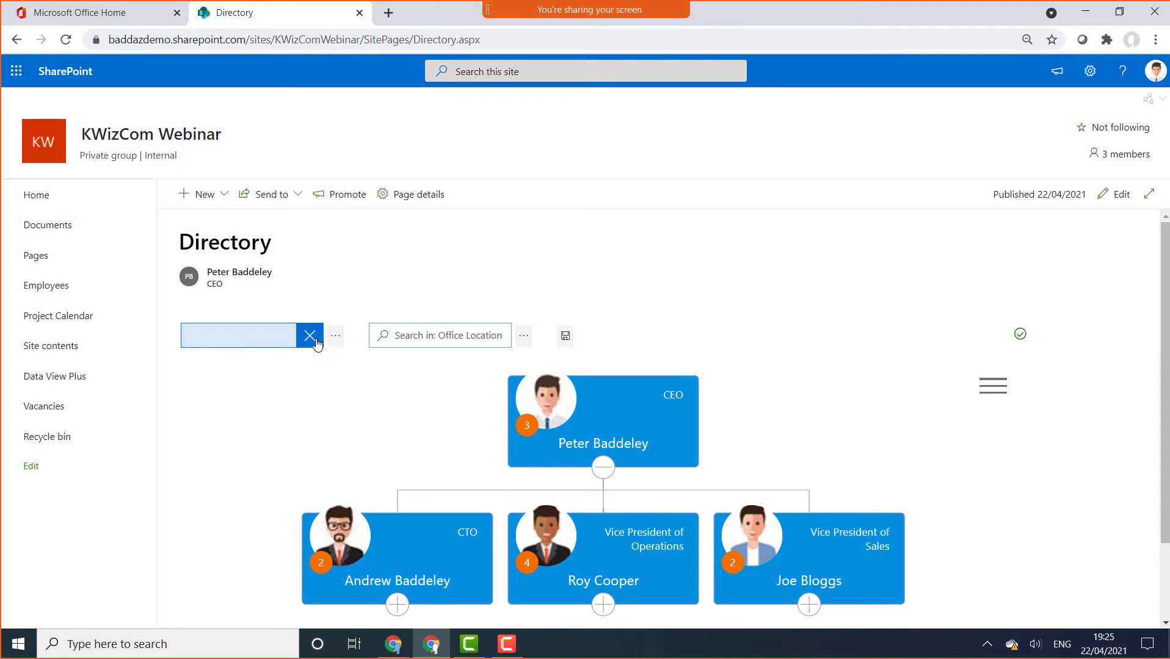
click(340, 341)
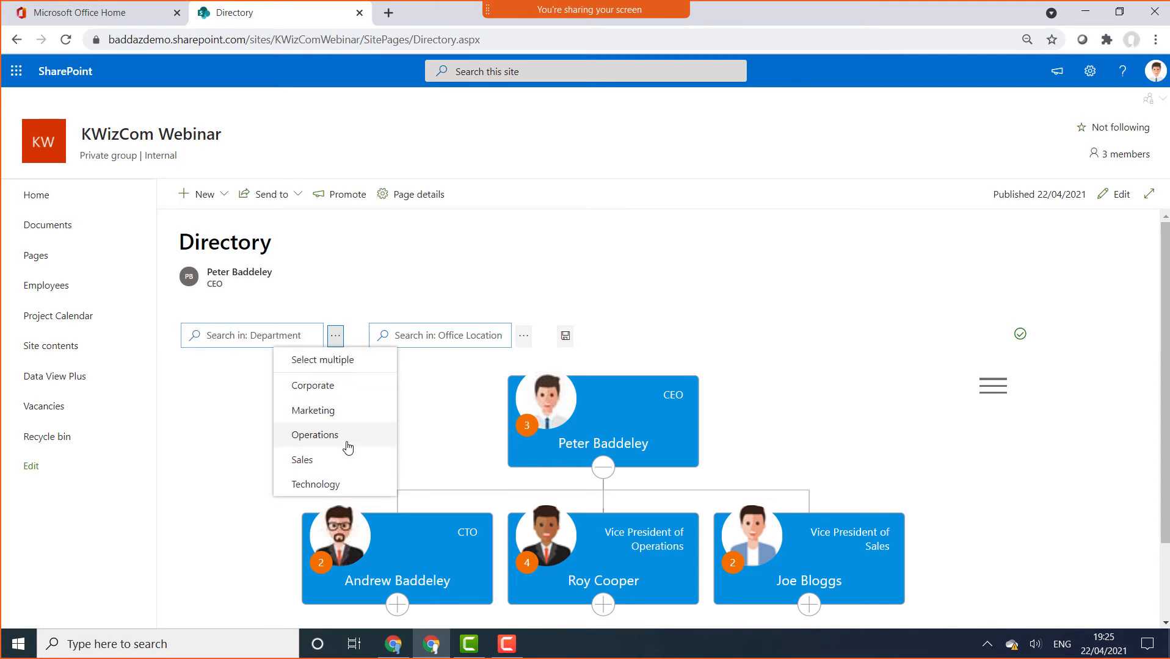
click(880, 275)
Return the page to edit mode with the web part in advanced mode and list insertable controls
click(1105, 192)
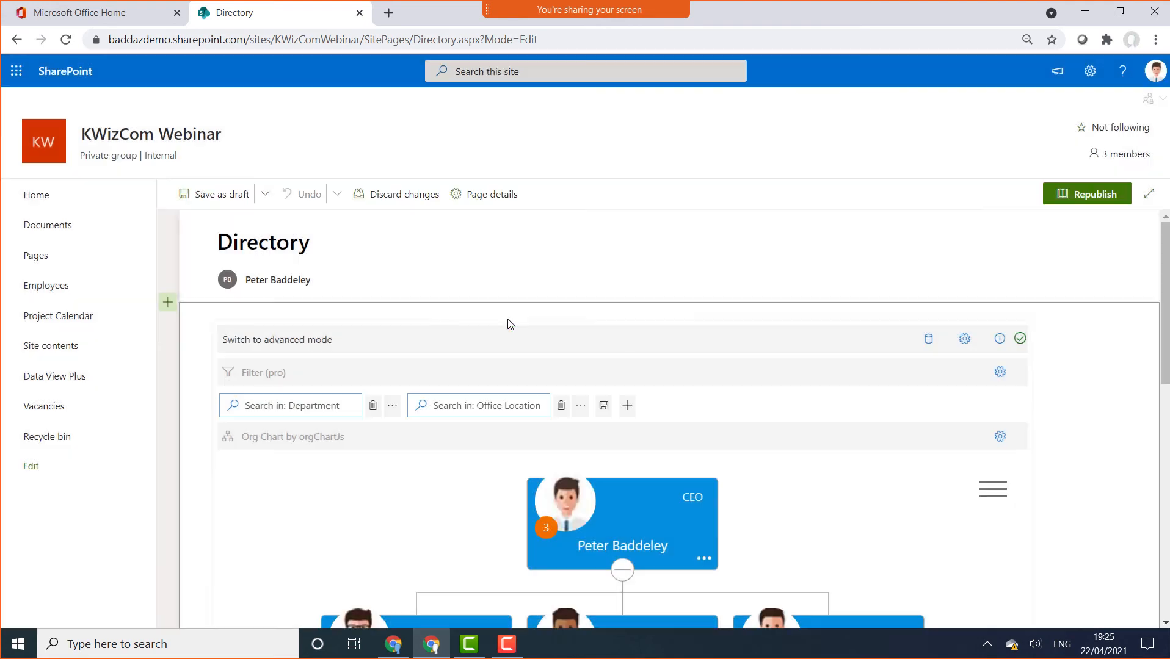
click(264, 344)
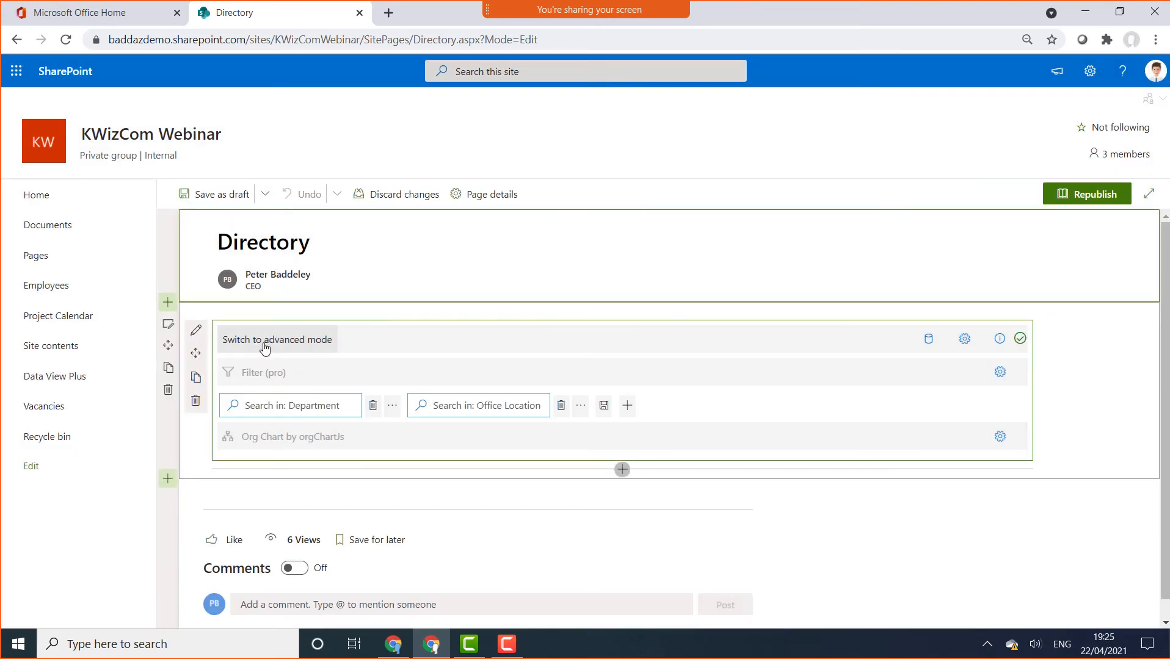
click(264, 346)
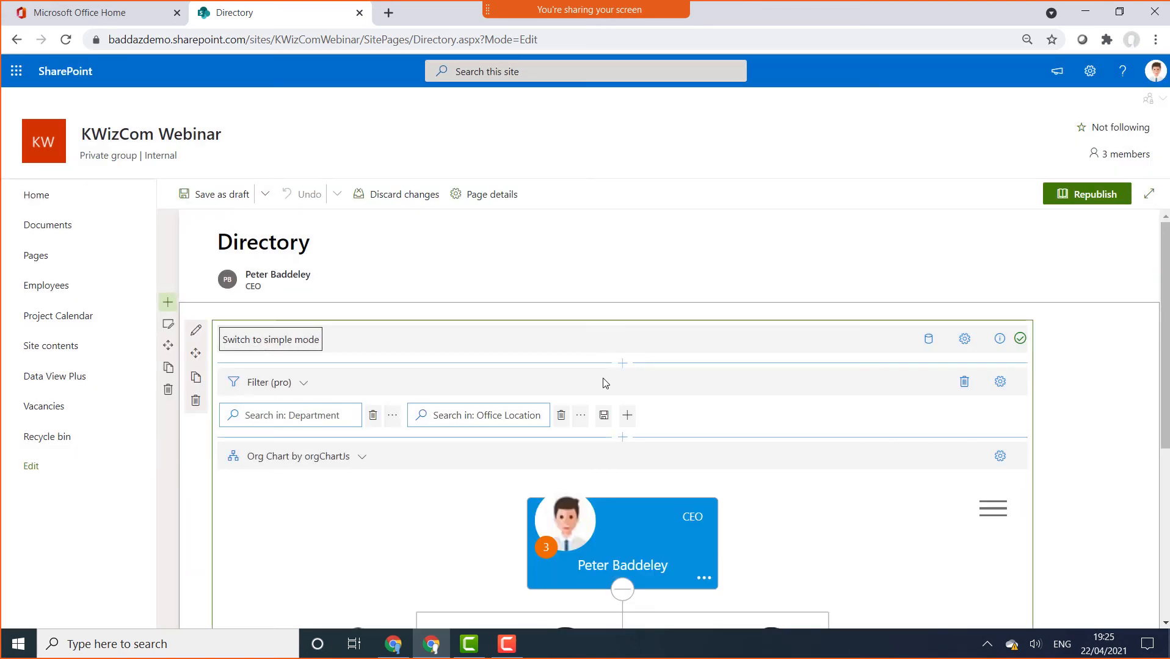
click(622, 364)
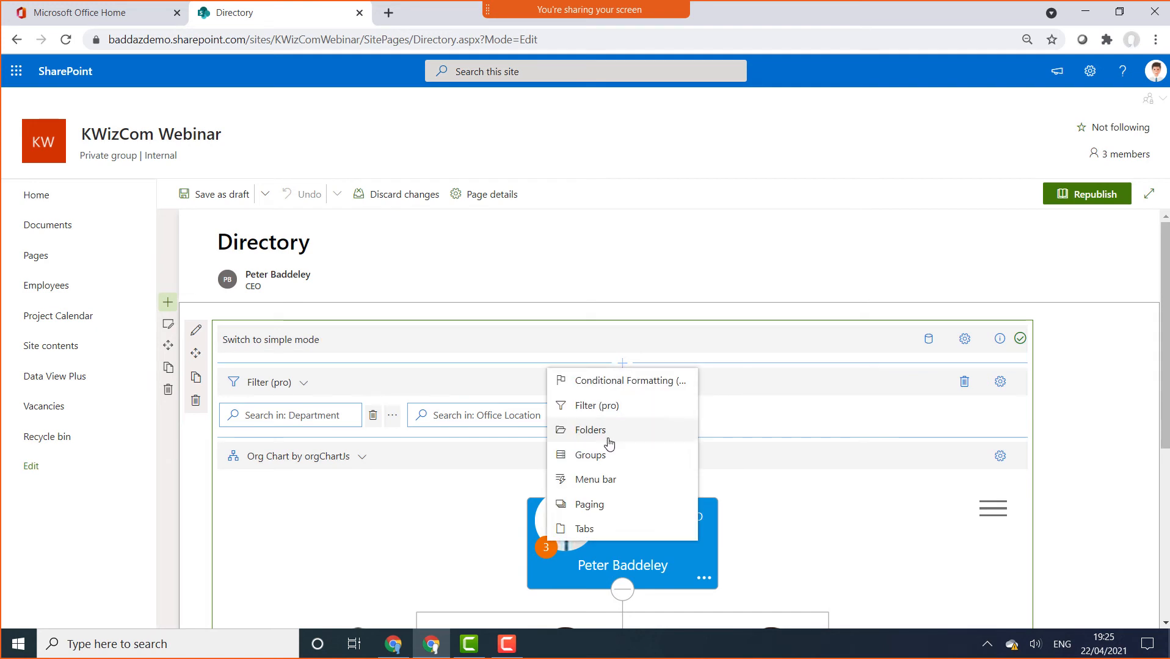
Insert a Tabs control grouped by Department into Corporate, Technology, Operations, Marketing and Sales tabs
click(597, 529)
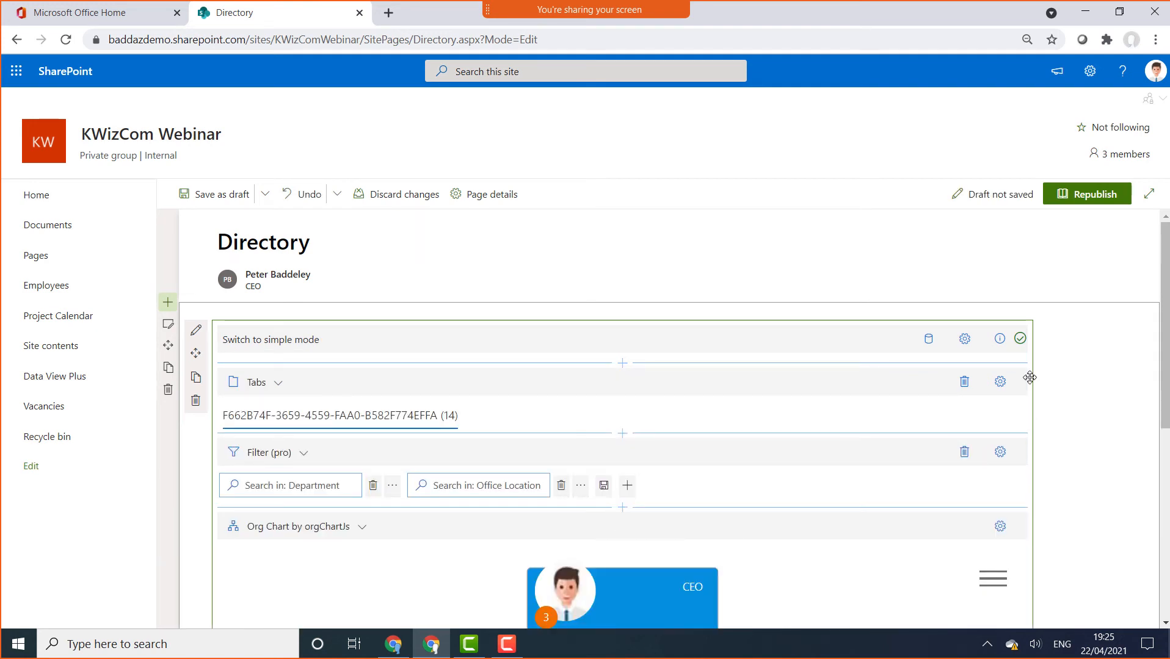
click(999, 383)
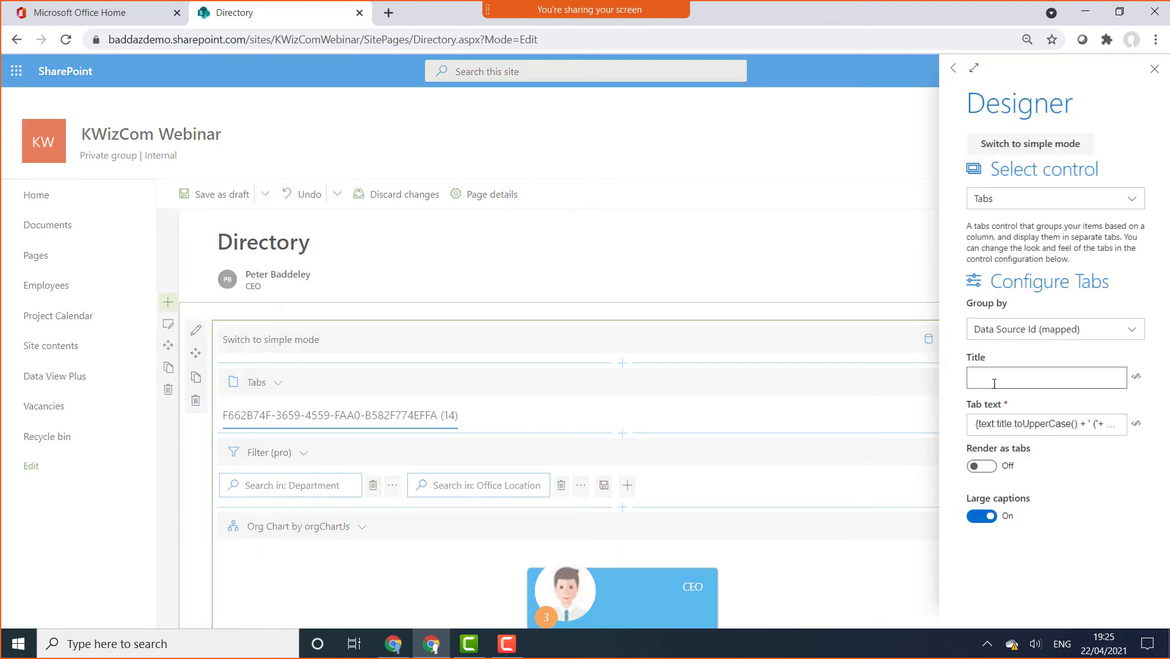
click(1056, 335)
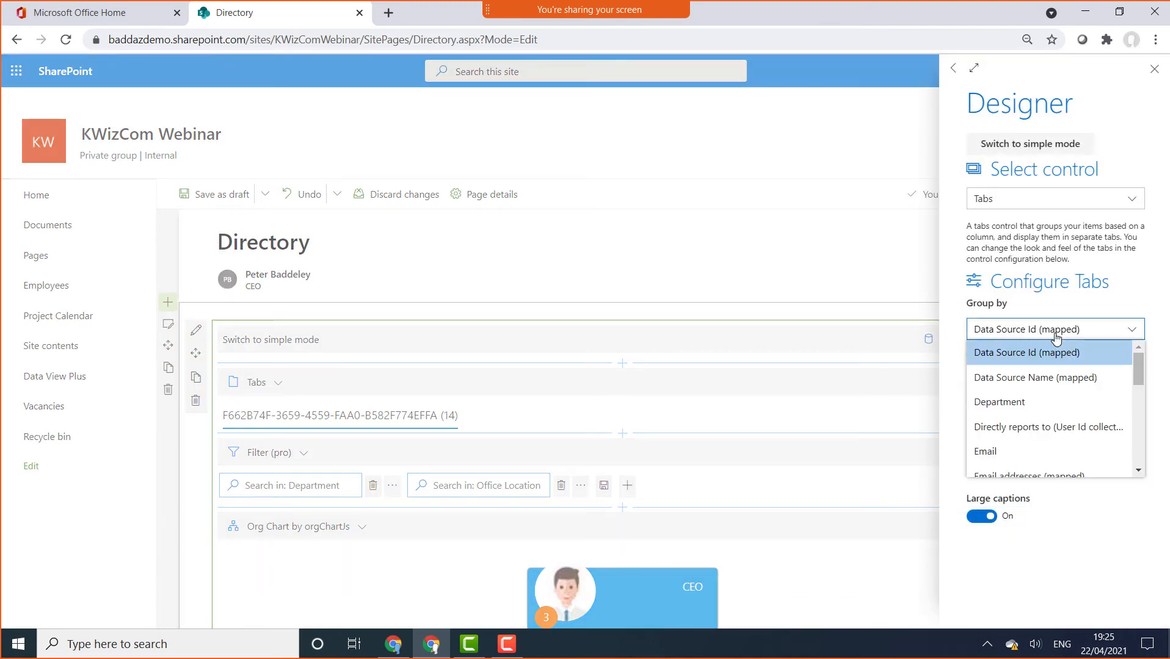
click(1030, 404)
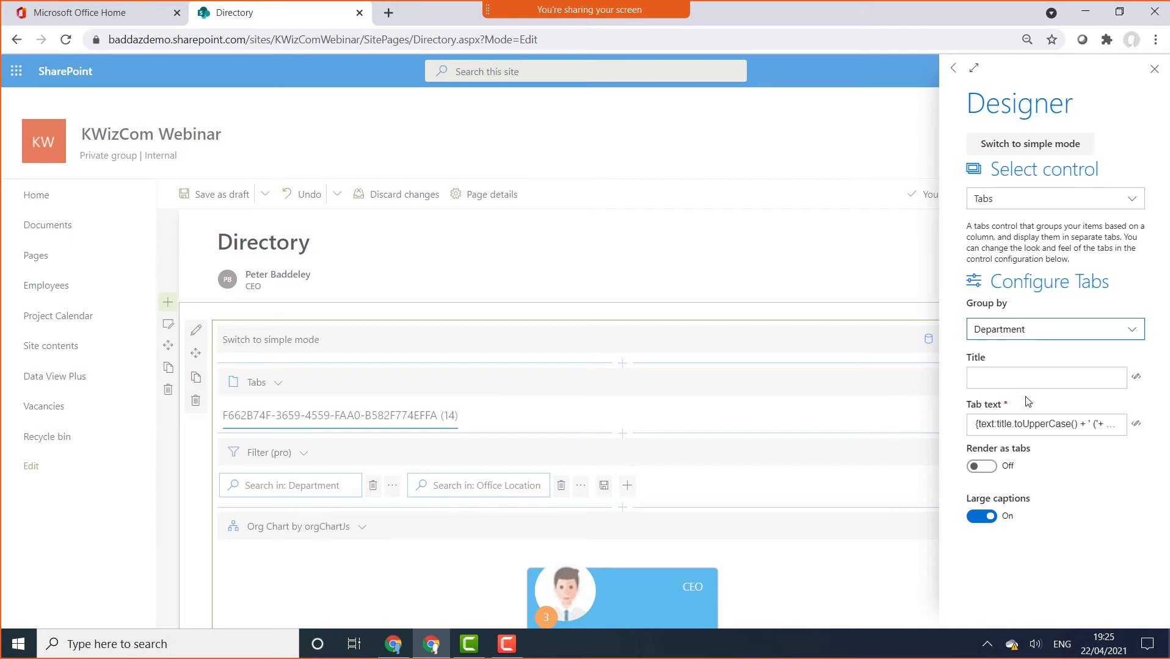
click(1154, 69)
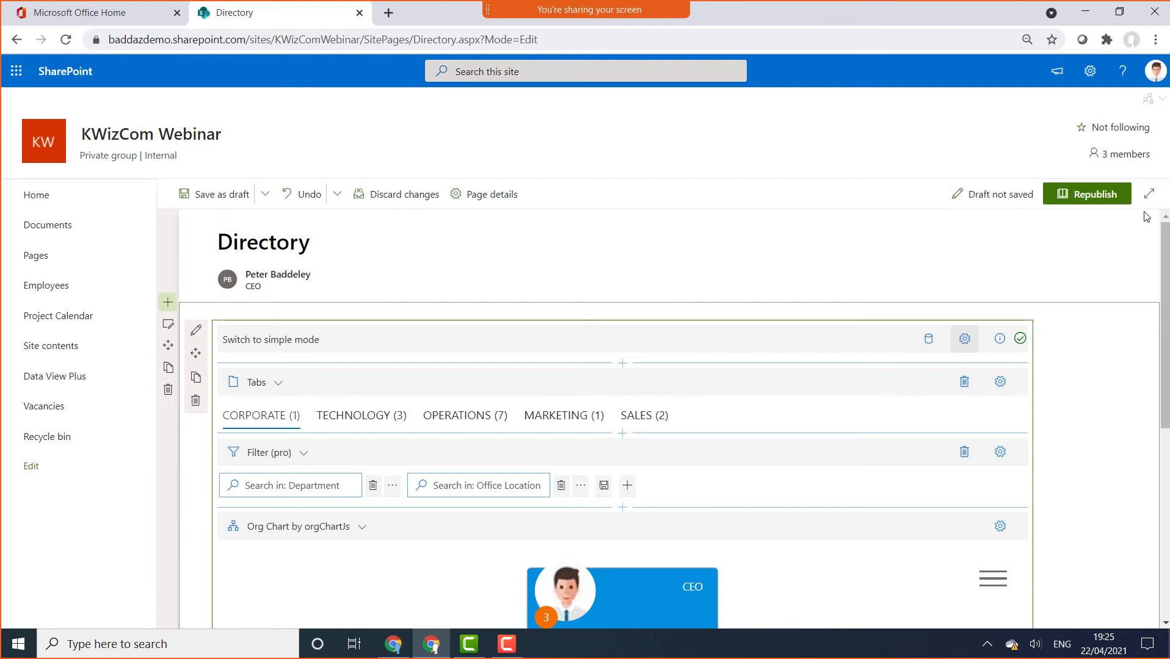
Republish the page, test the TECHNOLOGY, OPERATIONS and CORPORATE tabs, then return to editing
click(1110, 196)
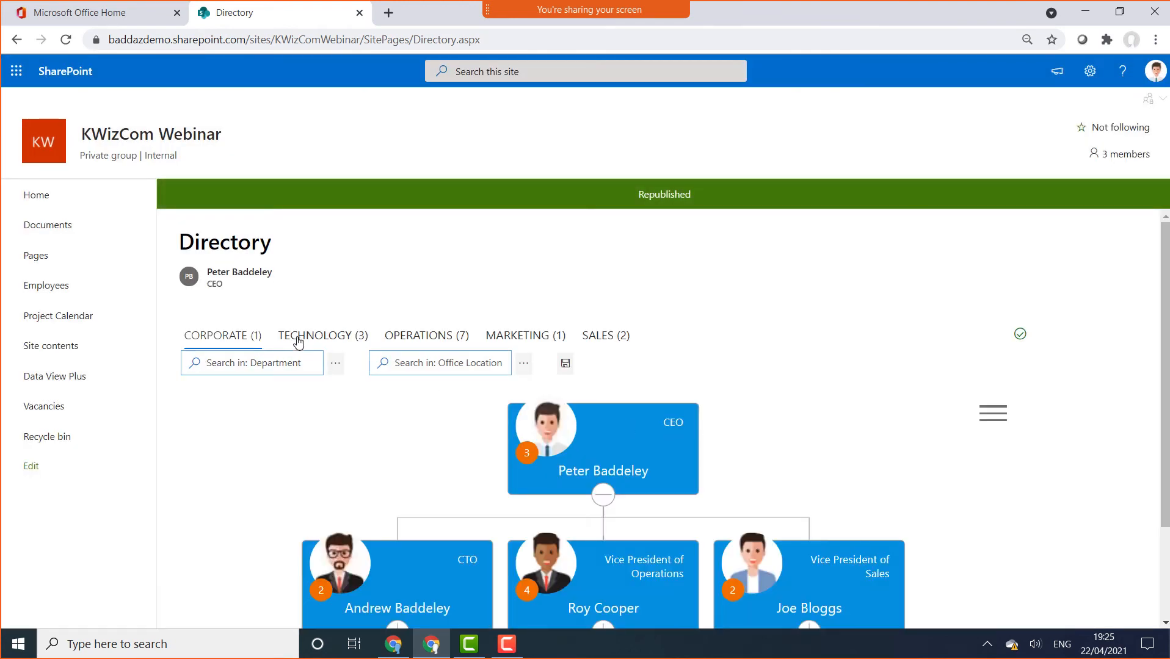
click(299, 341)
click(406, 339)
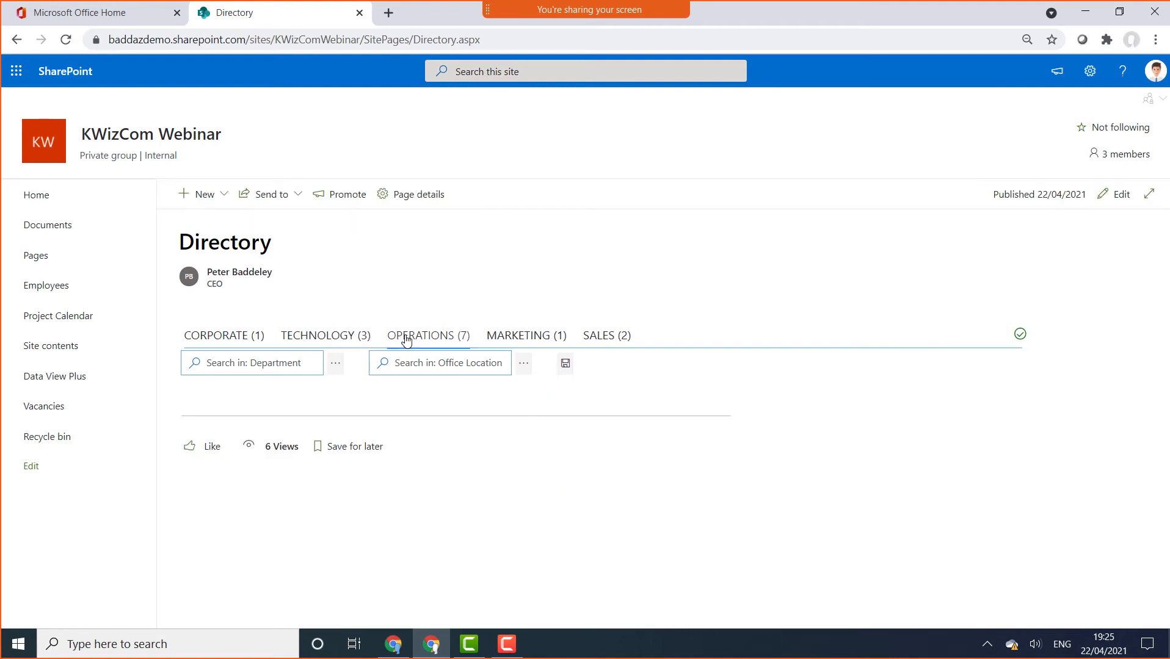
click(231, 335)
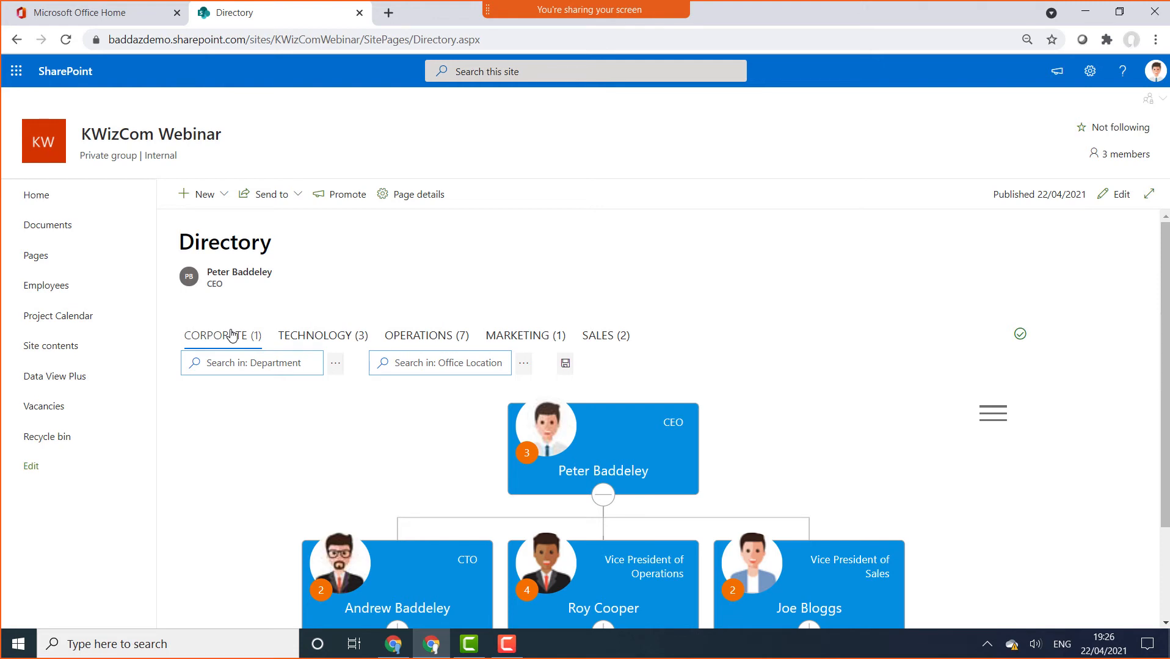
click(1118, 195)
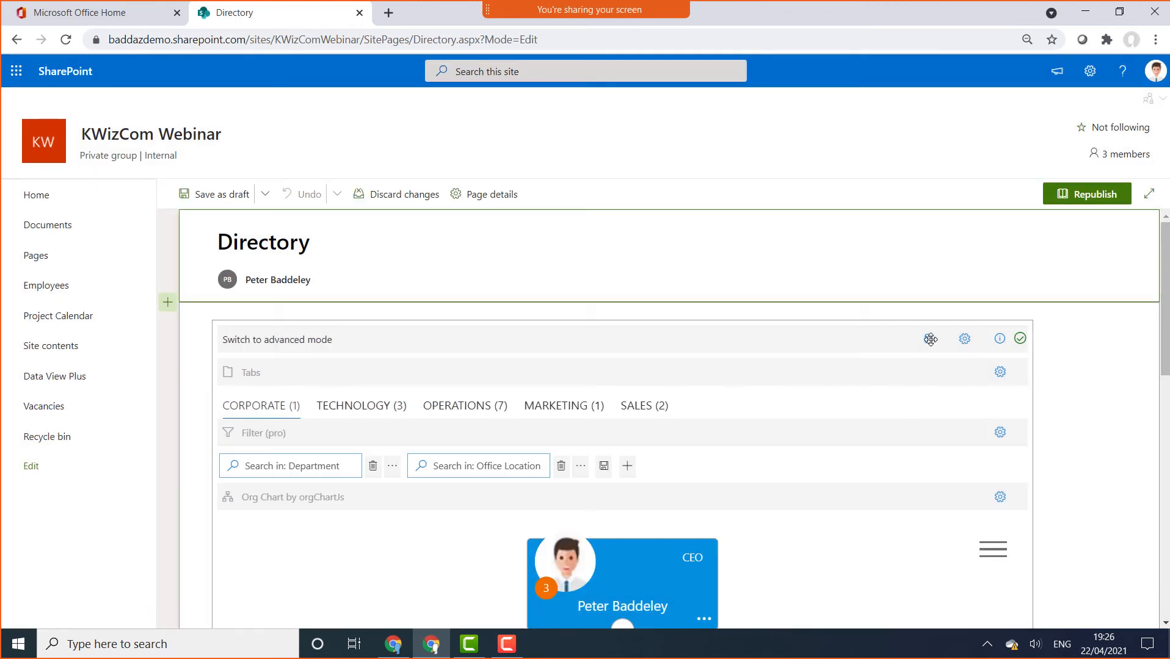
Add an 'Org Chart' display group that uses the Graph API data source
click(928, 340)
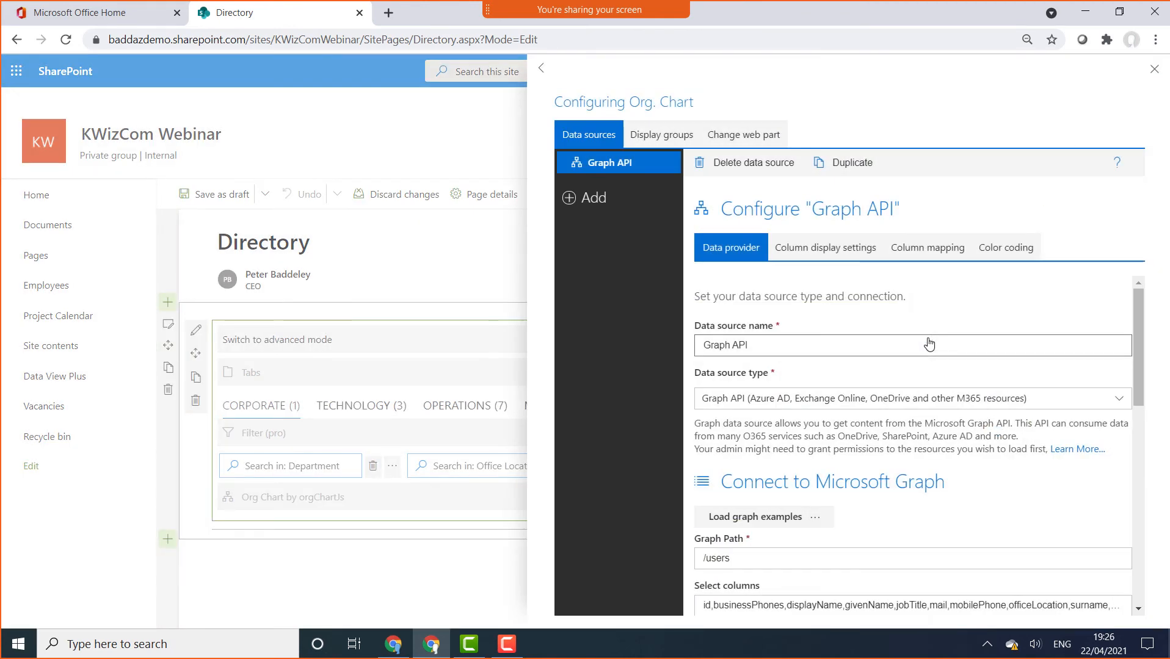
click(666, 136)
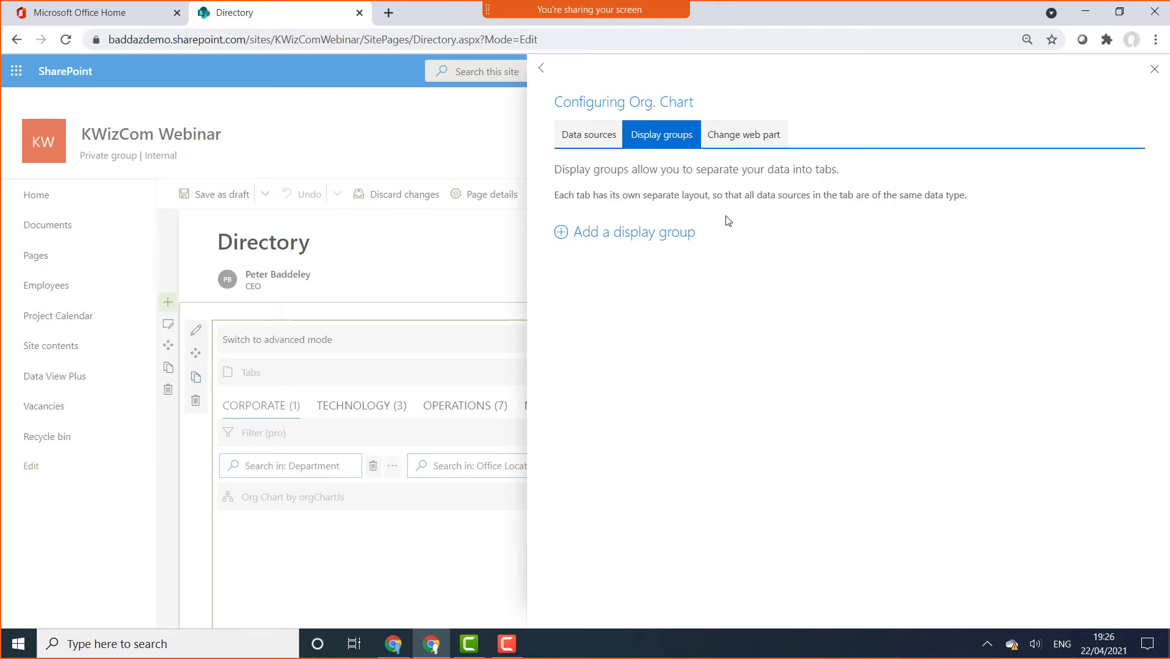
click(618, 233)
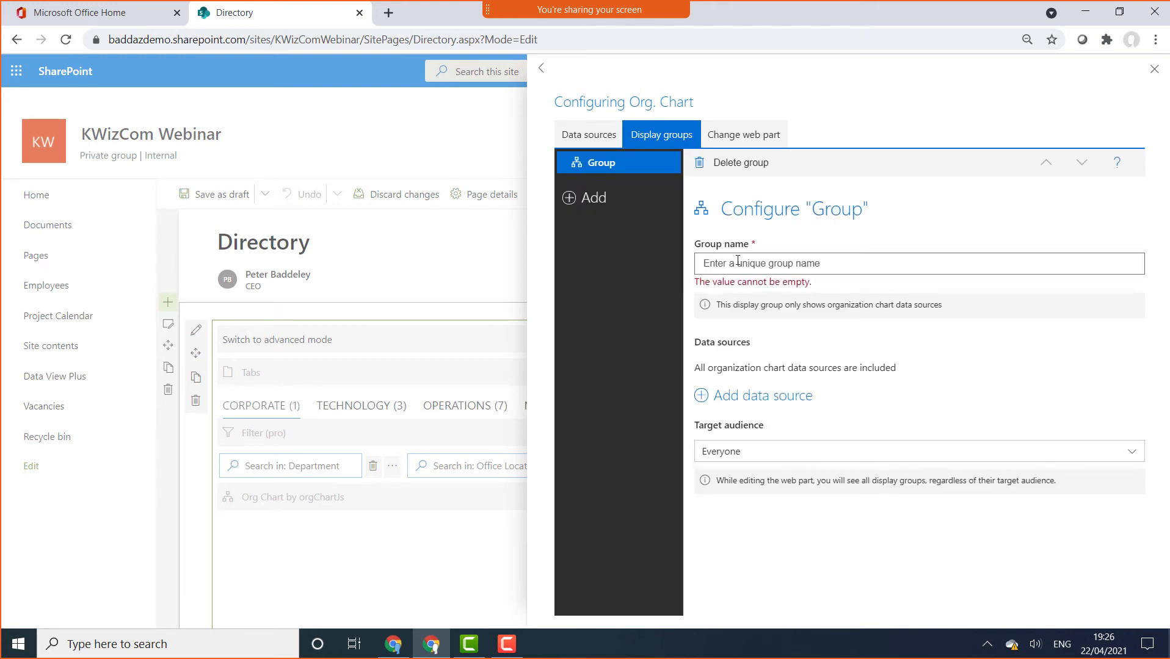
text(Org Chart)
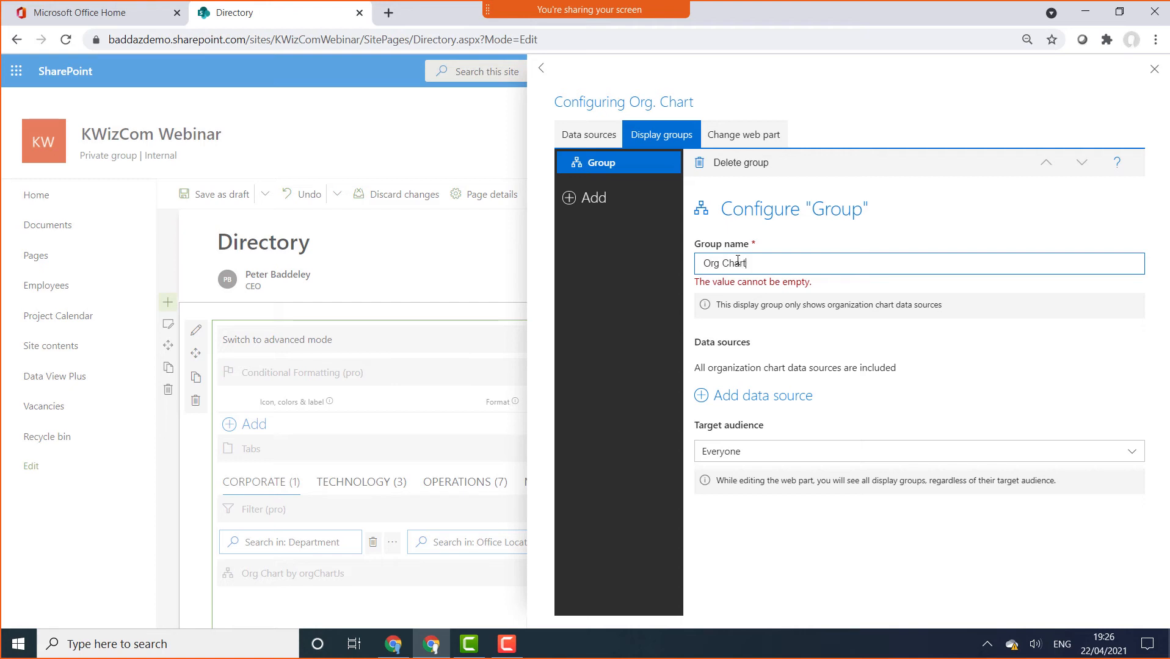
click(750, 397)
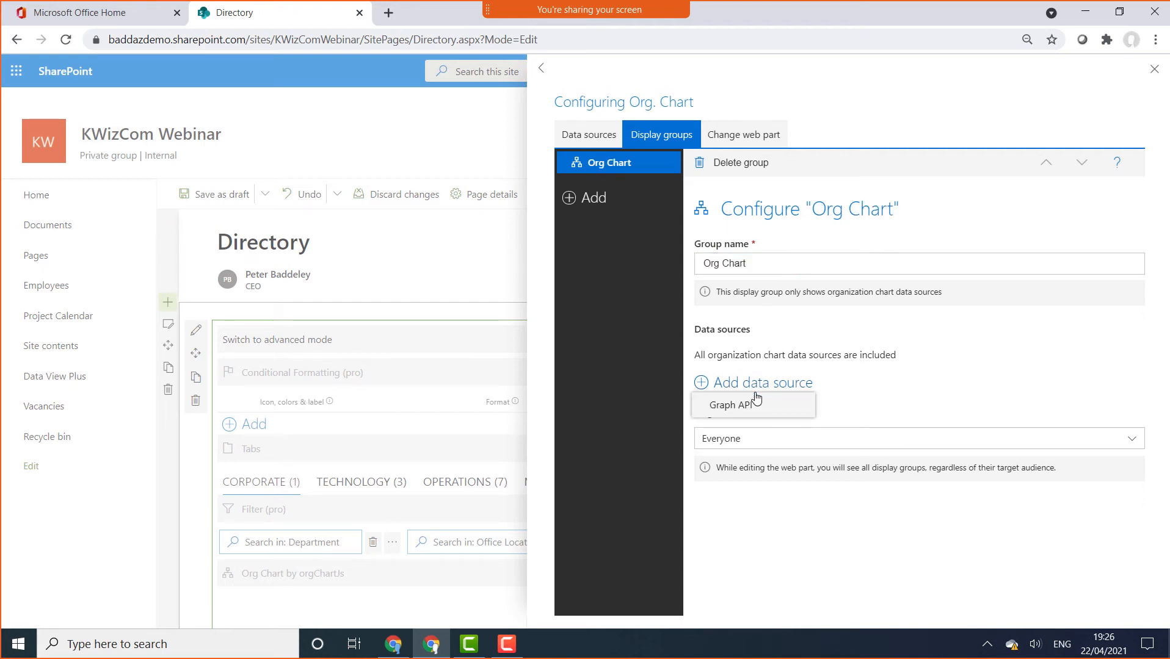
click(753, 405)
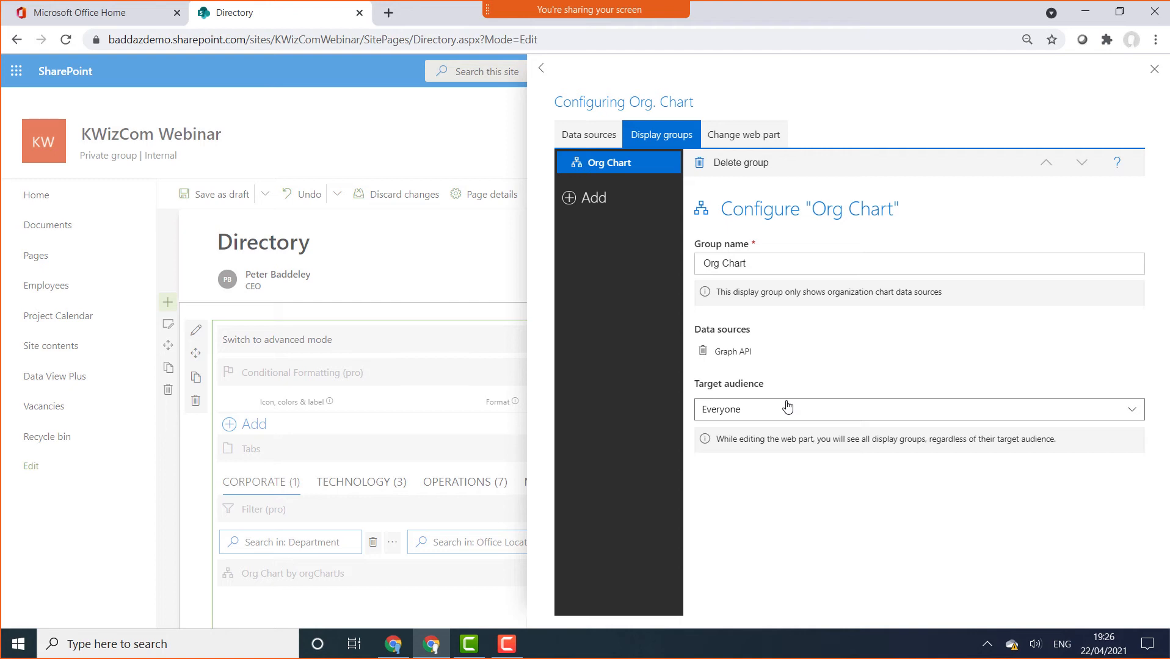
Add a second 'Directory' display group with Graph API as its source, then close the configuration
click(599, 201)
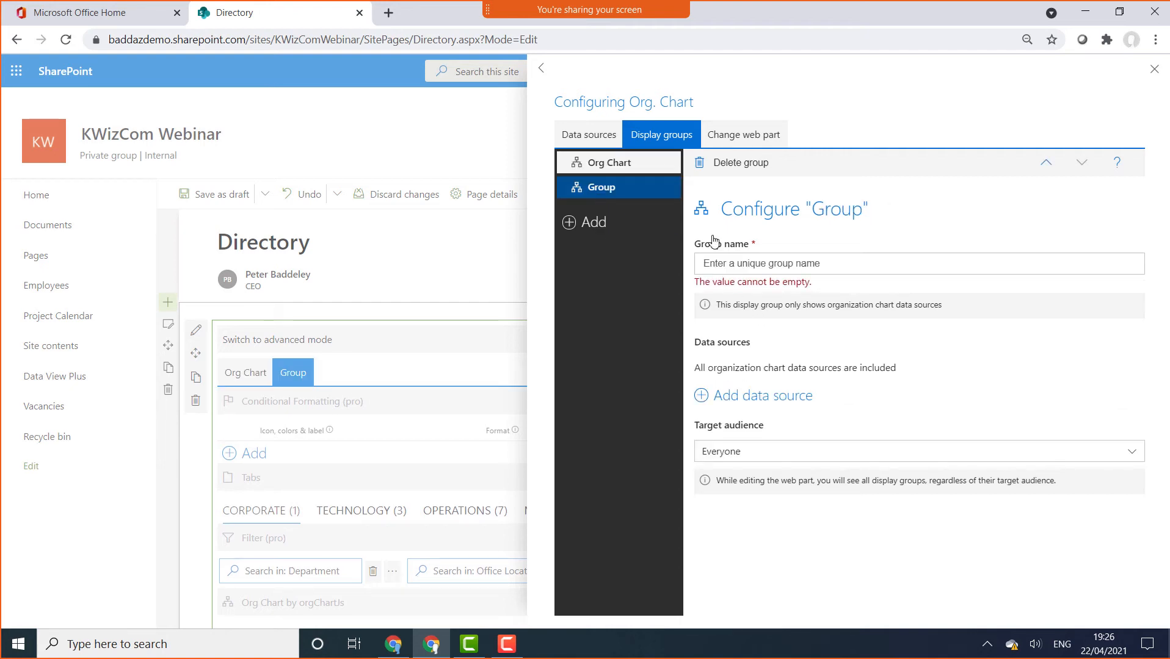
click(798, 263)
text(Directory)
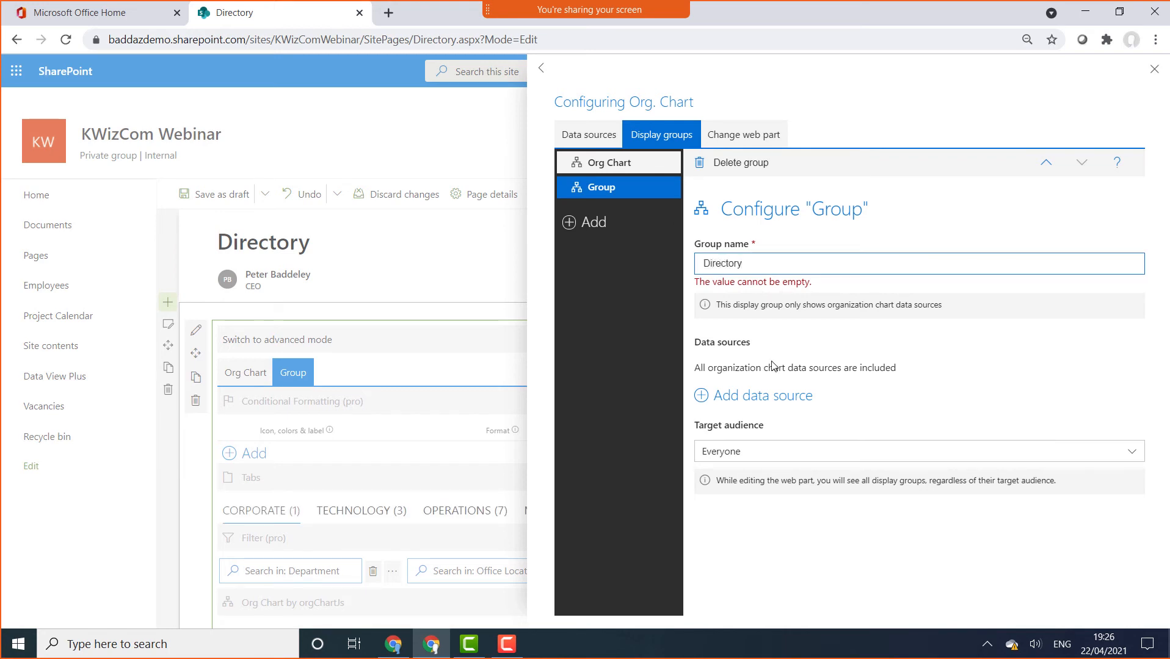
click(735, 396)
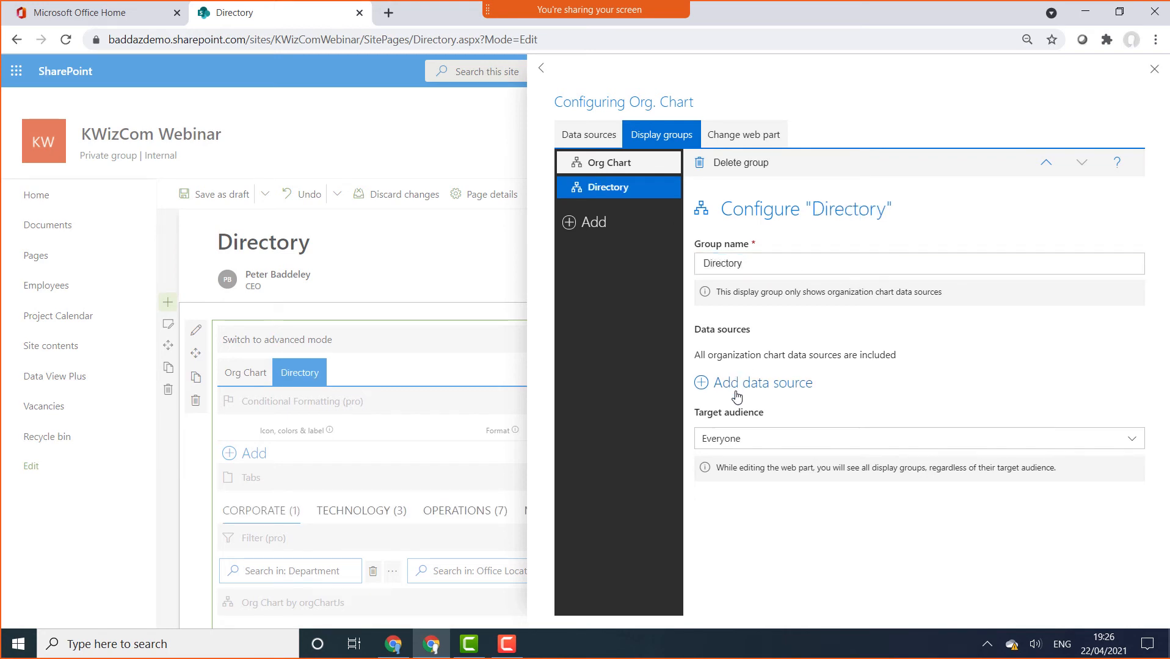
click(736, 403)
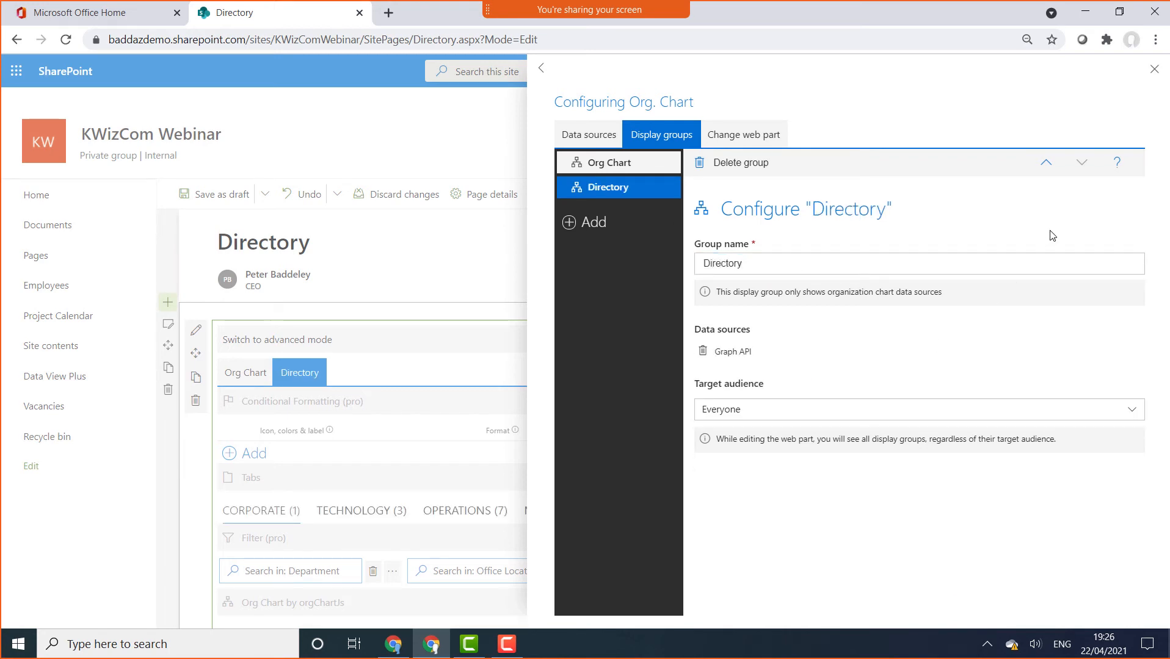
click(1154, 69)
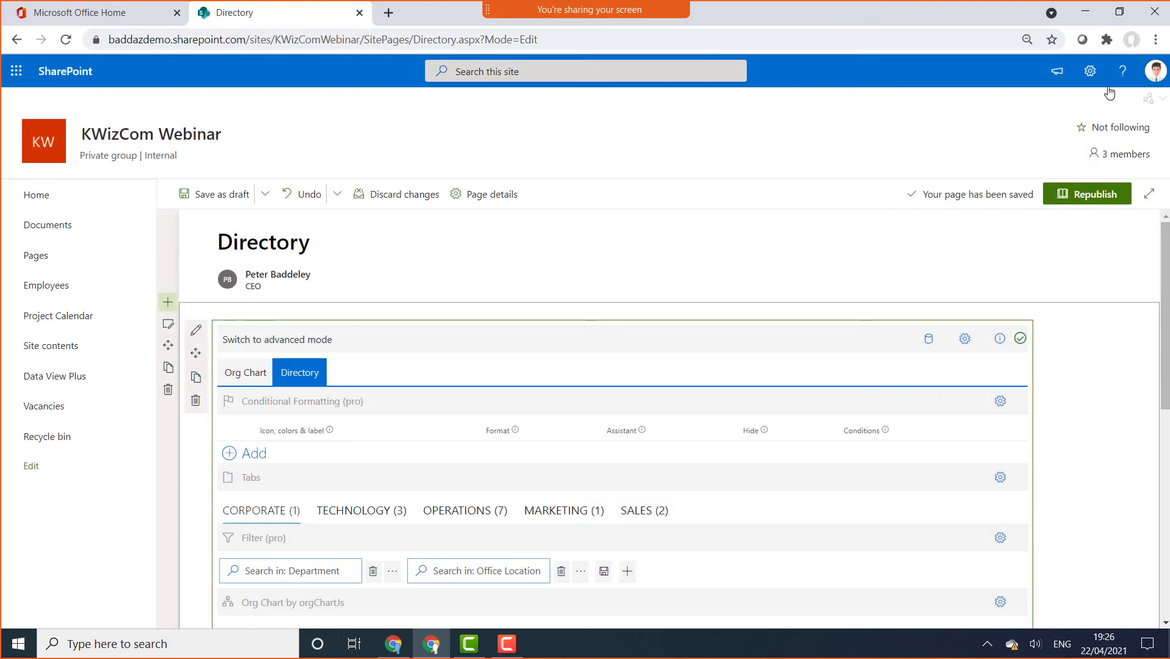
Preview the Org Chart view, then switch back to the Directory view
scroll(1111, 458, down, 5)
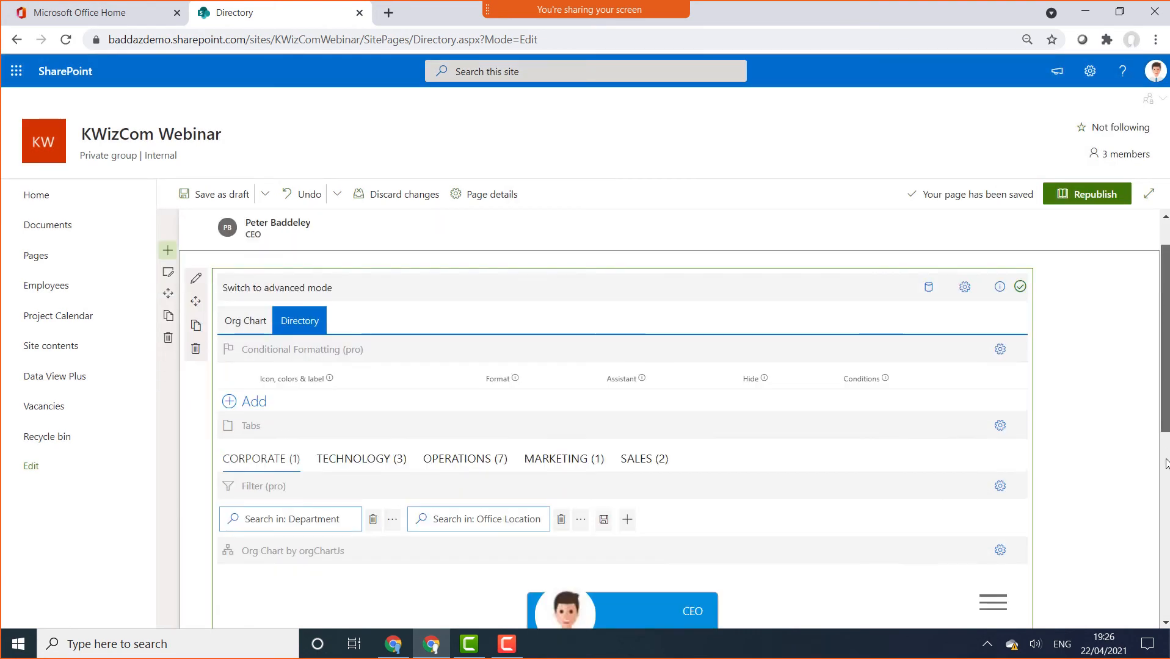
drag(1165, 489, 1165, 343)
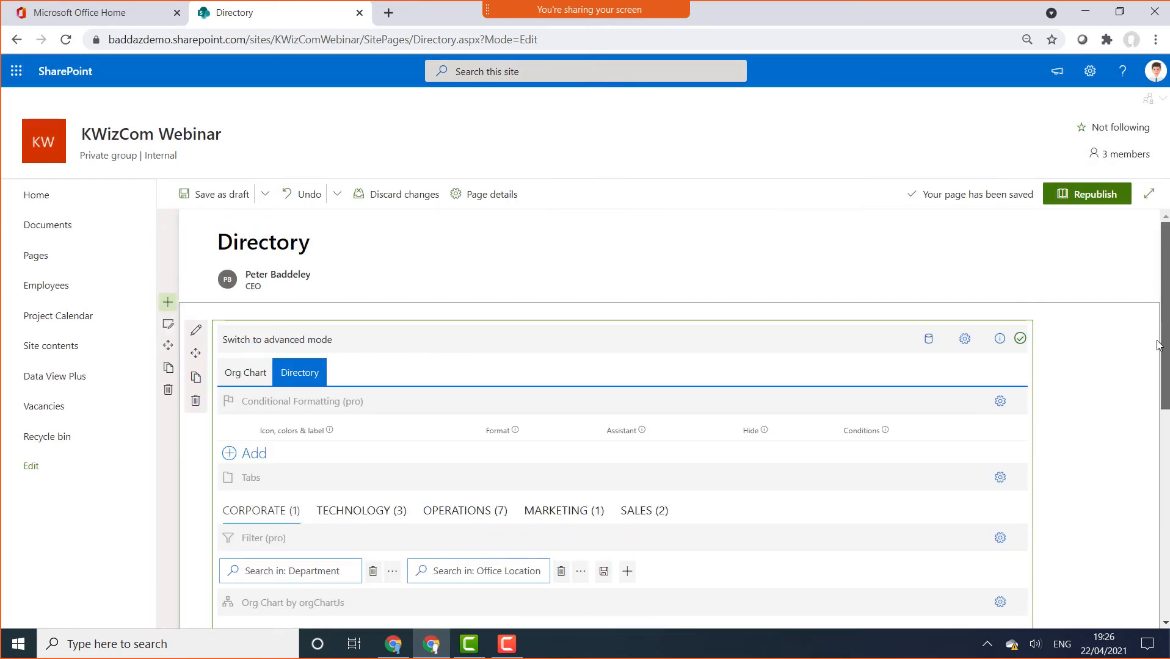
click(252, 373)
click(300, 372)
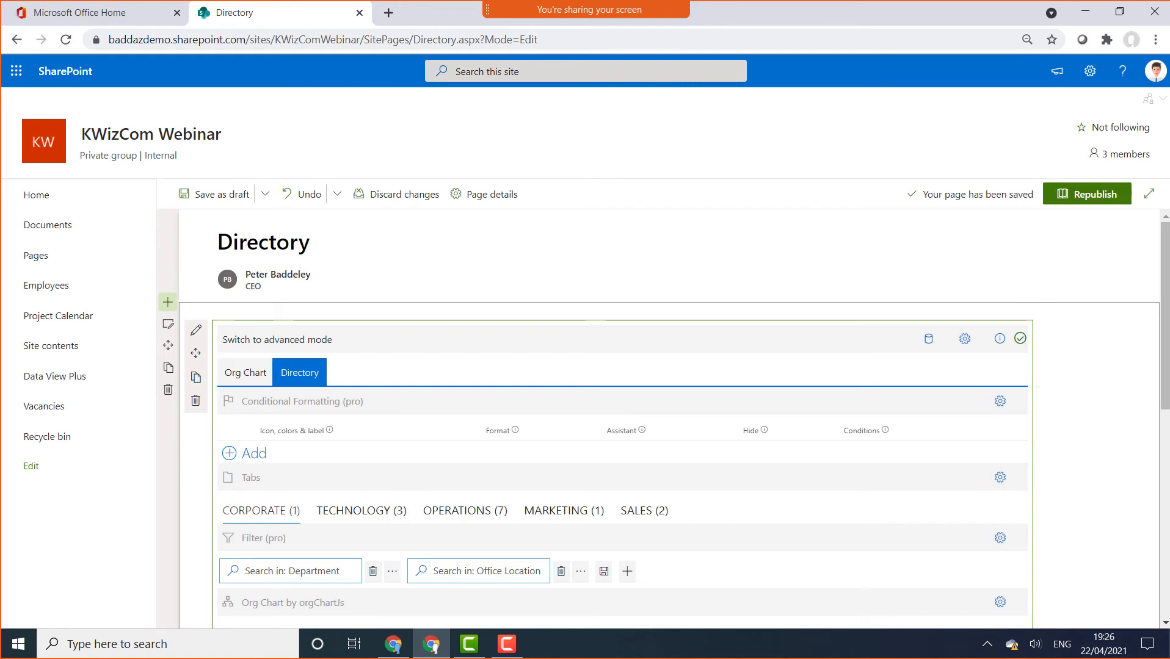
scroll(1167, 363, down, 3)
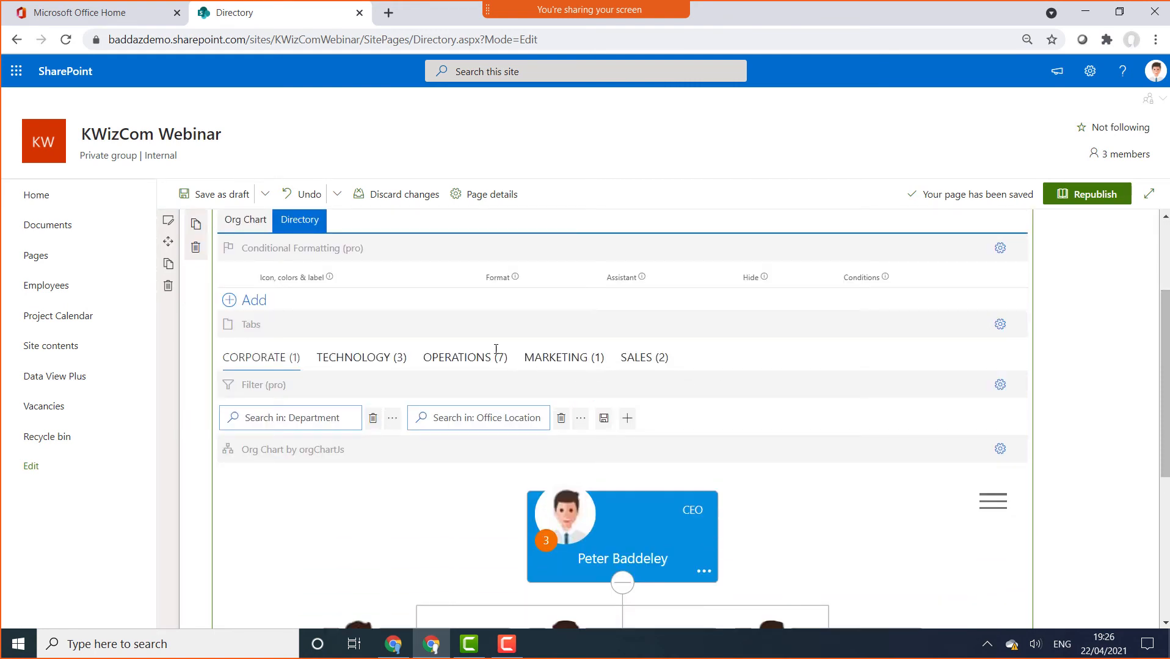
scroll(1167, 338, up, 1)
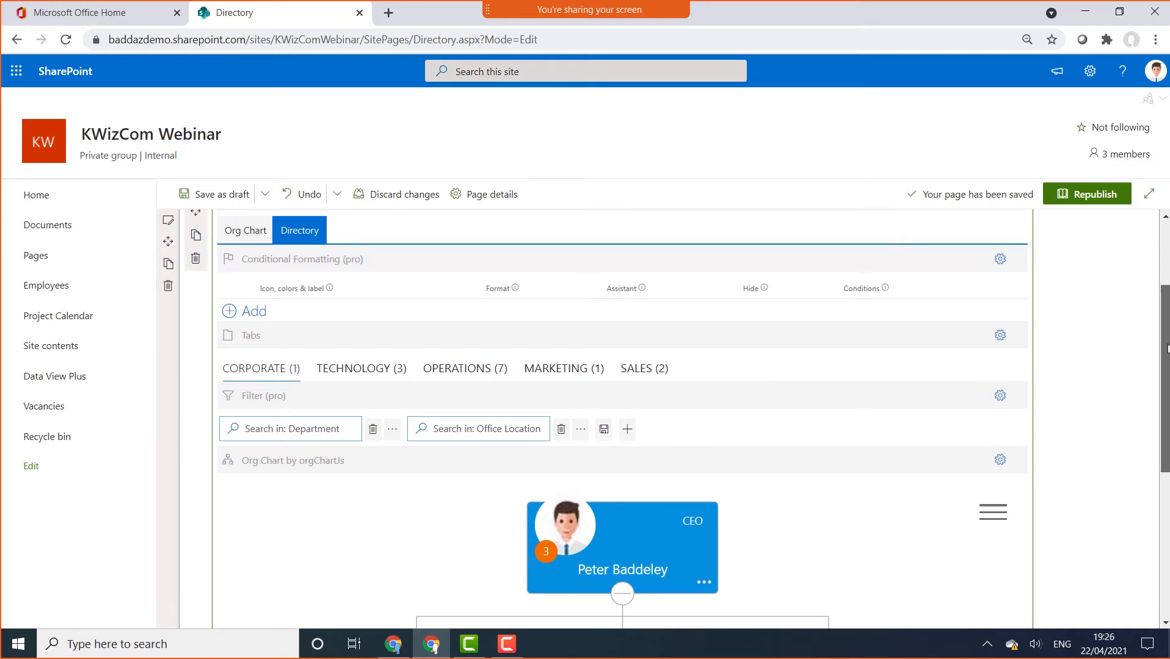
scroll(1167, 338, down, 1)
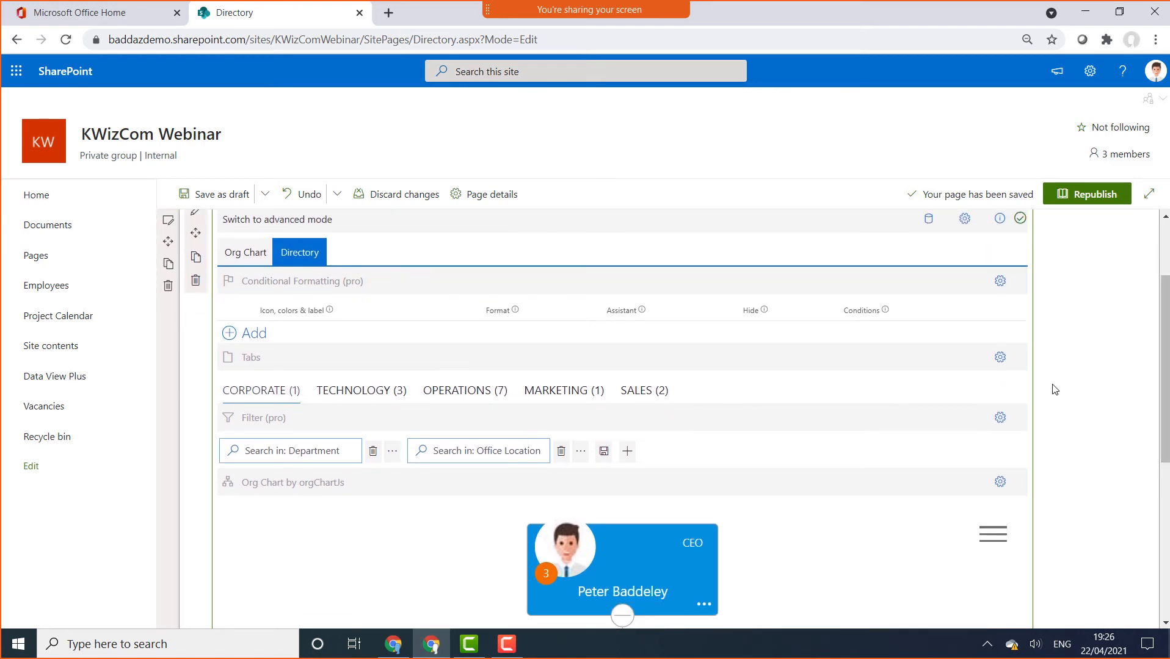
In advanced mode, delete the department Tabs control and confirm the removal
click(292, 220)
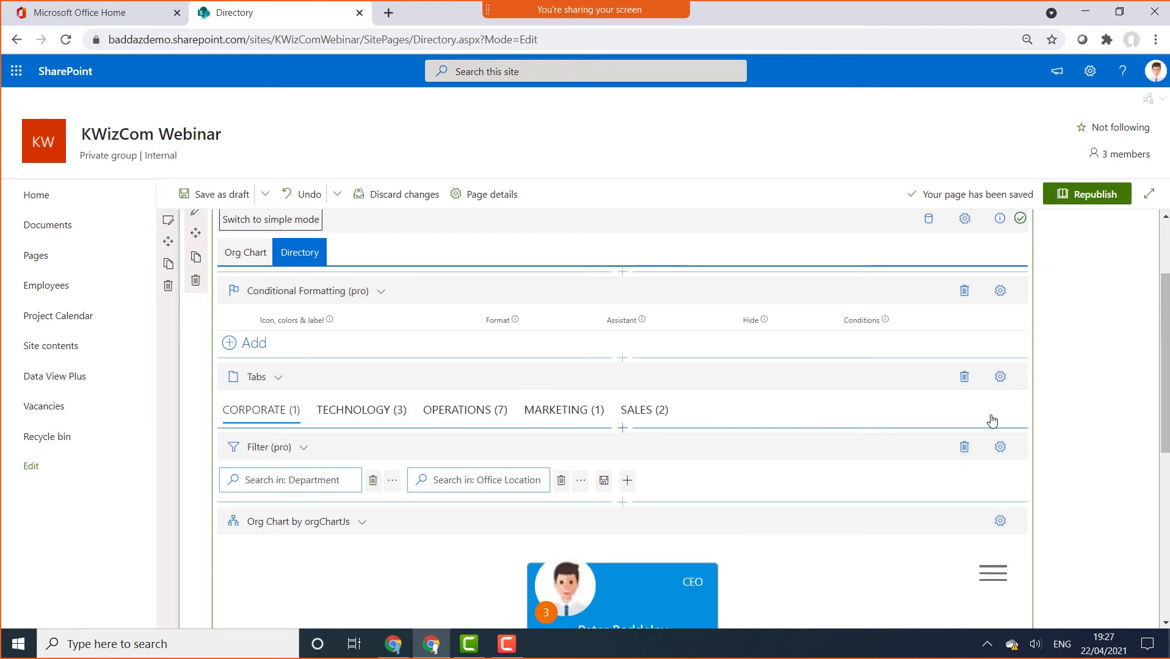
click(963, 381)
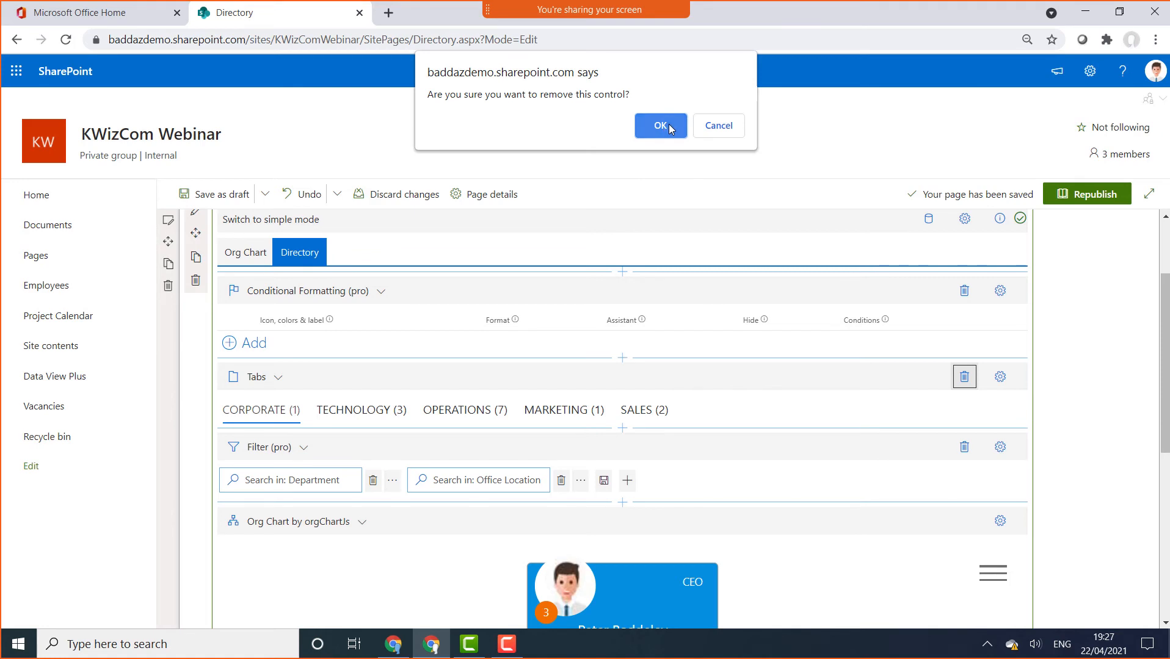
click(660, 126)
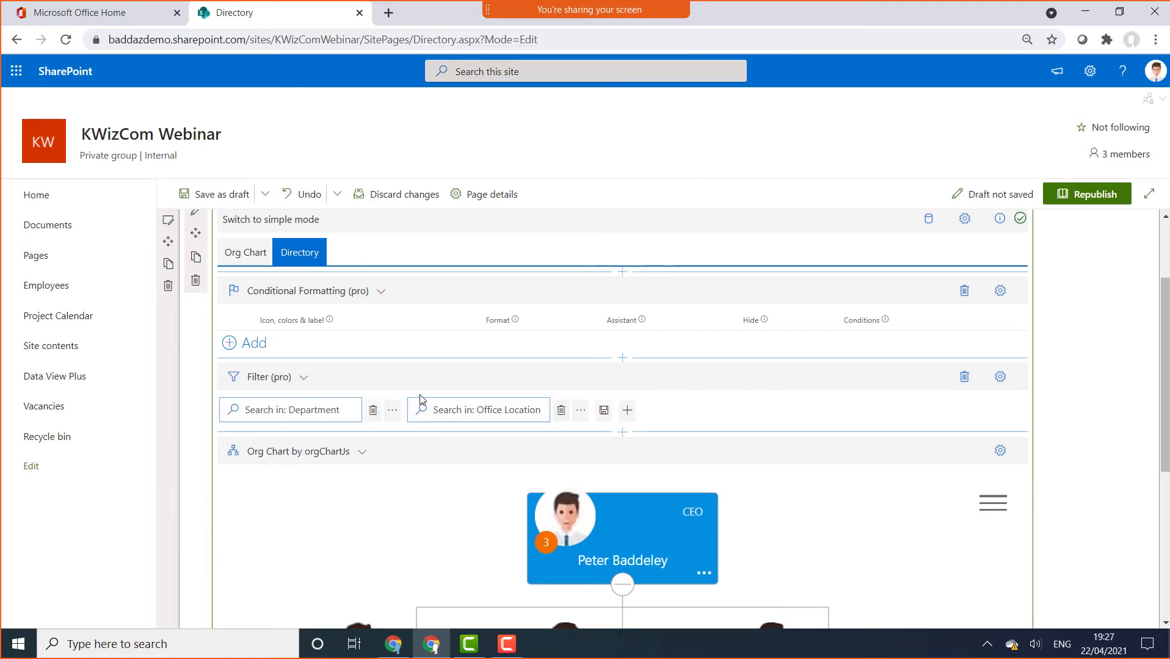
click(362, 452)
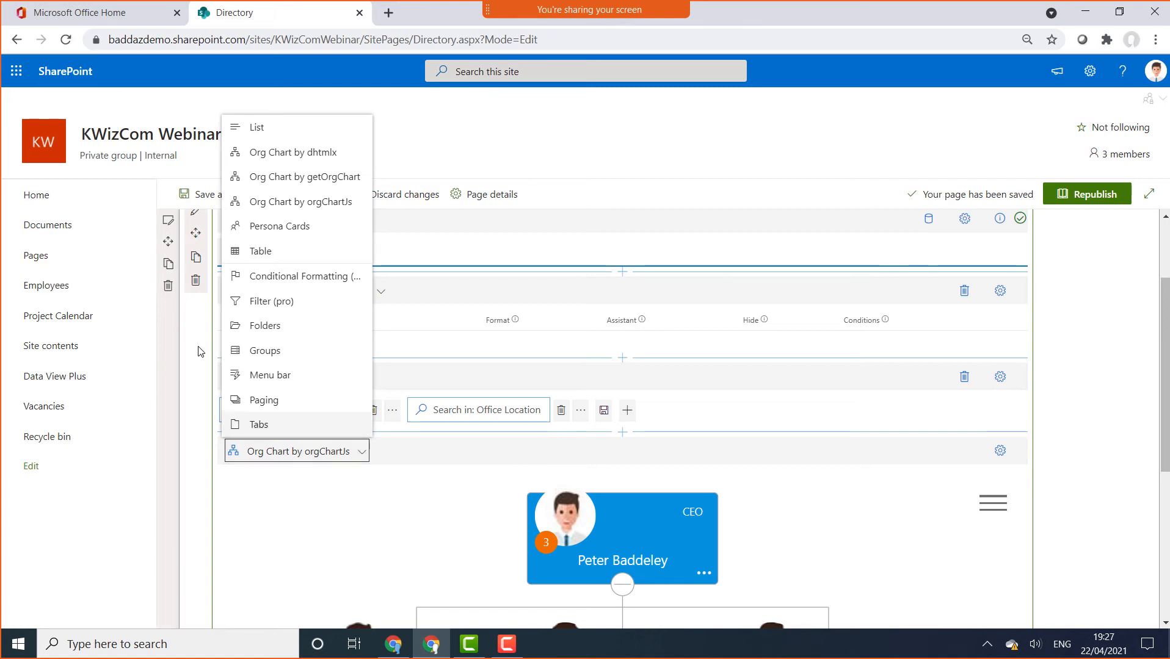
Replace the Directory view's org chart control with a Table
scroll(272, 253, up, 2)
click(271, 252)
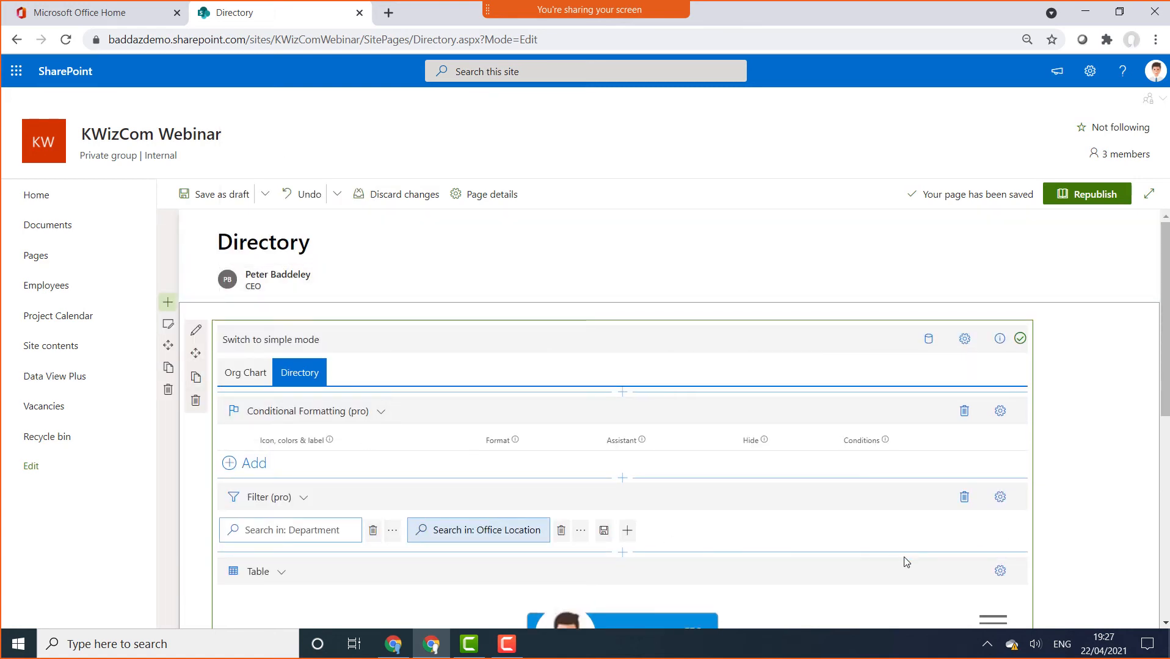
drag(1166, 349, 1166, 438)
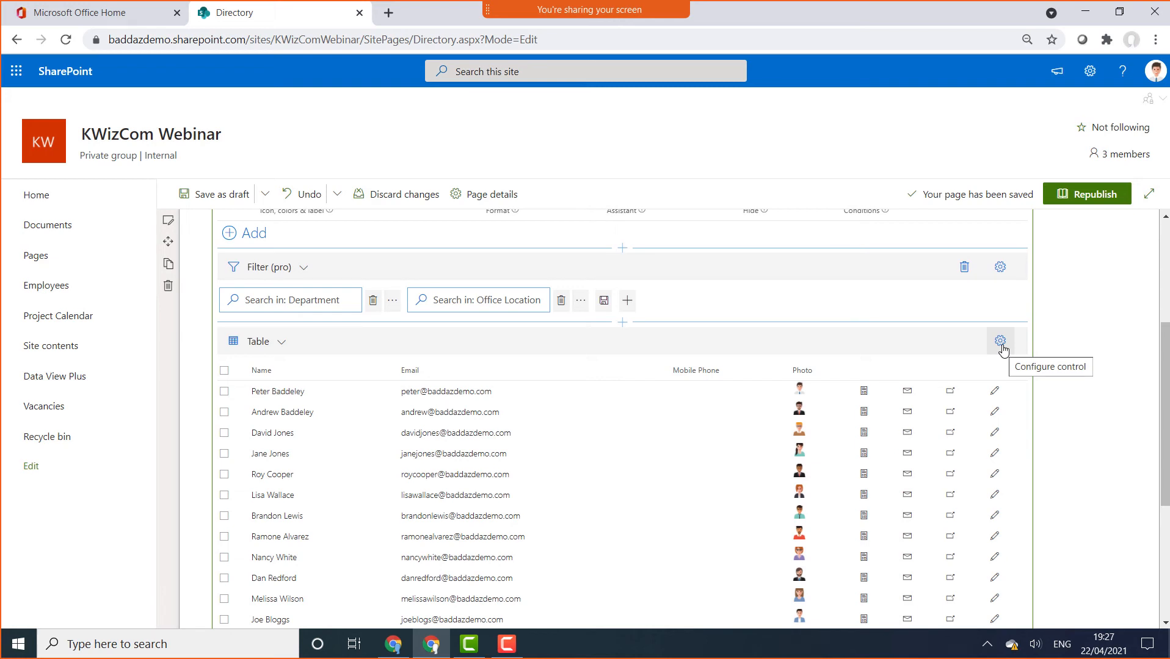
Add Name, Email, Position and Department columns to the table
click(1002, 347)
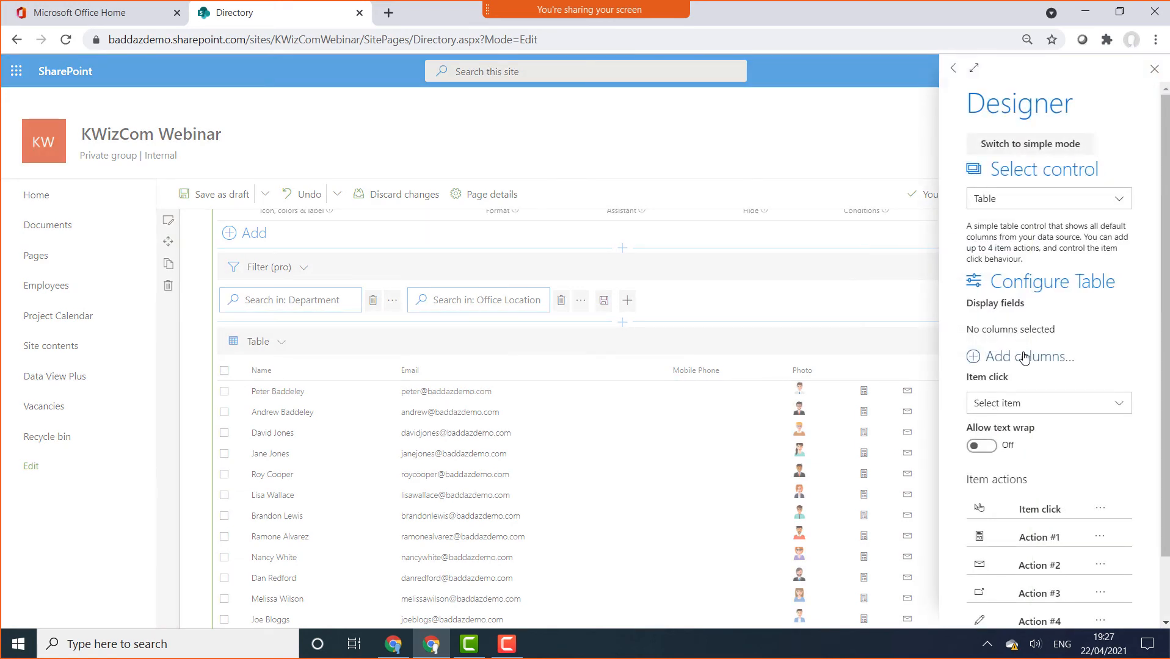
click(994, 357)
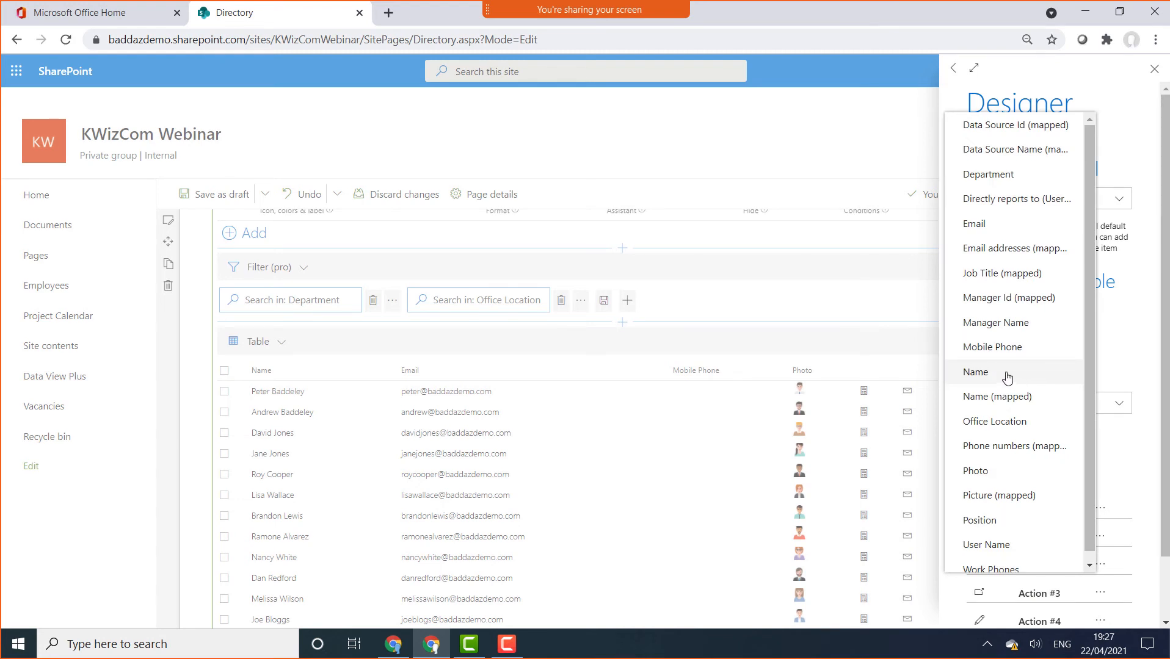
click(1007, 374)
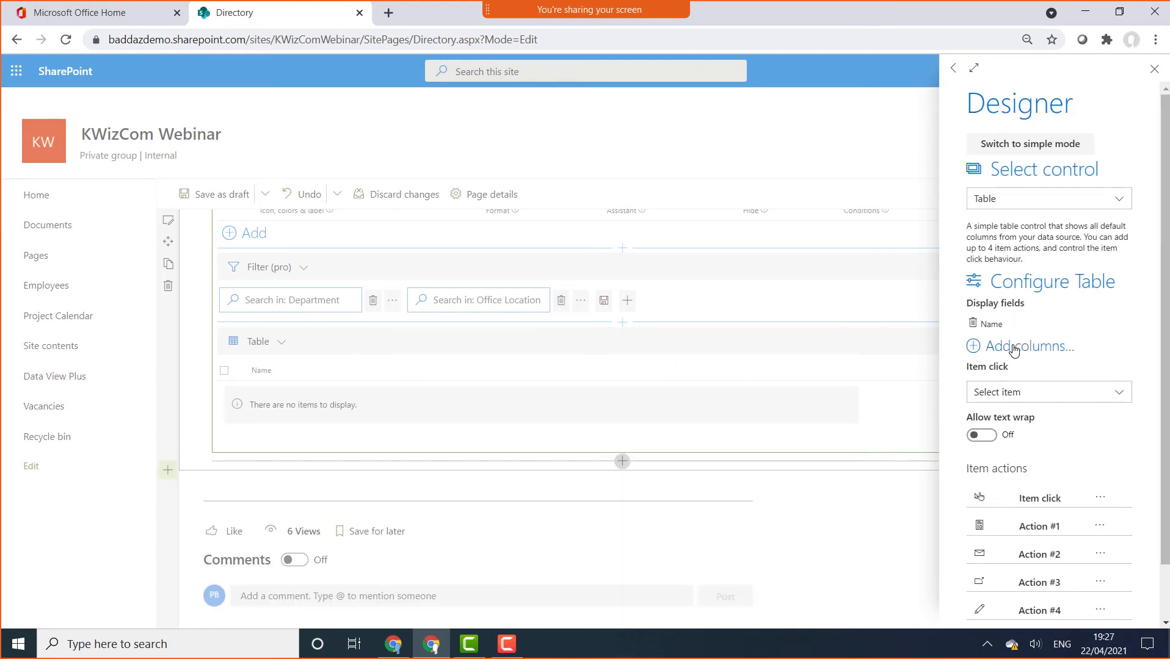
click(1015, 346)
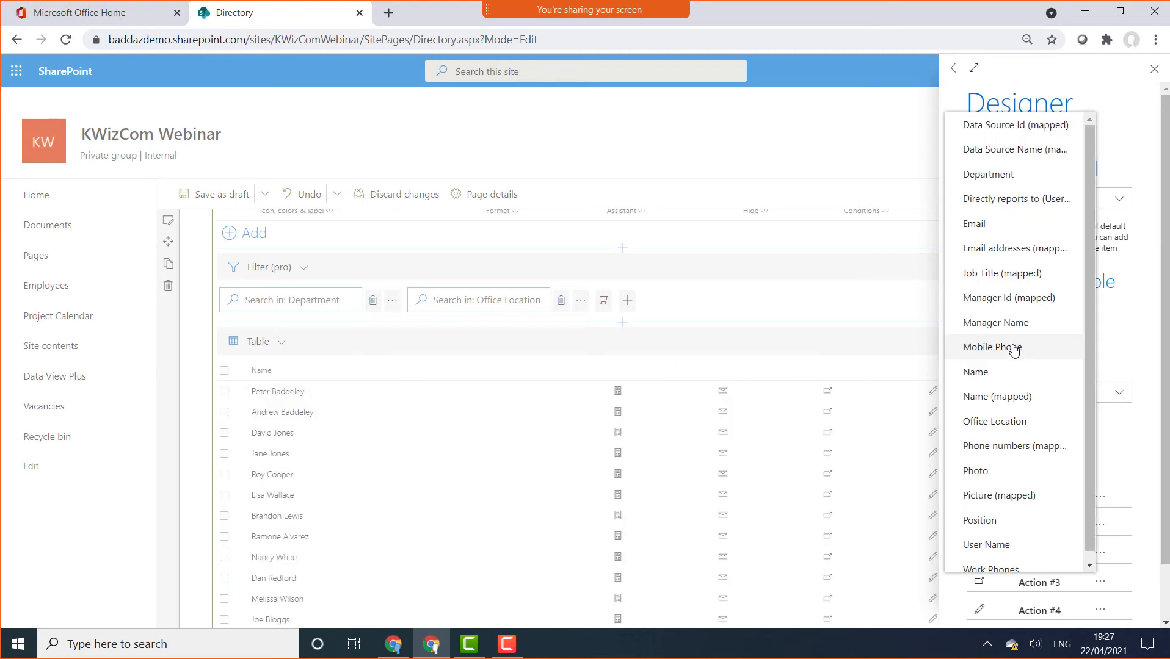
click(999, 226)
click(1021, 369)
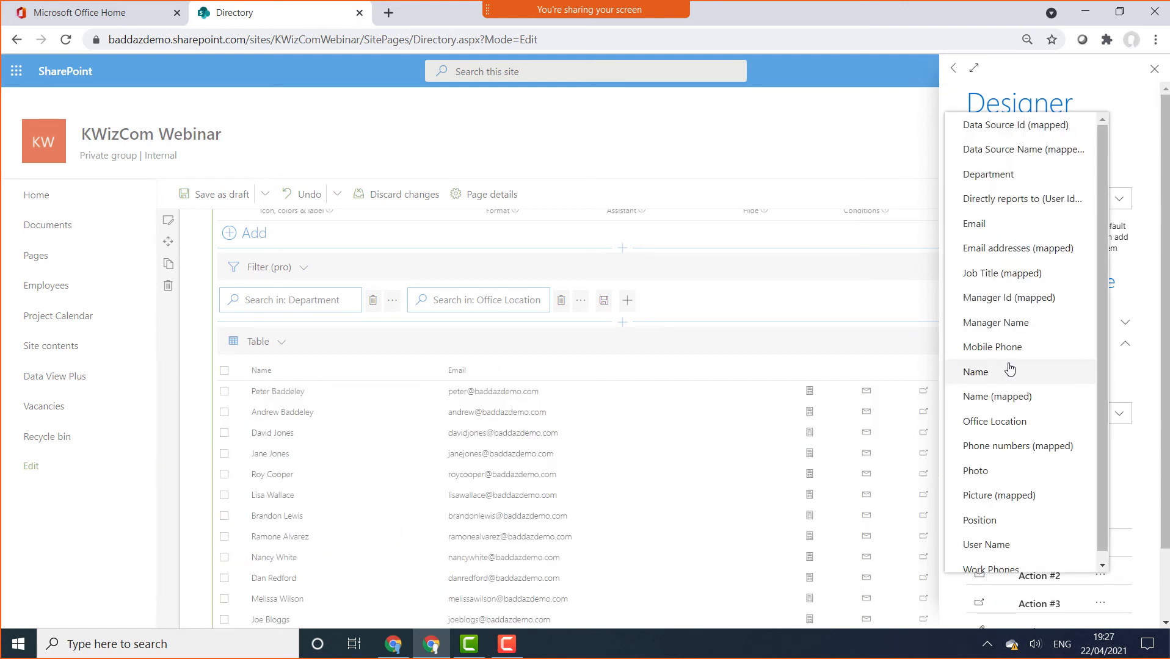
click(1004, 522)
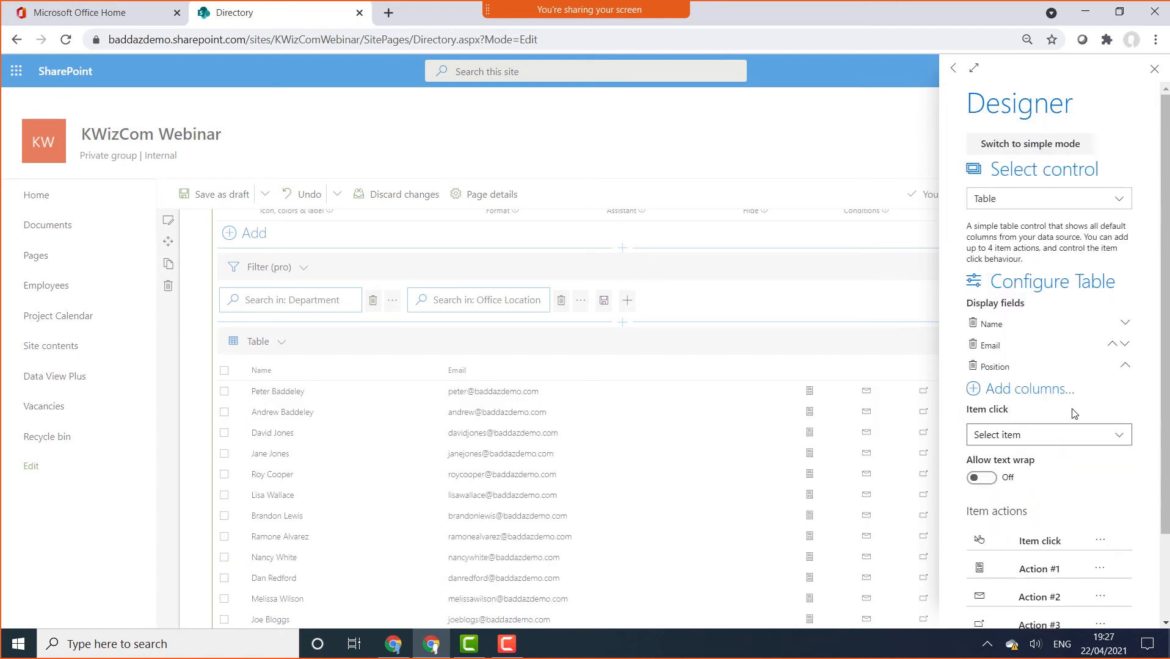
click(1008, 394)
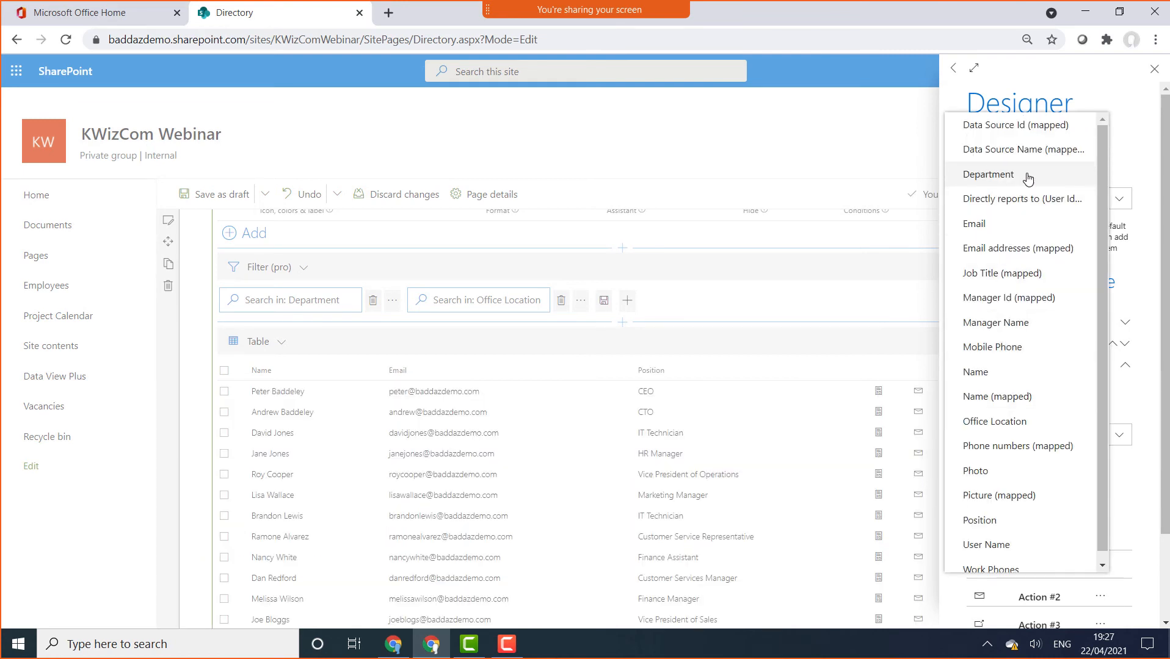
click(1007, 176)
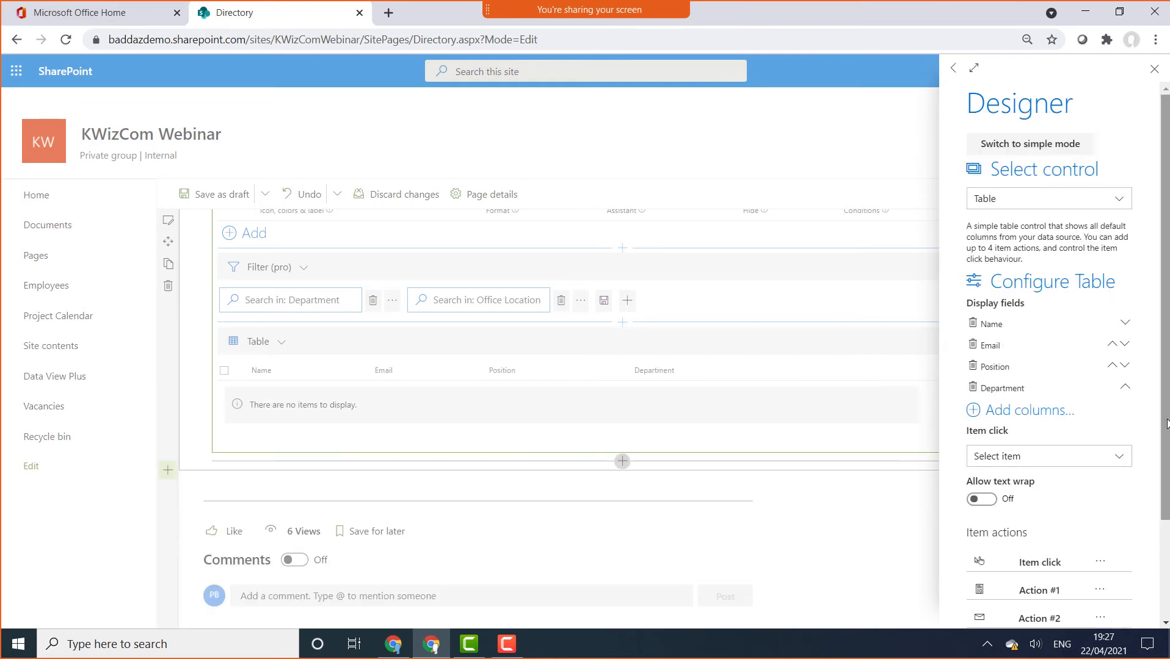
Close the table designer and republish the page
drag(1166, 422, 1164, 518)
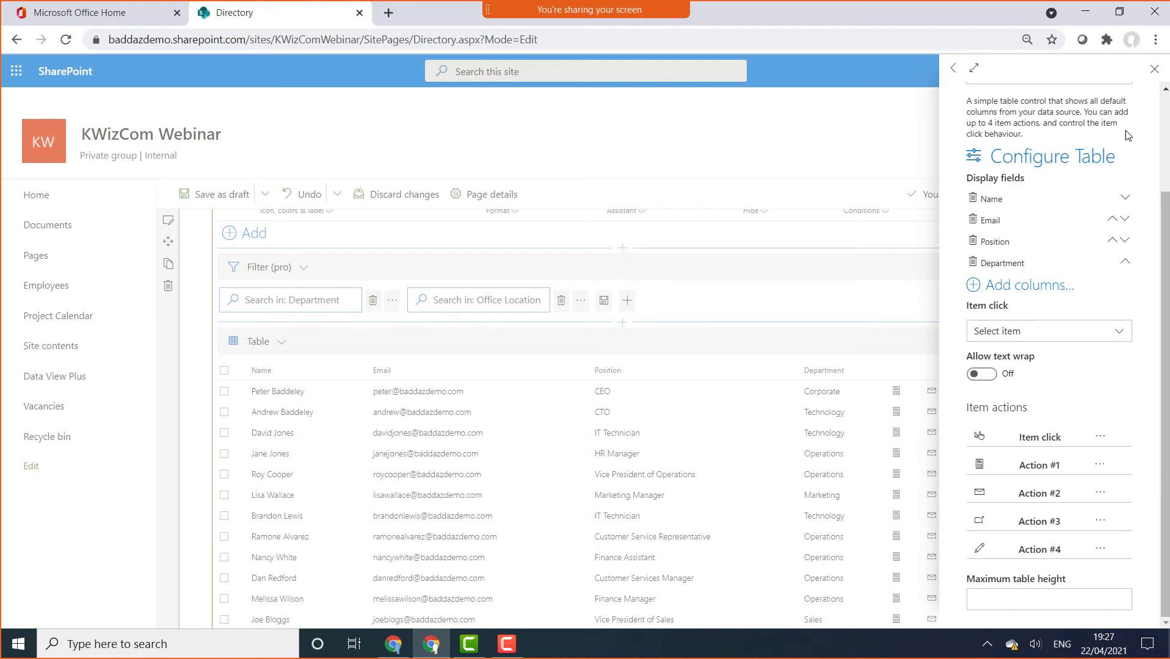
click(1154, 69)
click(1096, 187)
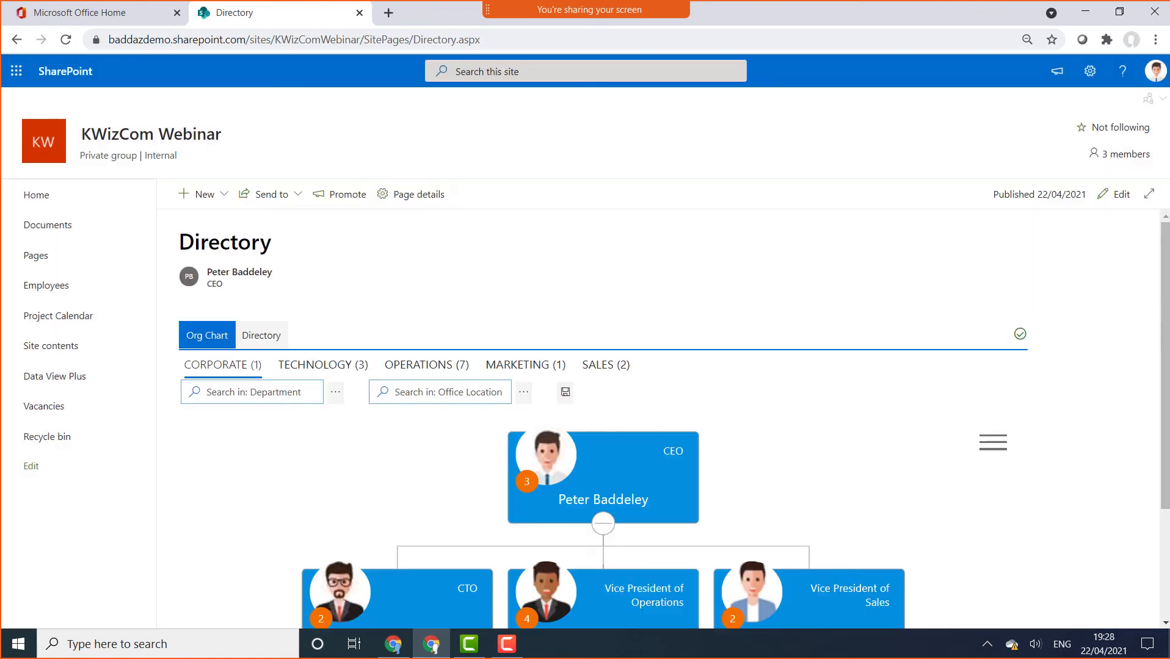
On the Directory tab, filter Office Location to Head Office, then to Sales Office
drag(1169, 263, 1168, 307)
drag(1168, 304, 1166, 274)
click(263, 337)
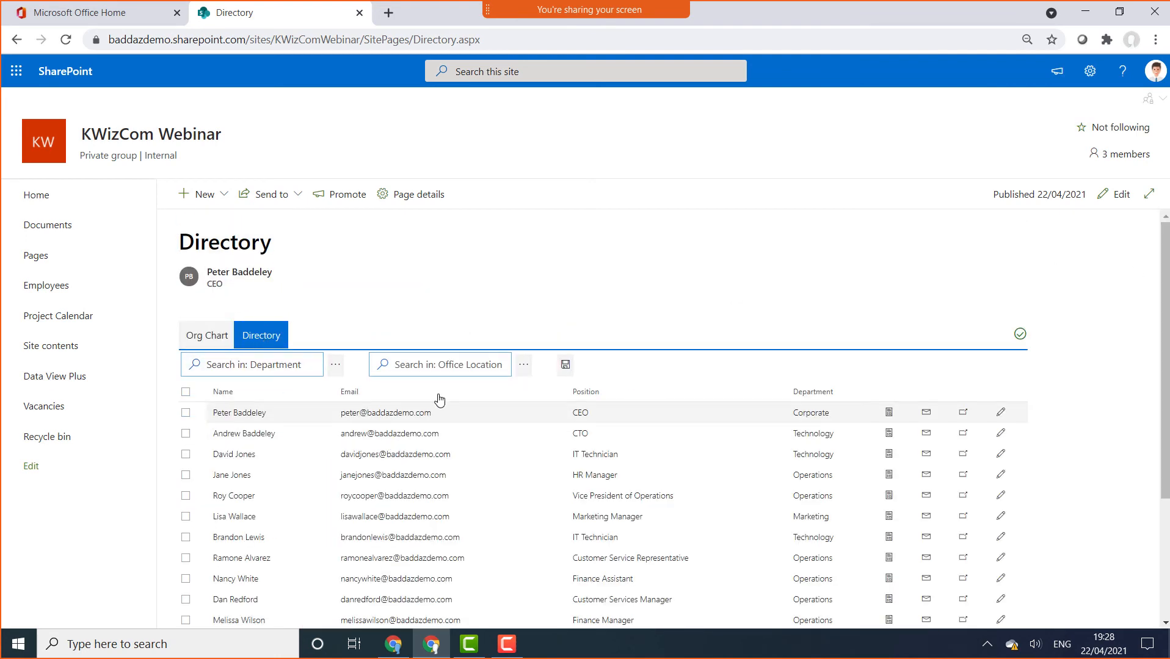
click(523, 365)
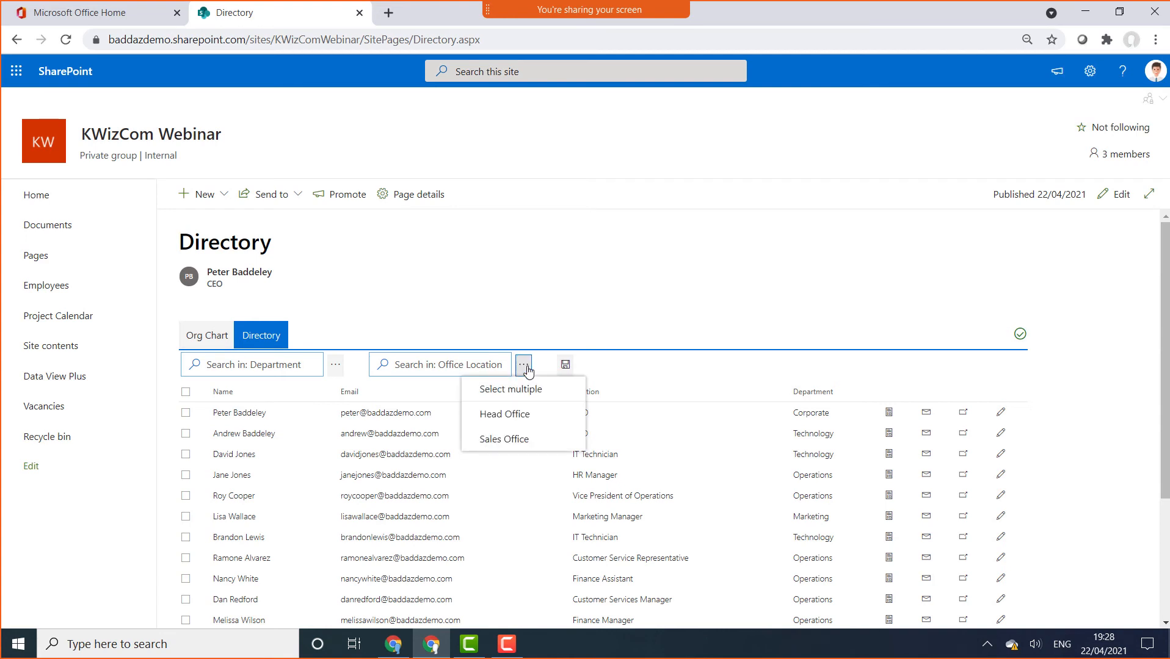
click(508, 409)
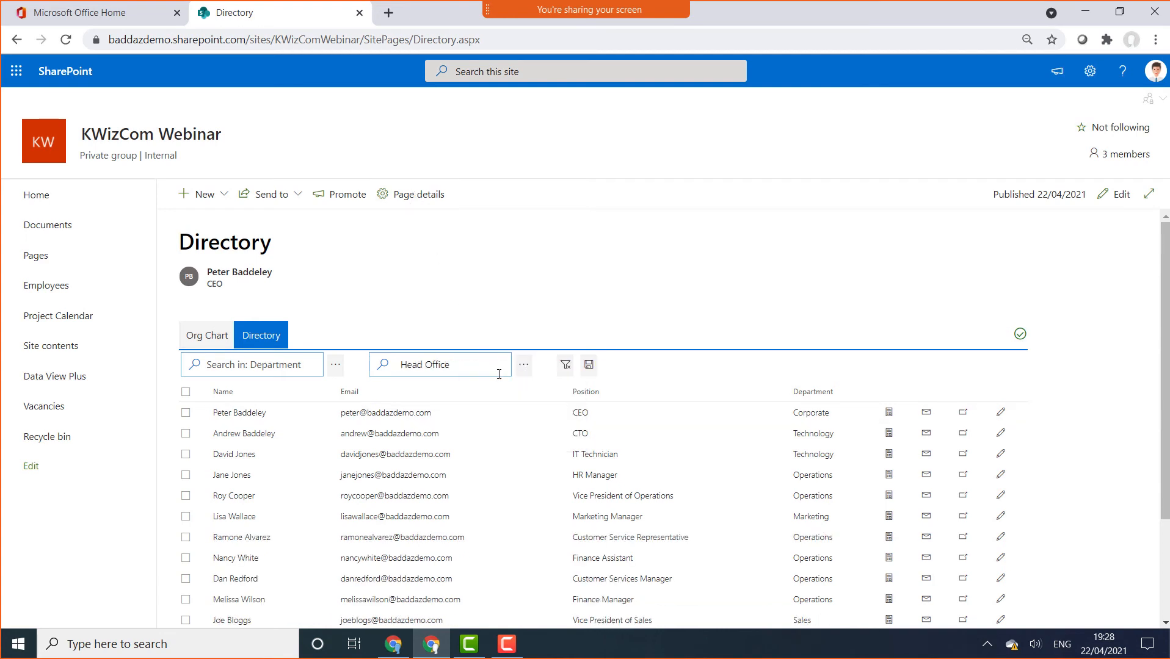
click(522, 365)
click(526, 466)
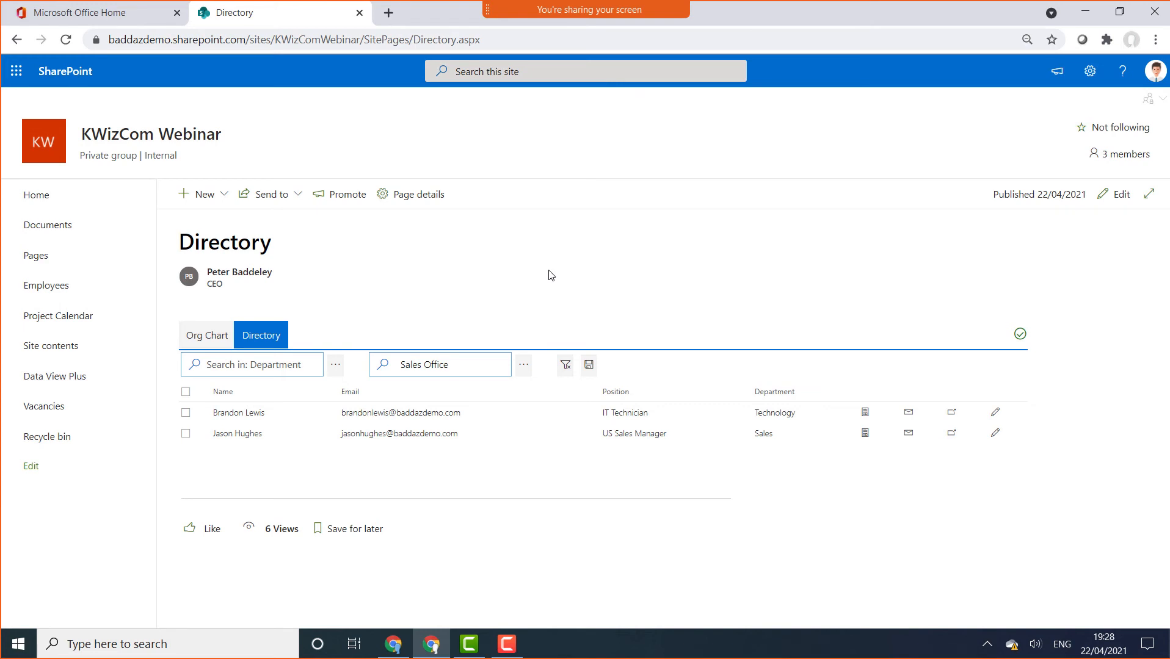
Go to the KWizCom Webinar site's Home page from the left navigation
click(58, 208)
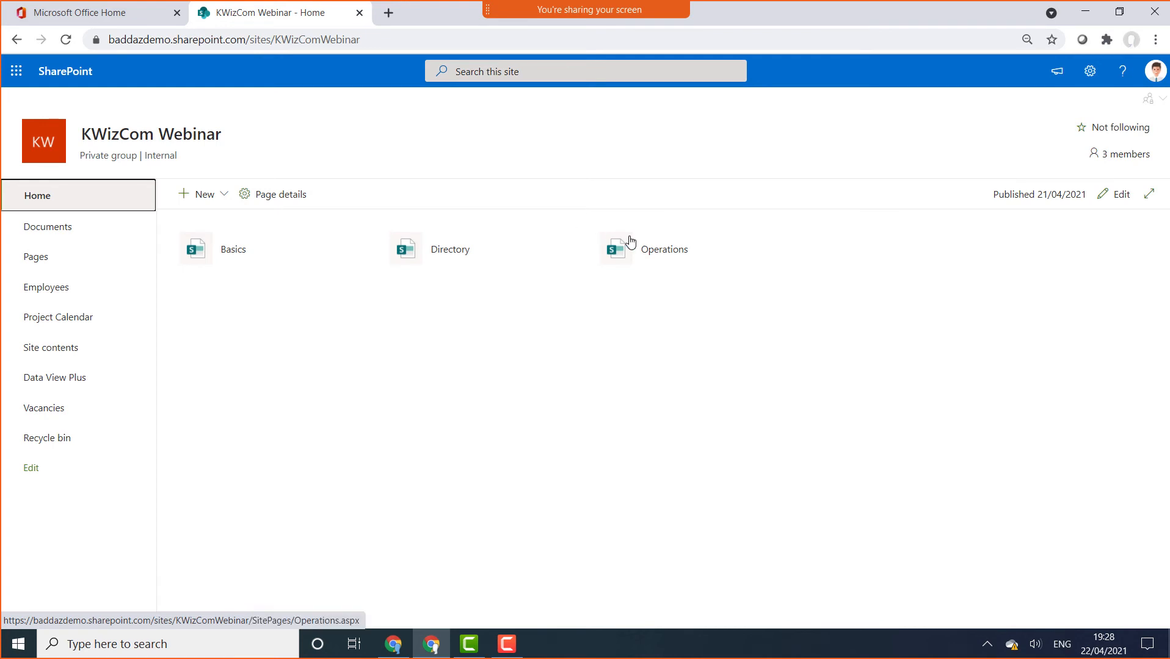
Open the Operations page, check the HR Vacancy entry in the Vacancies list, then return to Operations
click(628, 241)
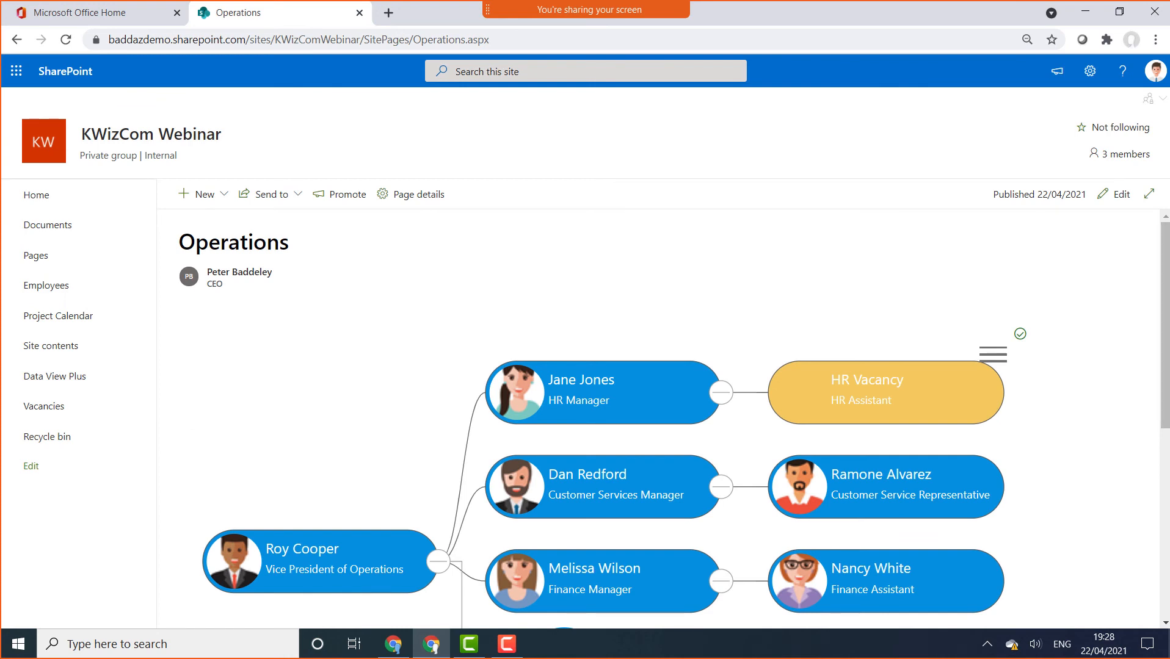
drag(1166, 310, 1167, 387)
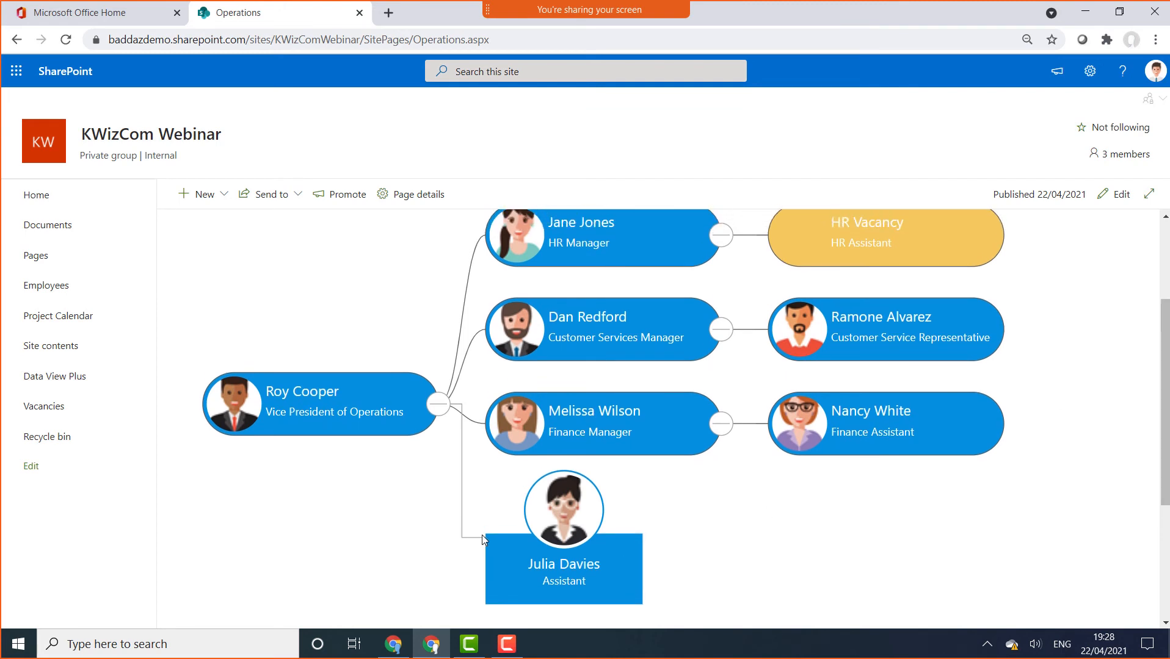
scroll(1031, 314, up, 1)
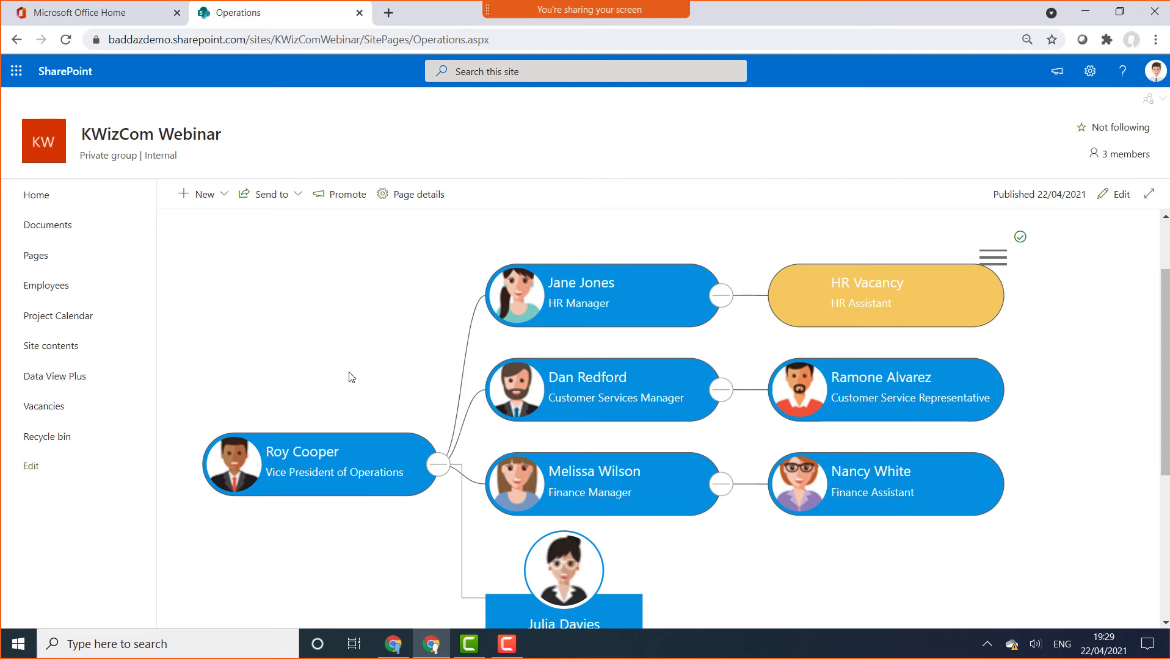
click(65, 410)
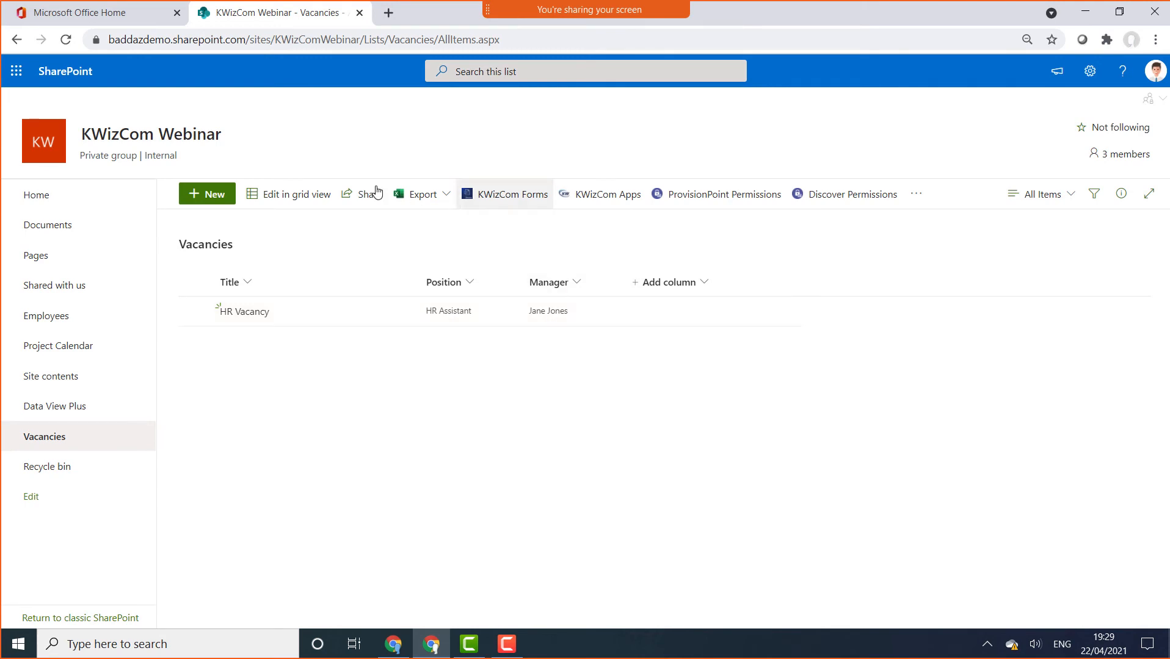
click(19, 40)
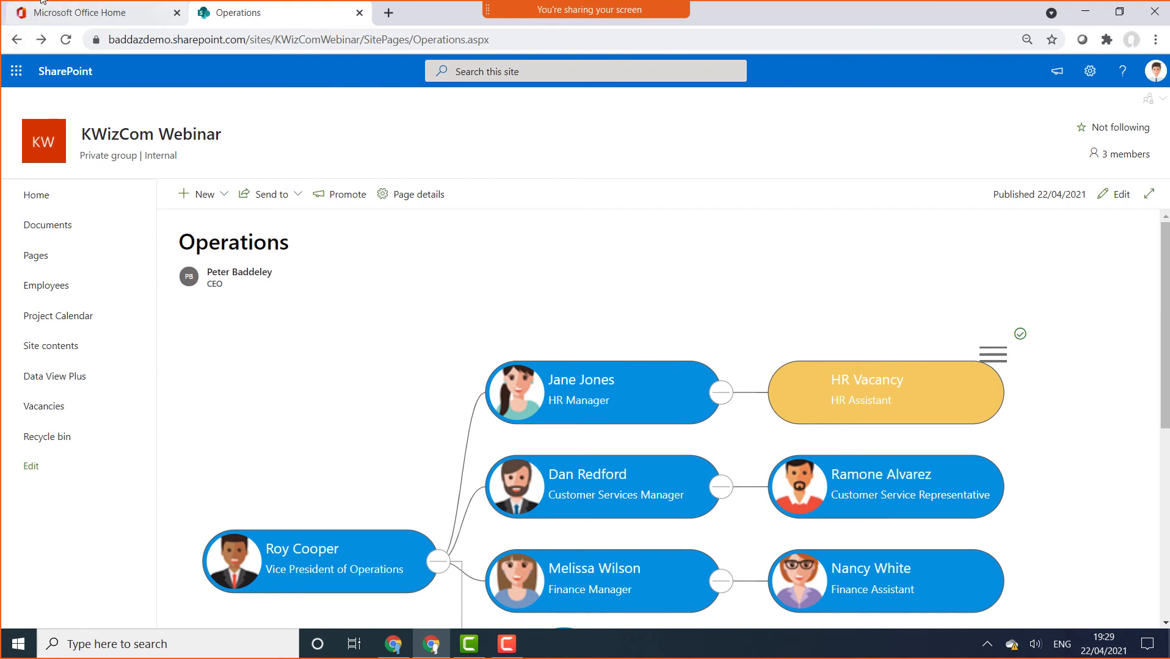
In edit mode, delete the old org chart web part and insert a new Org. Chart web part
click(1116, 194)
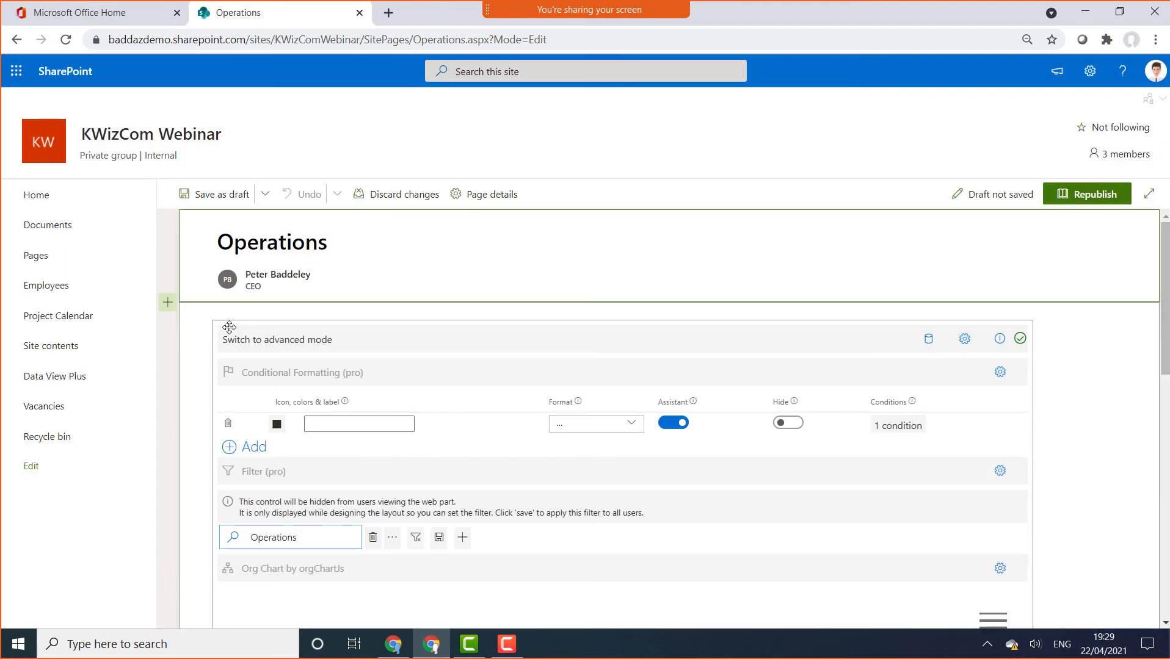
scroll(229, 328, down, 2)
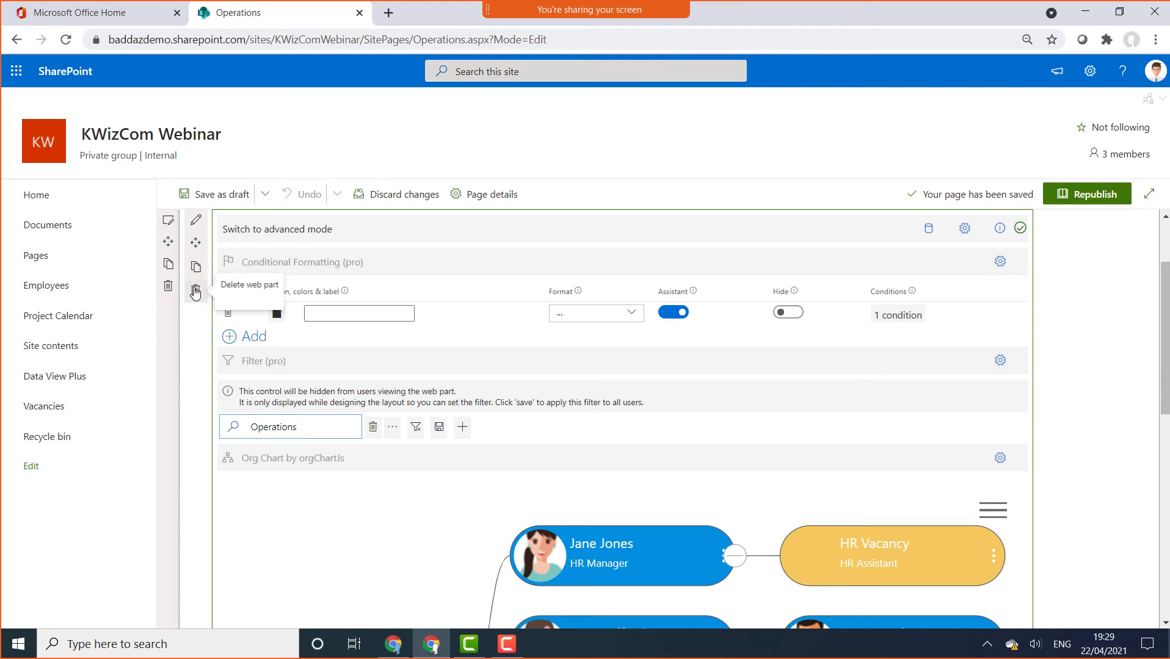
click(195, 290)
click(622, 249)
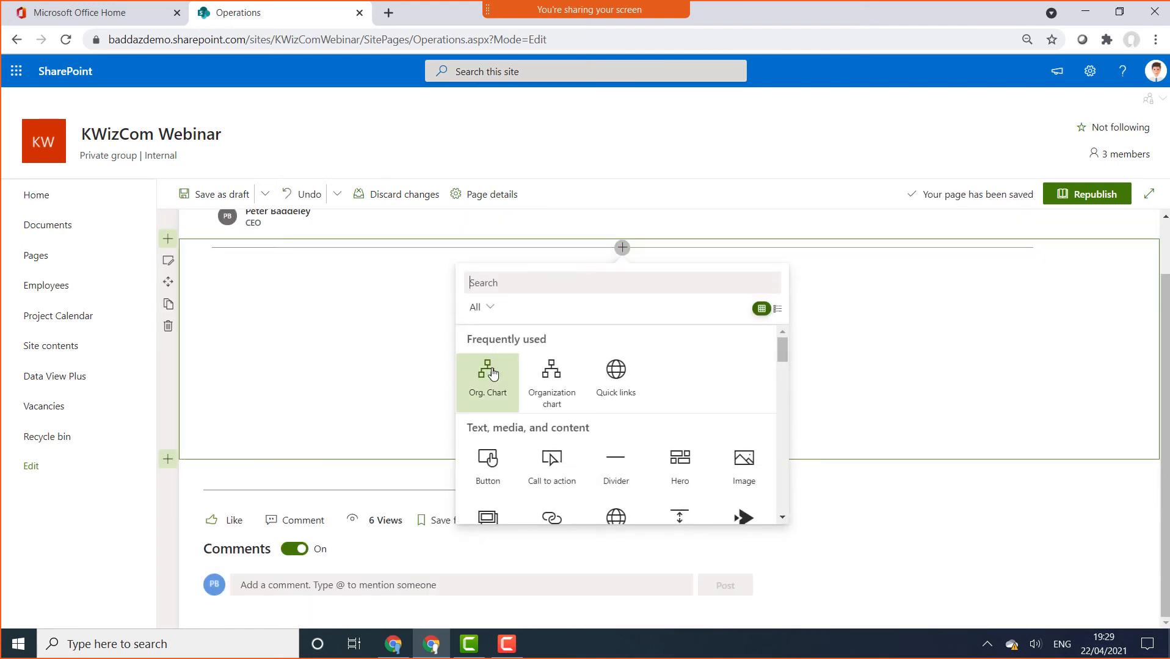
click(492, 371)
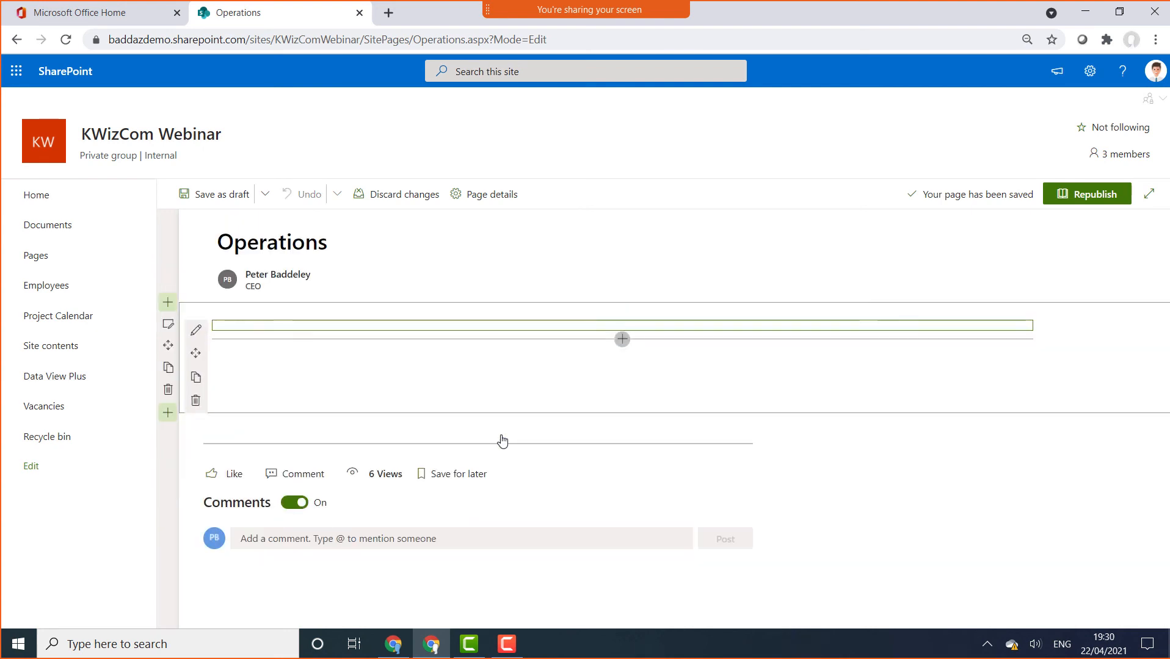
click(265, 346)
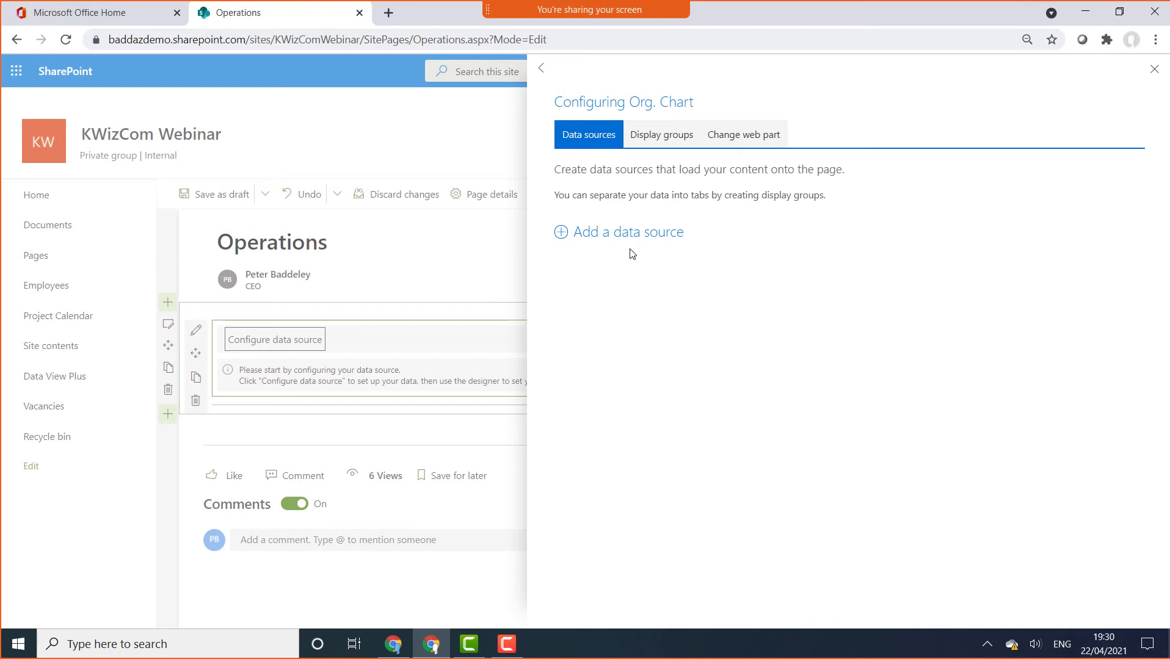
Add a Graph API data source named 'Graph API' using the AD org chart users example (/users)
click(629, 232)
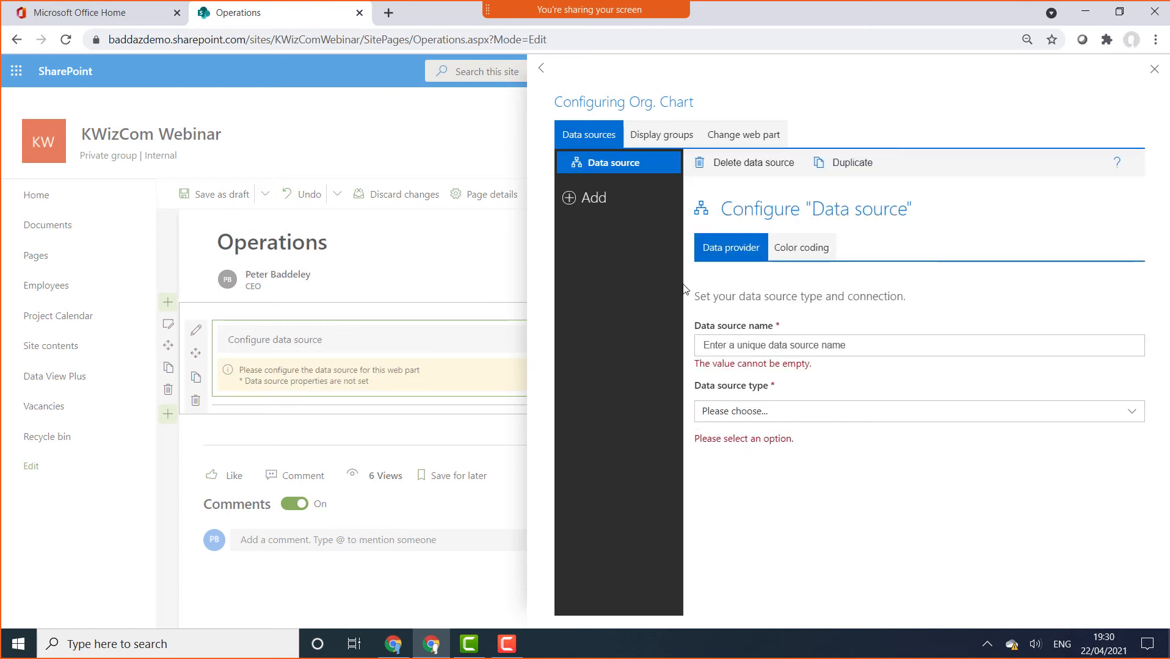
click(758, 346)
text(Grap)
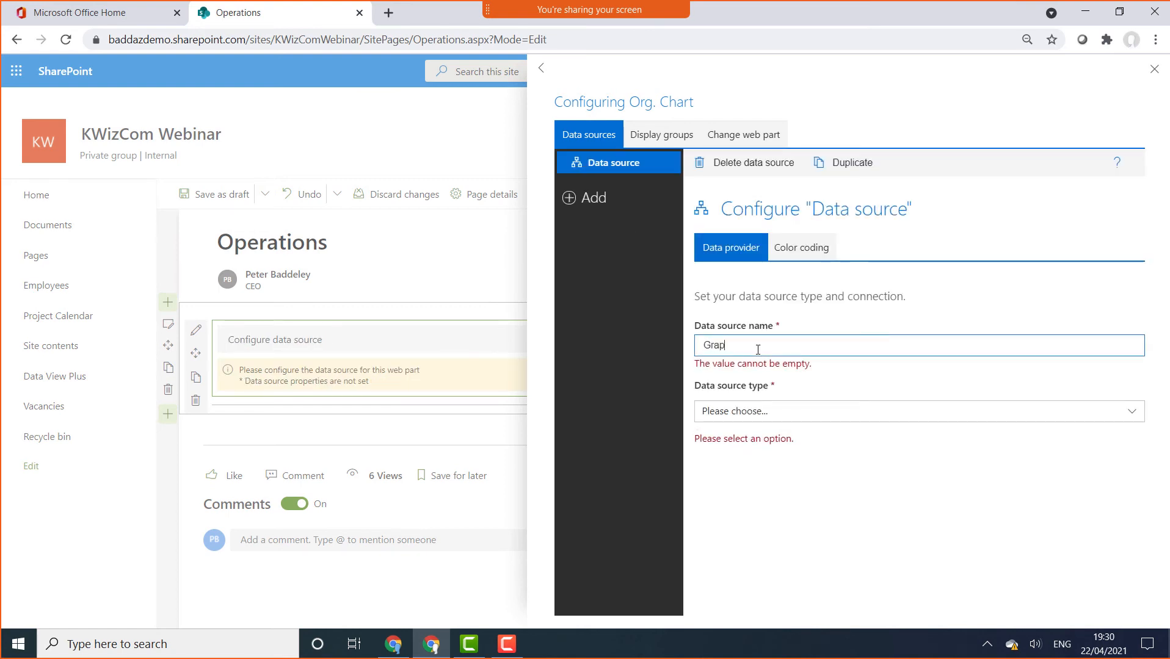
text(h API)
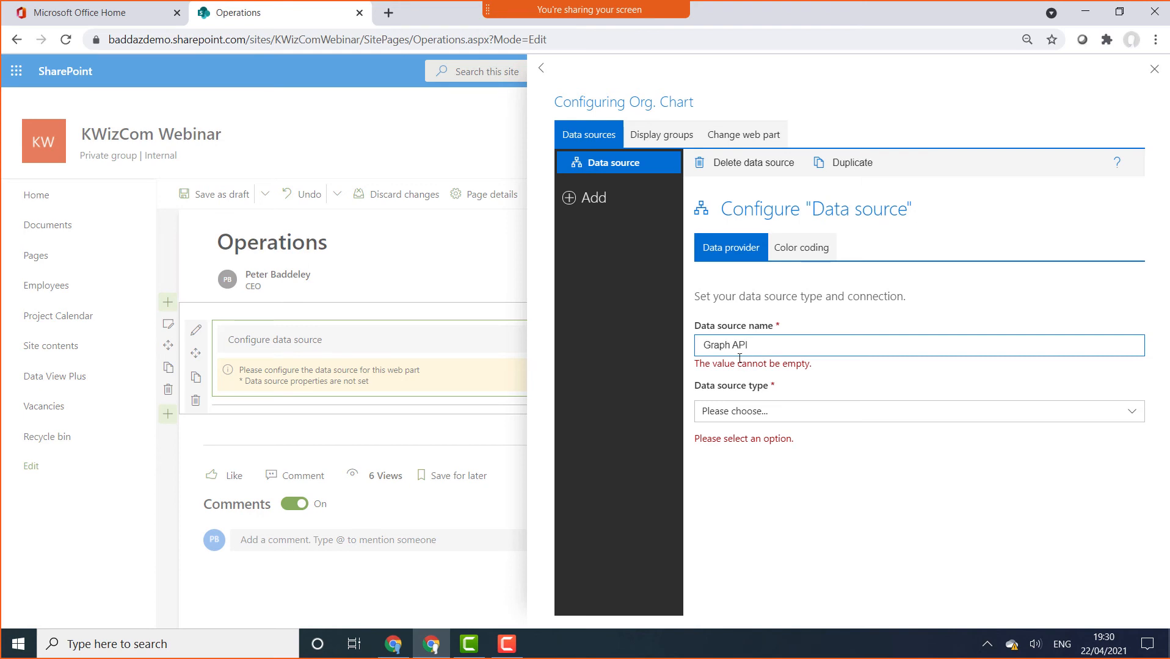
click(767, 412)
click(768, 404)
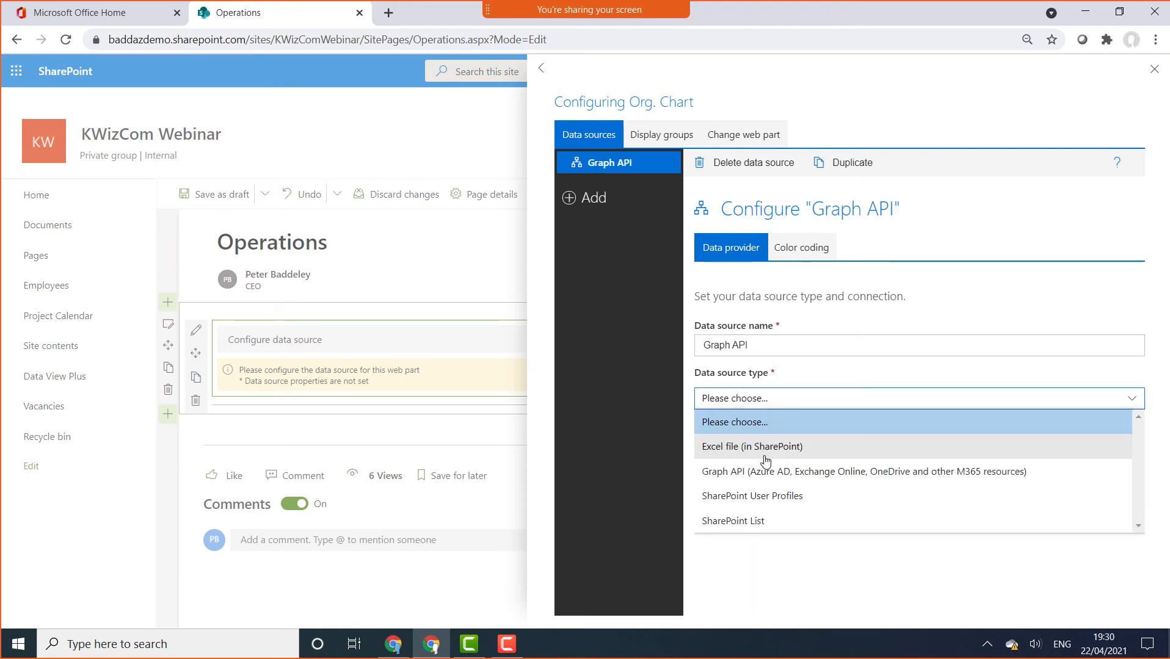
click(759, 473)
click(769, 510)
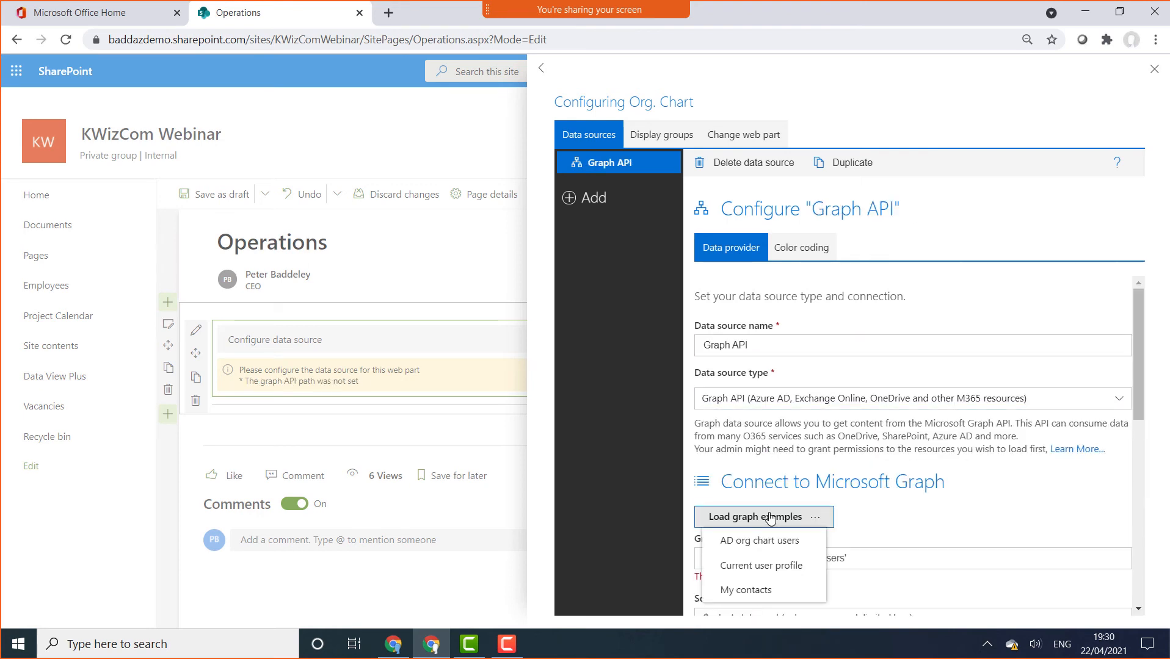
click(773, 540)
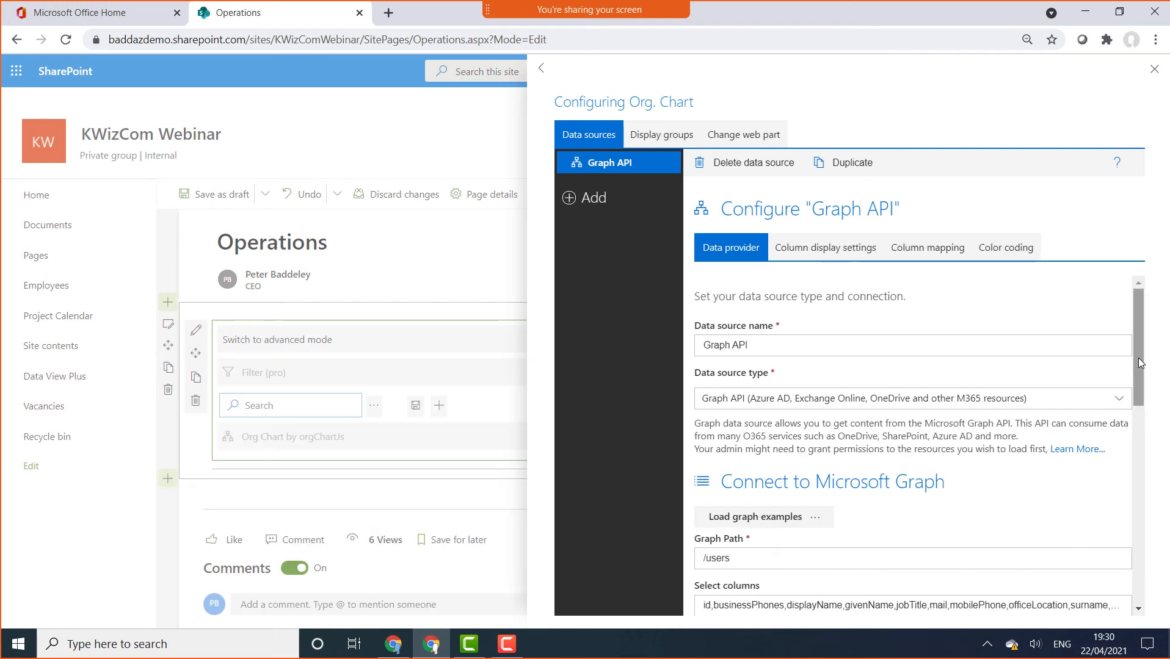
drag(1139, 356, 1089, 292)
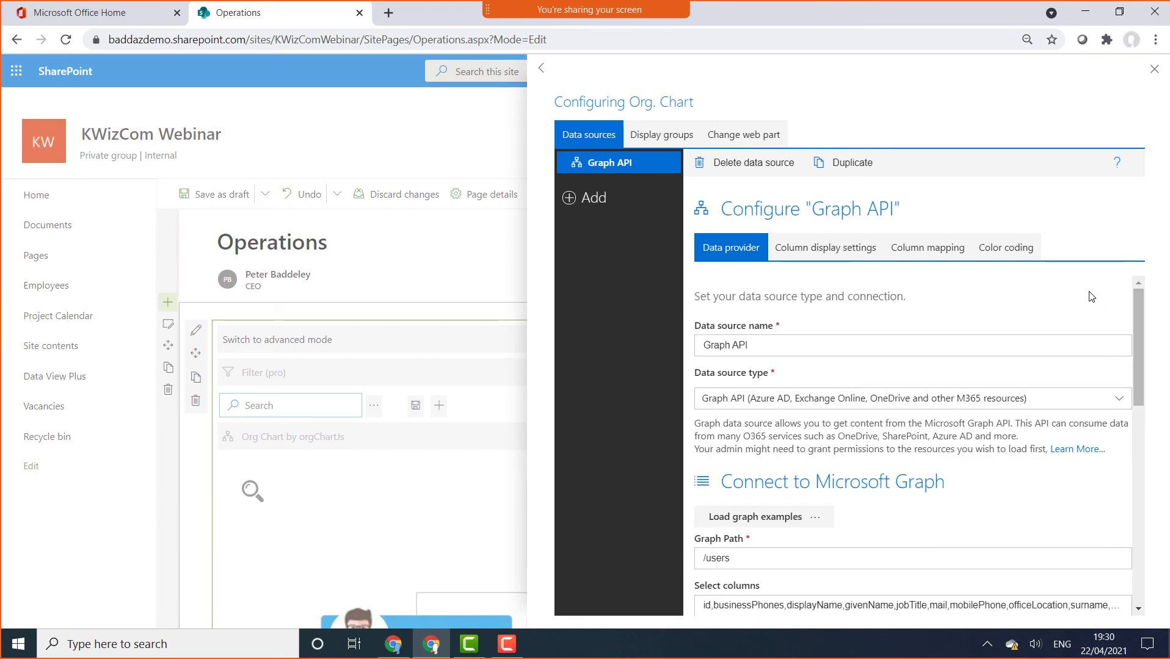
Add a SharePoint List source 'Vacancies' on the Vacancies list, mapping Title, Position and Manager
click(593, 199)
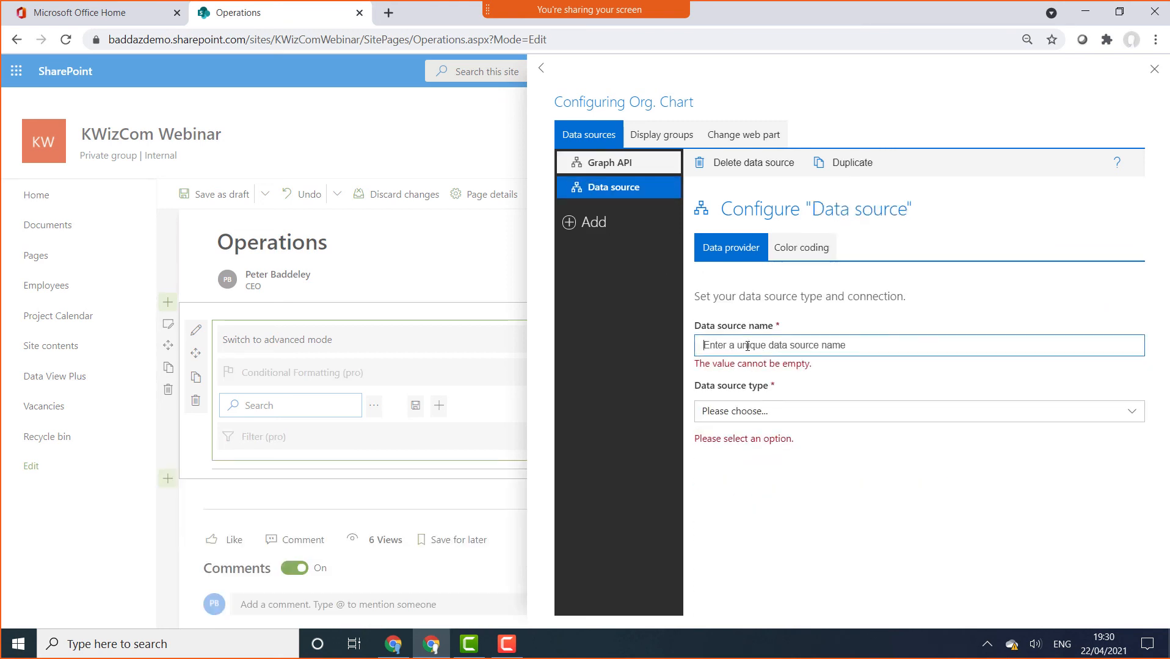
text(Vaca)
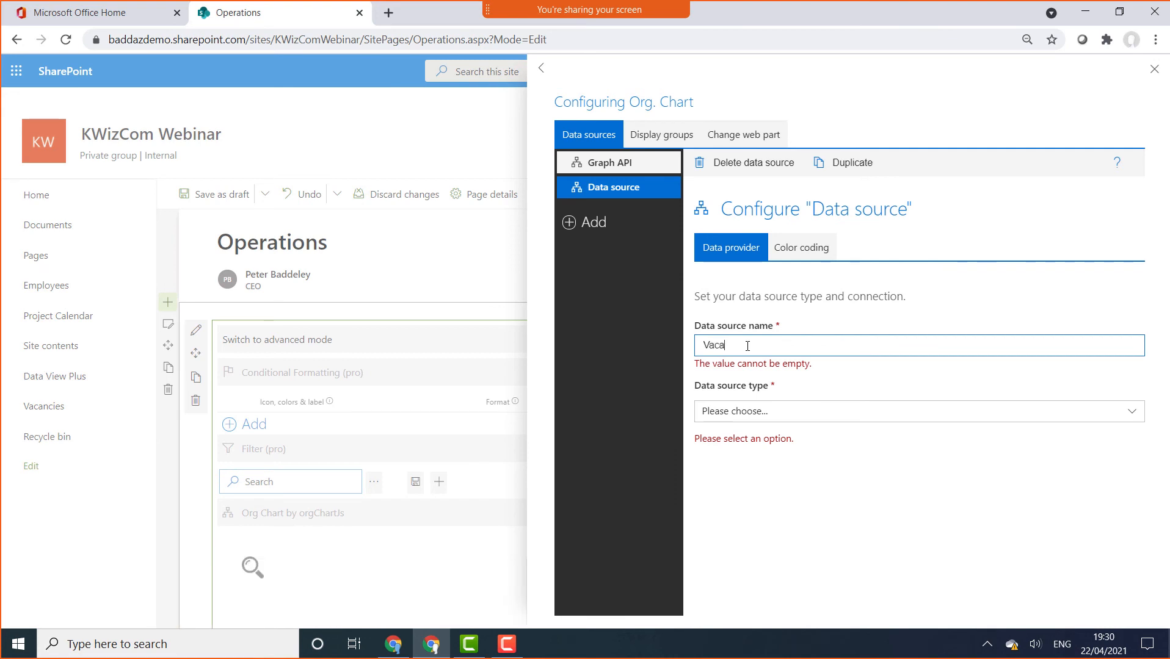
text(ncies)
click(754, 404)
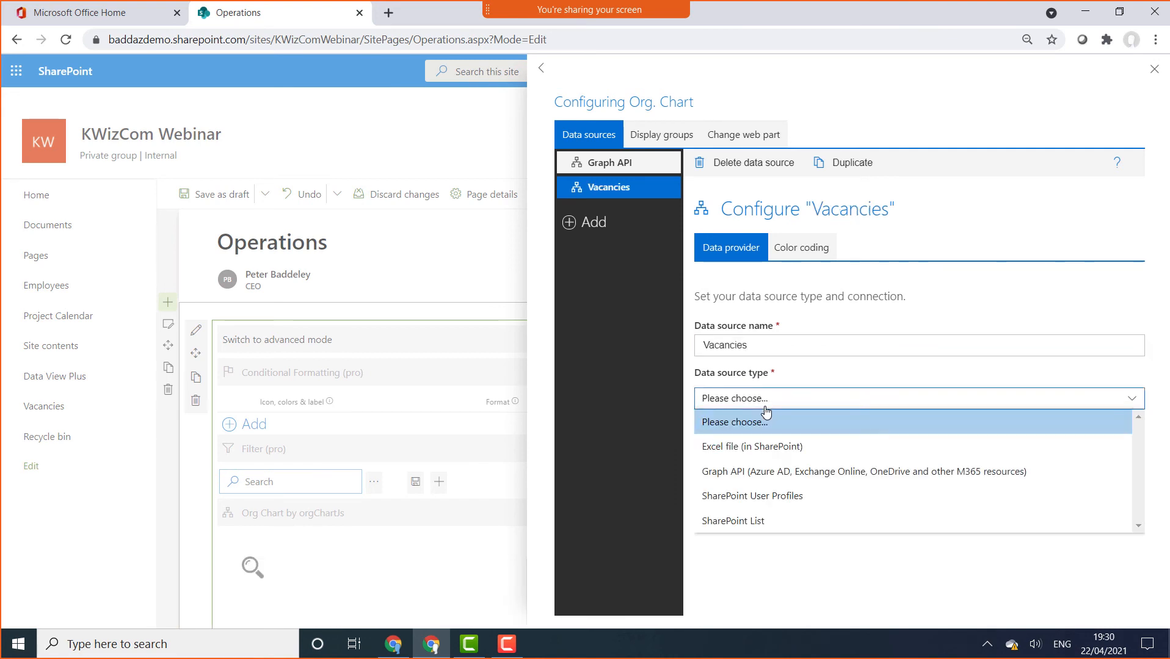
click(749, 522)
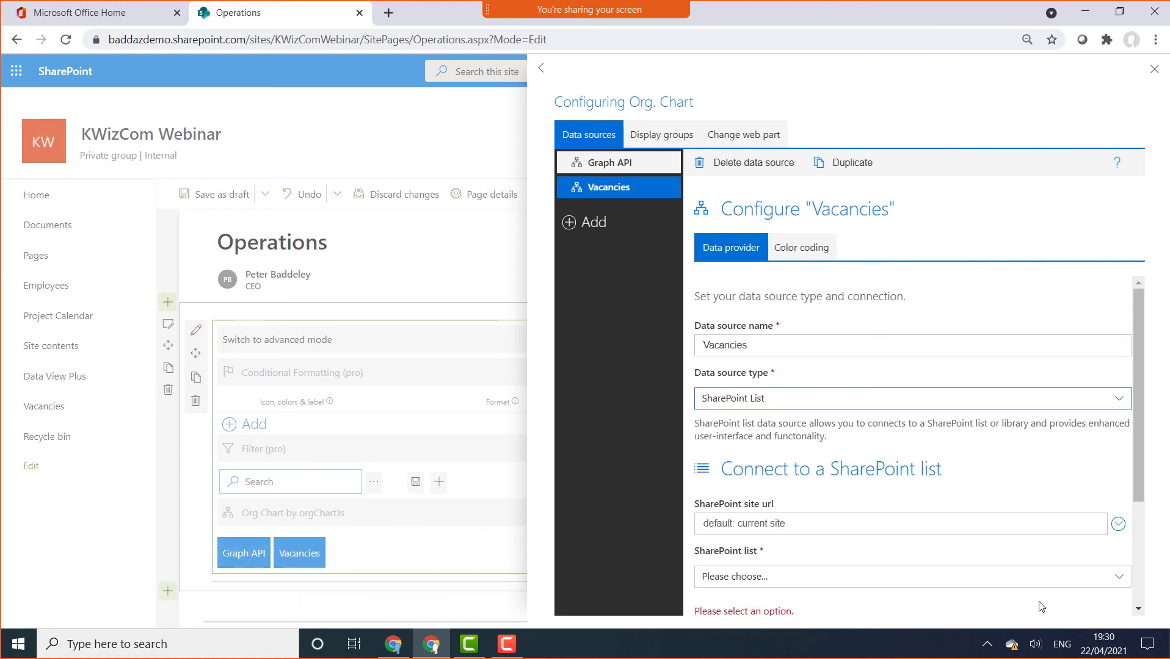
click(1082, 585)
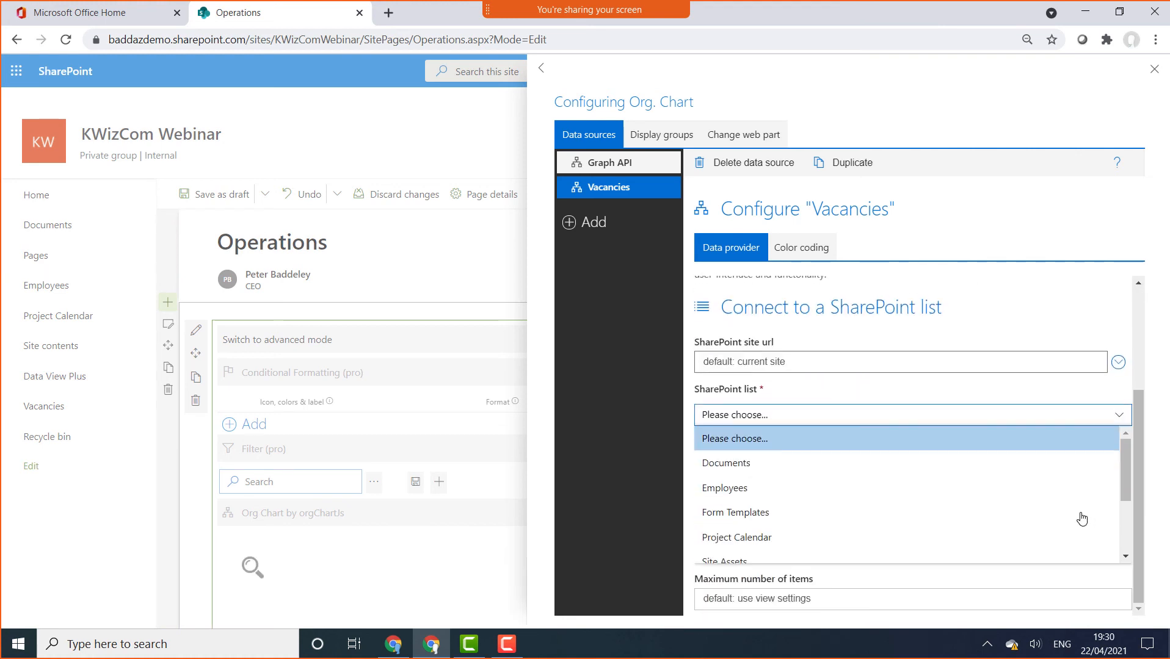
scroll(746, 535, down, 3)
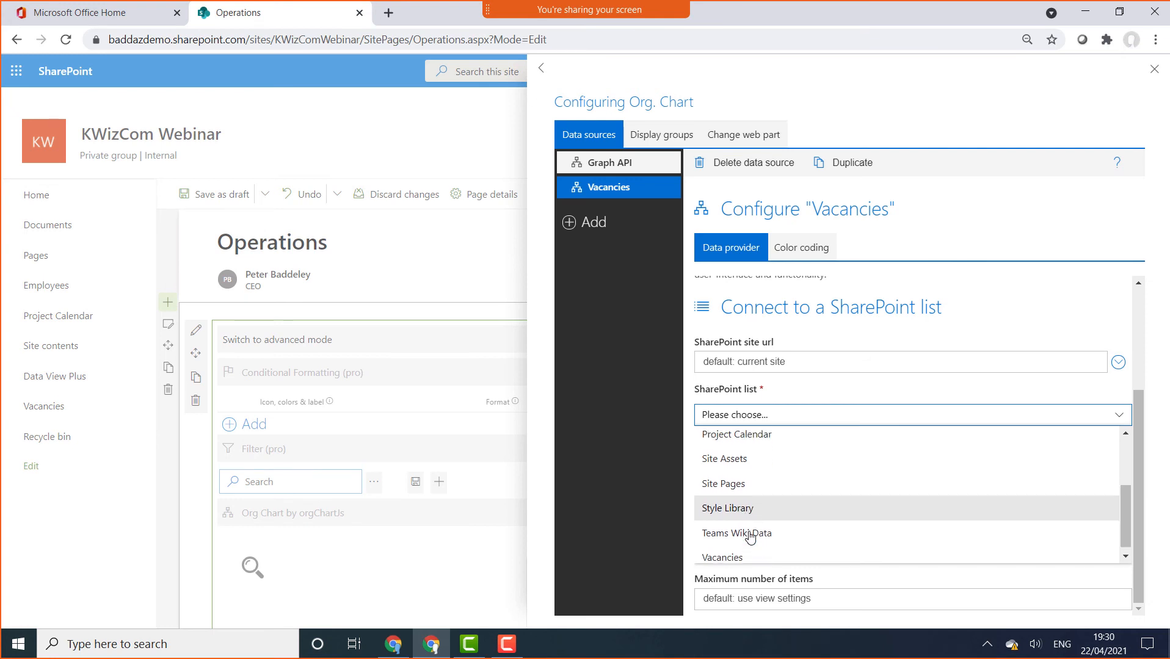
click(745, 550)
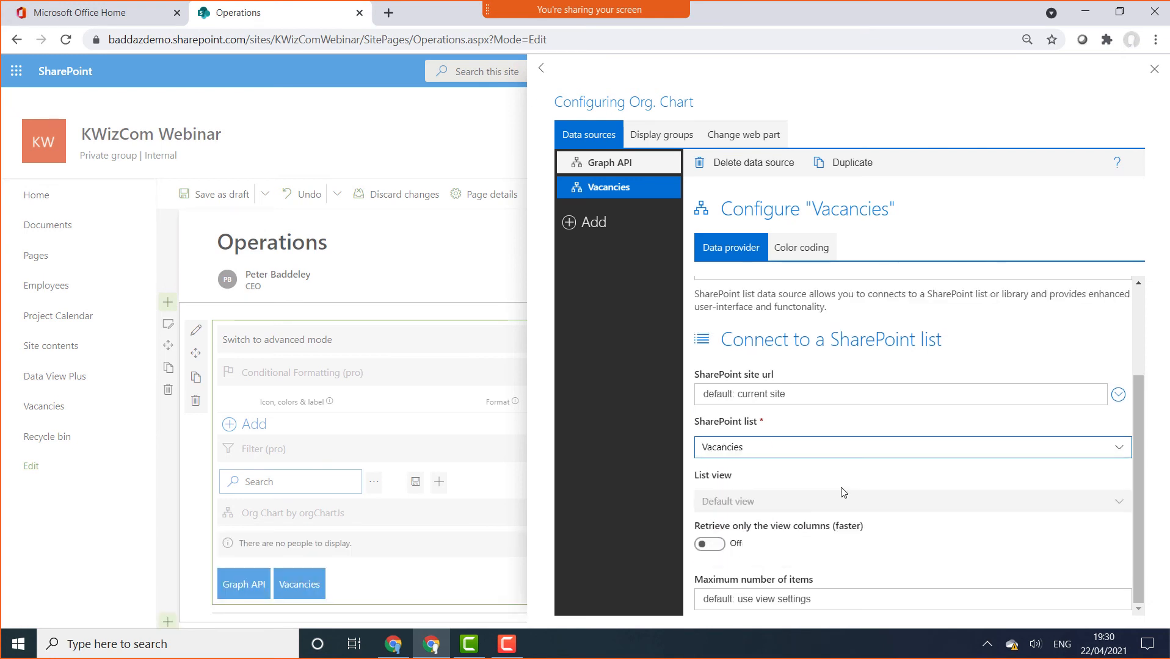
click(820, 252)
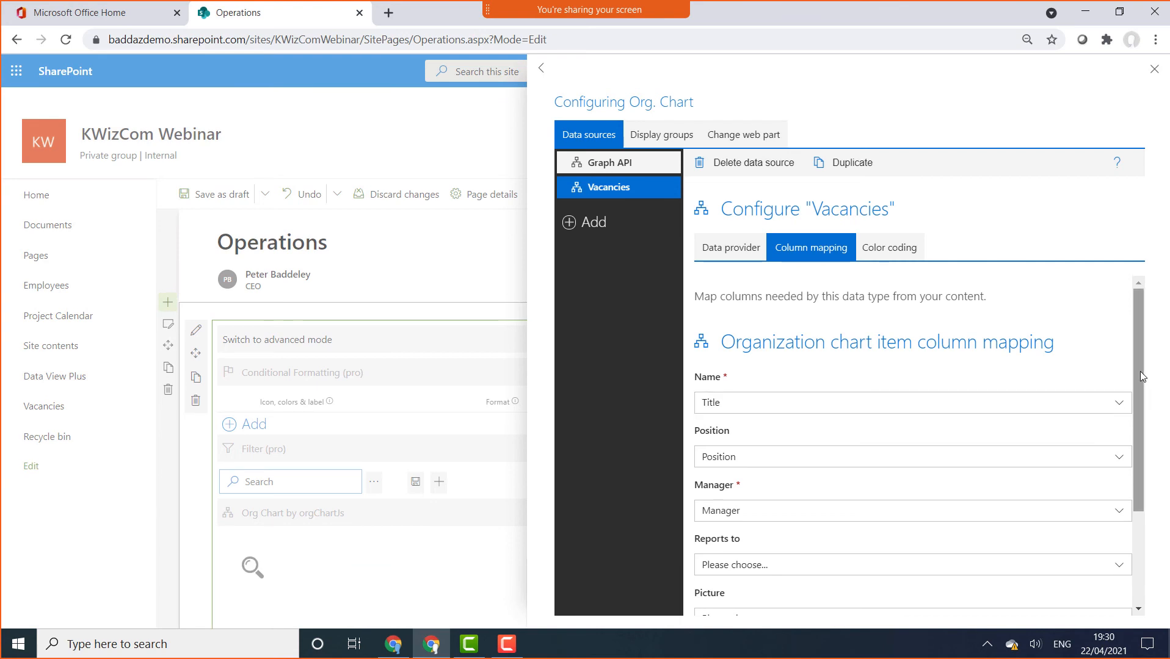
drag(1140, 372, 1132, 411)
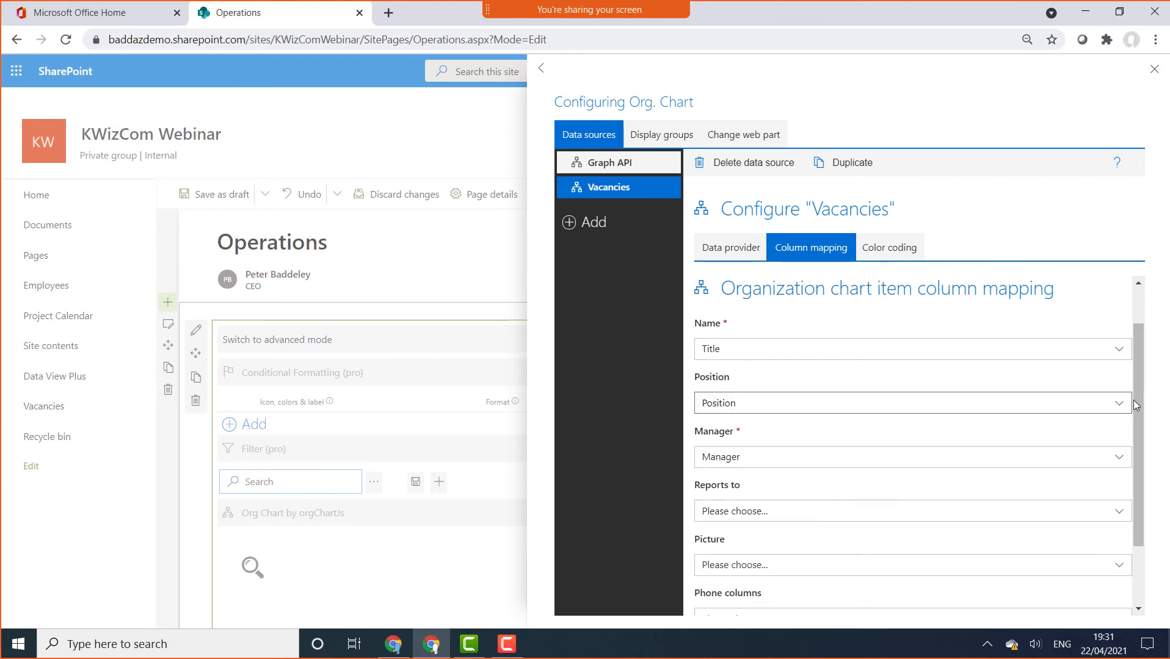
drag(1136, 473, 1102, 285)
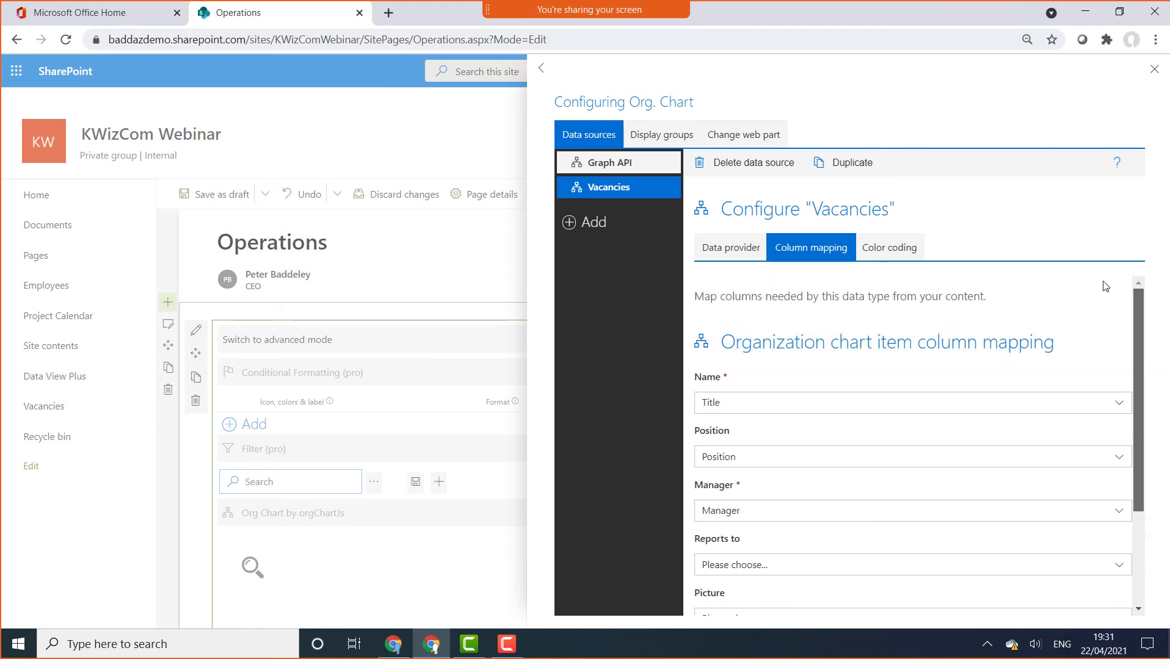
Give Vacancies entries a yellow #EAF46B background colour
click(874, 257)
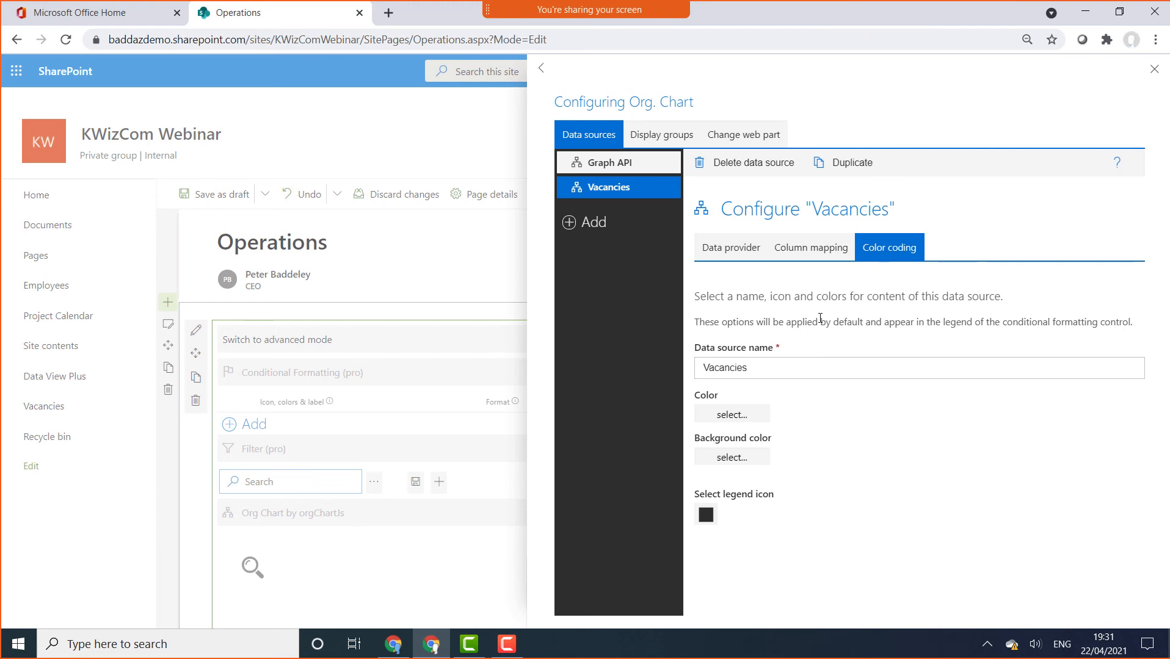
click(729, 459)
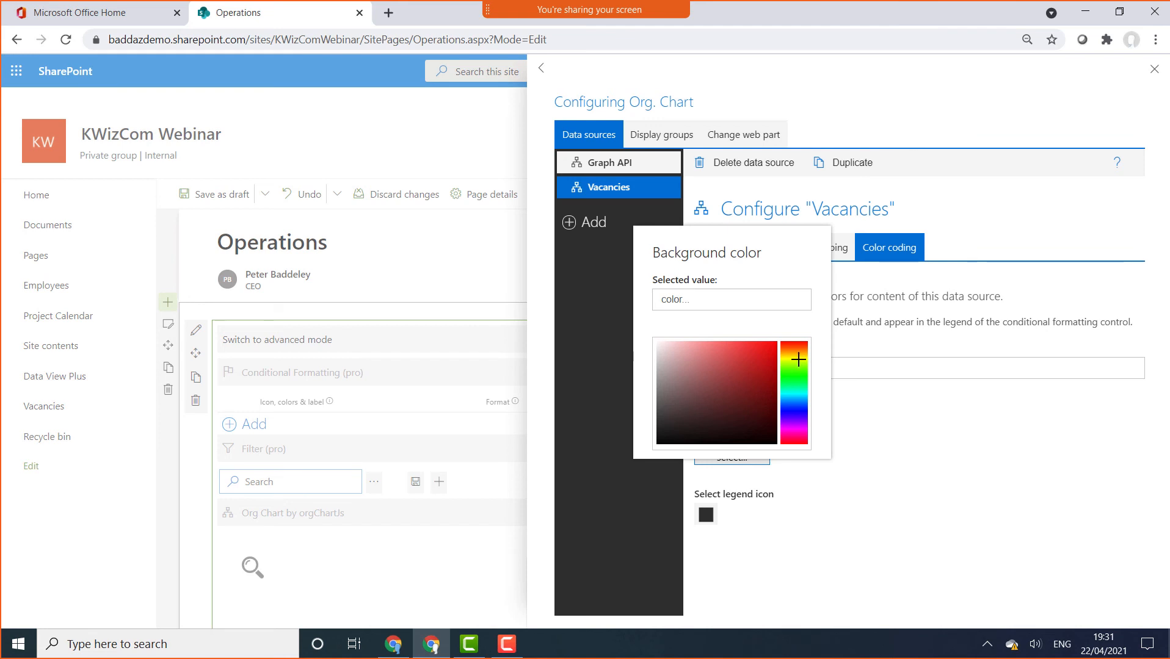
click(798, 359)
click(773, 346)
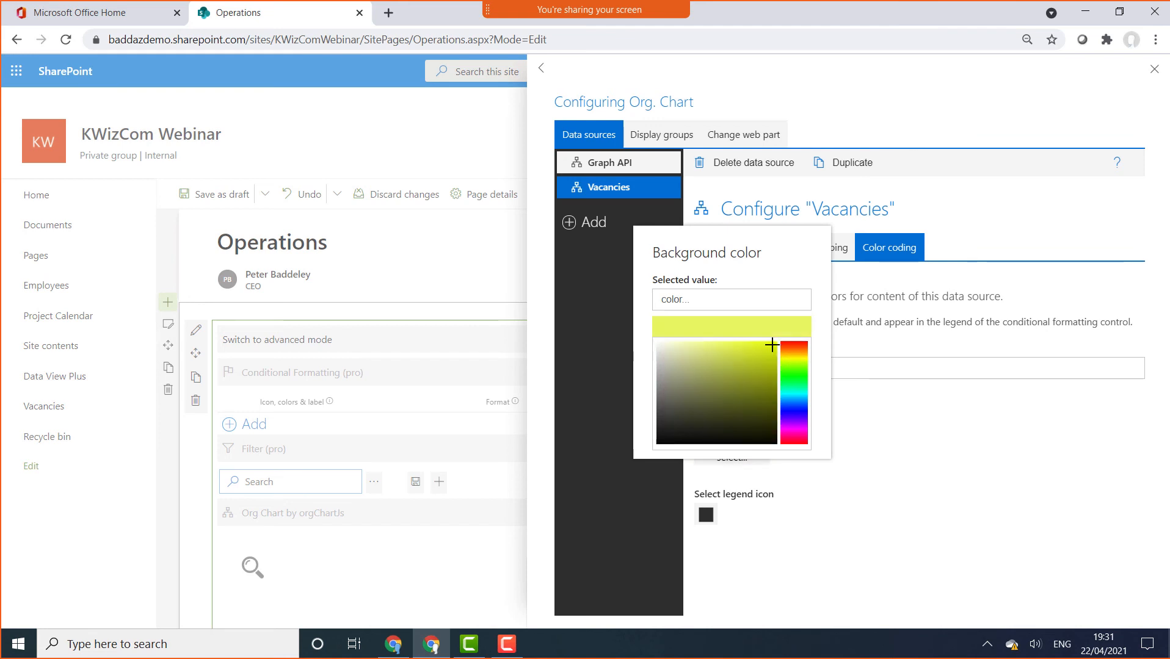
click(912, 450)
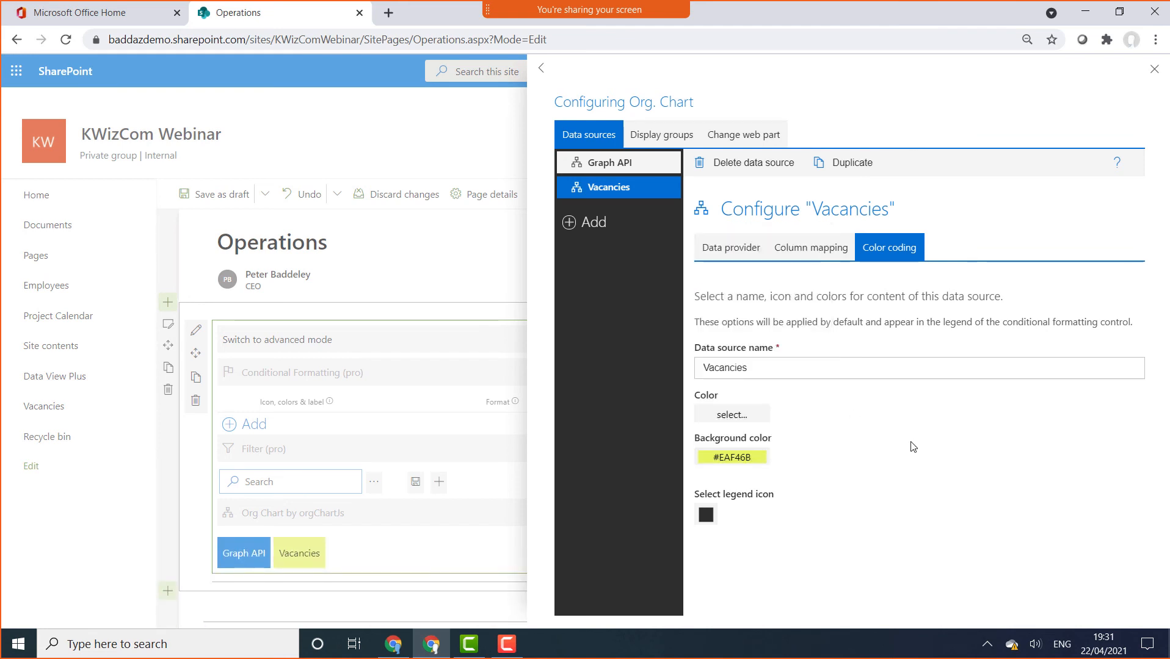
Close the configuration, switch the web part to advanced mode and open its design settings
click(1153, 70)
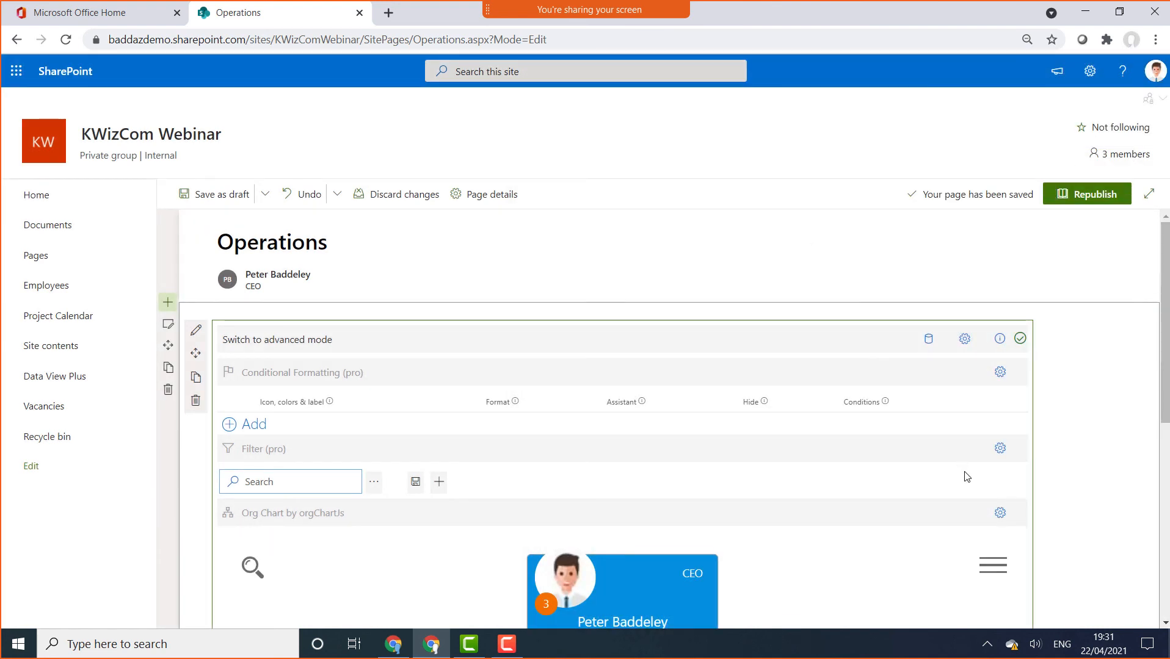
click(275, 340)
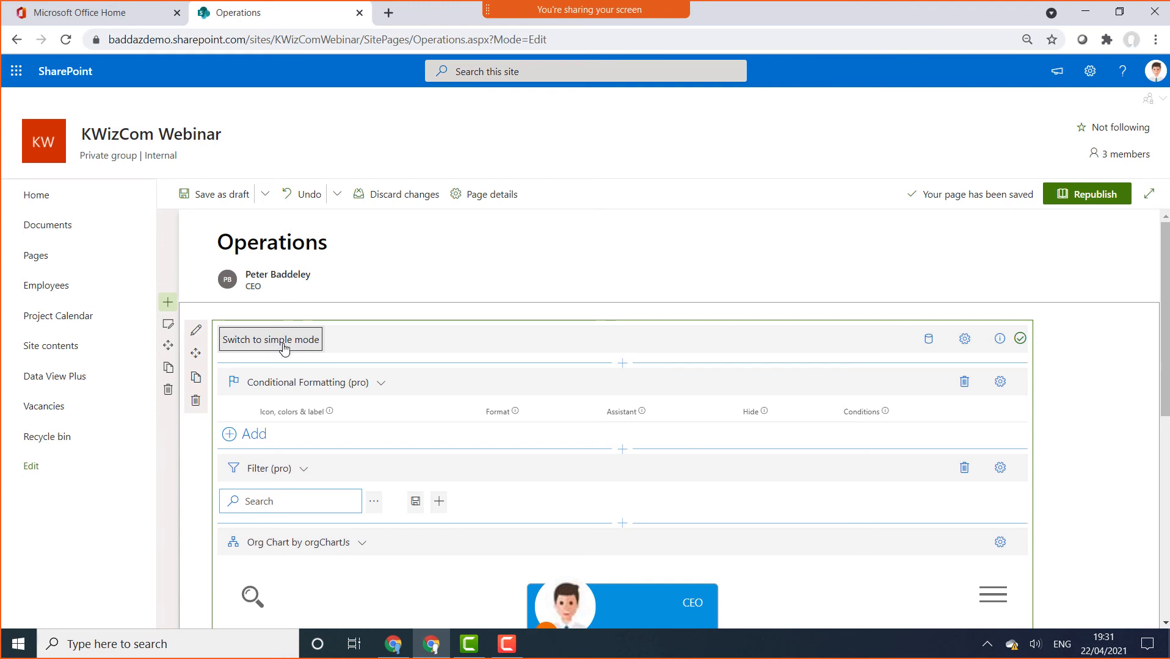
scroll(1003, 434, down, 2)
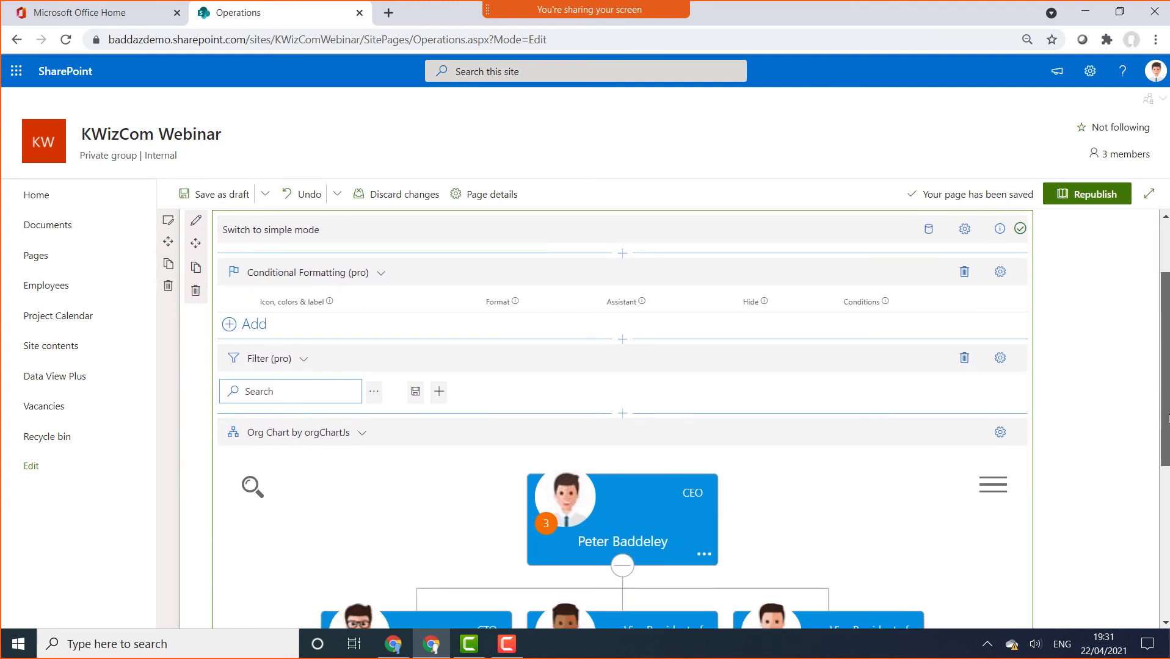
click(1002, 432)
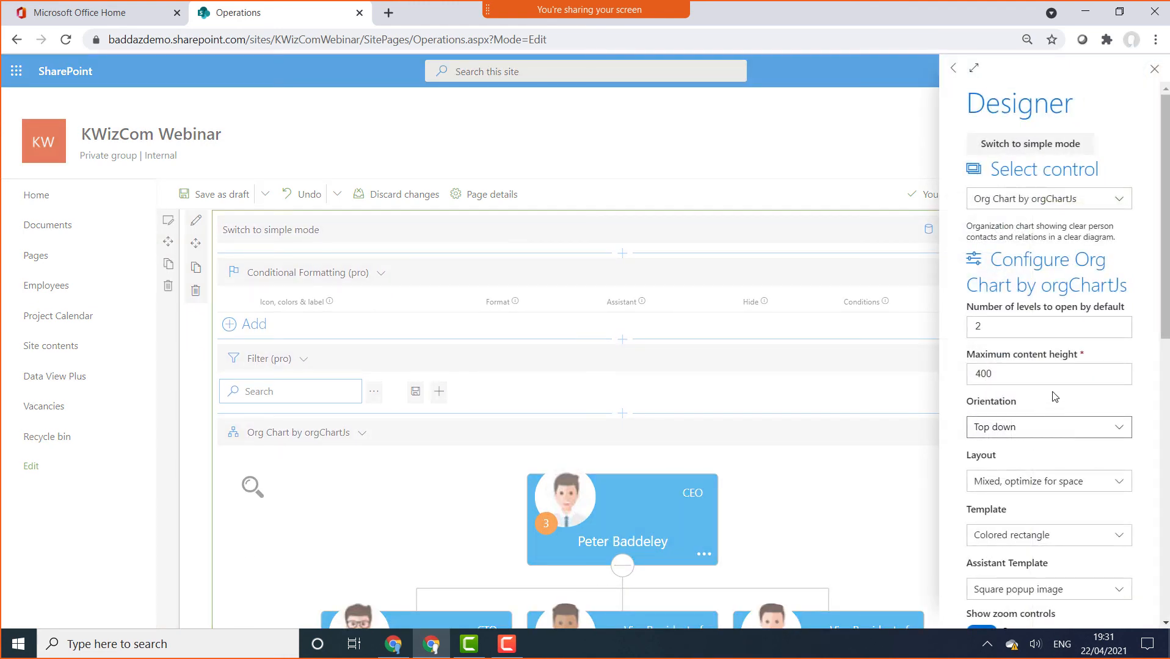
Turn off zoom on mouse scroll and the chart's search
scroll(1053, 396, down, 4)
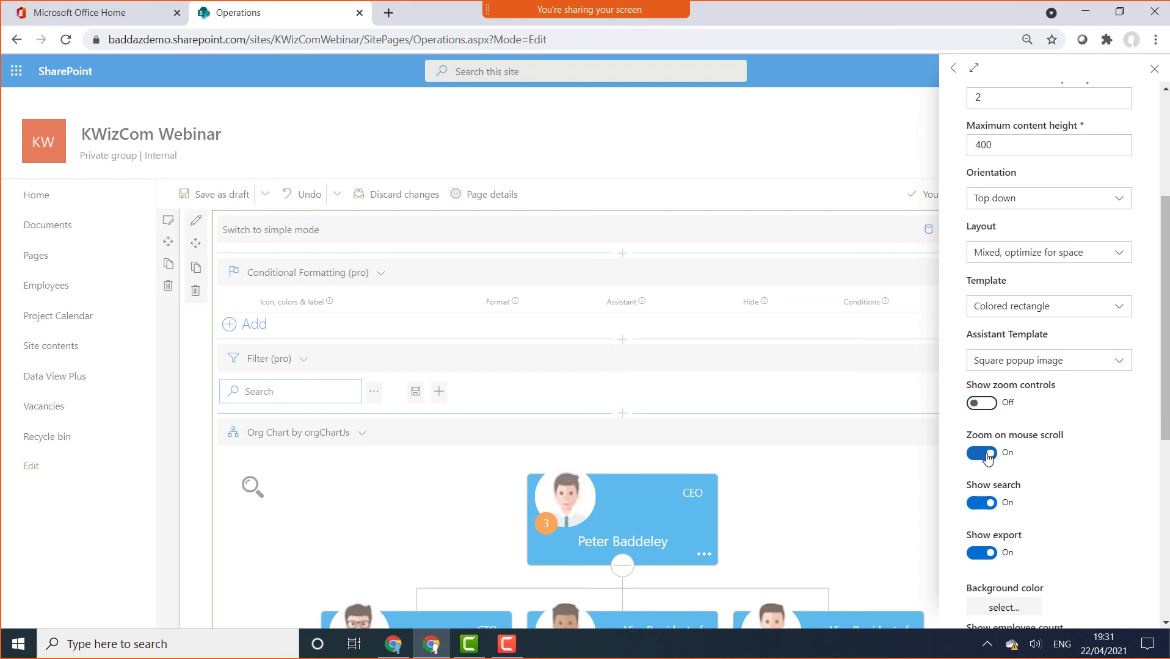
click(984, 455)
click(987, 504)
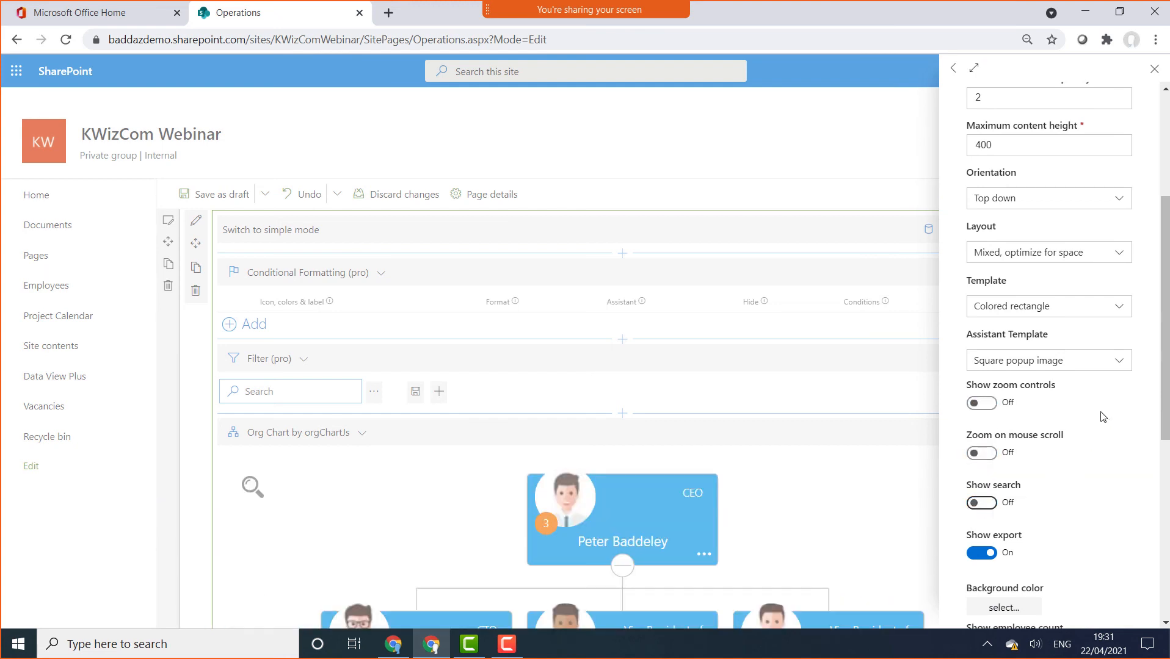
Set orientation to Left to right and the card template to Round label
click(1073, 256)
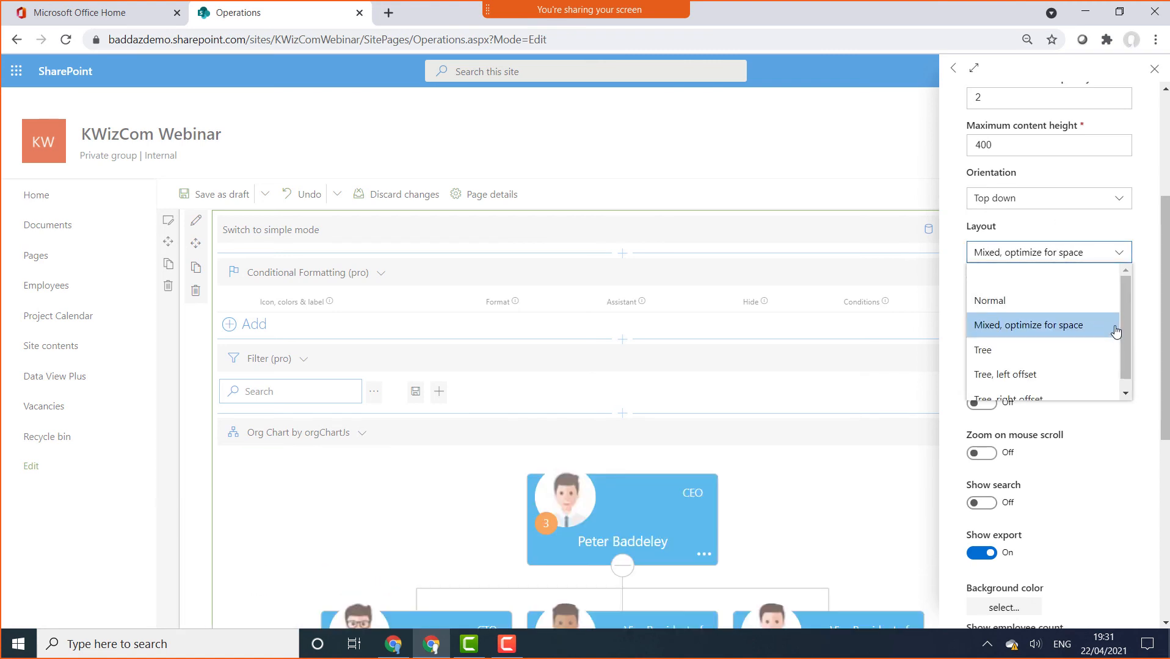
mouse_move(1126, 318)
mouse_down()
mouse_move(1125, 348)
mouse_move(1124, 334)
mouse_up()
click(1089, 204)
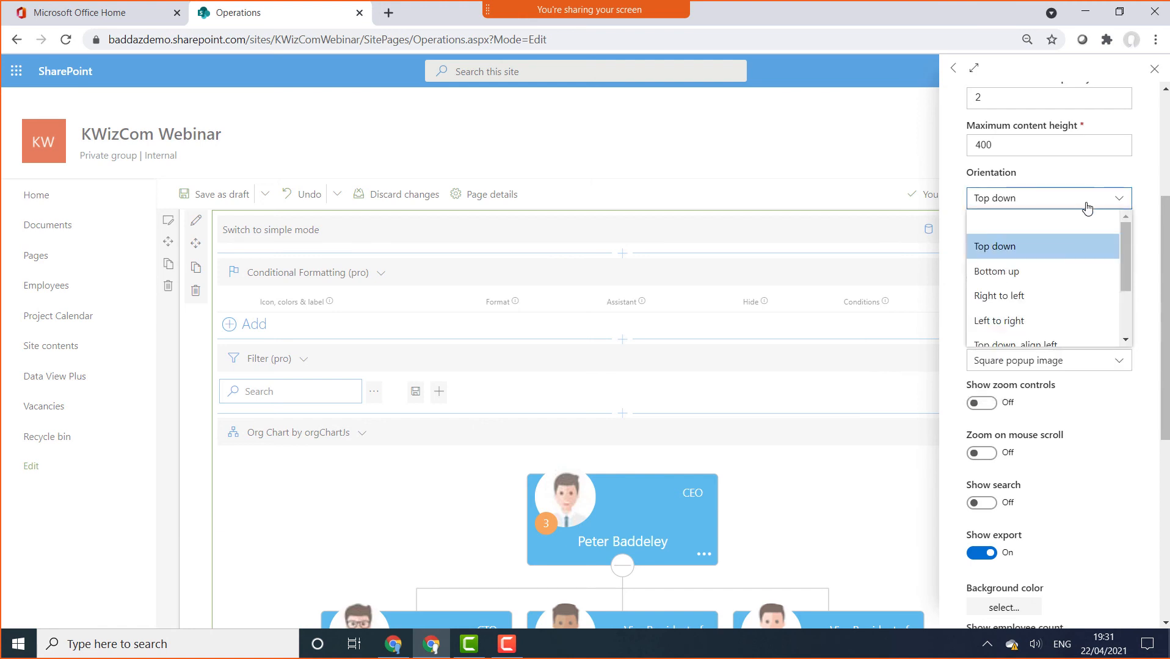
scroll(1038, 281, down, 2)
click(1014, 247)
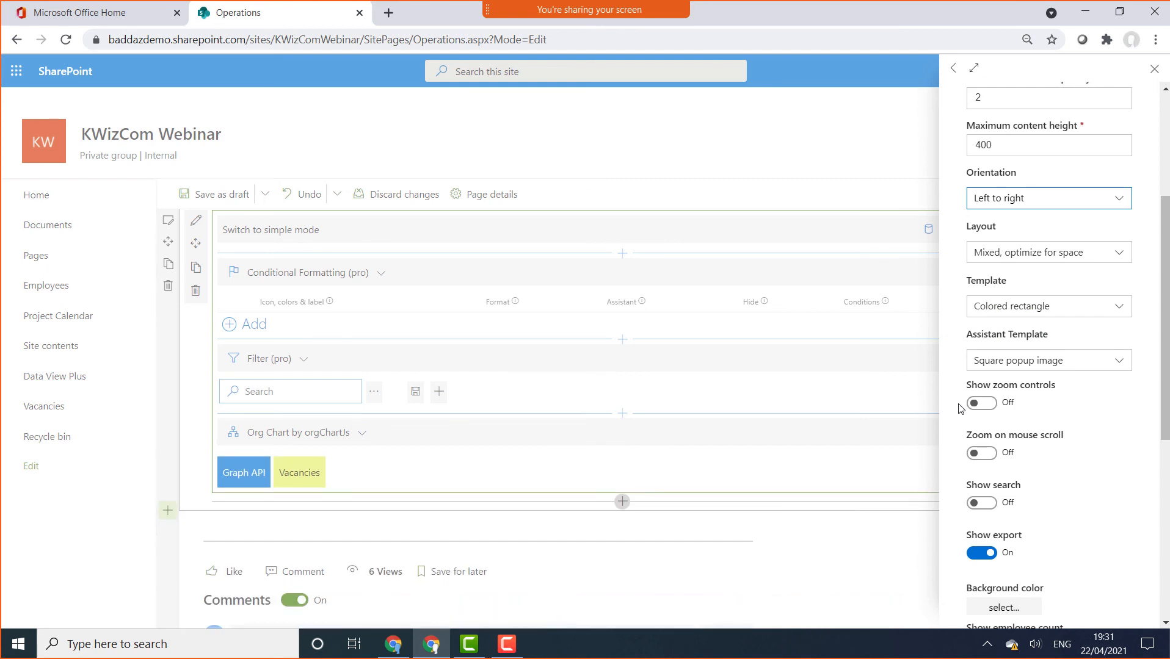
click(1094, 313)
scroll(1046, 398, down, 3)
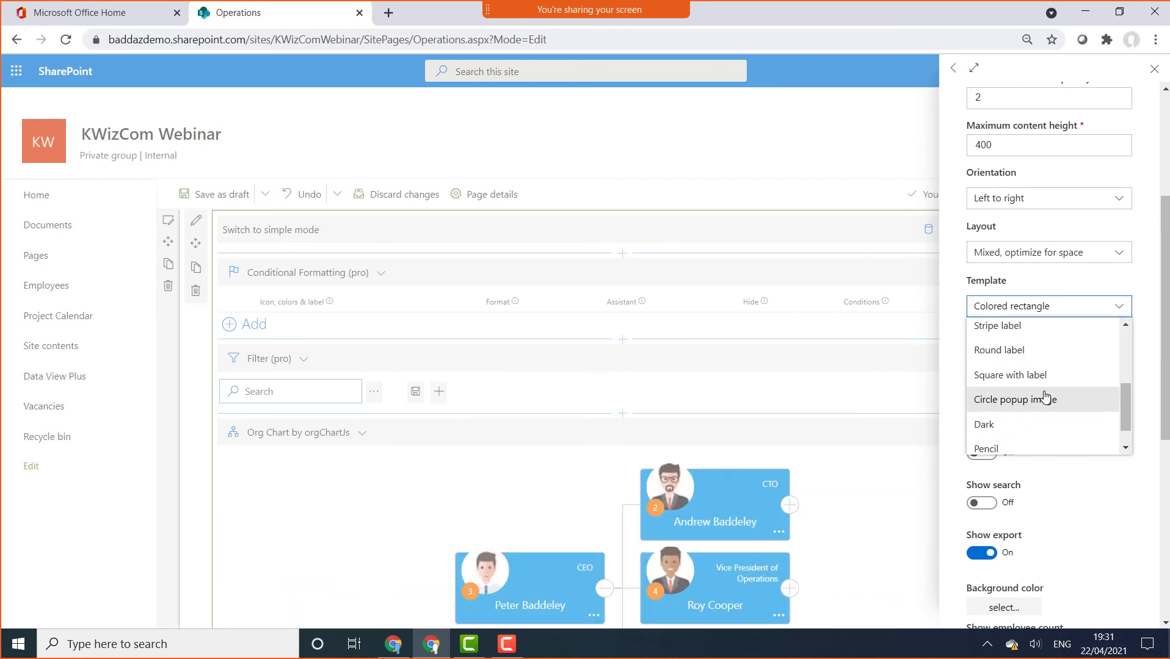
click(1036, 350)
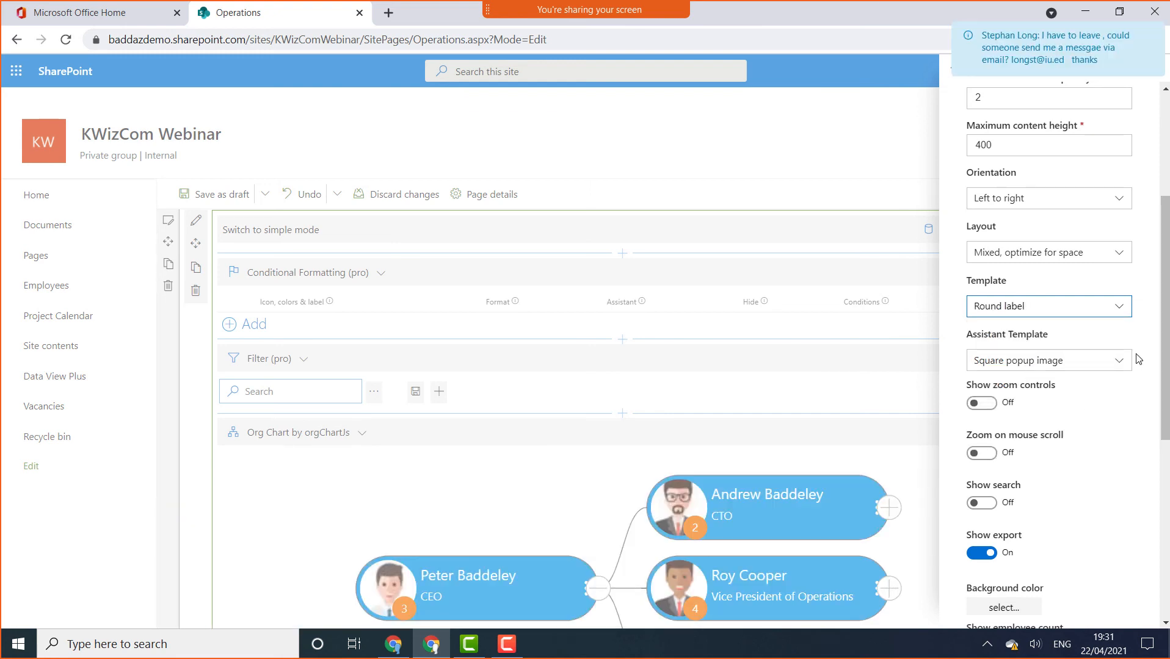
scroll(1165, 135, up, 4)
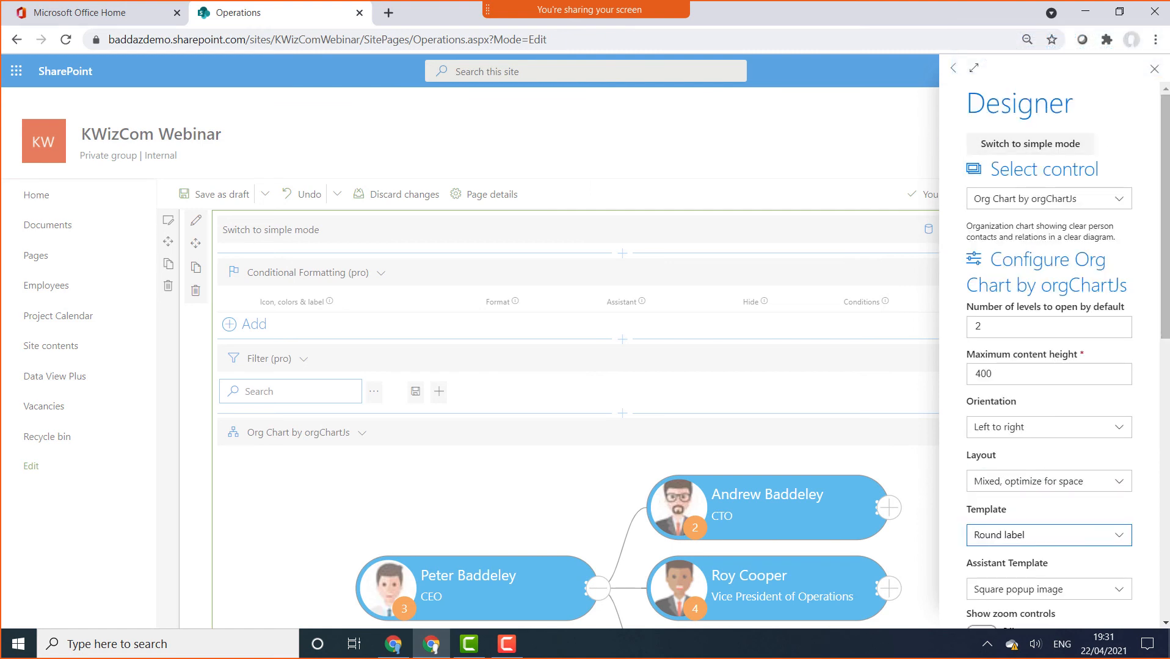
click(1154, 69)
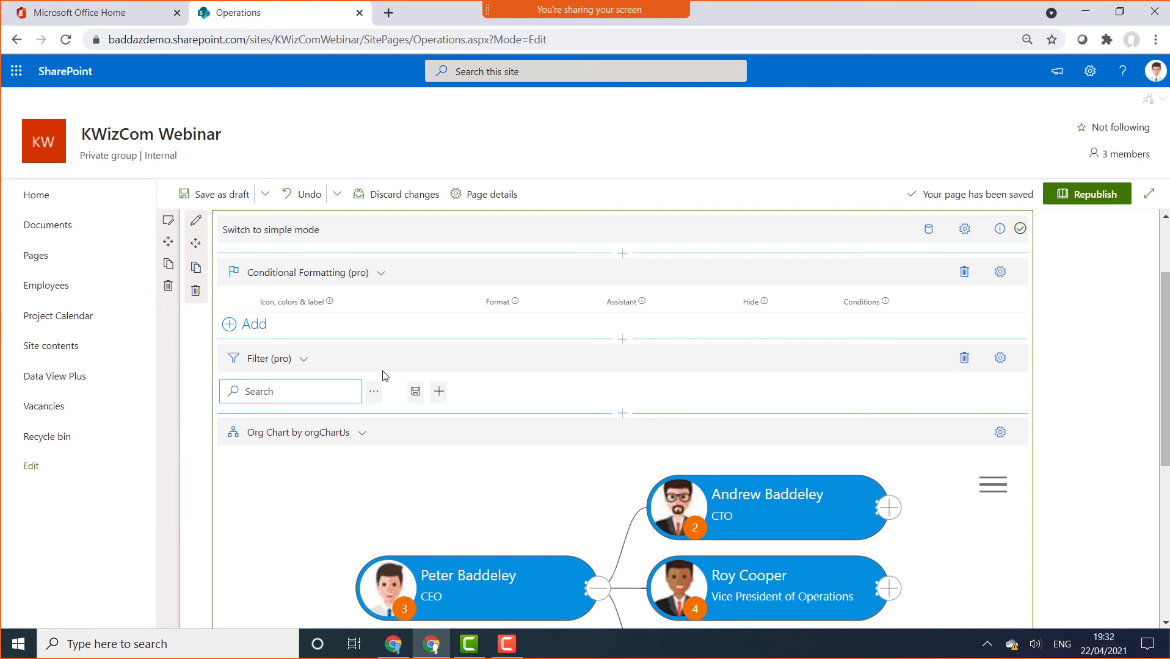
Add Department as the filter field and filter the chart to the Operations department
click(439, 393)
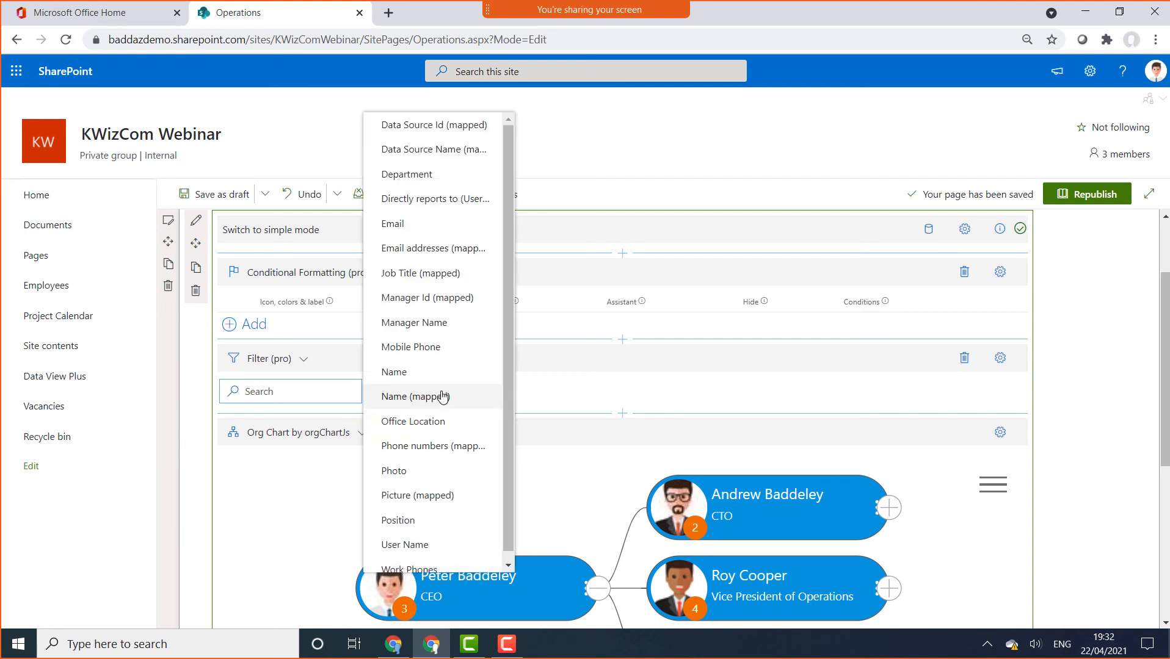
click(426, 175)
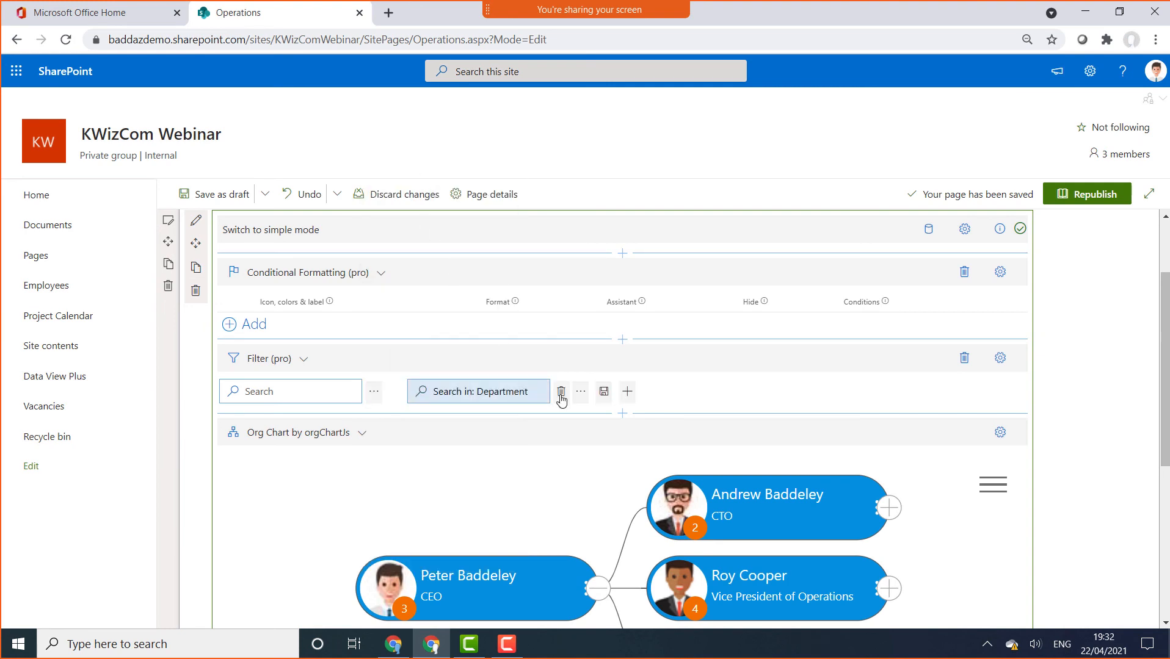
click(580, 391)
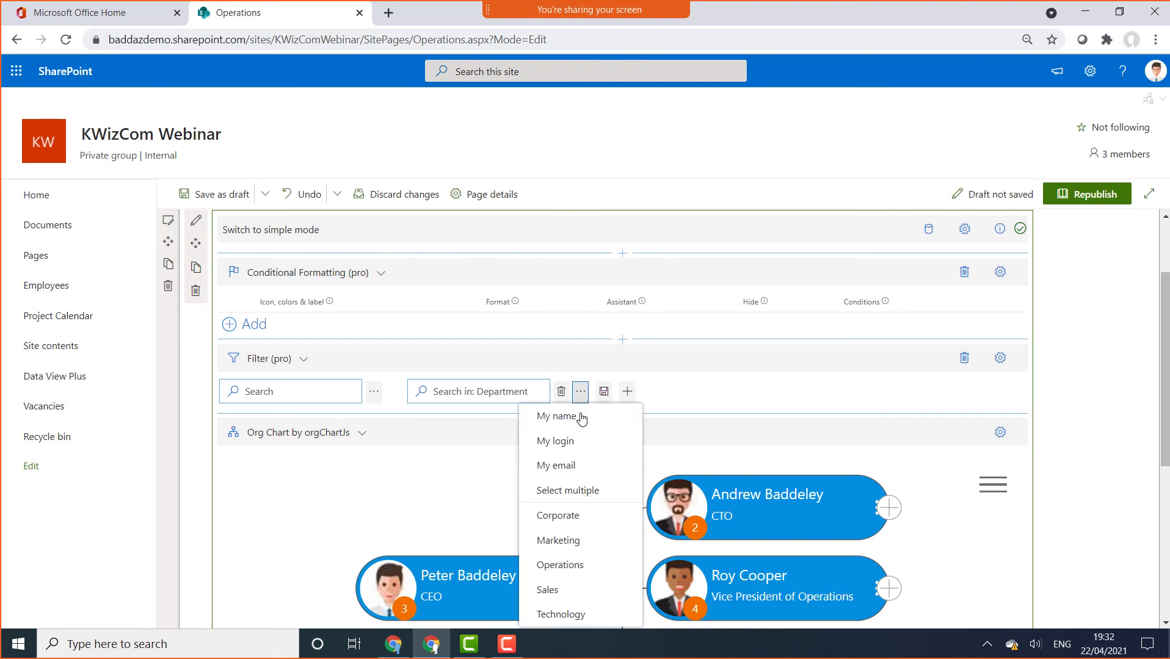
click(574, 565)
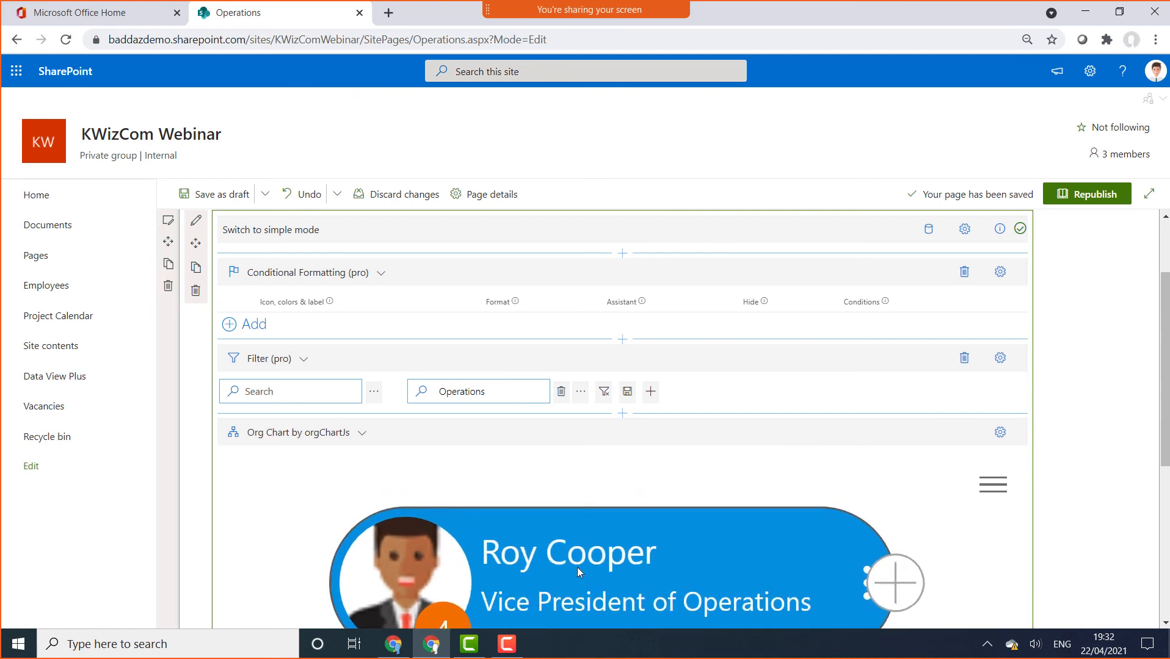
click(1001, 361)
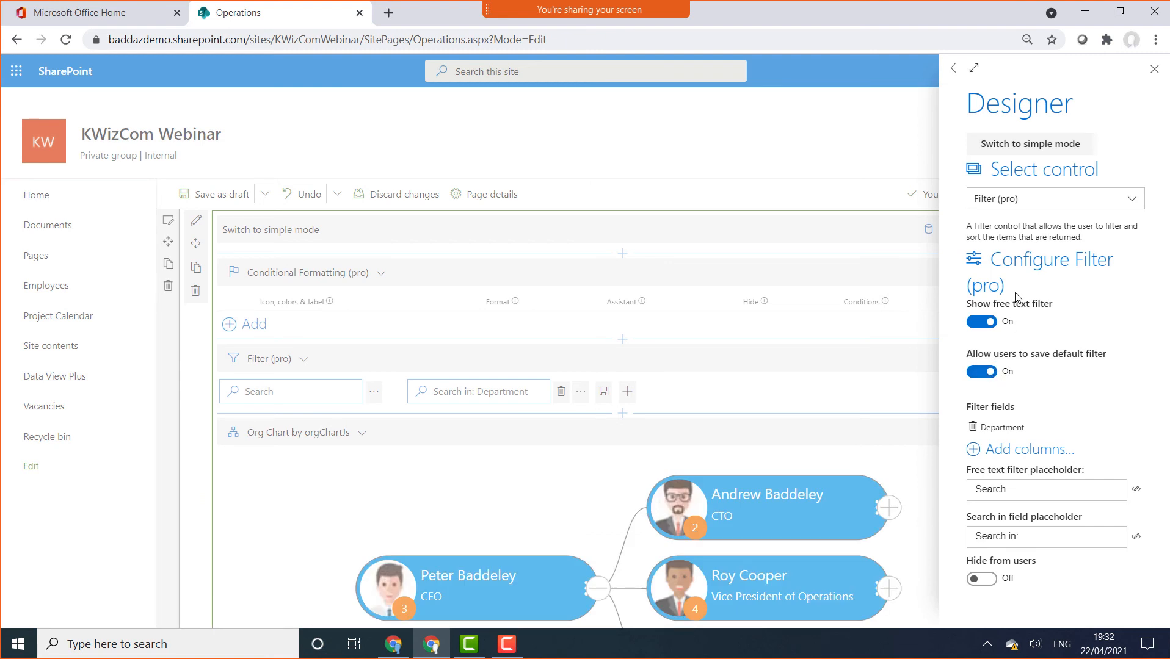
Hide the Department filter from users and save Operations as the default filter for everyone
click(979, 579)
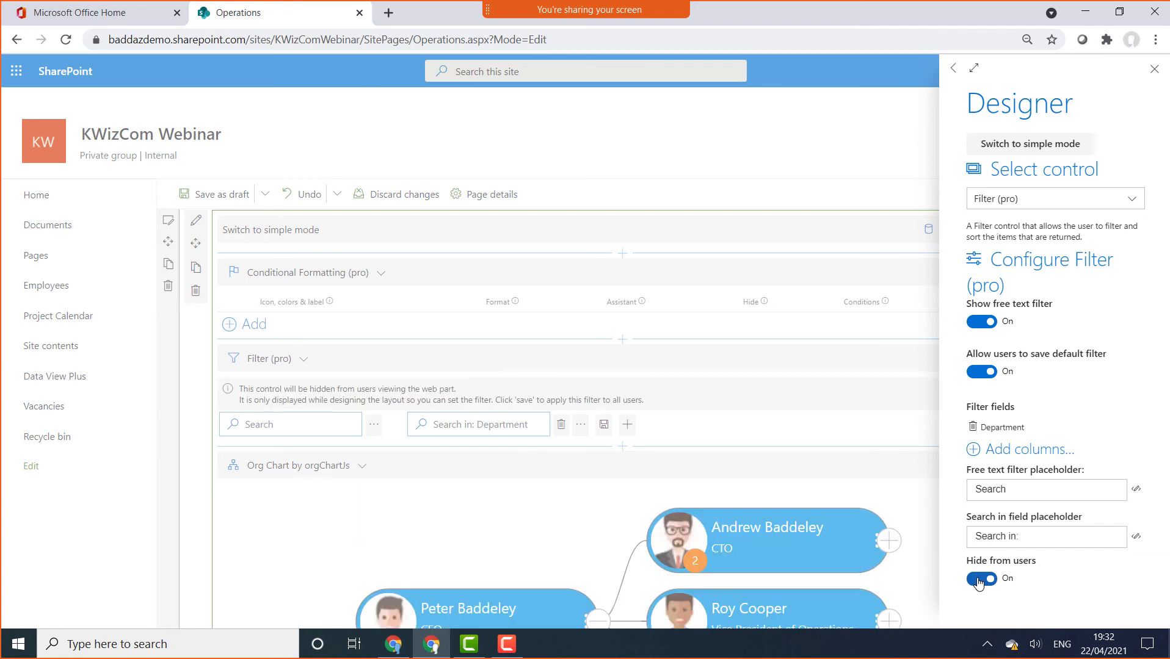
click(1154, 70)
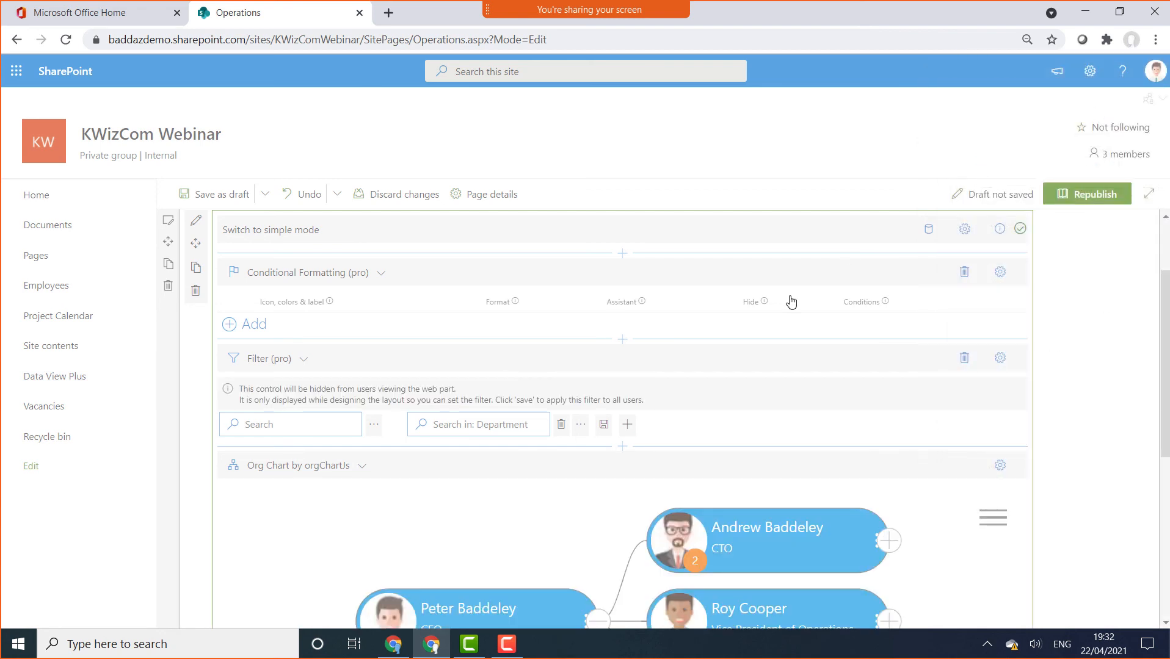
click(580, 425)
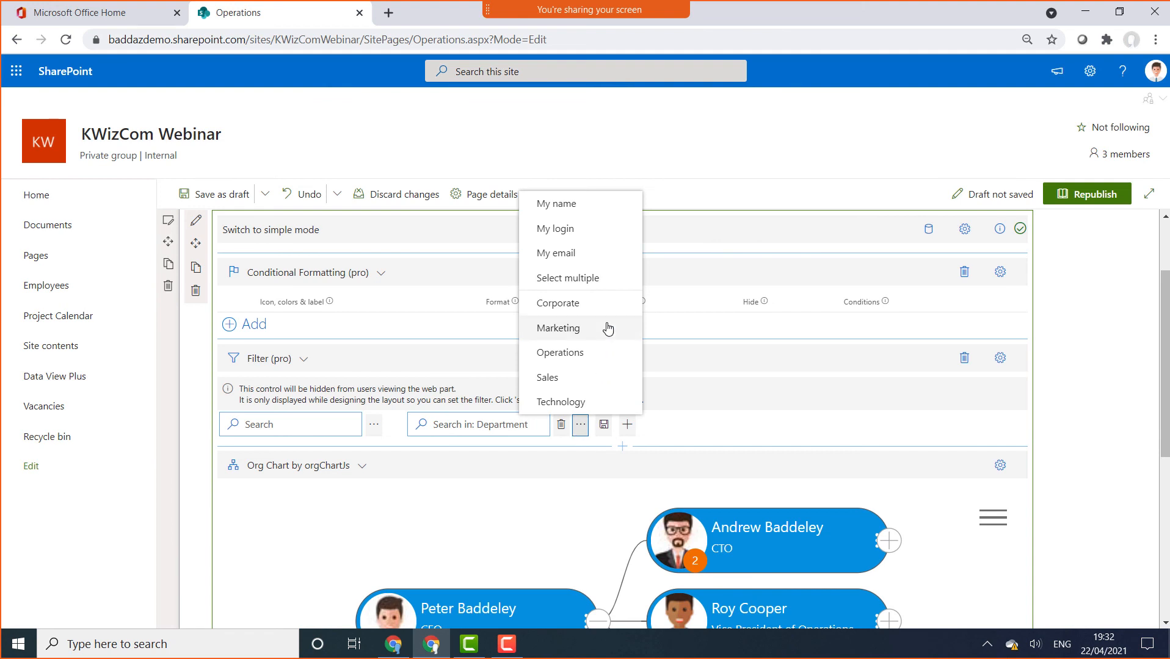
click(582, 352)
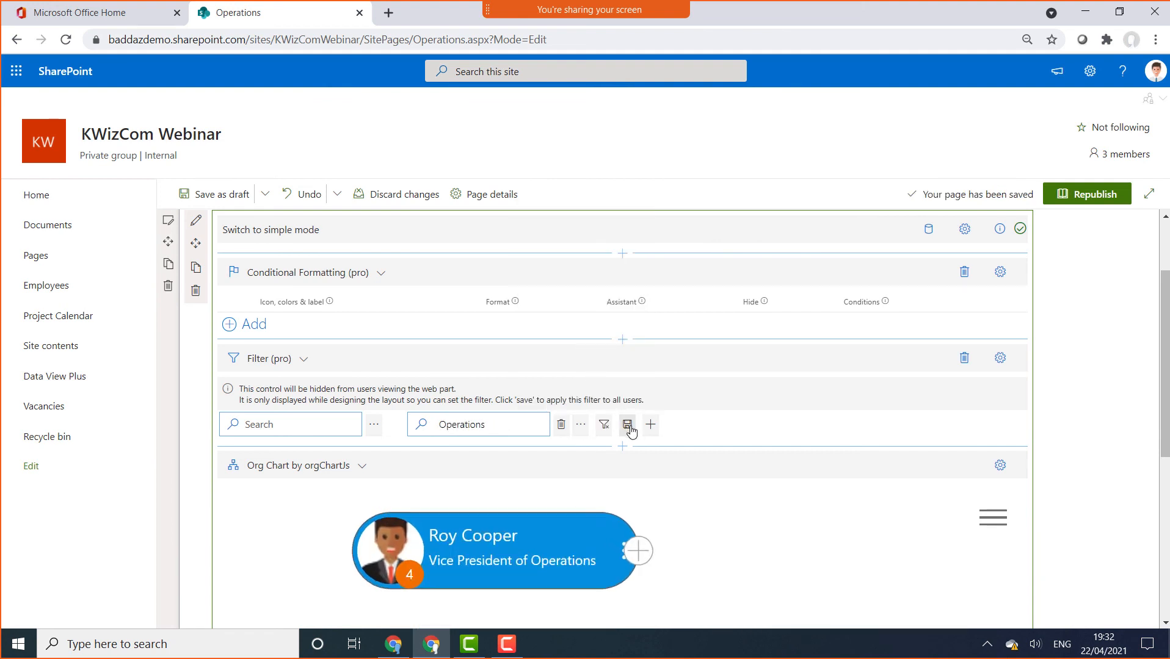
click(627, 425)
click(560, 410)
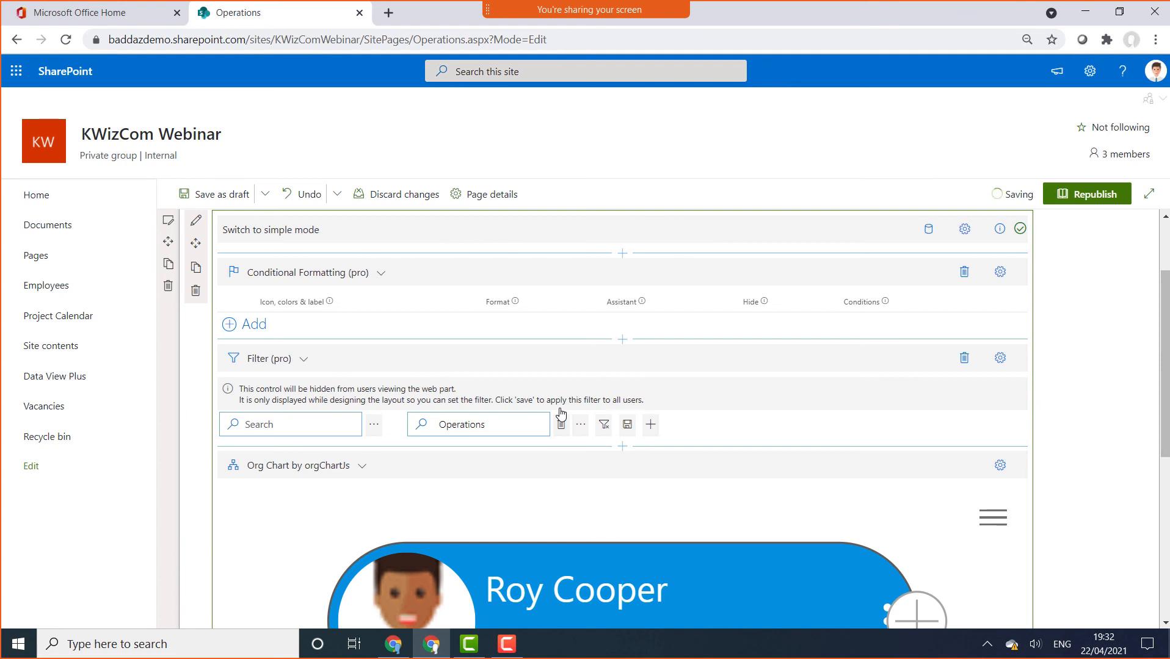
click(1000, 358)
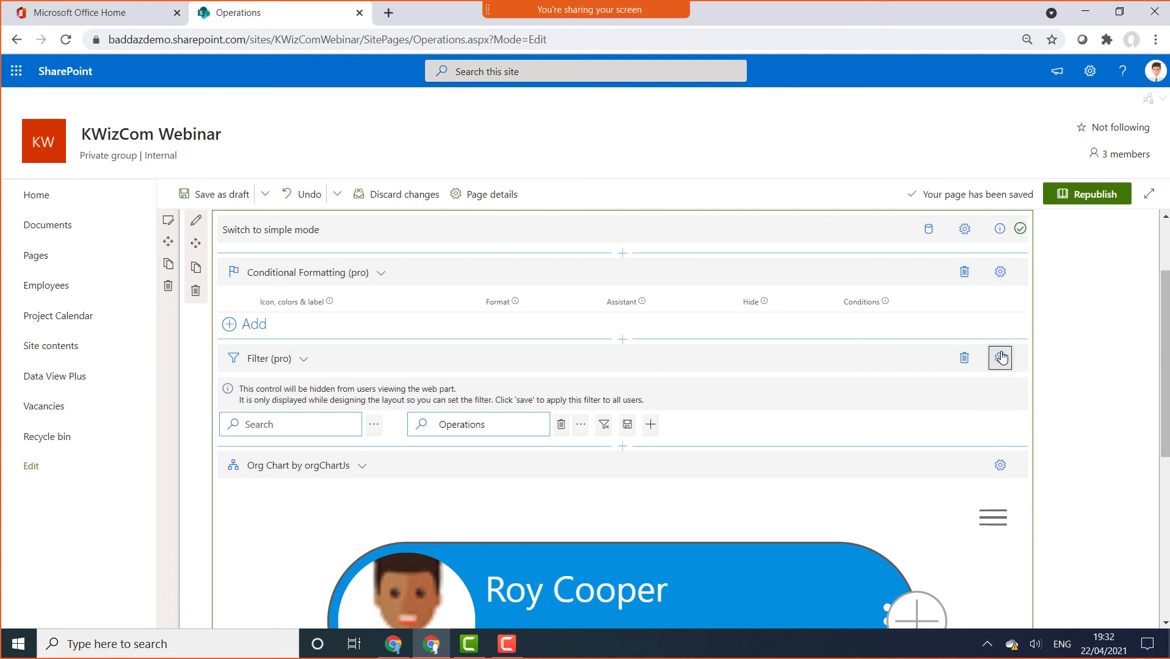
Close the filter designer, check the Operations-only left-to-right chart, and republish the page
click(1154, 69)
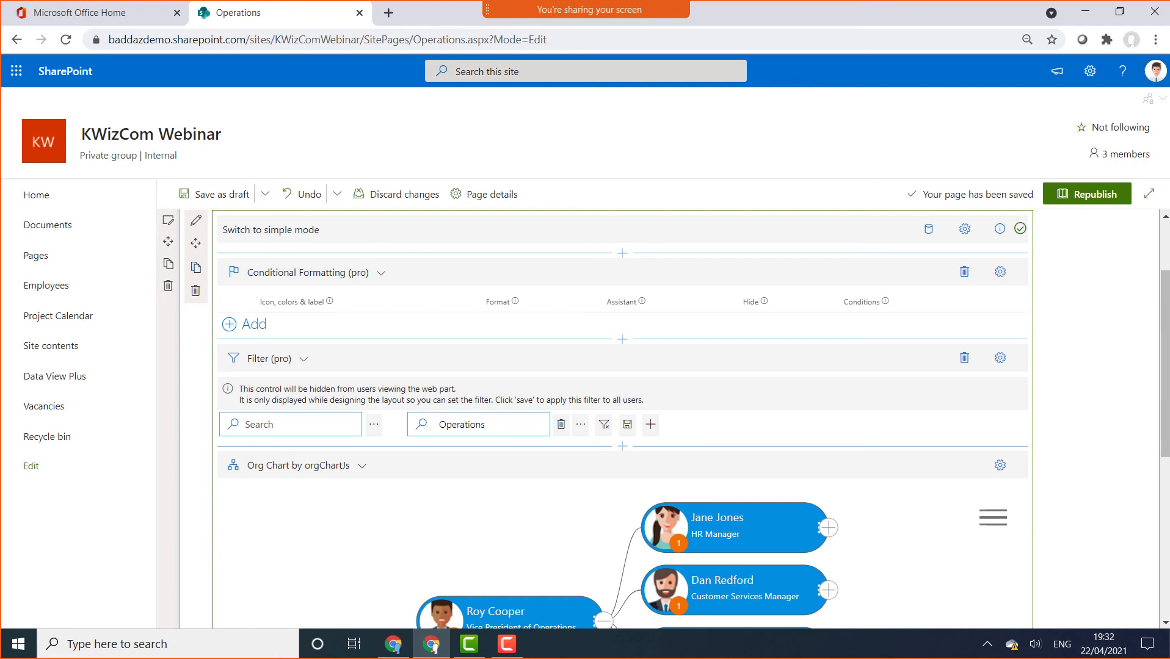
drag(1163, 393, 1159, 441)
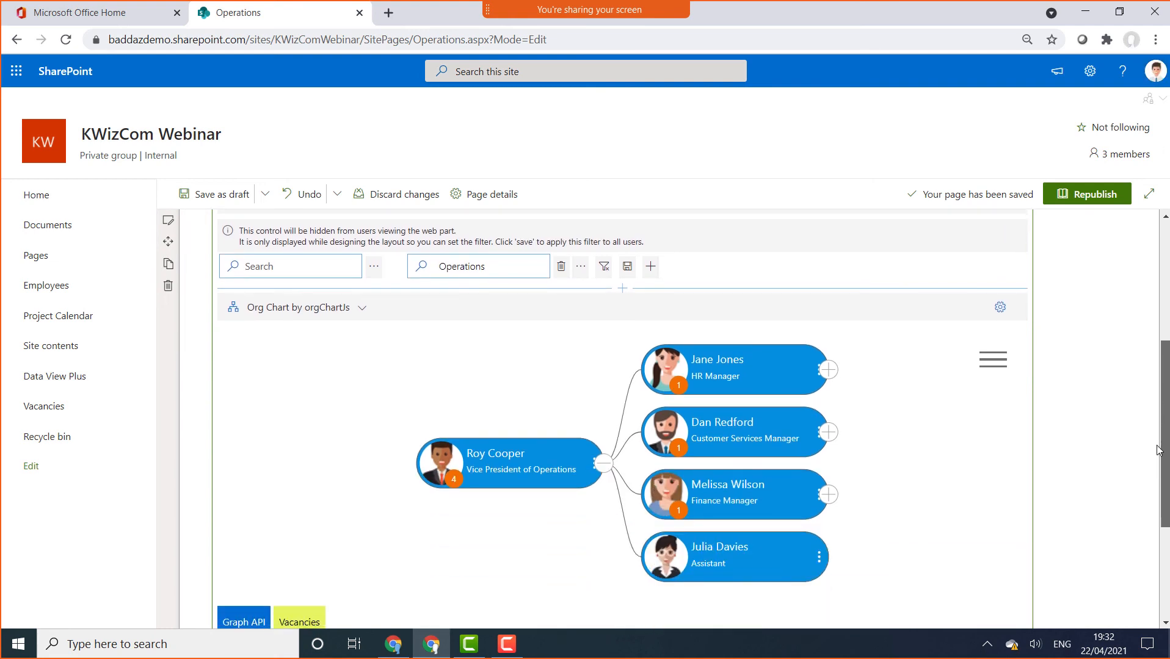
click(1076, 160)
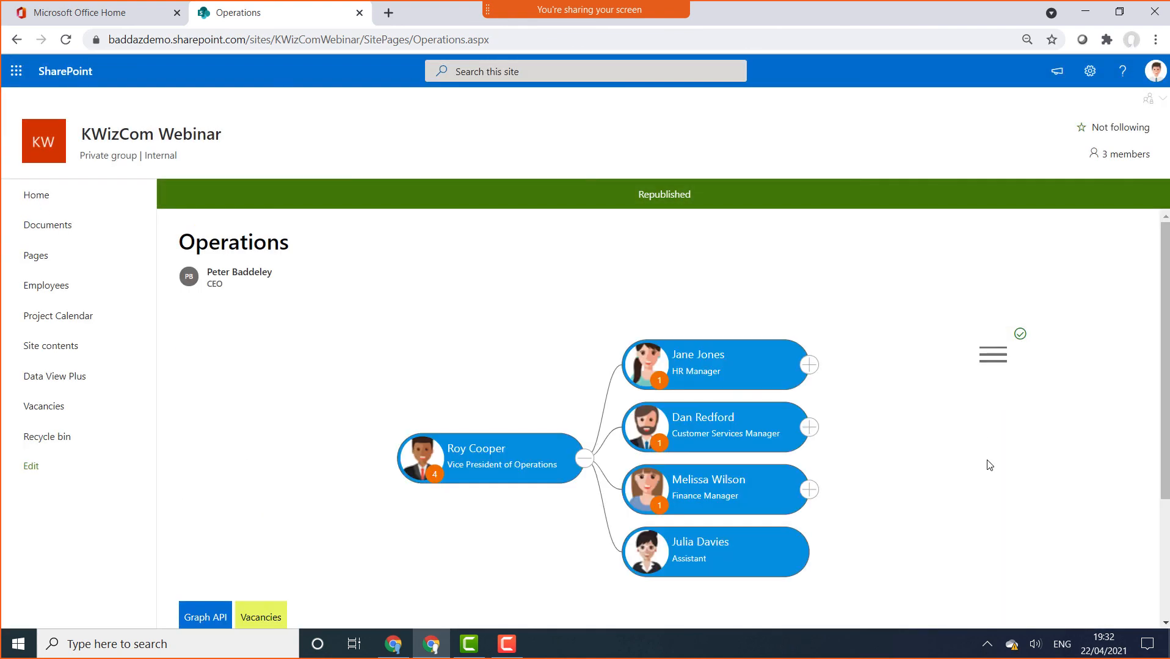
click(809, 366)
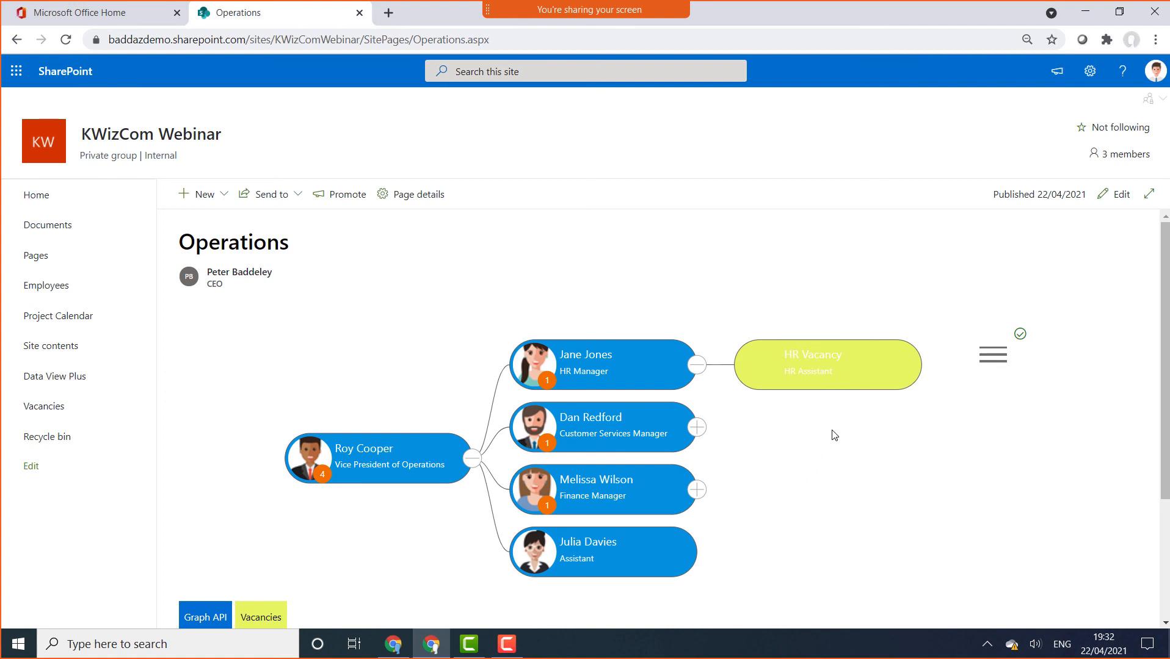
click(785, 354)
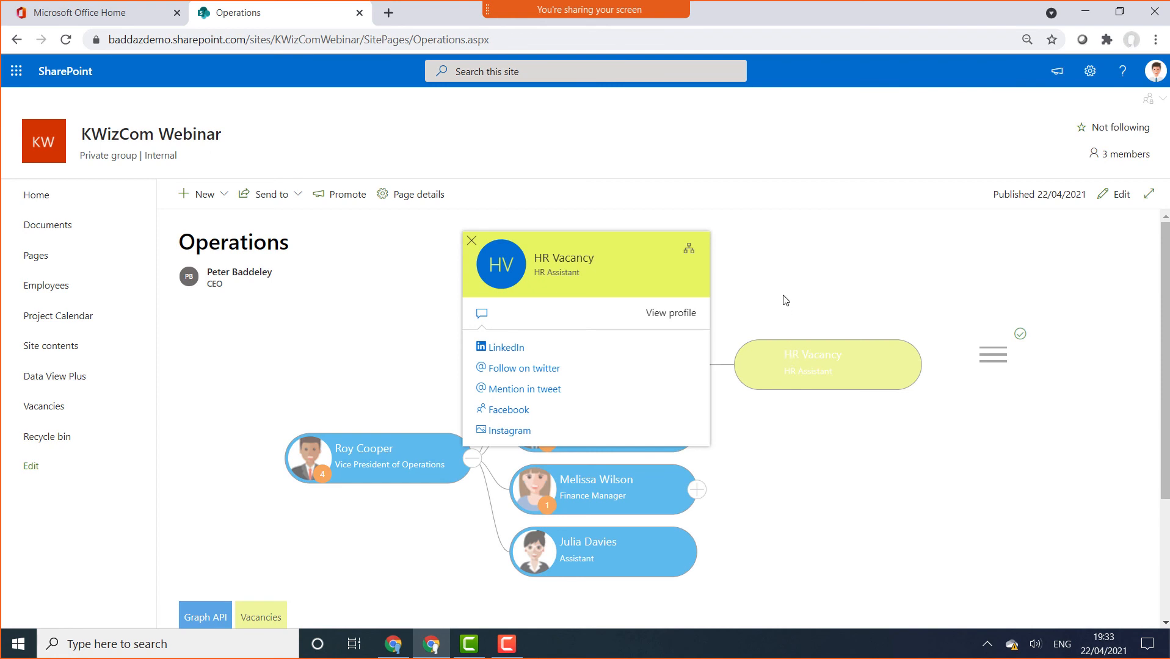
click(472, 240)
Toggle the Vacancies legend off and back on, then go to the PowerPoint presentation
click(263, 617)
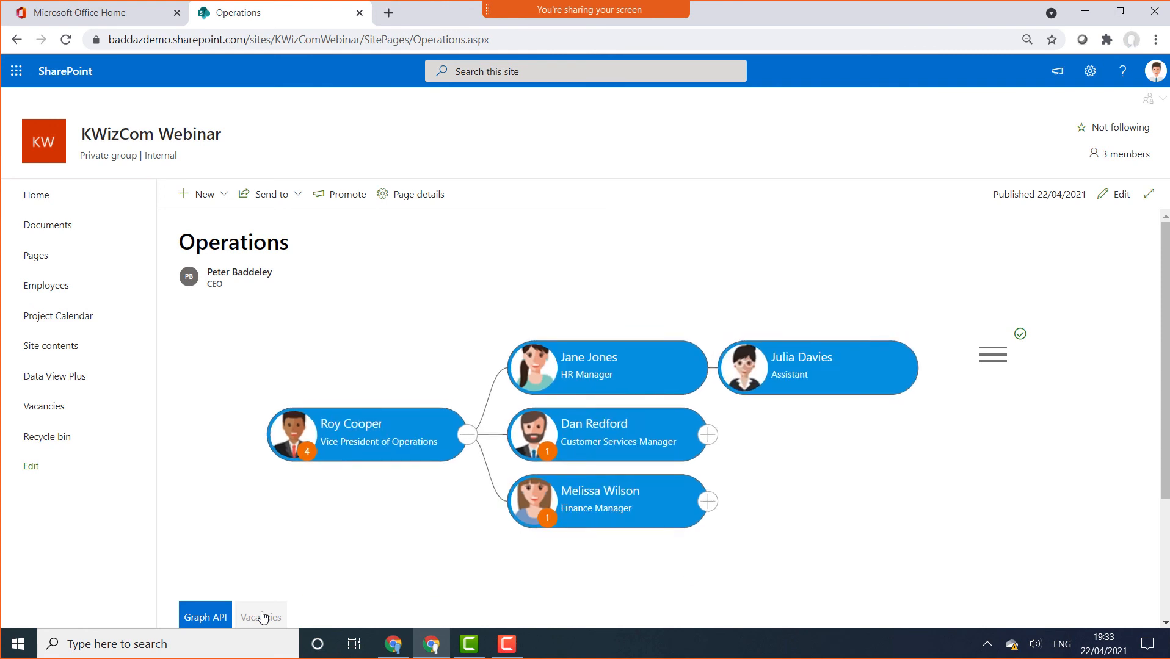
click(262, 617)
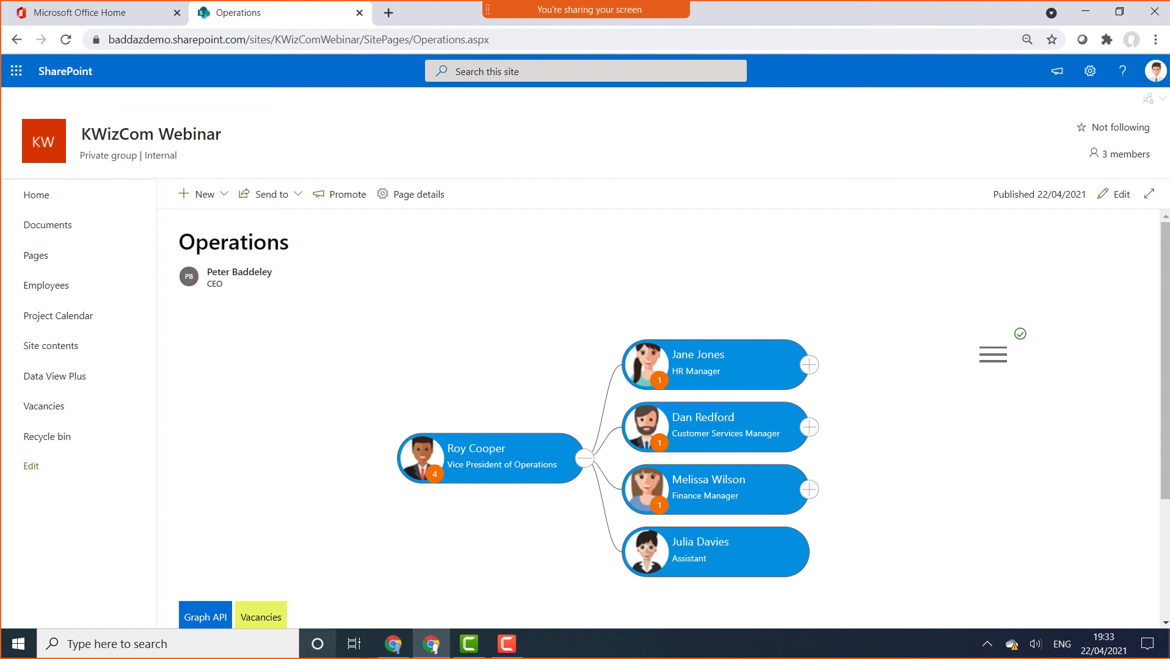
click(393, 646)
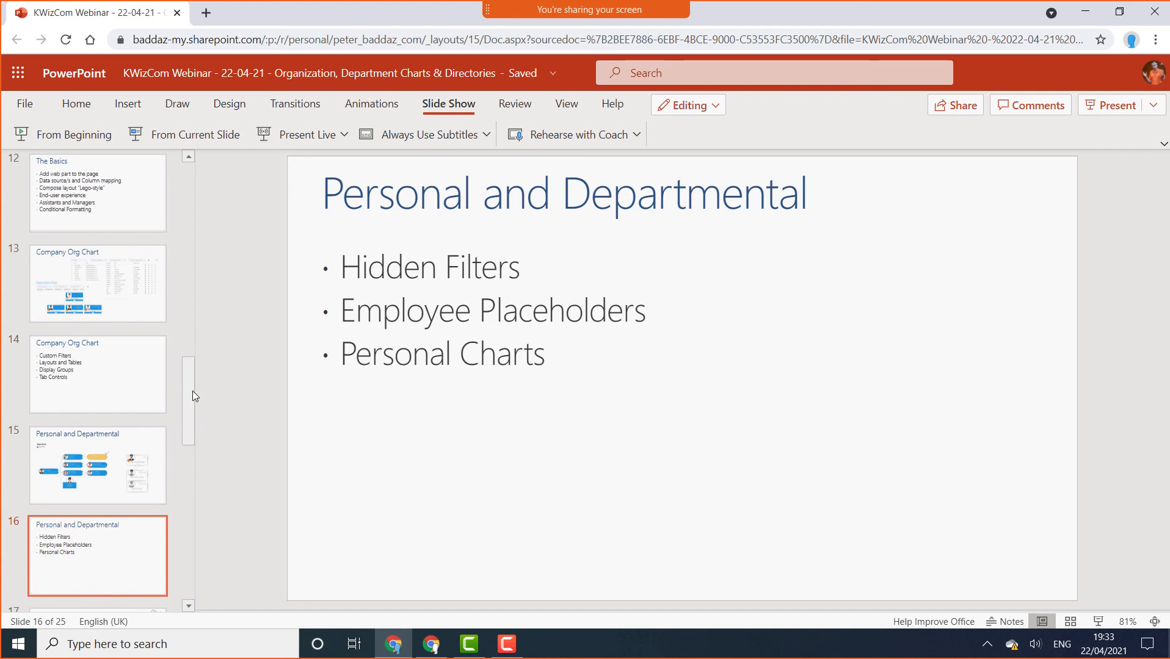
Select slide 17, CONFIGURATION, and start the slide show from it
drag(187, 402, 184, 437)
click(91, 479)
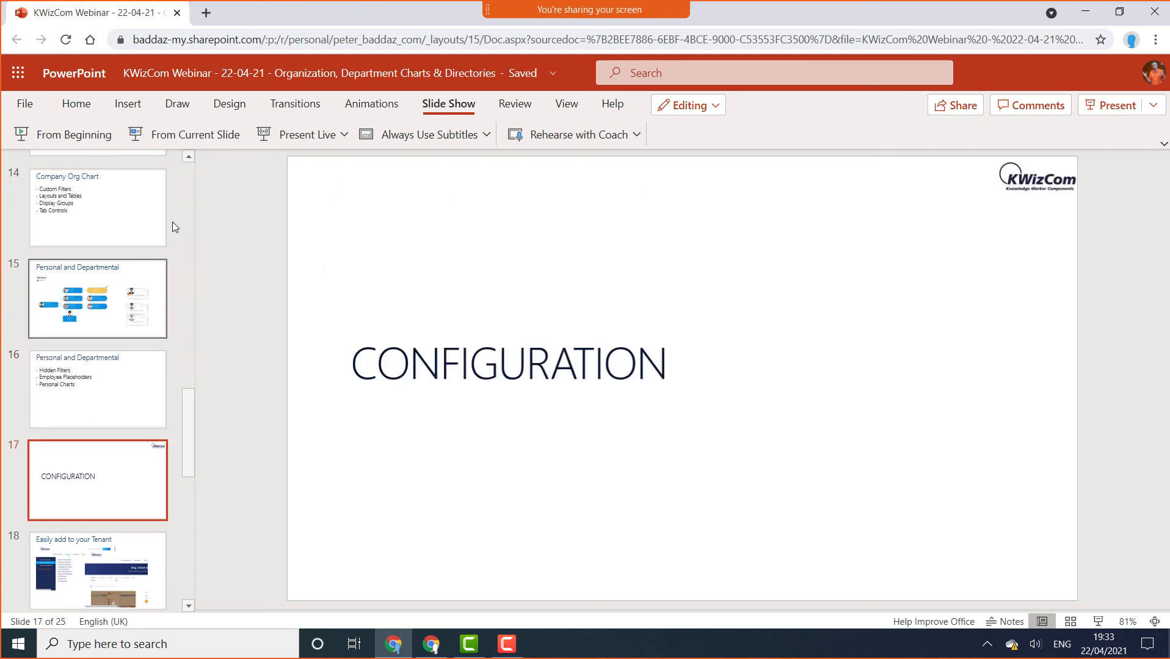
click(204, 142)
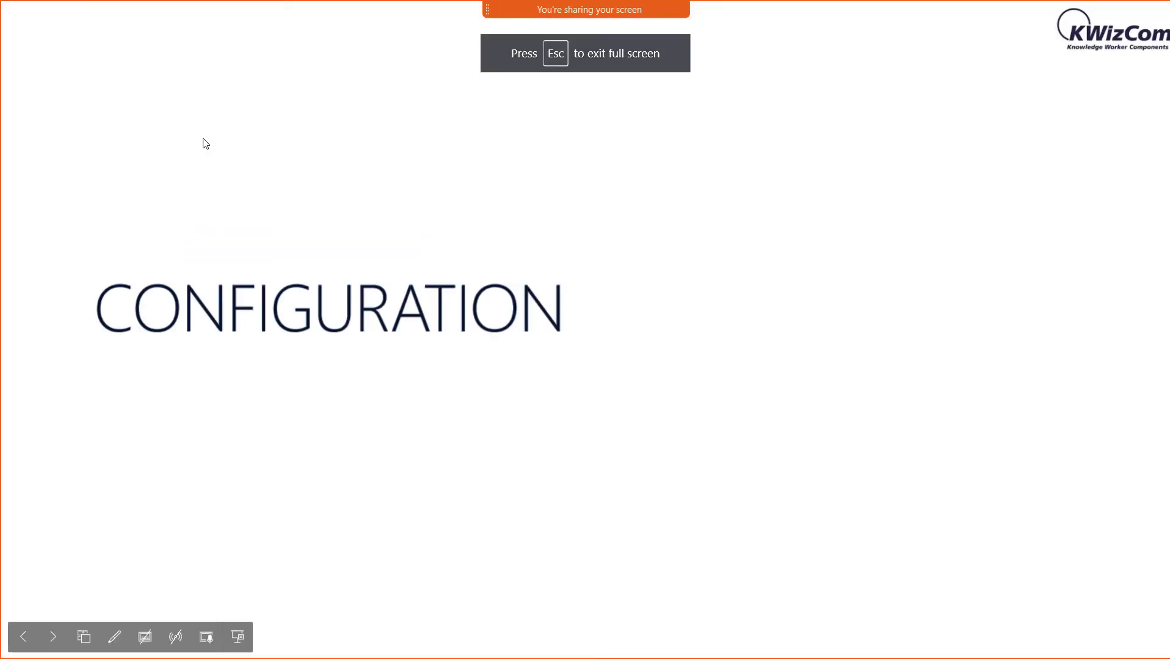
Advance the slide show through the builds of the 'Easily add to Microsoft Teams' slide
click(203, 139)
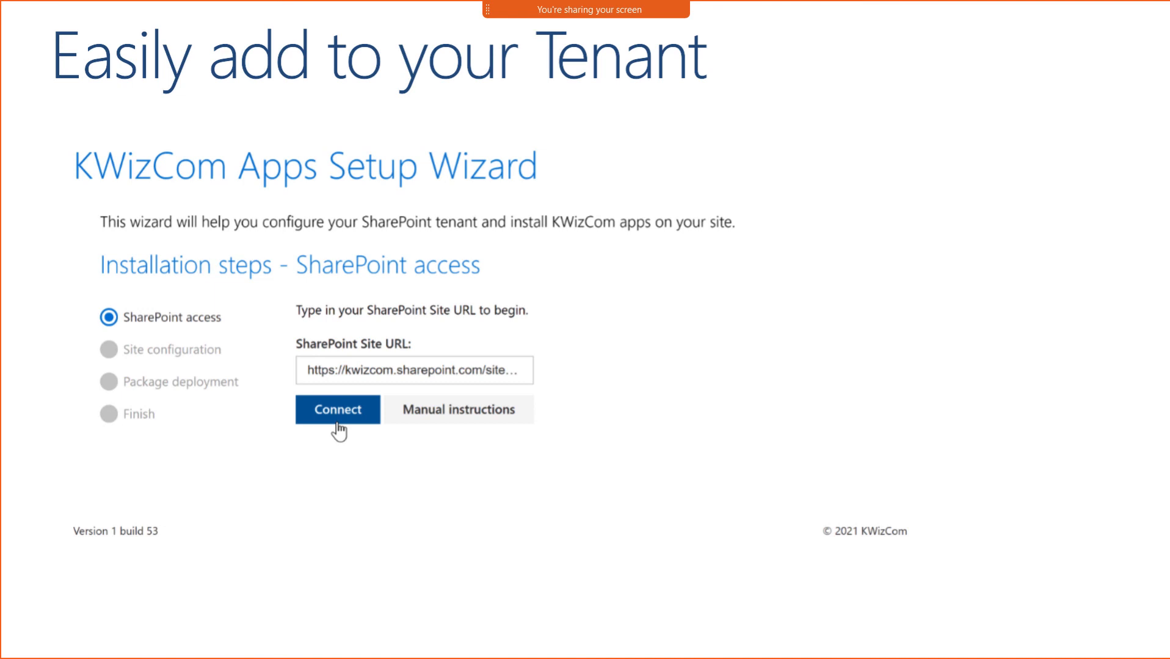
key(Right)
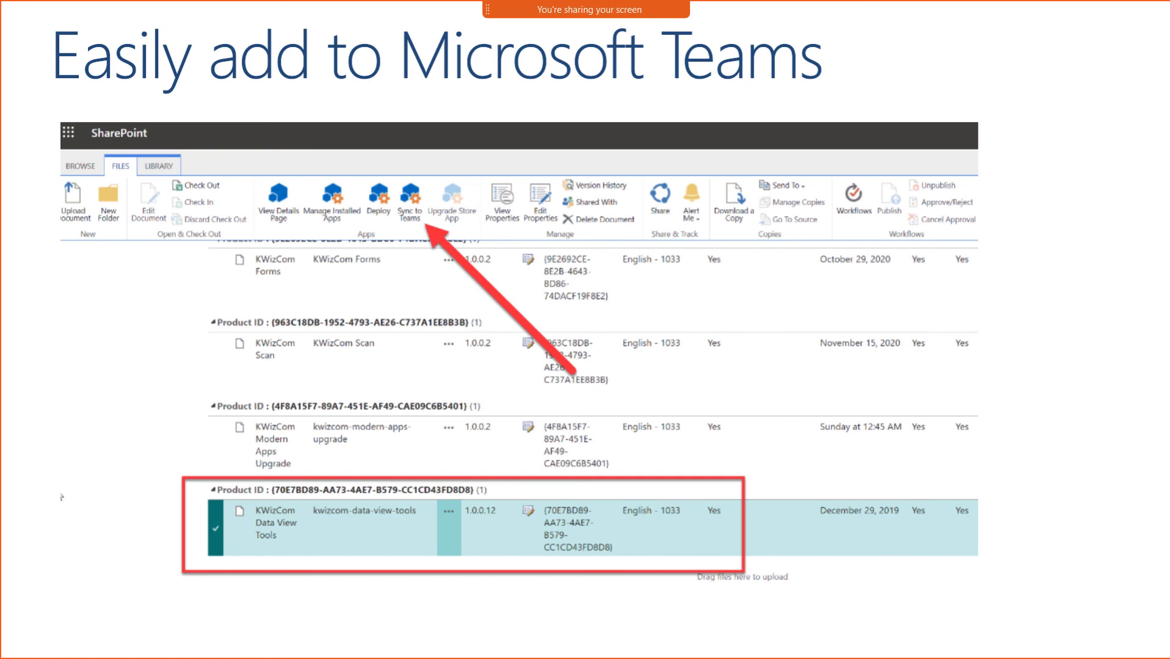
key(Right)
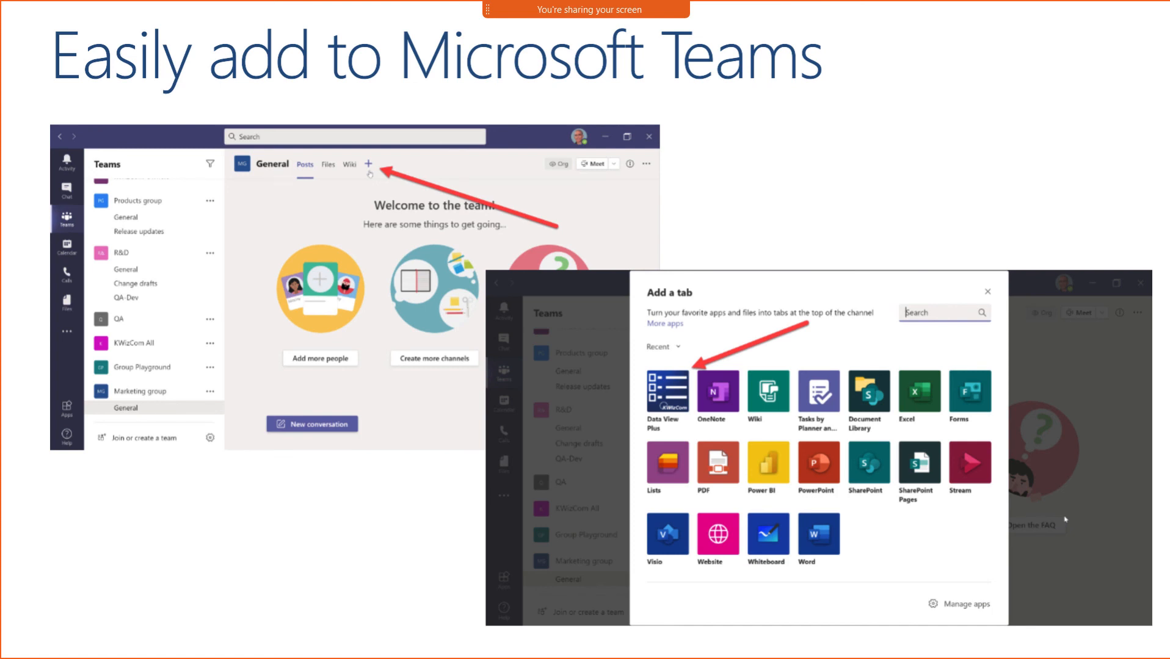
key(Right)
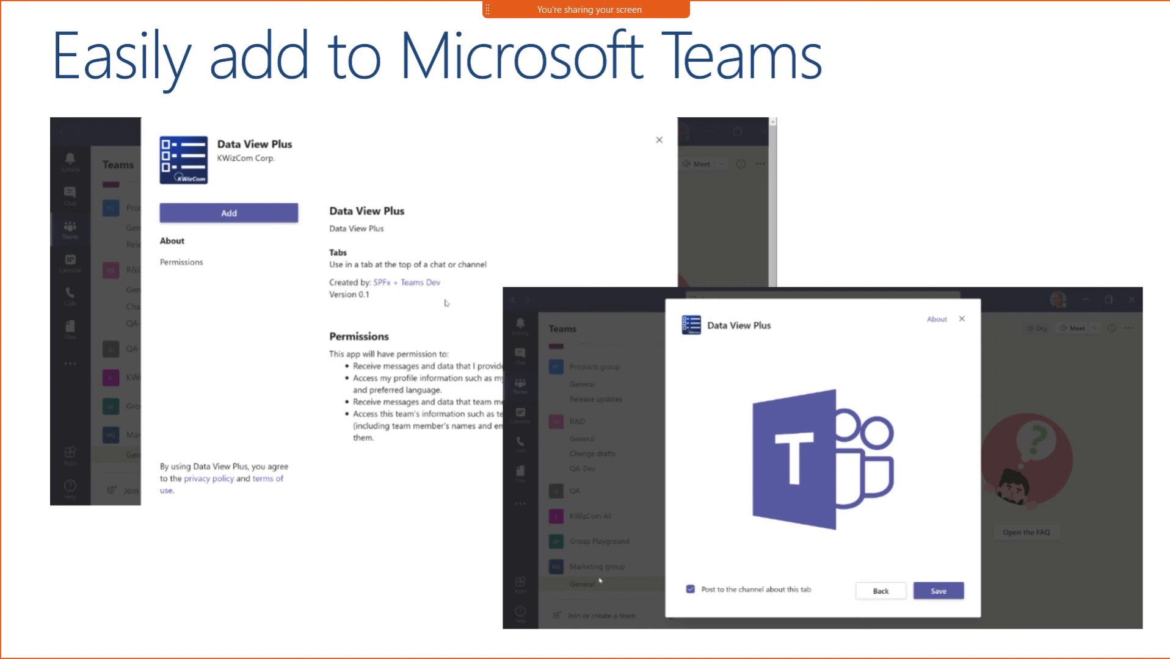